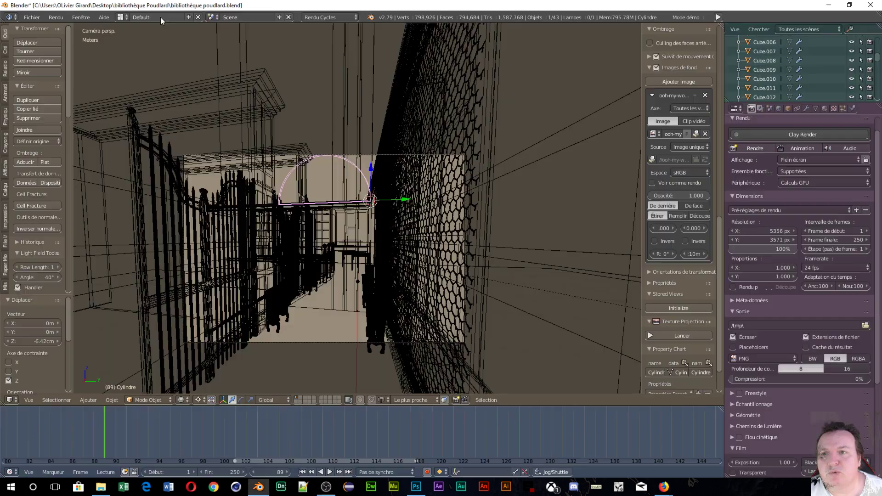
Step: Save the current library scene, bibliothèque poudlard.blend
click(146, 17)
click(31, 17)
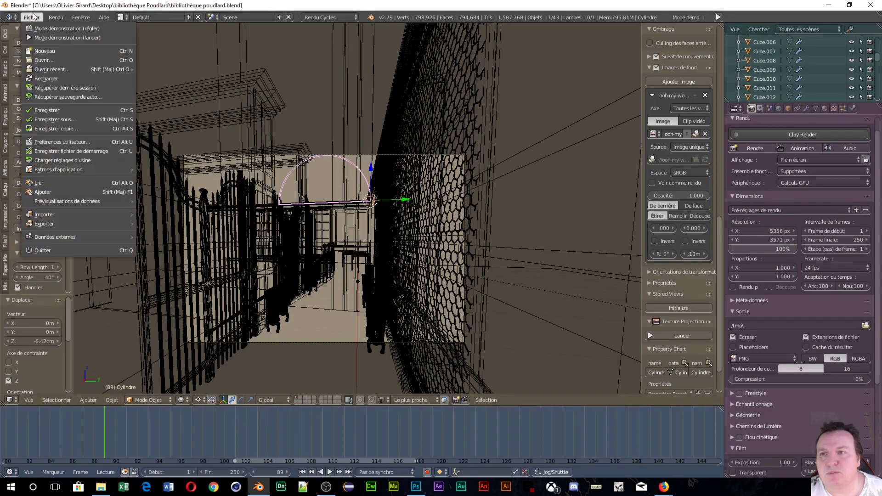
click(31, 17)
click(29, 18)
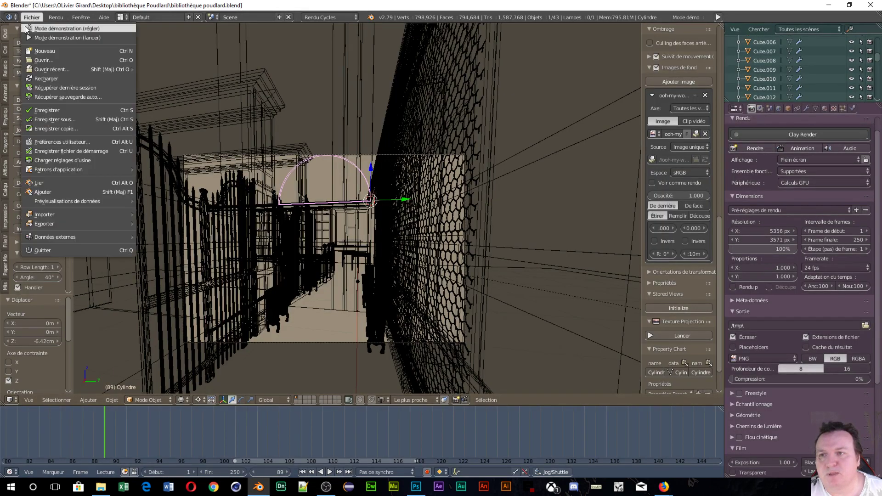
click(57, 110)
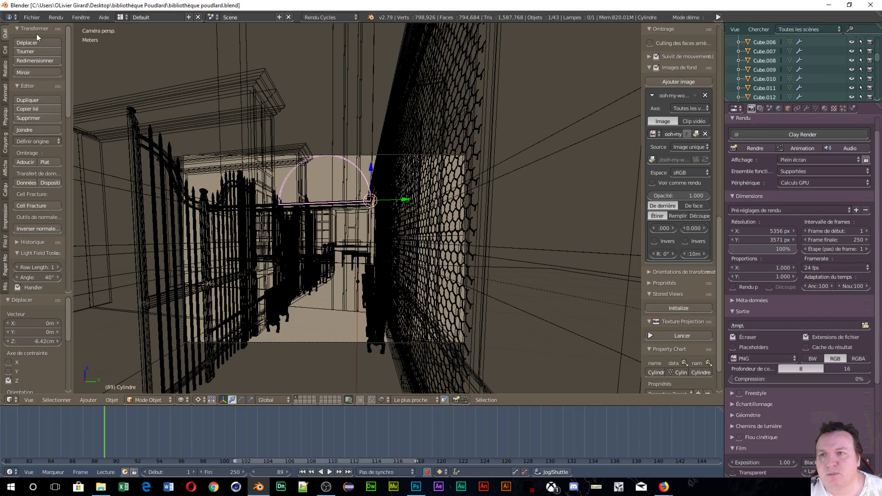
Step: Open the recent file livres fermés.blend
click(31, 17)
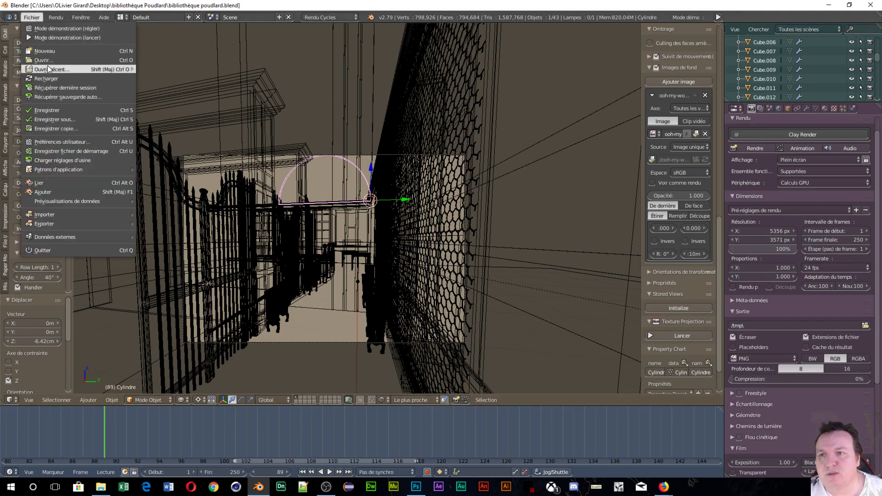
mouse_move(46, 69)
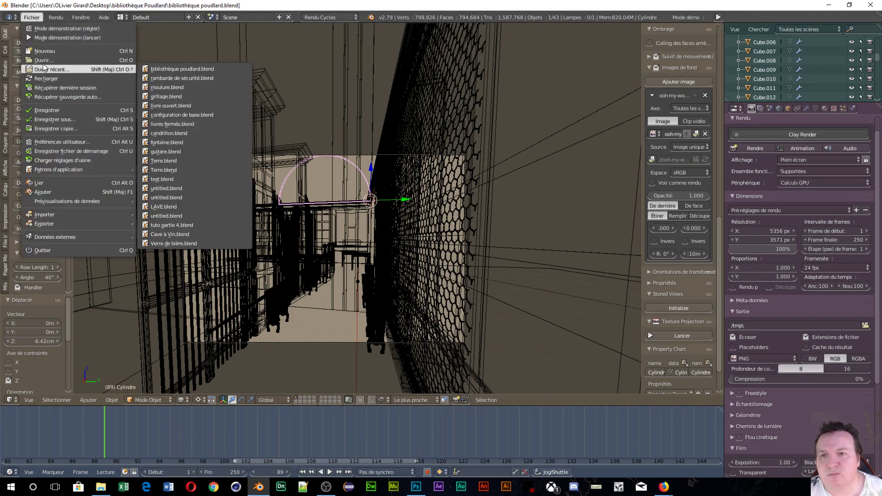
click(168, 123)
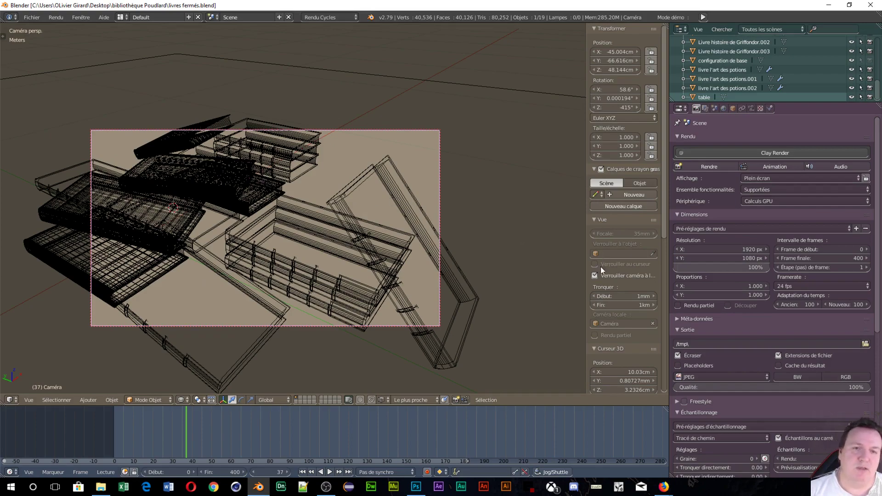
Step: Frame the books outside the camera view and enlarge the outliner to list every scene object
middle_drag(346, 184, 304, 179)
scroll(744, 81, up, 8)
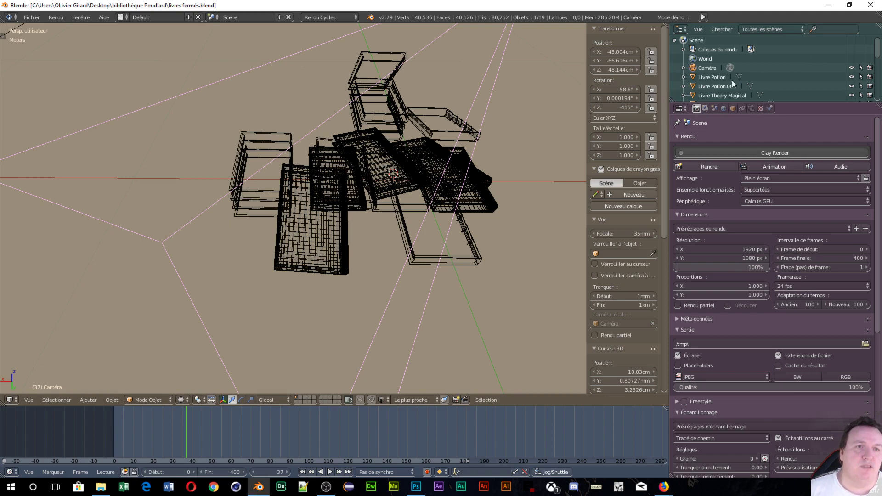
drag(742, 103, 766, 279)
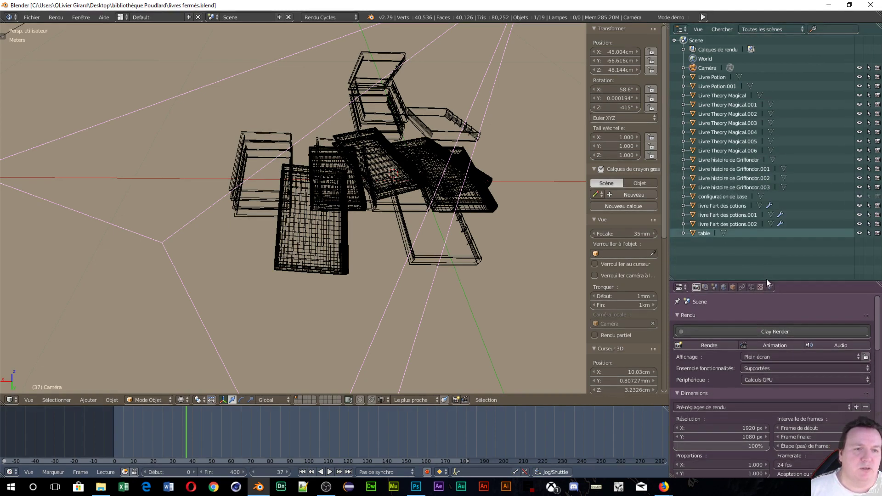
Step: Try to select the duplicate books in the outliner, from livre l'art des potions.002 up to the Livre Theory Magical entries
click(700, 224)
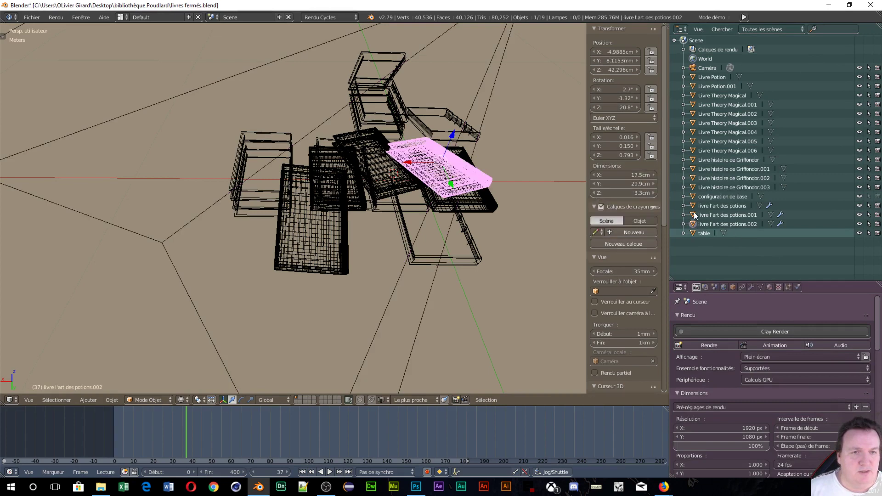
ctrl+click(695, 215)
ctrl+click(696, 225)
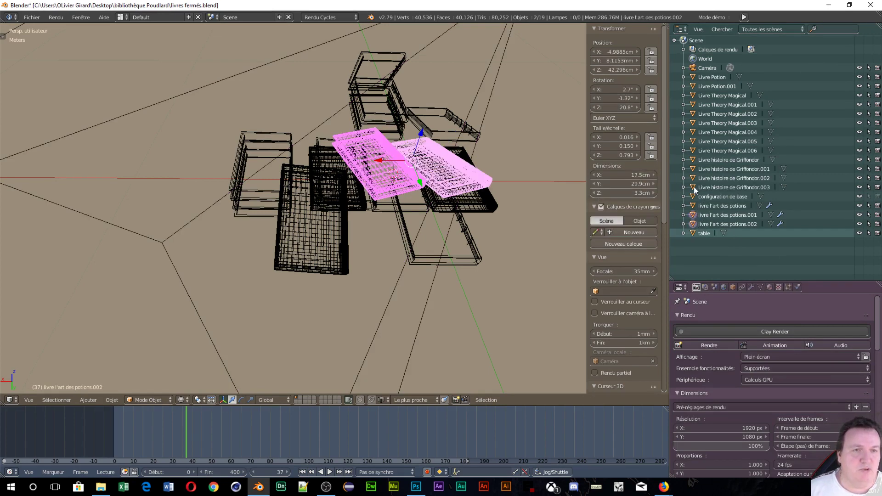
ctrl+click(695, 188)
ctrl+click(696, 178)
ctrl+click(694, 169)
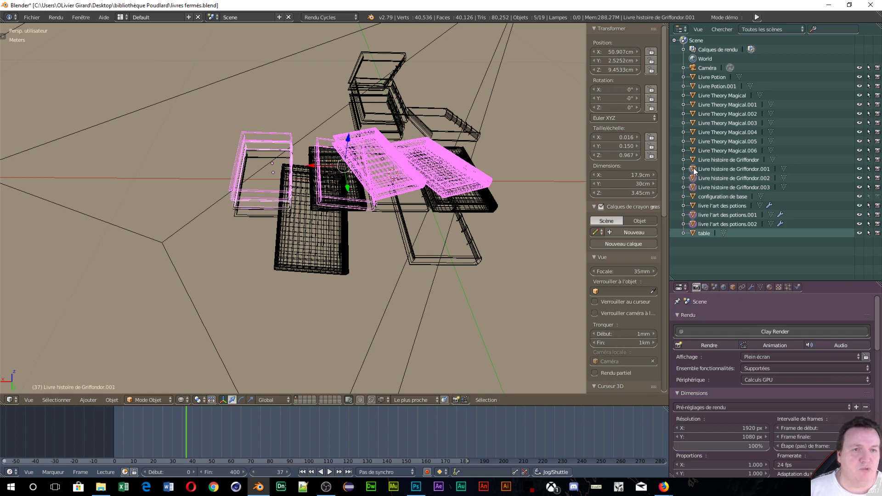
ctrl+click(695, 150)
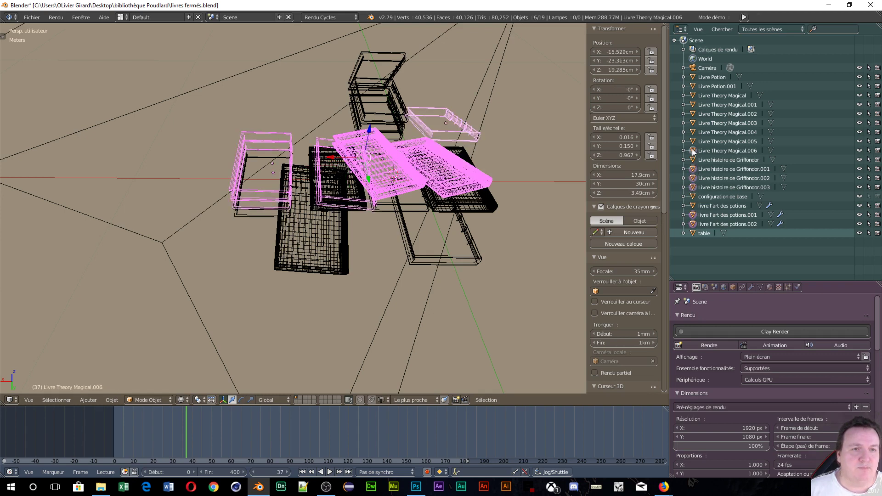
ctrl+click(694, 142)
ctrl+click(698, 132)
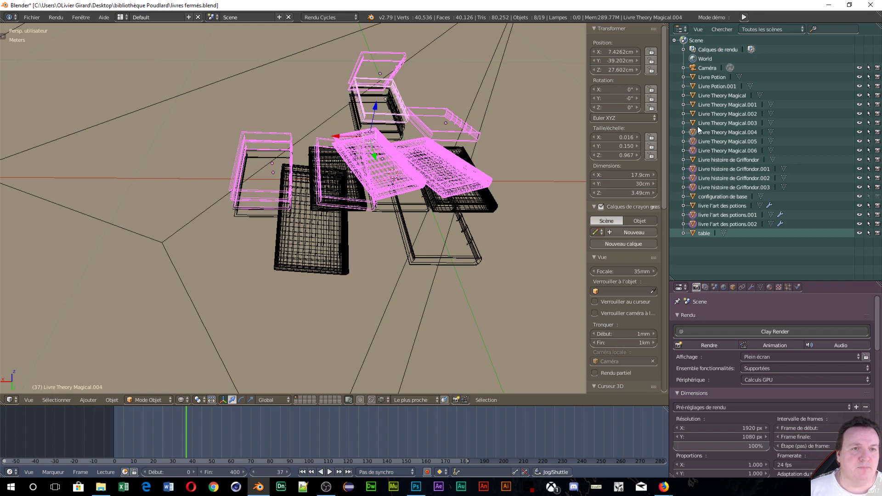
ctrl+click(695, 122)
ctrl+click(691, 113)
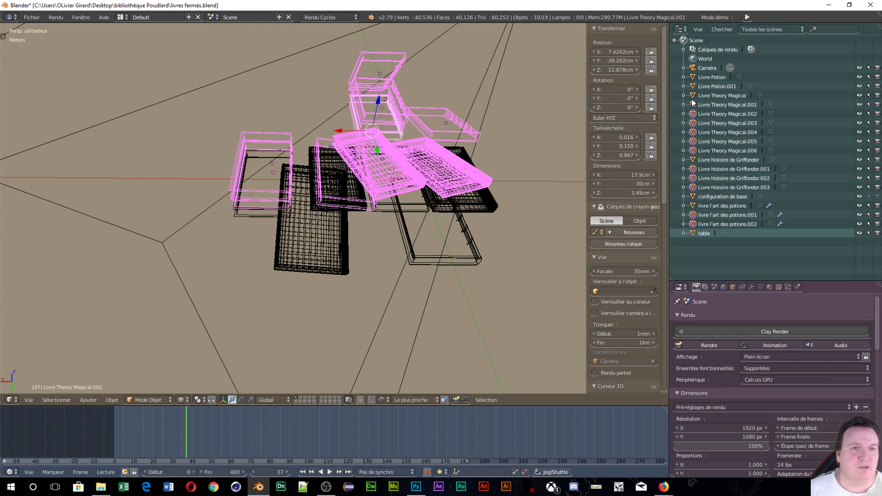
ctrl+click(695, 96)
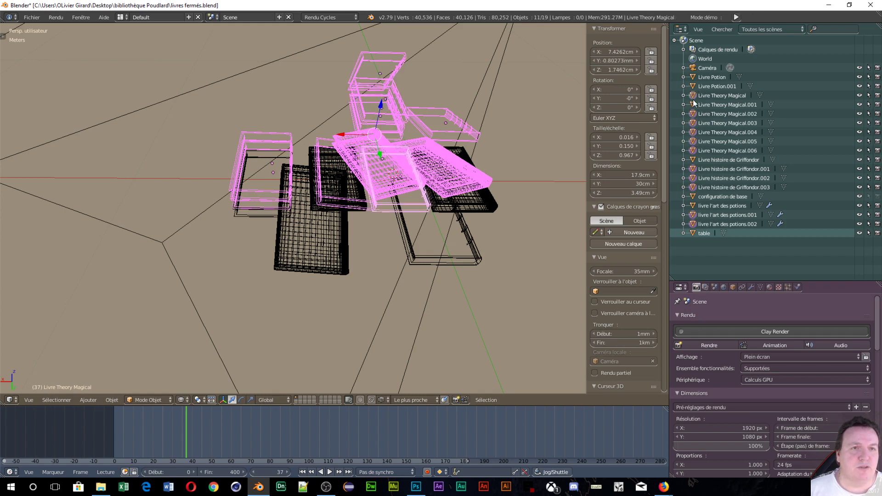
mouse_move(696, 105)
mouse_down()
mouse_move(710, 98)
mouse_move(699, 109)
mouse_up()
right_click(700, 110)
drag(622, 95, 529, 156)
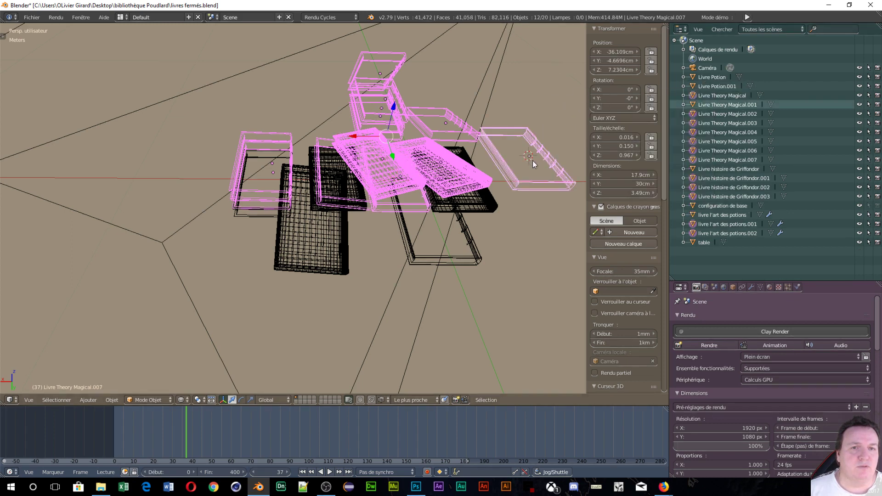
Step: Delete every numbered copy of the Potion, Theory Magical, histoire de Griffondor and l'art des potions books, keeping one original of each
click(694, 105)
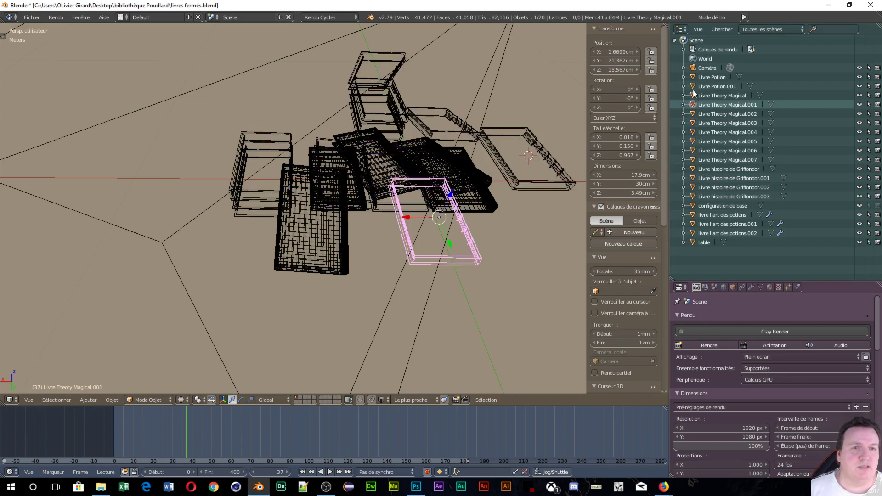
ctrl+click(694, 87)
ctrl+click(692, 114)
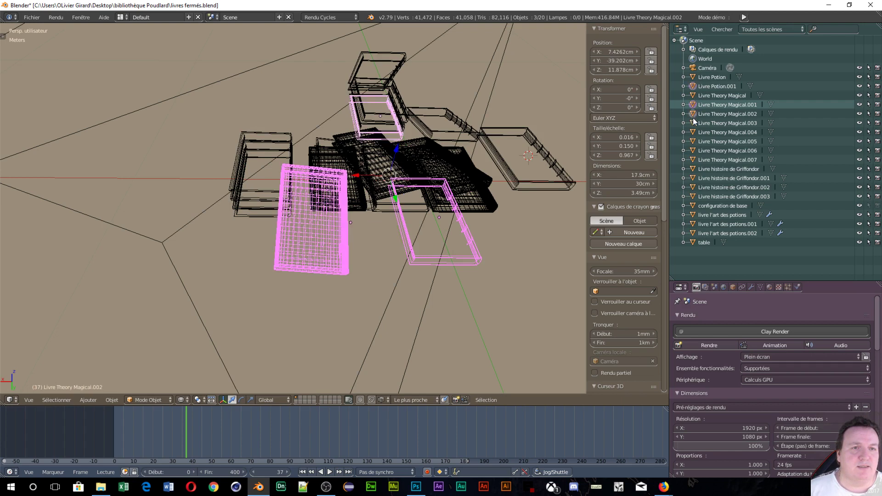
ctrl+click(692, 123)
ctrl+click(692, 132)
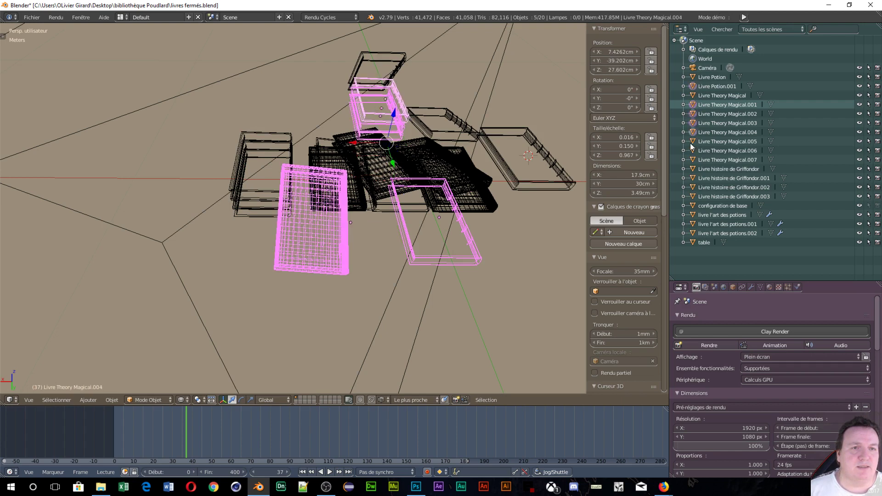
ctrl+click(692, 141)
ctrl+click(692, 150)
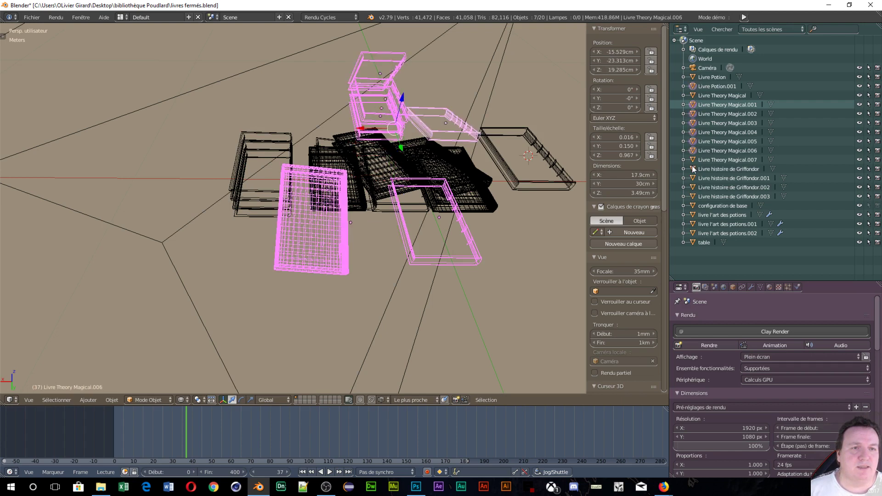
ctrl+click(693, 160)
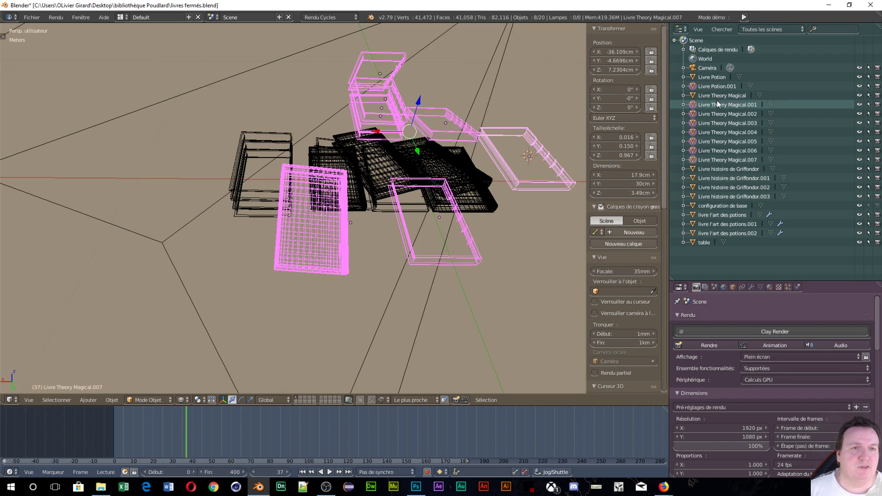
ctrl+click(693, 178)
ctrl+click(694, 187)
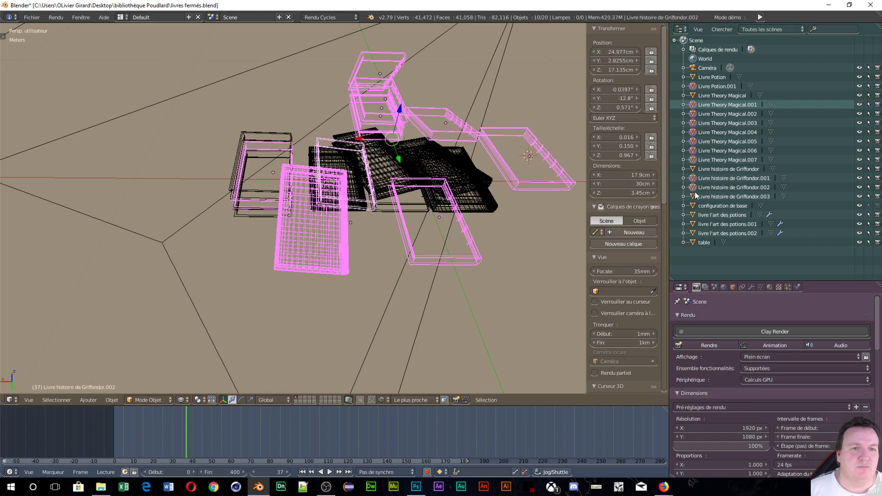
ctrl+click(696, 196)
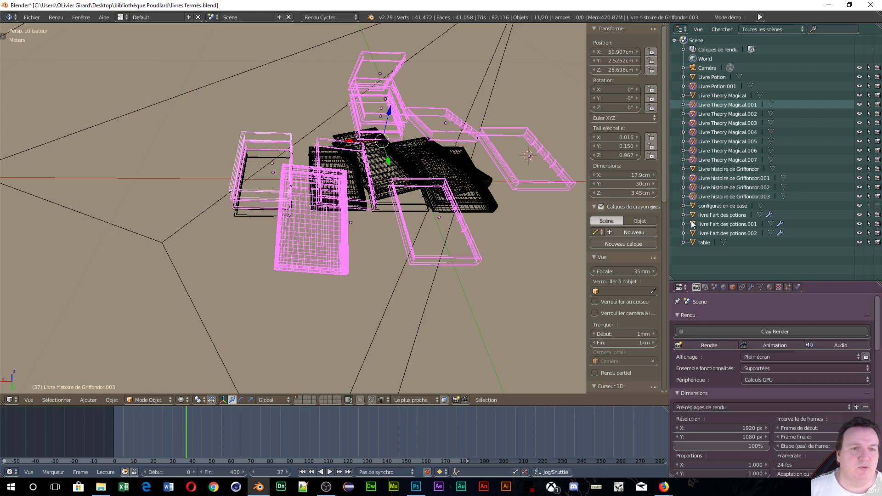
ctrl+click(692, 224)
ctrl+click(693, 234)
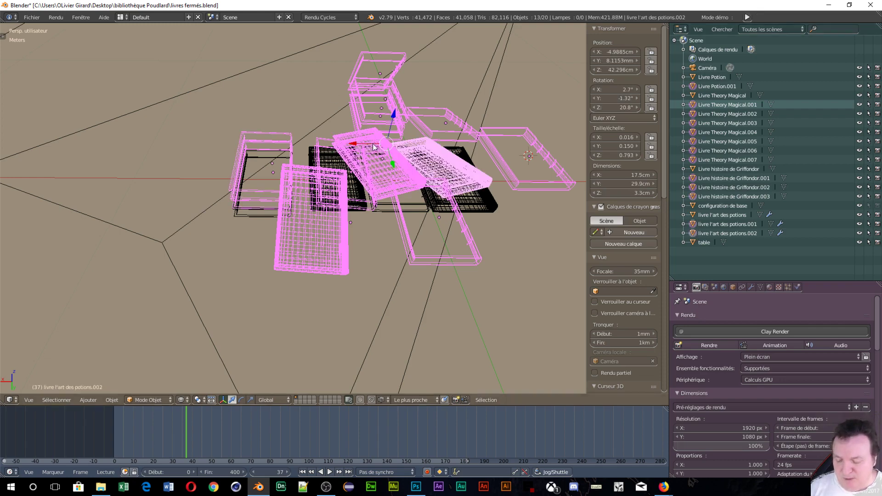
key(x)
click(356, 145)
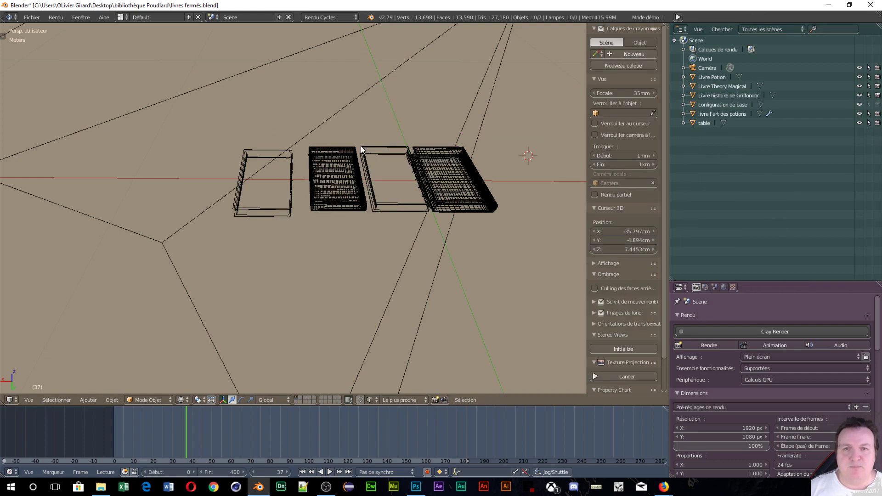
Step: Raise each of the four remaining books along the Z axis, lifting Livre Theory Magical to about 7.3 cm
scroll(492, 195, down, 5)
middle_drag(492, 195, 296, 189)
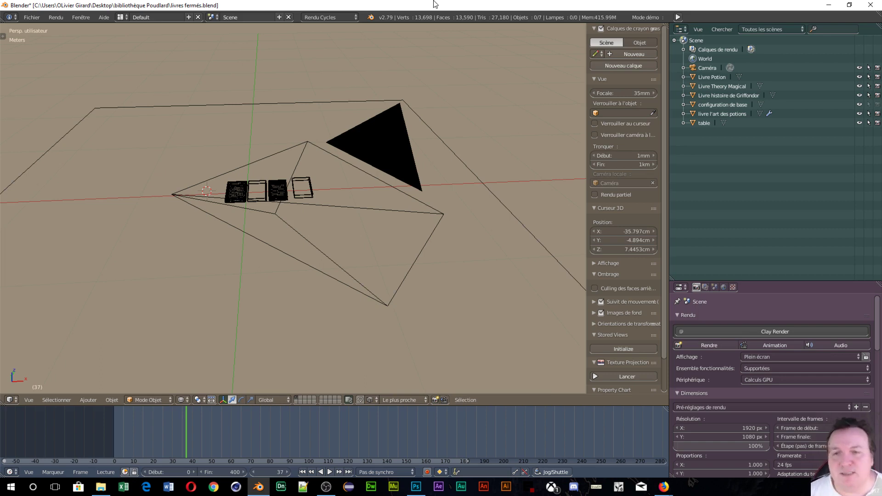
right_click(296, 191)
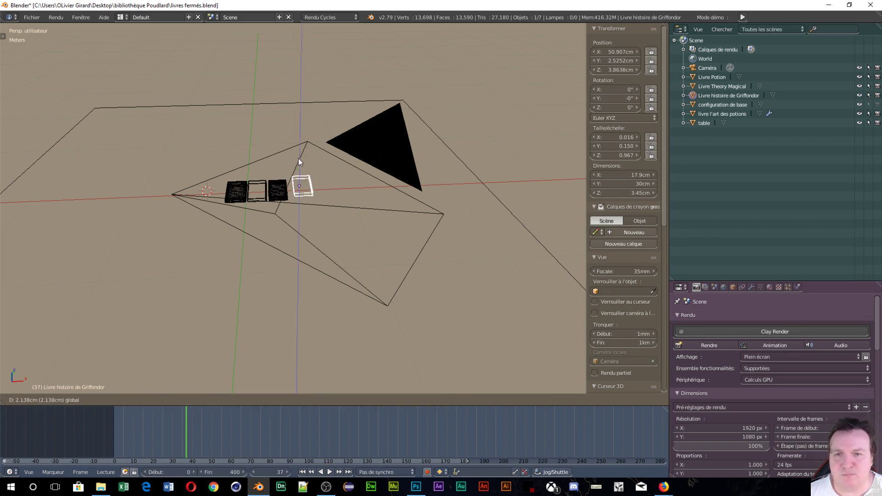
right_click(283, 191)
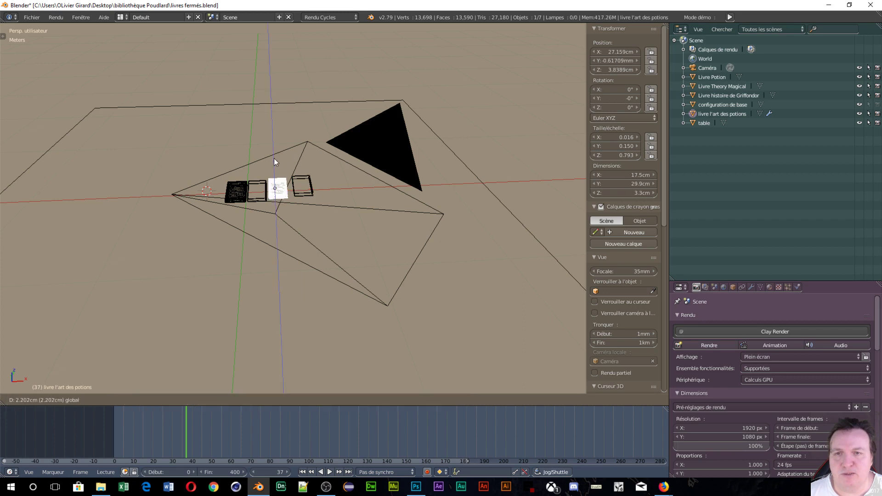
right_click(256, 198)
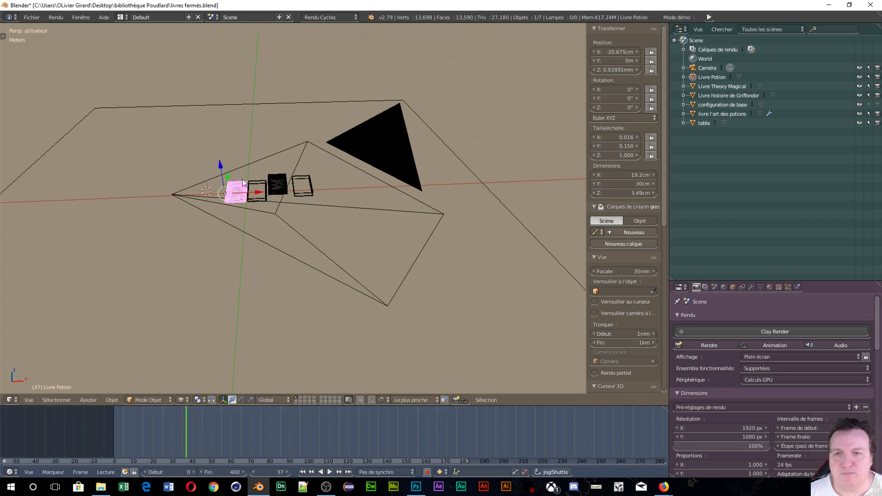
drag(220, 169, 252, 164)
right_click(253, 192)
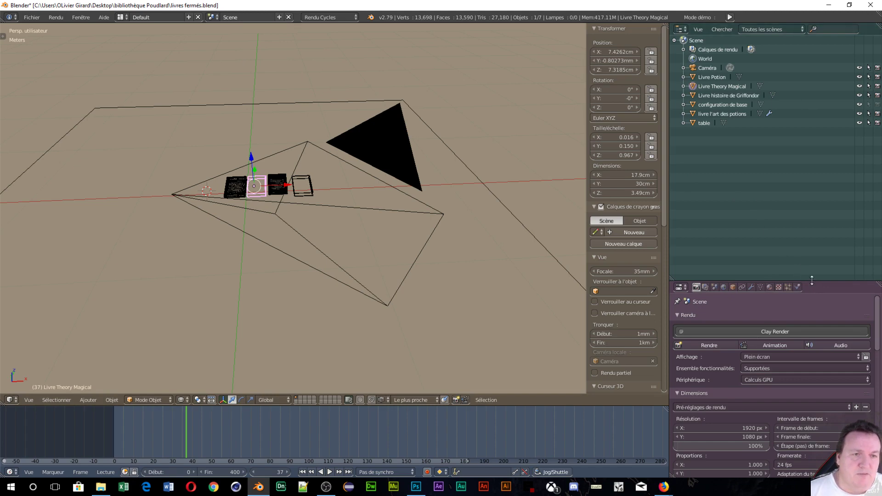
Step: Shrink the outliner back to a few rows and switch the 3D view to rendered shading
drag(811, 281, 807, 91)
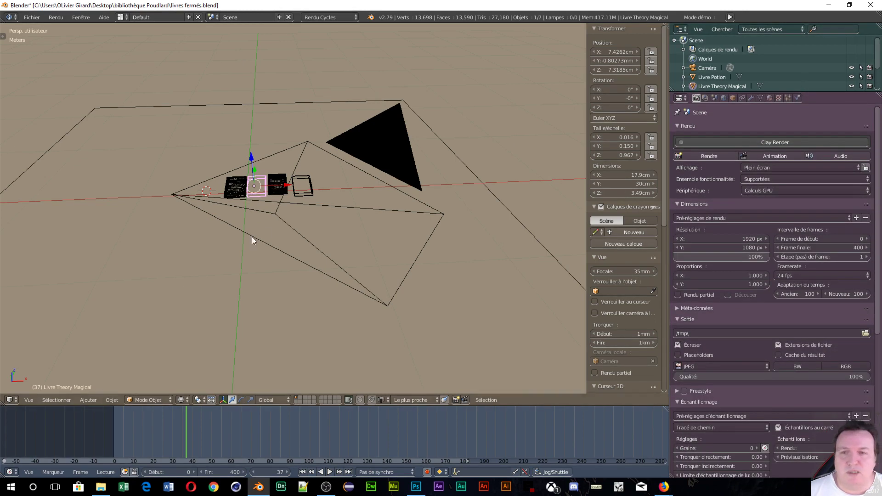
scroll(251, 236, up, 4)
scroll(287, 216, down, 3)
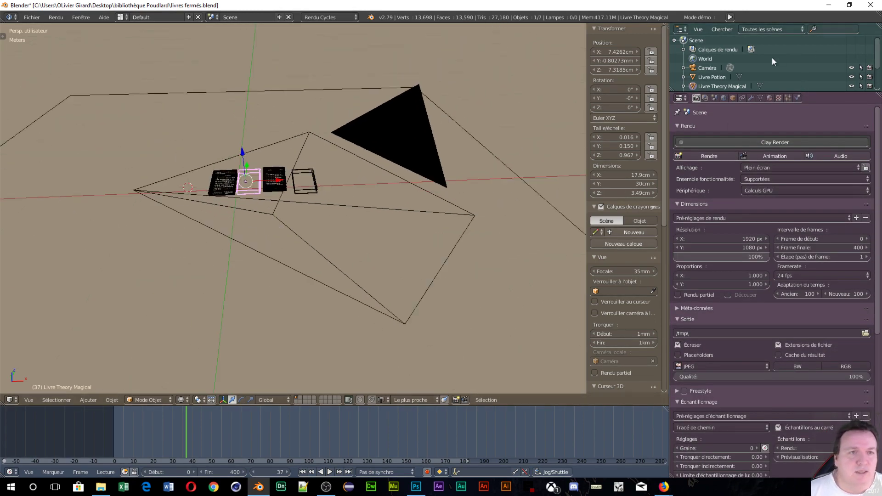
scroll(771, 57, down, 2)
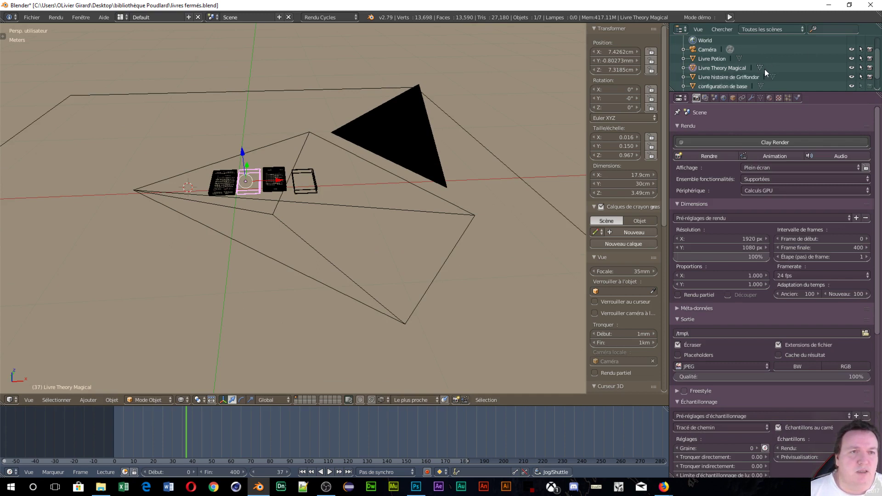
scroll(764, 69, down, 2)
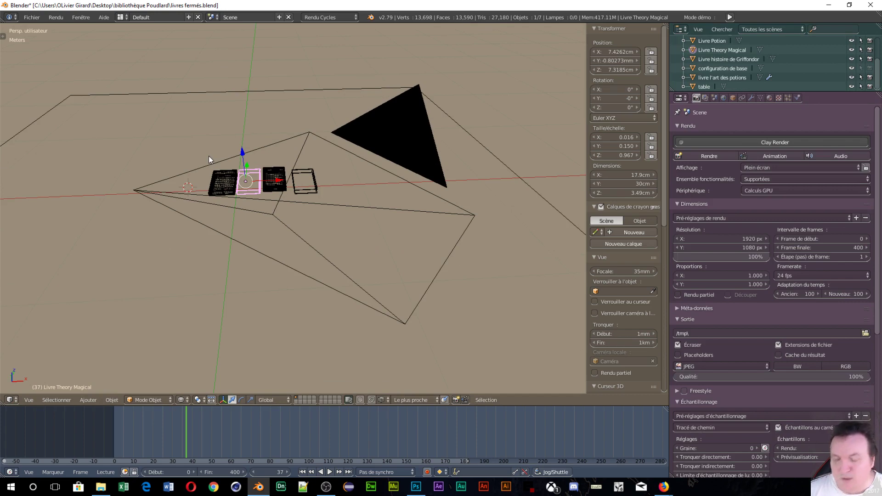
key(shift+z)
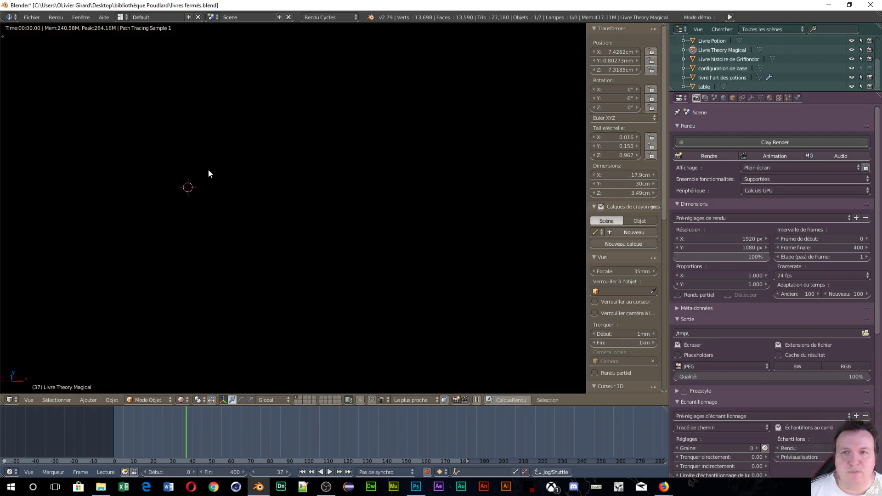
Step: Check the four books on the table in the rendered view and switch the 3D view to wireframe shading
scroll(253, 204, up, 6)
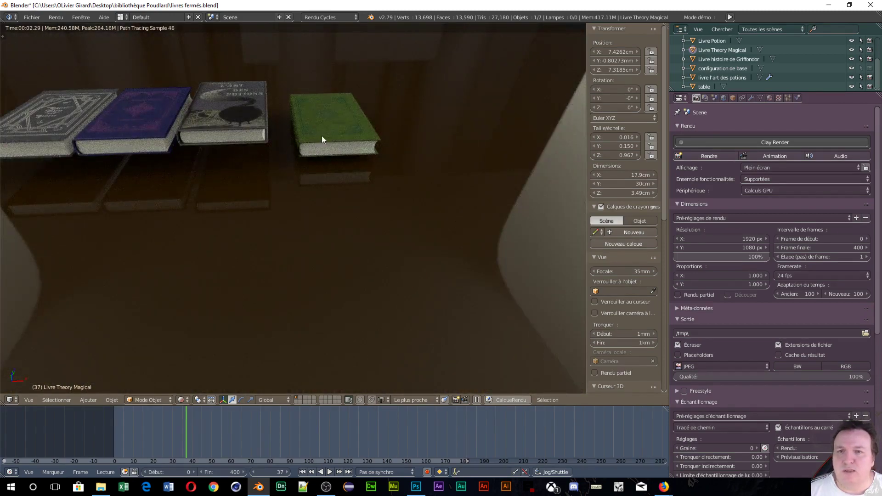
mouse_move(244, 159)
middle_down()
mouse_move(147, 189)
mouse_move(195, 249)
middle_up()
scroll(196, 249, down, 3)
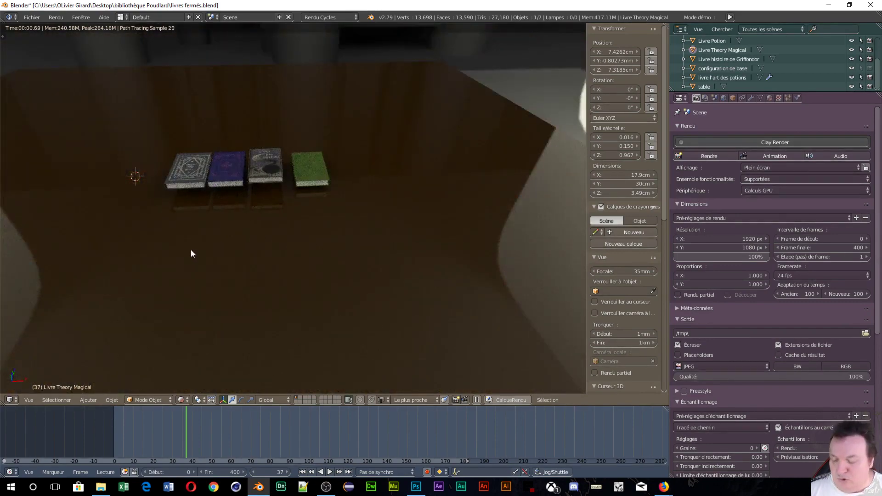
key(z)
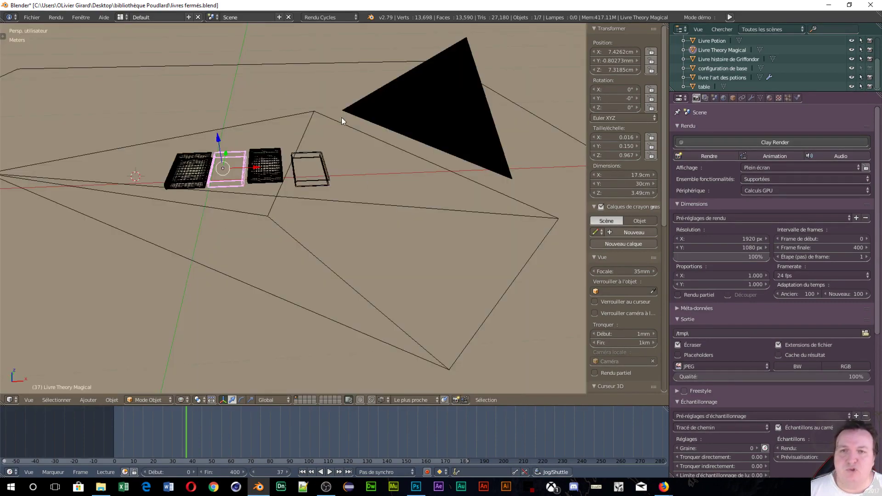
Step: Remove the table's rigid body physics and add it again with the default Actif type
right_click(263, 63)
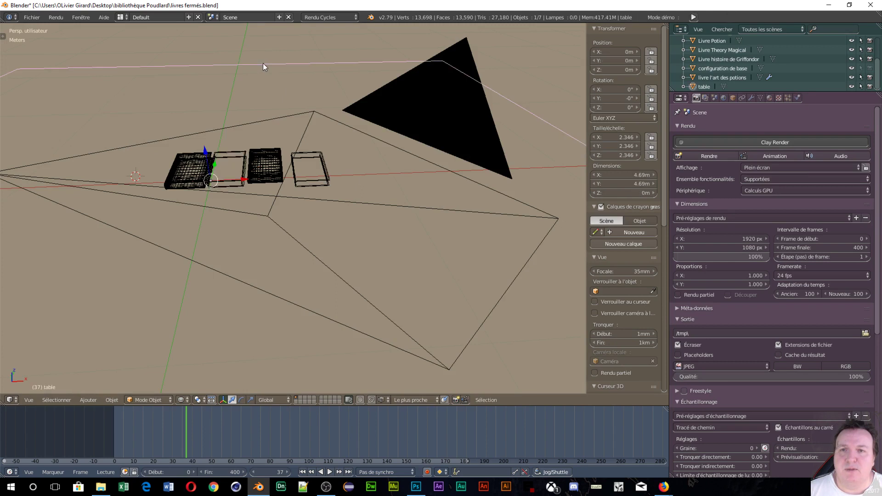
click(798, 98)
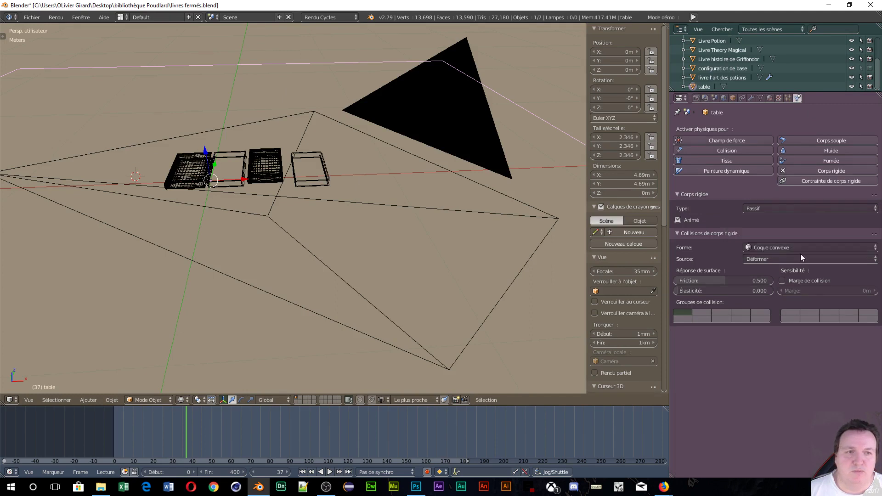
click(782, 171)
click(783, 173)
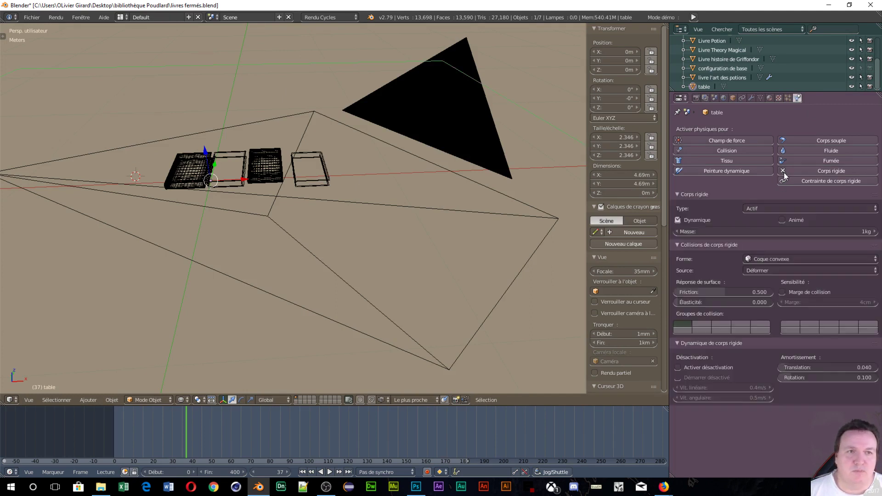
Step: Remove and re-add rigid body physics on Livre Potion and Livre Theory Magical so both are of type Actif
right_click(193, 162)
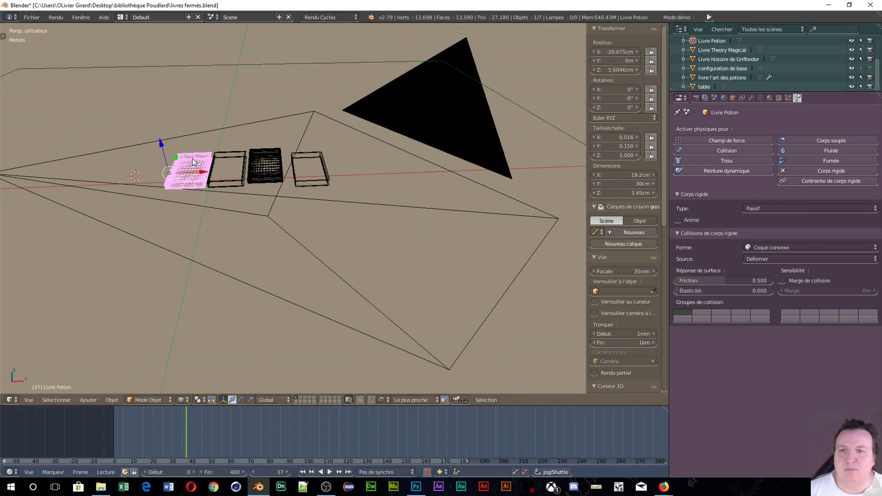
click(784, 171)
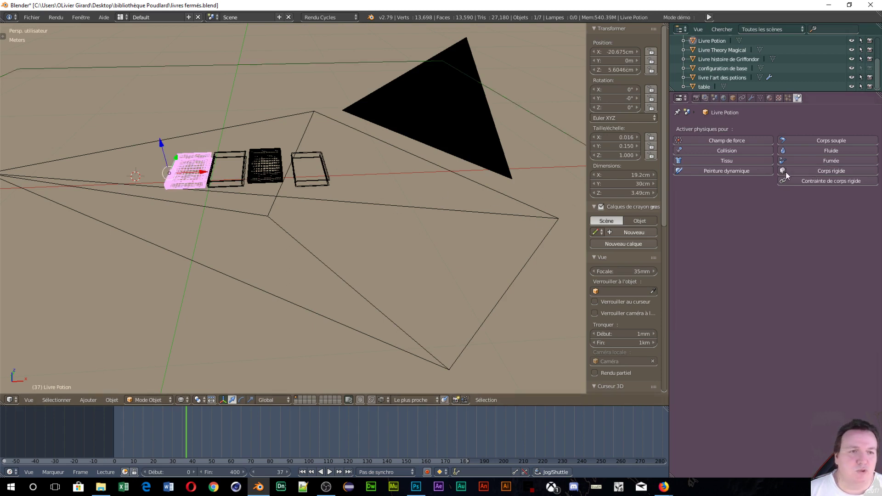
click(785, 172)
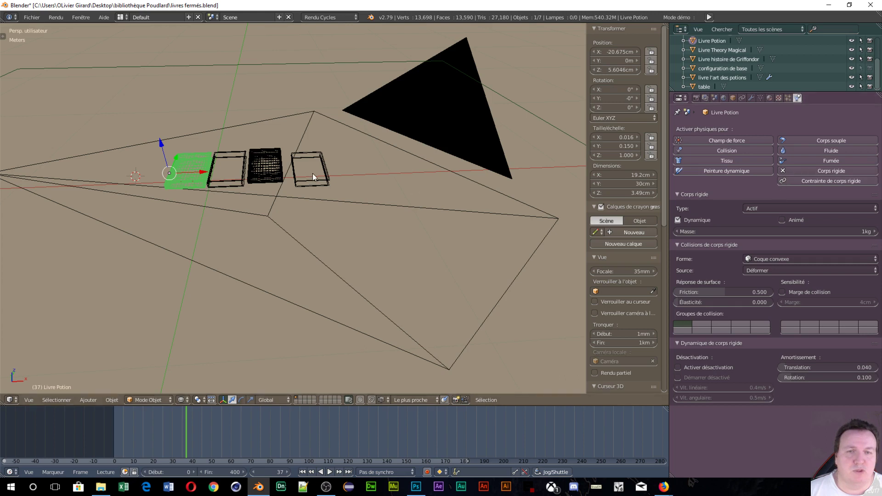
right_click(231, 152)
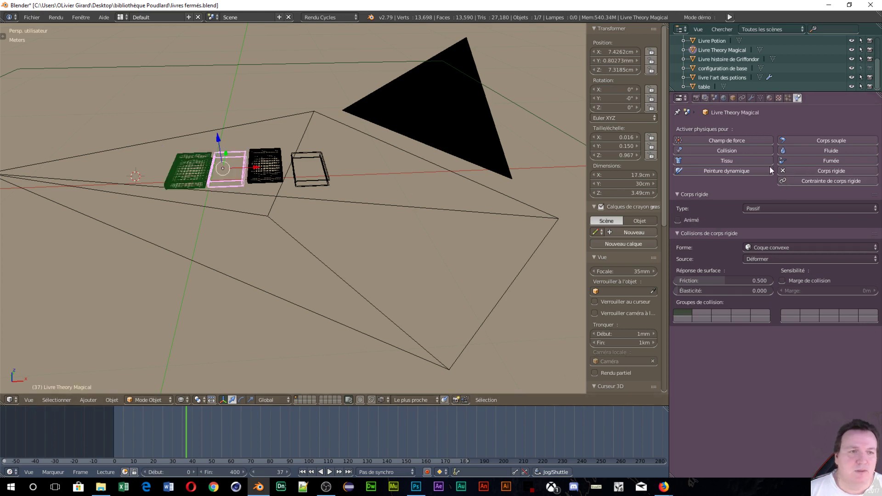
click(782, 171)
click(782, 171)
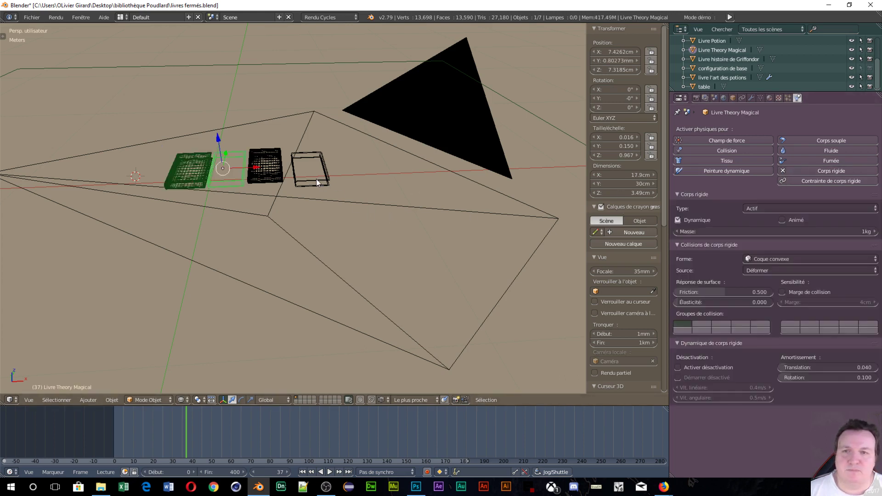
Step: Reset the rigid body physics of livre l'art des potions and Livre histoire de Griffondor to type Actif
right_click(265, 172)
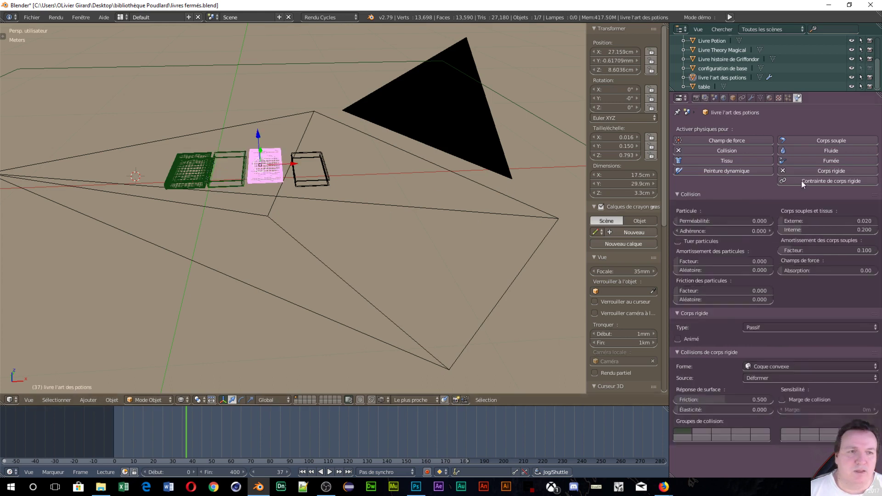
click(789, 169)
click(789, 169)
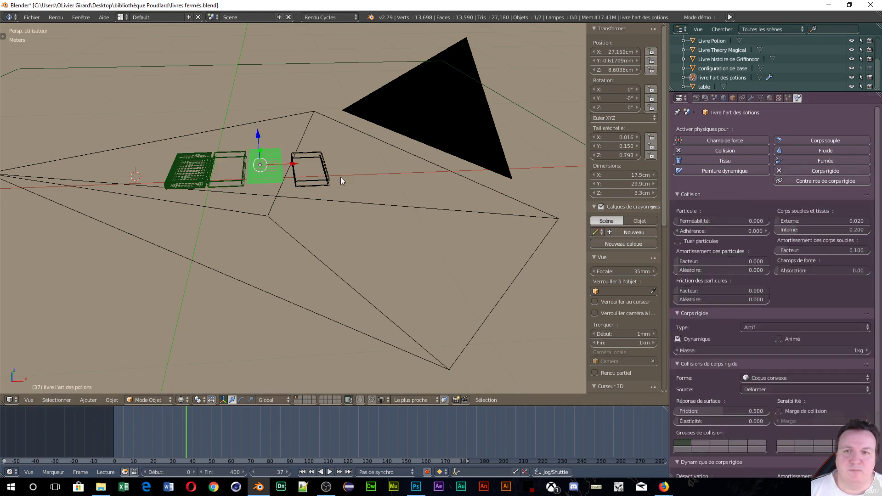
right_click(302, 183)
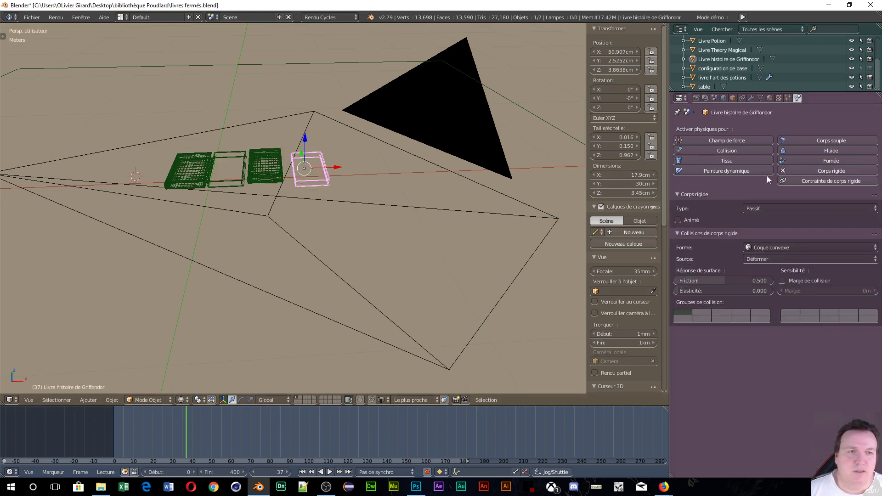
click(783, 171)
click(784, 171)
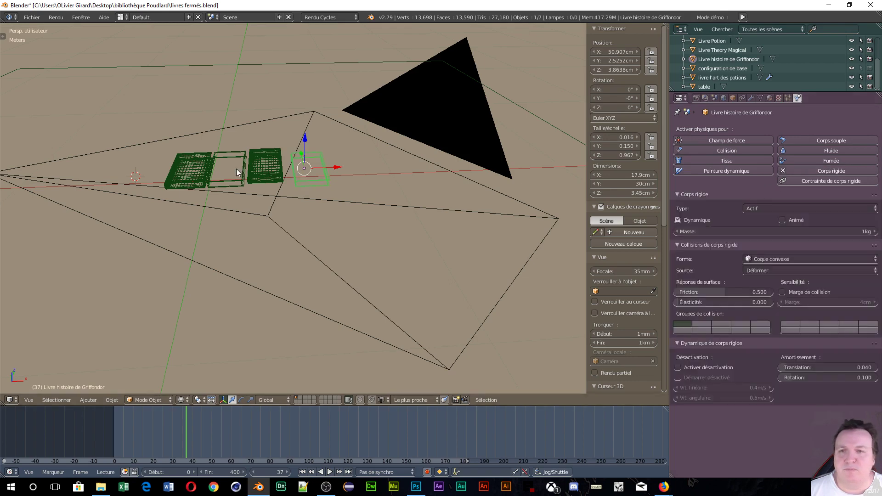
Step: In the orthographic top view, move Livre histoire de Griffondor over Livre Potion, to about X -12.2 cm and Y 1.5 mm
key(KP_7)
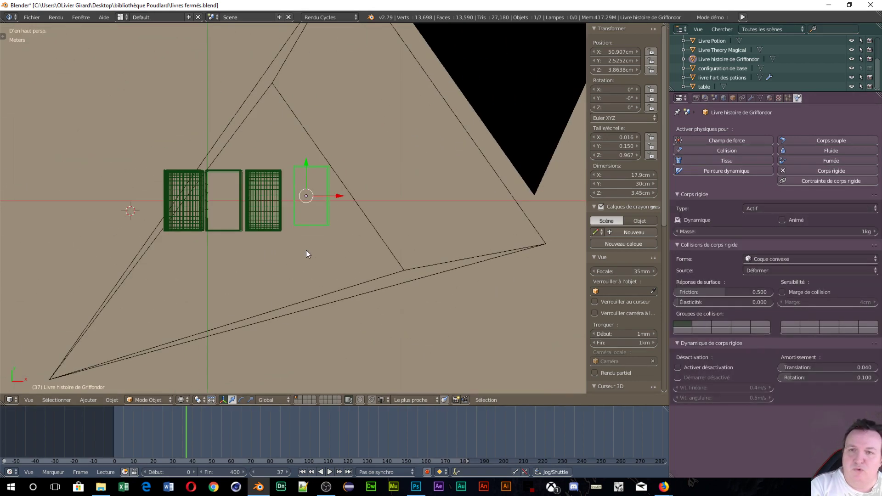
key(KP_5)
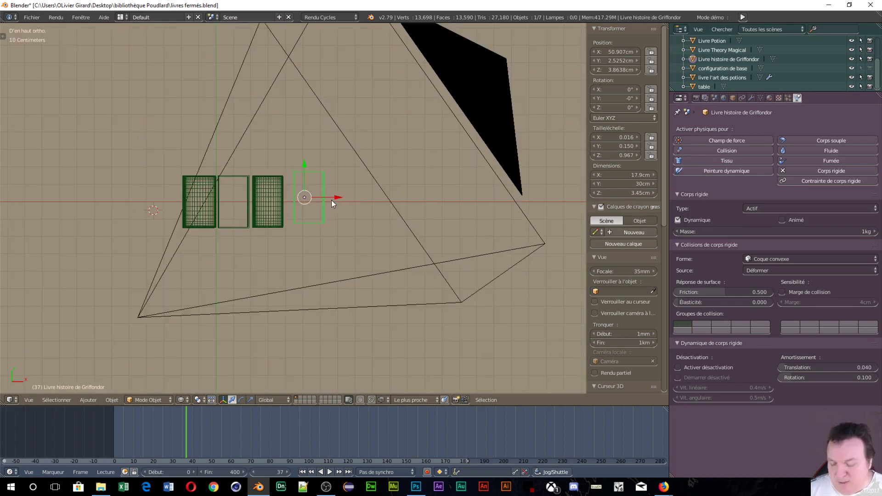
key(g)
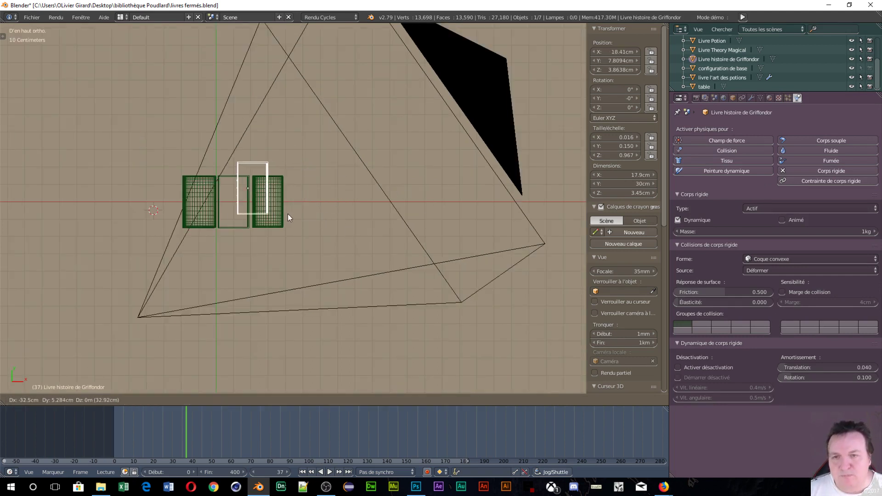
click(237, 230)
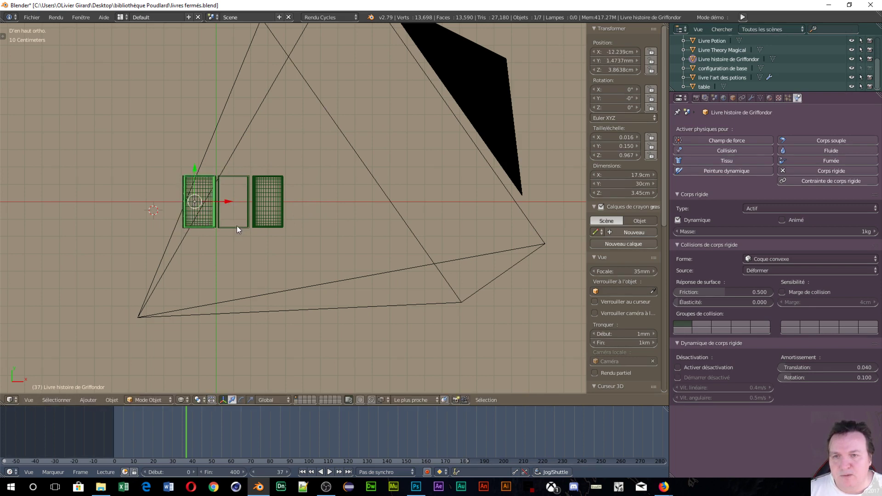
Step: Align Livre Theory Magical at about X -11.9 cm and livre l'art des potions at about X -12.2 cm over Livre Potion
right_click(235, 181)
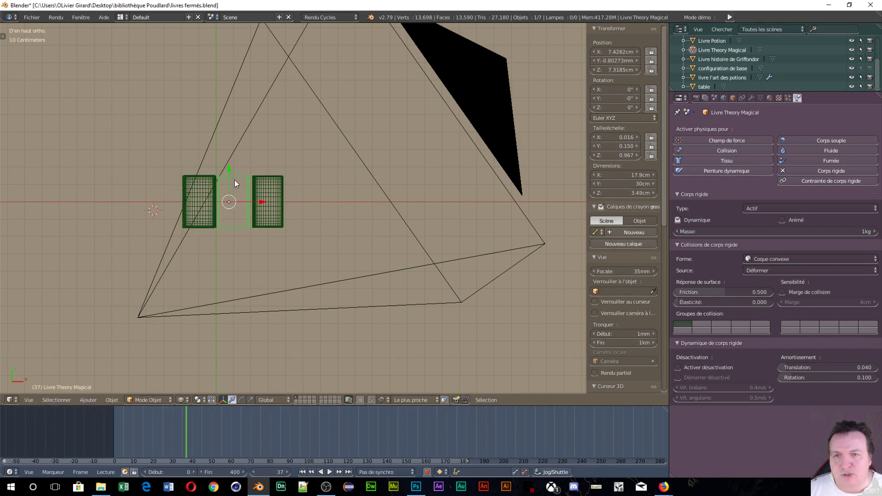
key(g)
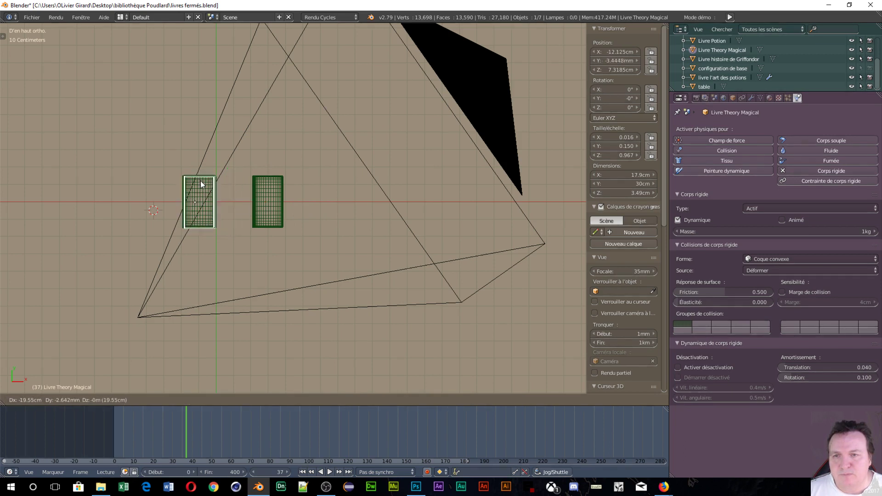
click(203, 184)
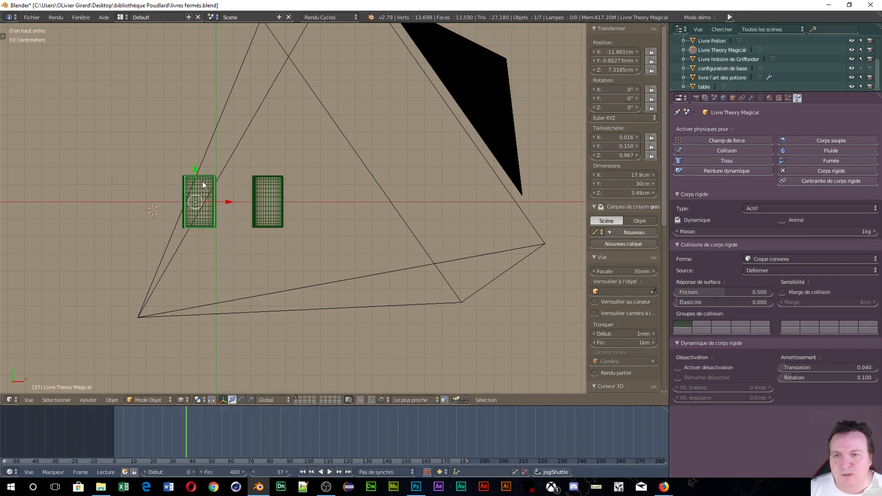
right_click(279, 186)
key(g)
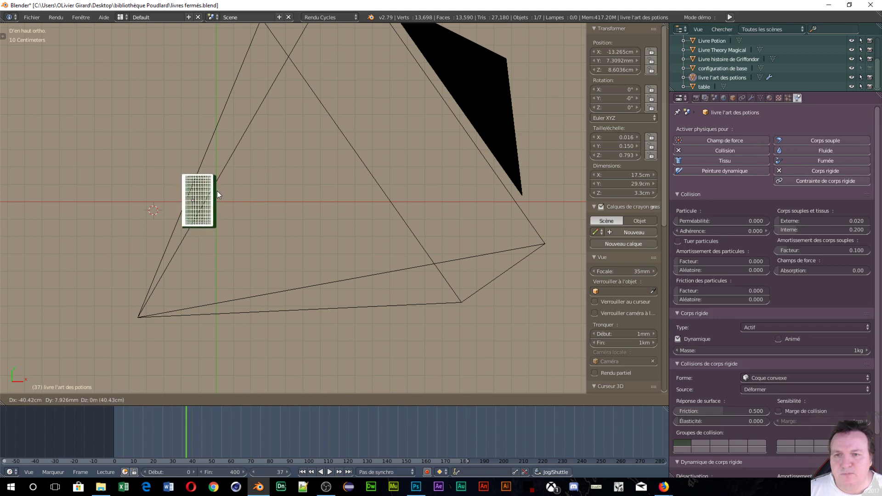
click(219, 191)
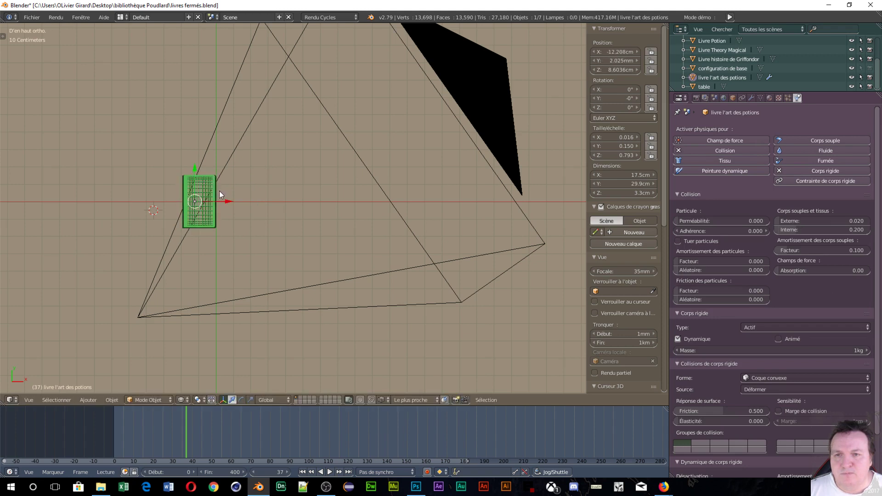
Step: In the orthographic front view, raise livre l'art des potions along Z to about 11.8 cm, clear of the books below
key(KP_5)
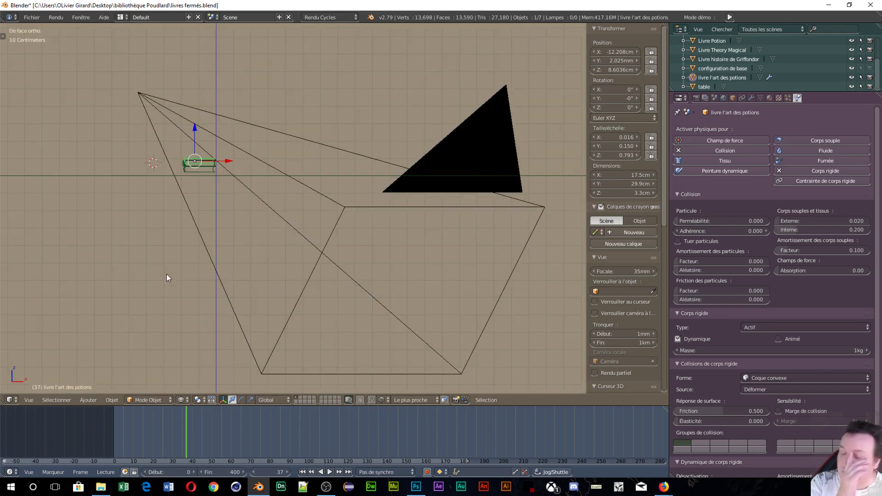
key(KP_1)
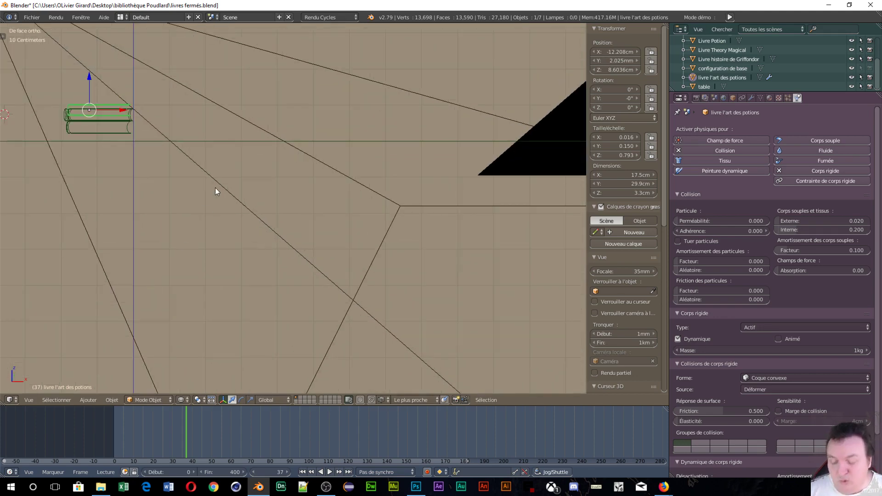
shift+middle_drag(215, 187, 423, 77)
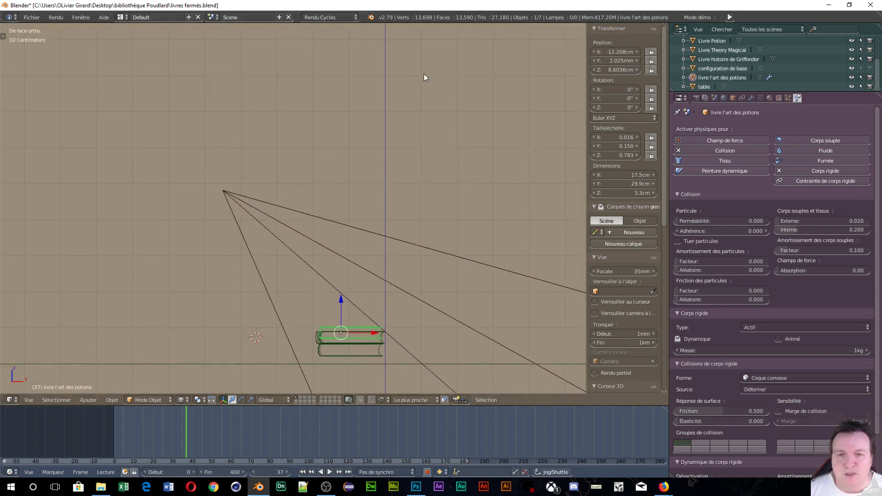
key(g)
key(z)
click(341, 289)
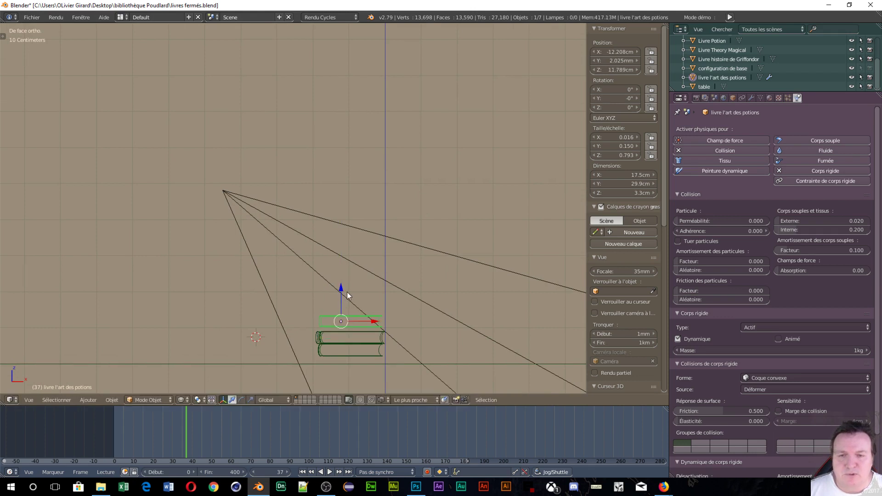
Step: Raise Livre Potion to about 13.9 cm and Livre Theory Magical to about 19.6 cm along Z, stacking them above the other books
right_click(357, 331)
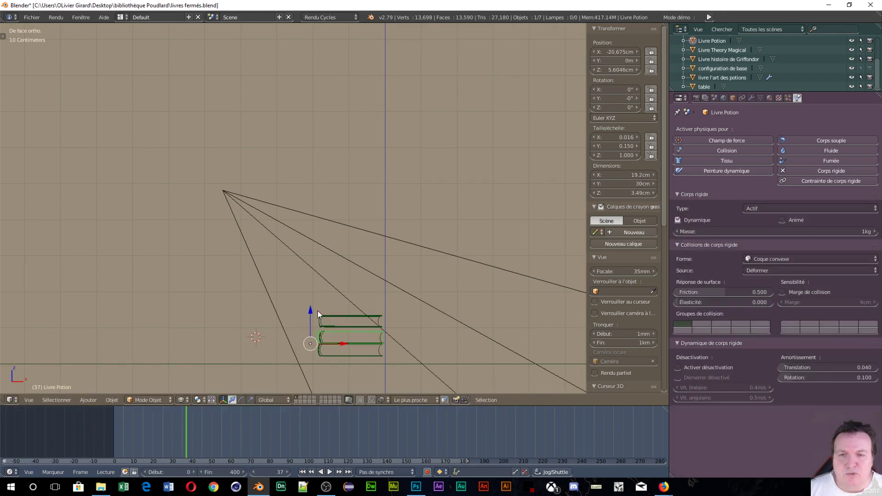
key(g)
key(z)
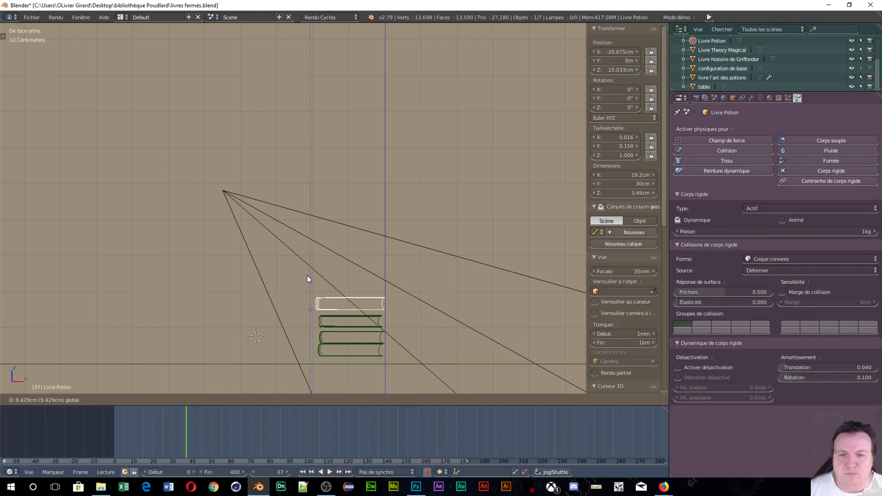
click(308, 280)
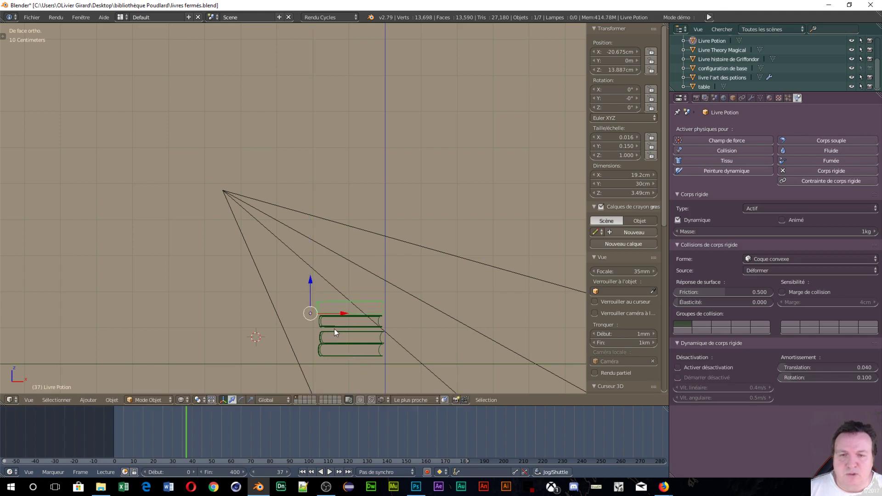
right_click(336, 331)
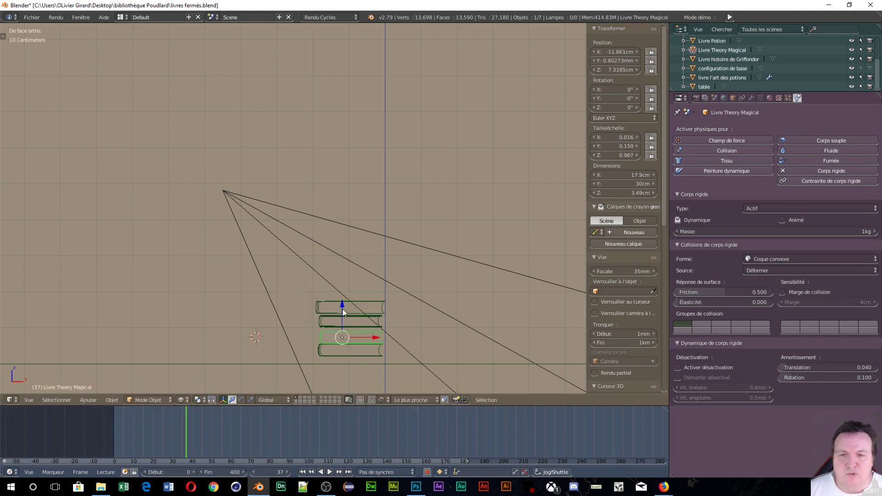
key(g)
key(z)
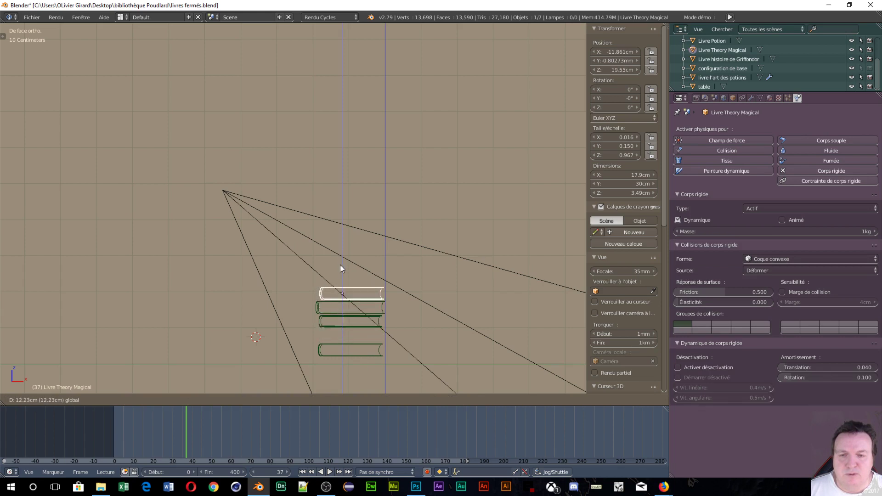
click(340, 265)
Step: Duplicate Livre Theory Magical and place the copy above the stack at about X -11.0 cm and Z 23.8 cm
mouse_move(339, 314)
middle_down()
mouse_move(359, 321)
mouse_move(346, 328)
middle_up()
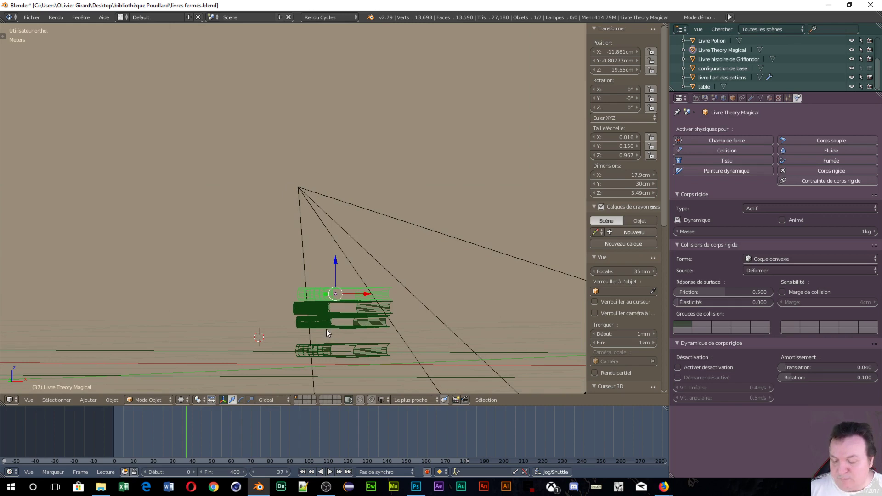
key(shift+d)
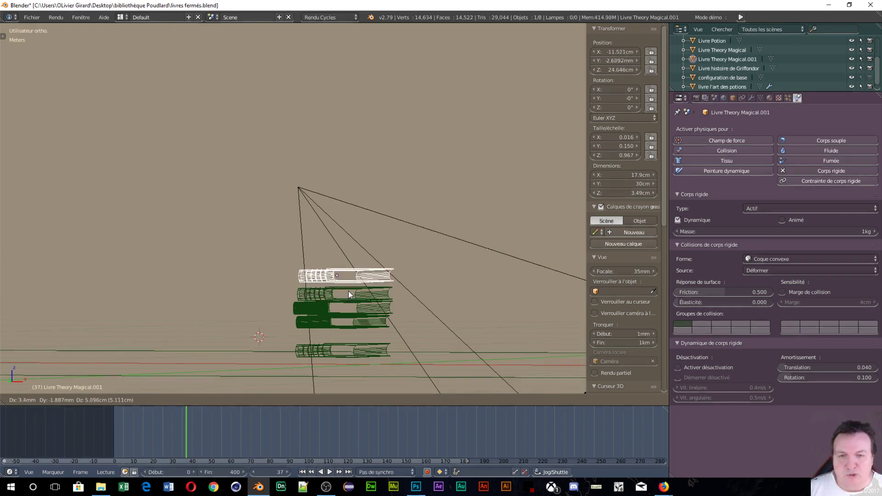
click(349, 291)
middle_drag(354, 285, 418, 331)
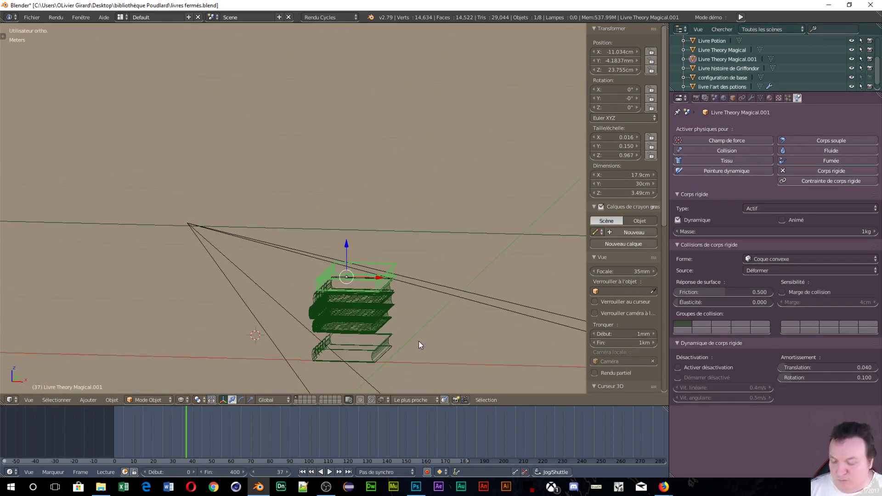
Step: Switch the viewport to rendered shading and frame the book stack up close from the spine side
key(shift+z)
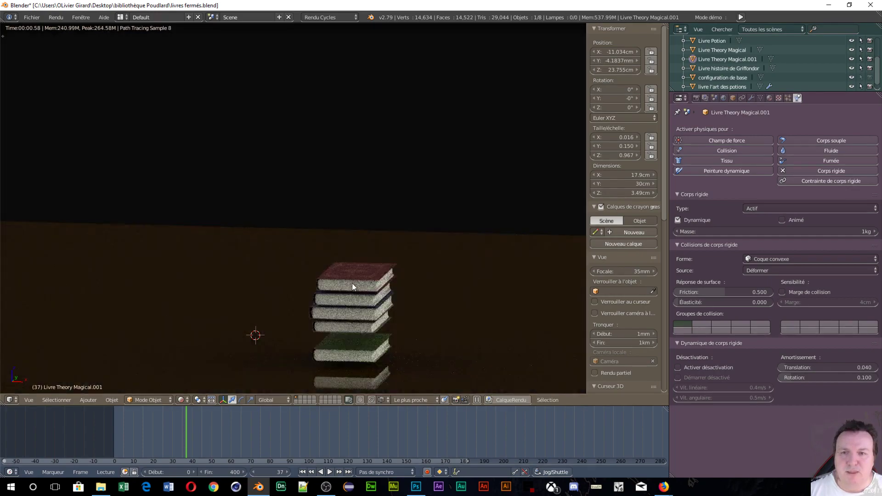
middle_drag(355, 299, 401, 290)
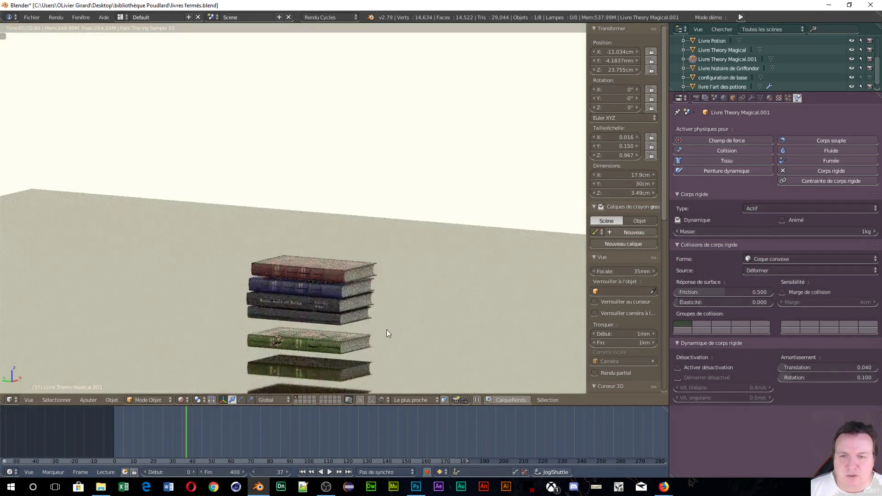
scroll(387, 331, up, 3)
mouse_move(387, 332)
shift+middle_down()
mouse_move(393, 262)
mouse_move(372, 183)
shift+middle_up()
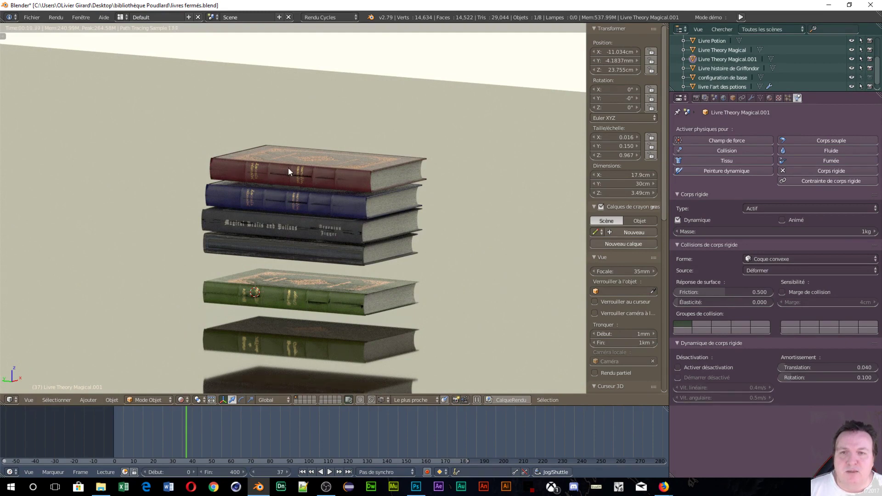
Step: Duplicate Livre histoire de Griffondor twice along Z, placing the copies on top of the stack at about 28.5 cm and 34.1 cm
right_click(308, 300)
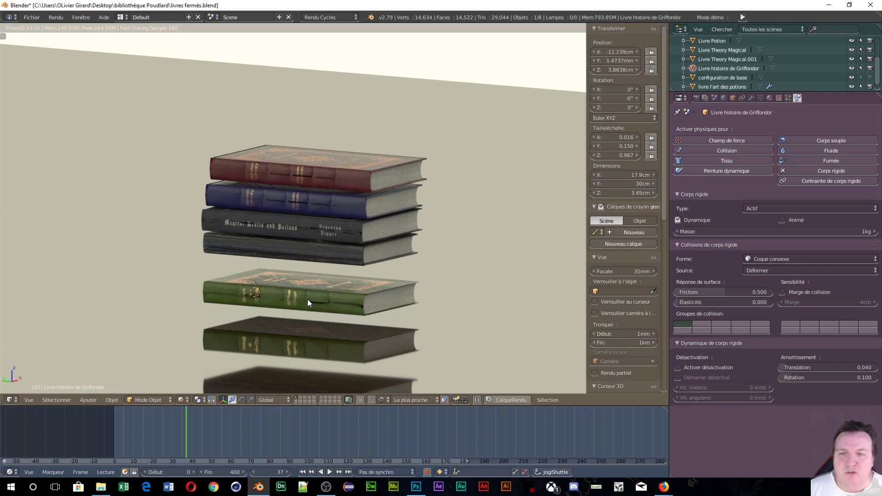
key(shift+d)
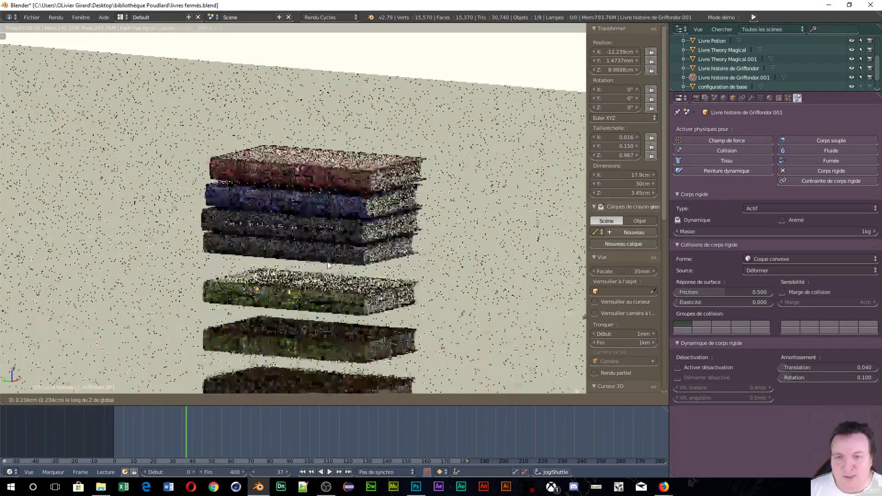
key(z)
click(318, 147)
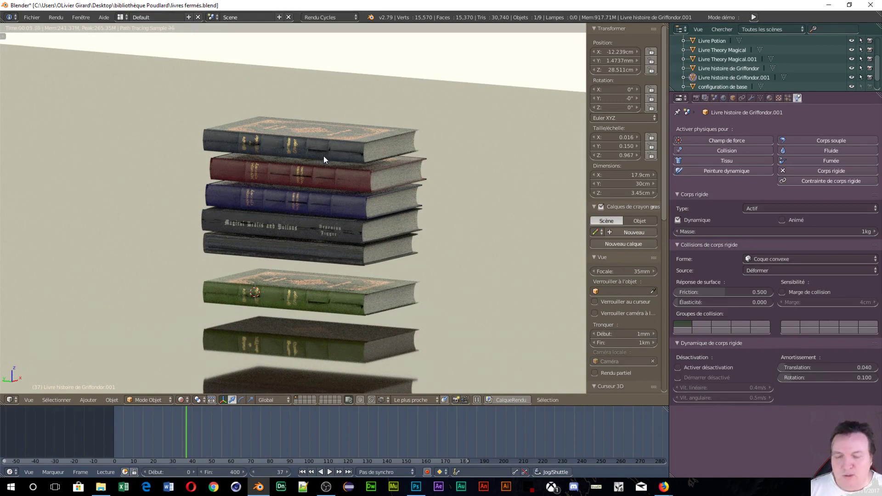
key(shift+r)
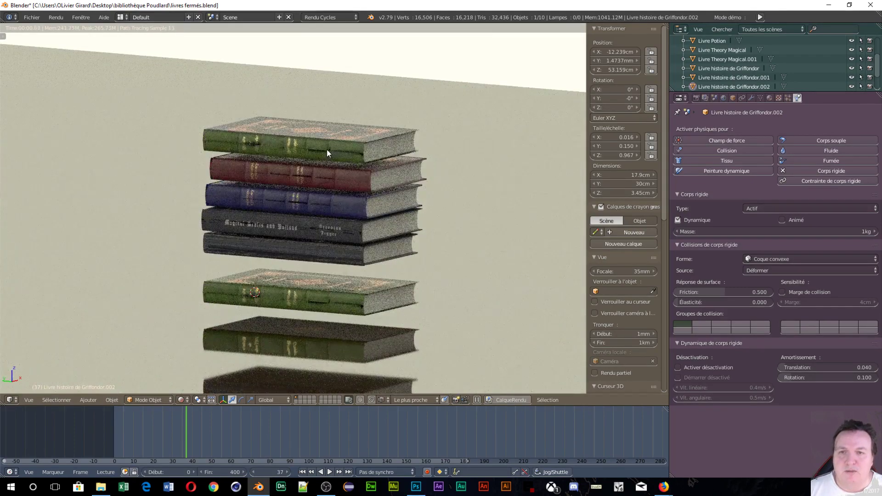
key(g)
key(z)
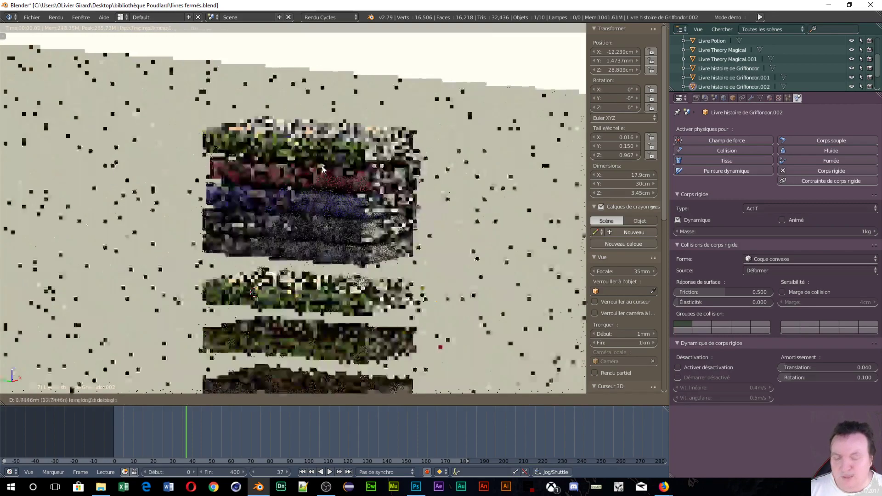
click(323, 136)
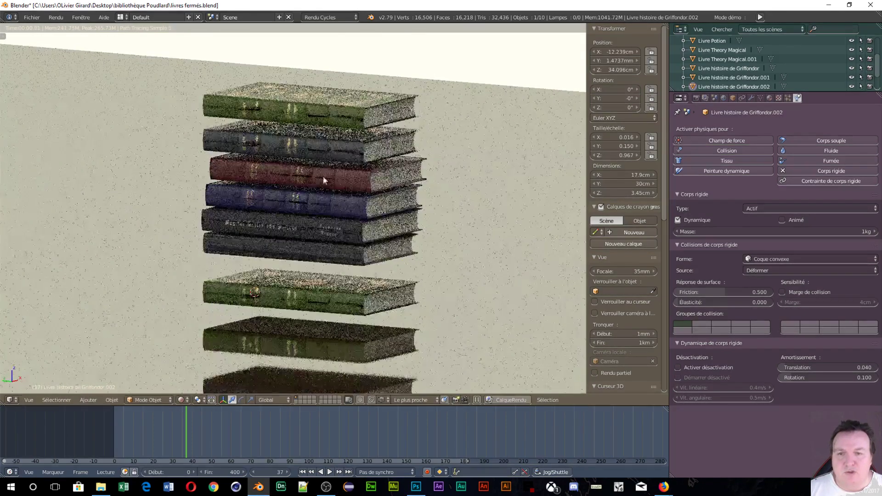
Step: Duplicate Livre Theory Magical along Z, placing the copy above the topmost green book at about 40.7 cm
right_click(310, 203)
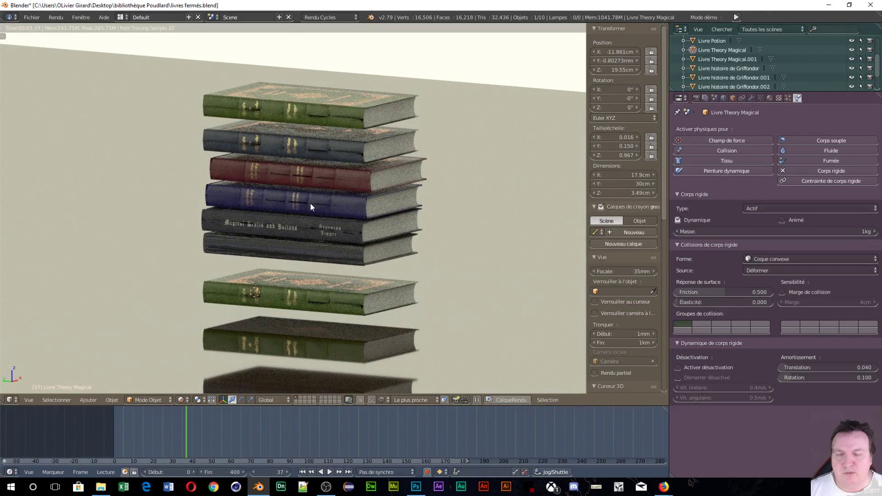
key(shift+d)
key(z)
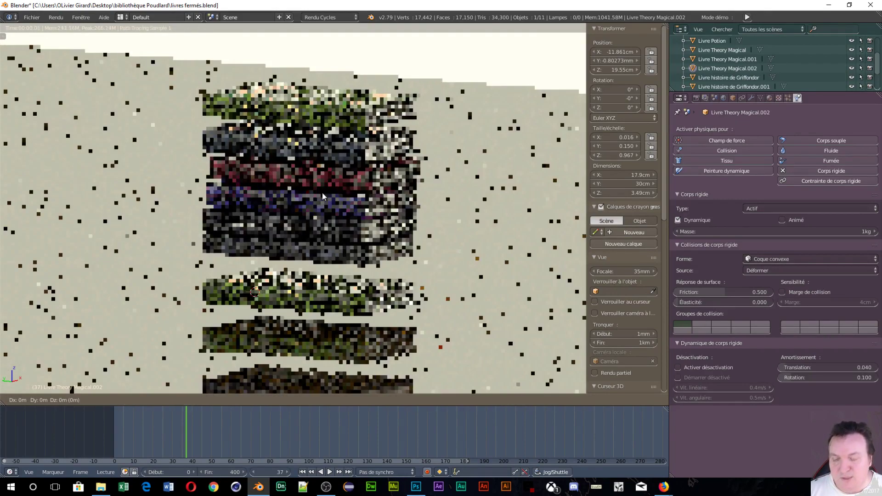
click(316, 70)
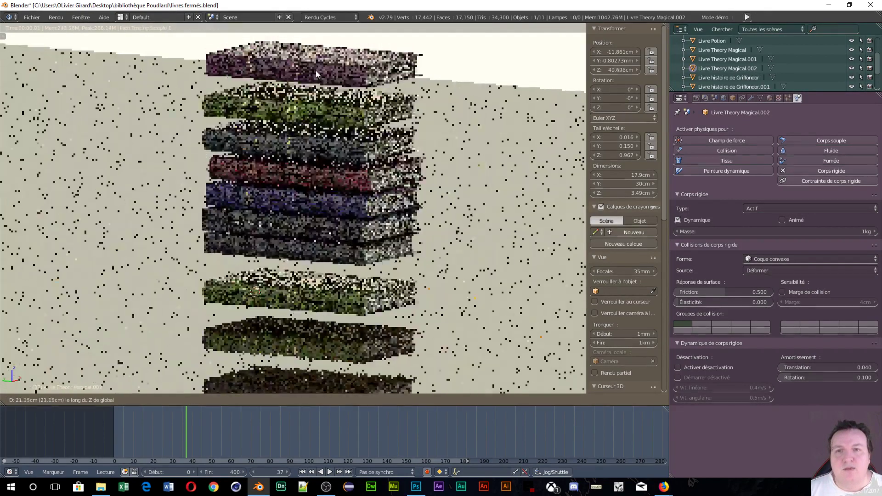
Step: Duplicate livre l'art des potions along Z, placing the copy on top of the stack at about 46.8 cm
scroll(316, 70, down, 4)
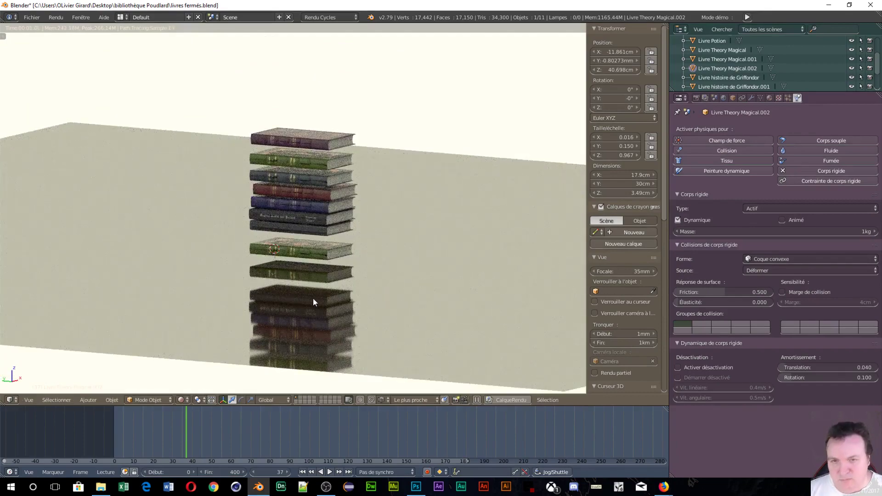
right_click(305, 231)
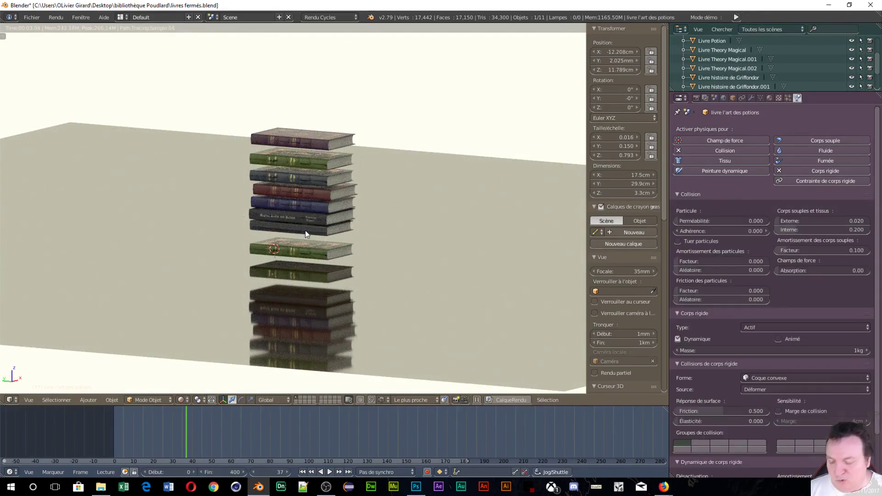
key(shift+d)
key(z)
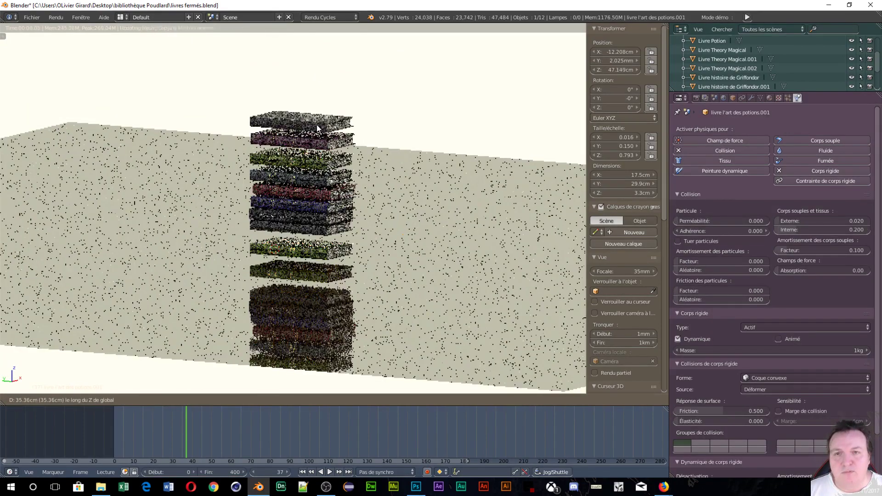
click(316, 126)
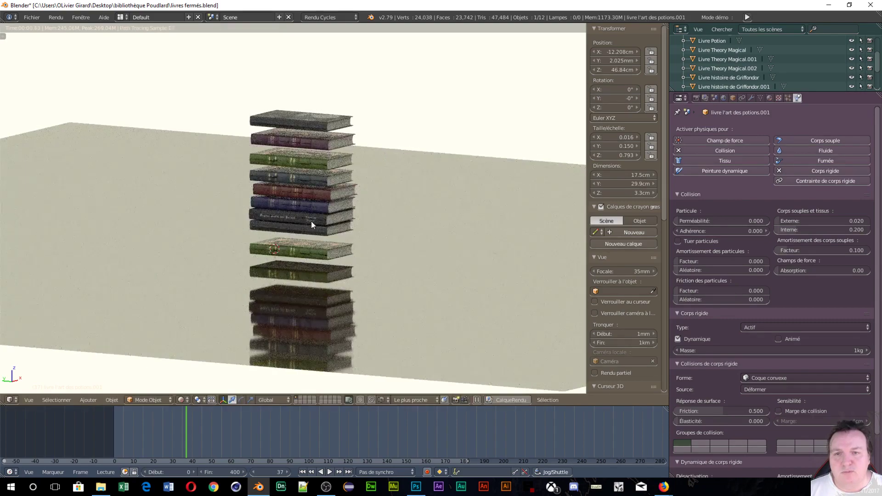
Step: Duplicate the original Livre Theory Magical along Z, placing the copy on top of the stack at about 51.5 cm
right_click(307, 210)
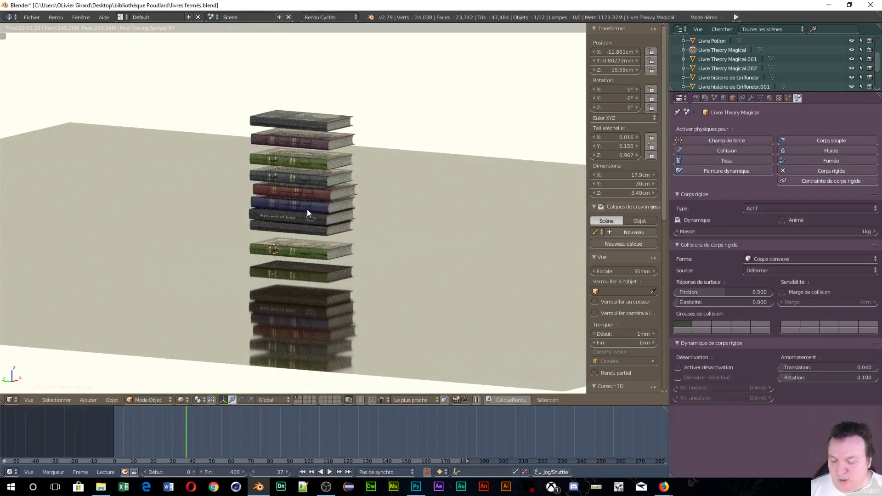
key(shift+d)
key(z)
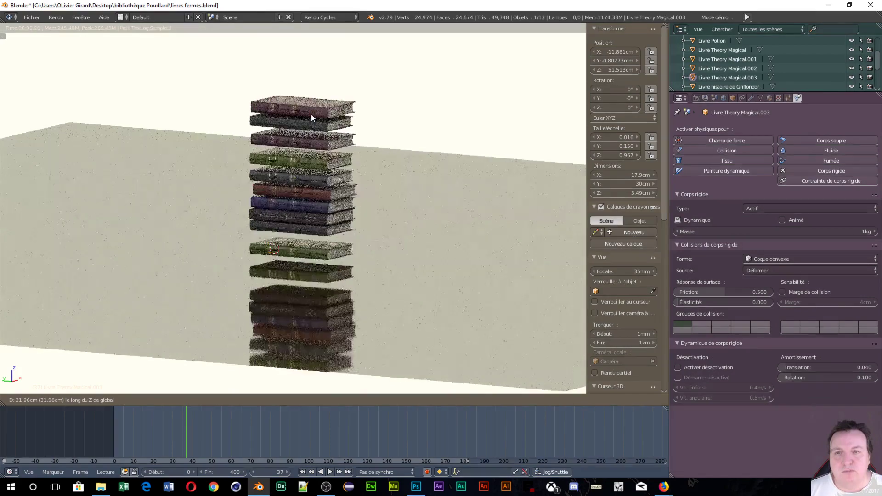
click(311, 114)
Step: Duplicate the topmost Livre Theory Magical copy twice more along Z, placing the new books at about 59.5 cm and 67.7 cm
key(shift+d)
key(z)
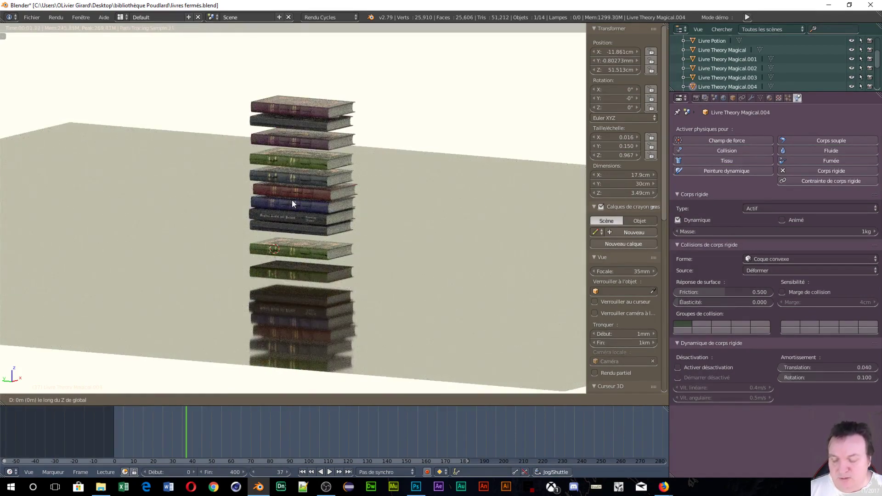
key(z)
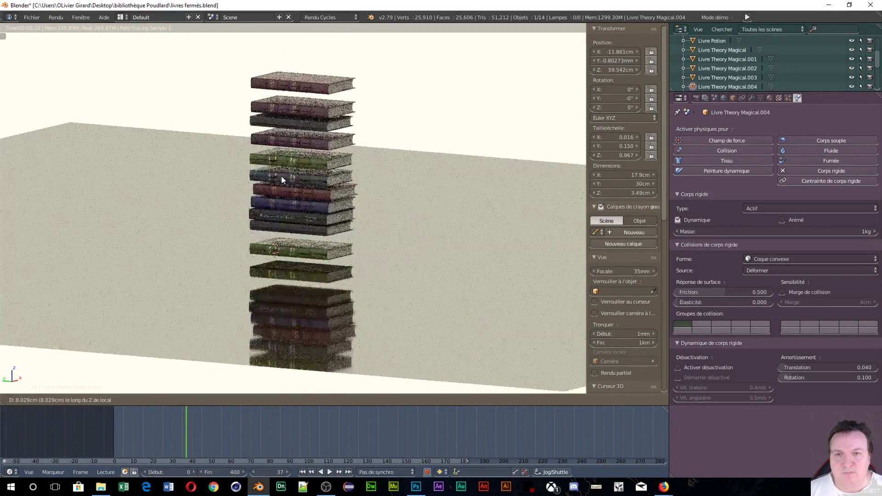
click(282, 177)
key(shift+d)
key(z)
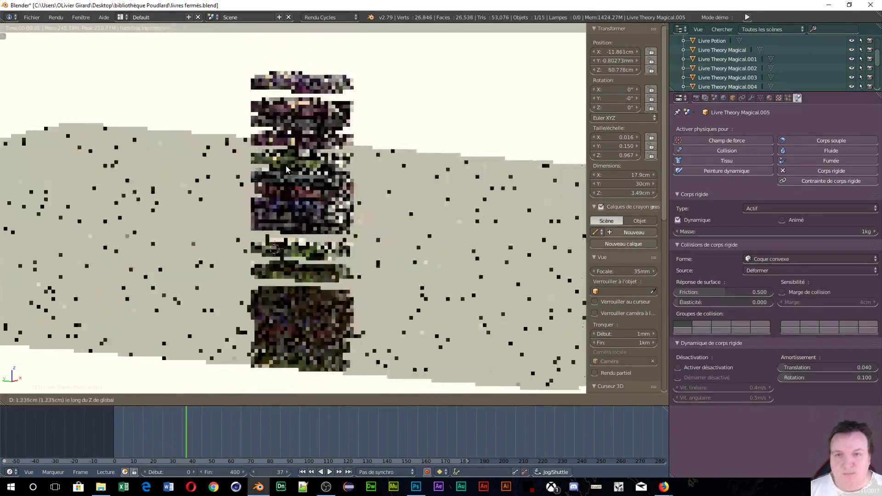
click(287, 152)
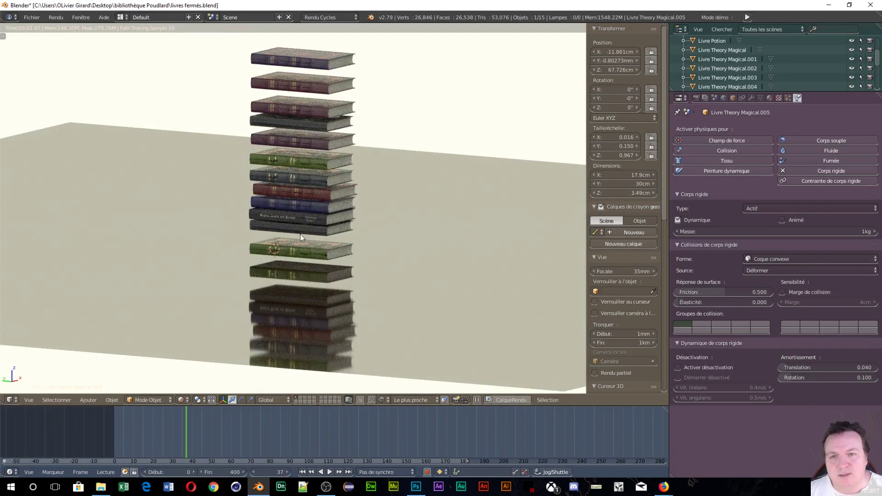
Step: Duplicate Livre histoire de Griffondor.001 along Z, placing the copy on top of the stack at about 73.4 cm
scroll(292, 225, up, 3)
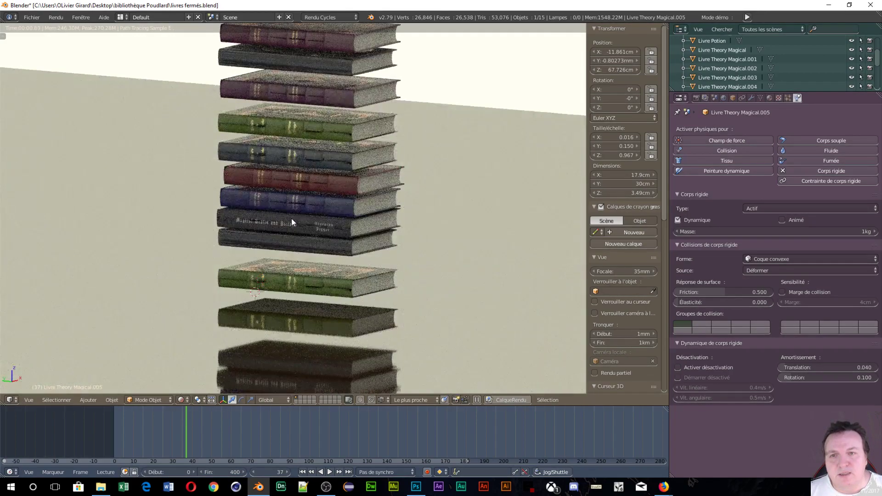
scroll(291, 218, up, 3)
scroll(291, 219, down, 3)
right_click(335, 153)
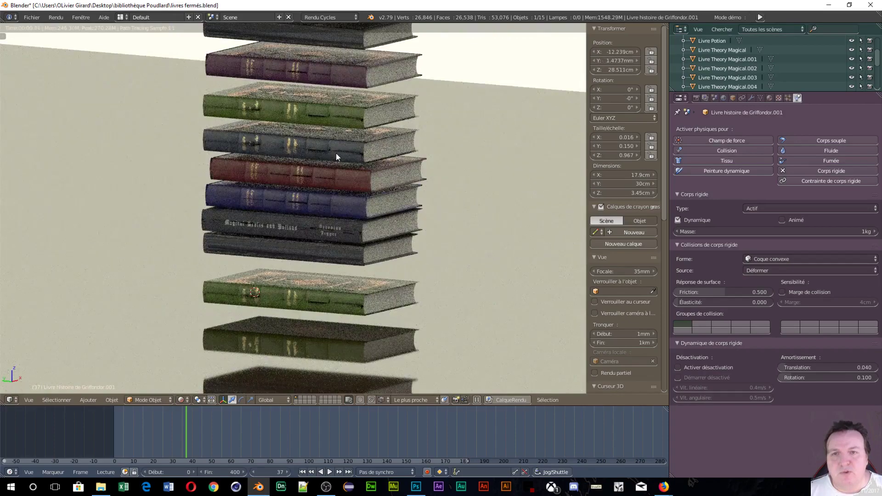
scroll(337, 154, down, 3)
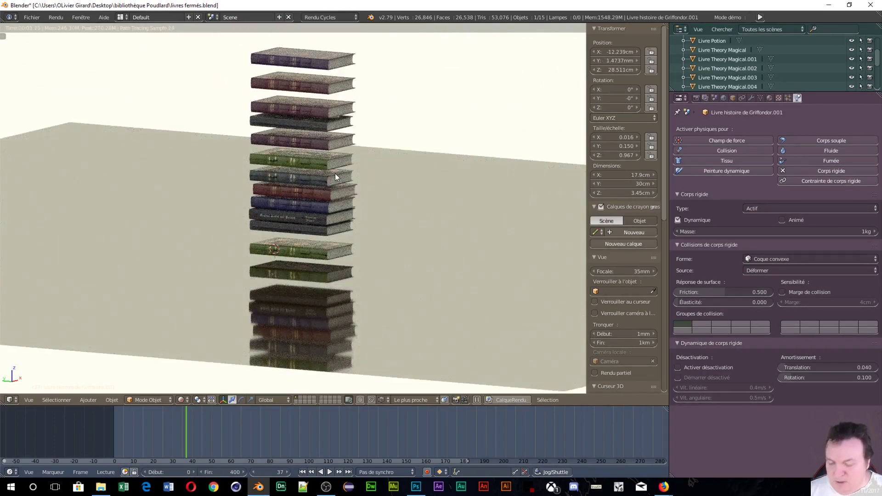
key(shift+d)
key(z)
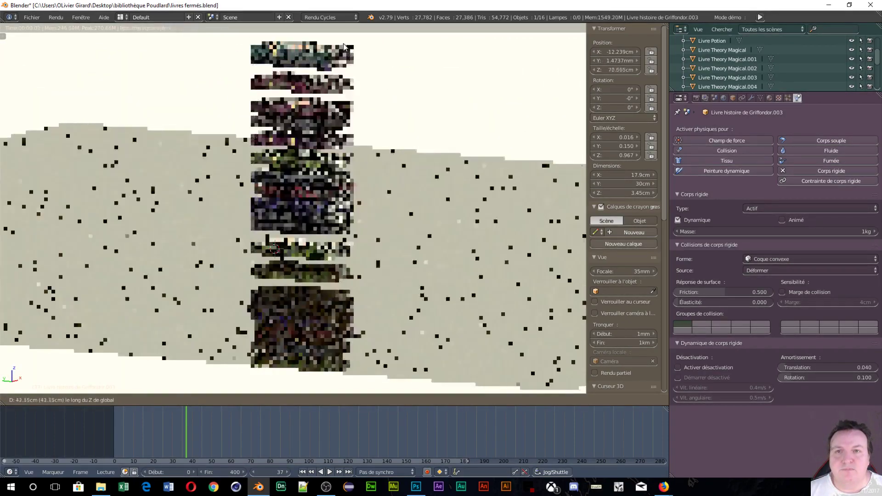
click(319, 96)
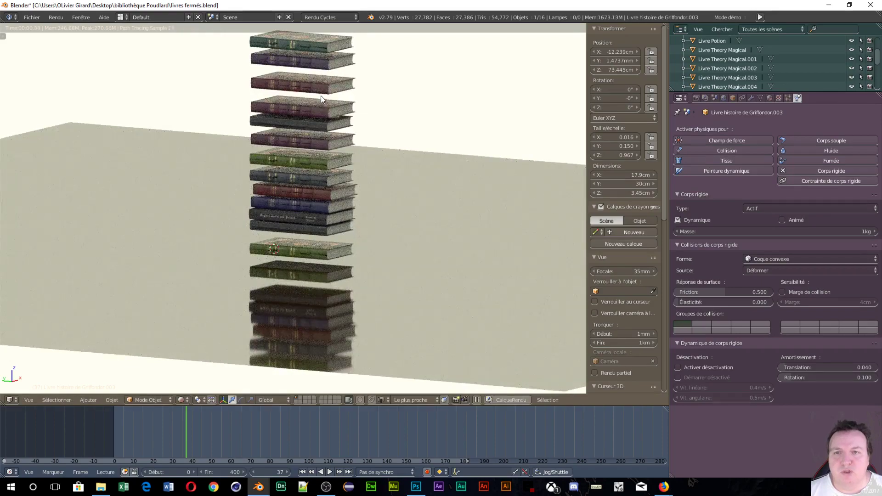
Step: Duplicate the topmost Livre histoire de Griffondor copy along Z, placing the new book at about 80.9 cm
scroll(321, 95, down, 3)
key(shift+d)
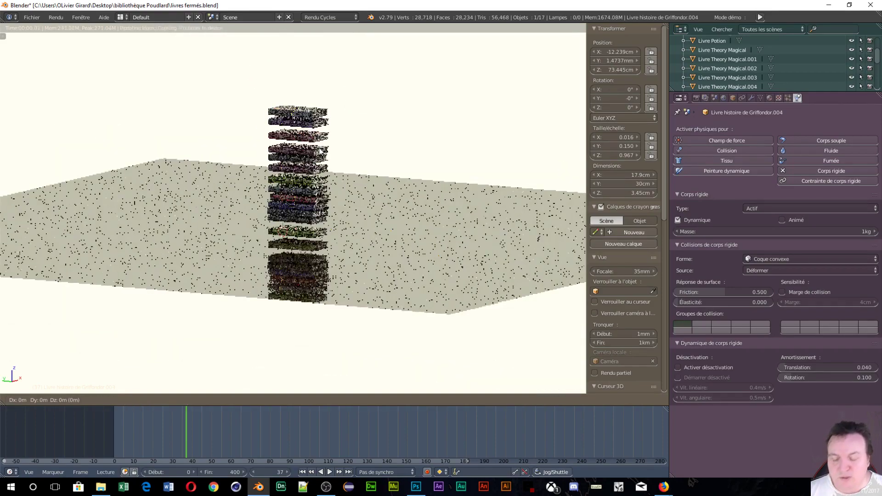
key(z)
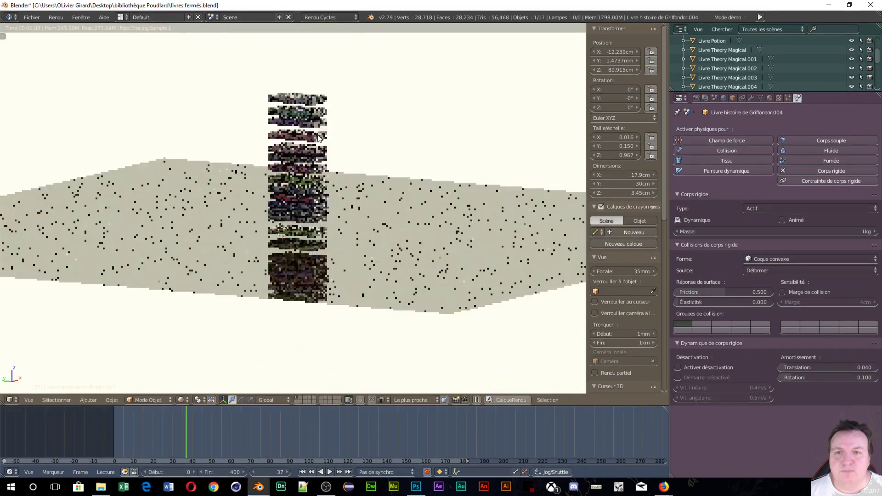
click(318, 138)
Step: Add two more Livre histoire de Griffondor duplicates along Z above the stack, at about 88.4 cm and 1.009 m
key(shift+d)
key(z)
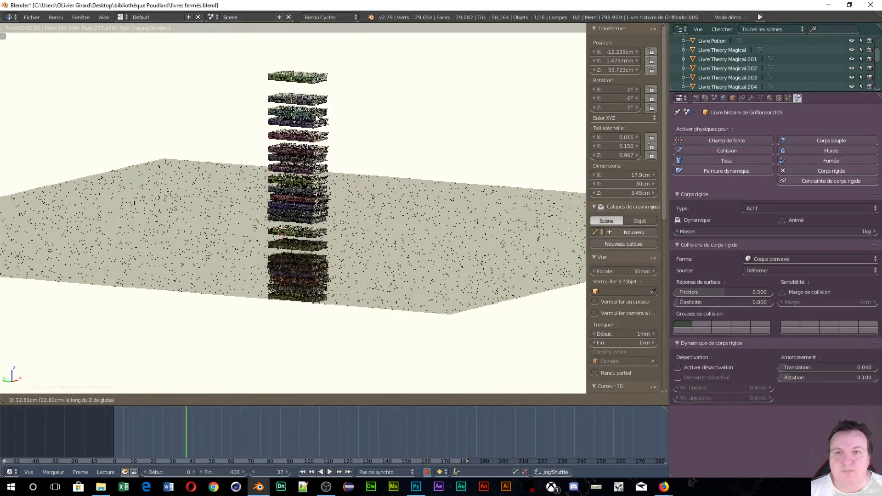
click(316, 128)
key(shift+d)
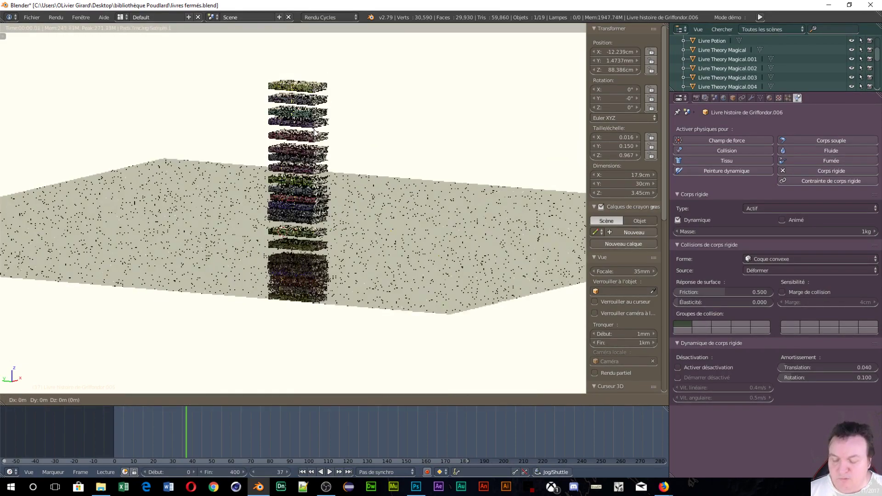
key(z)
click(316, 110)
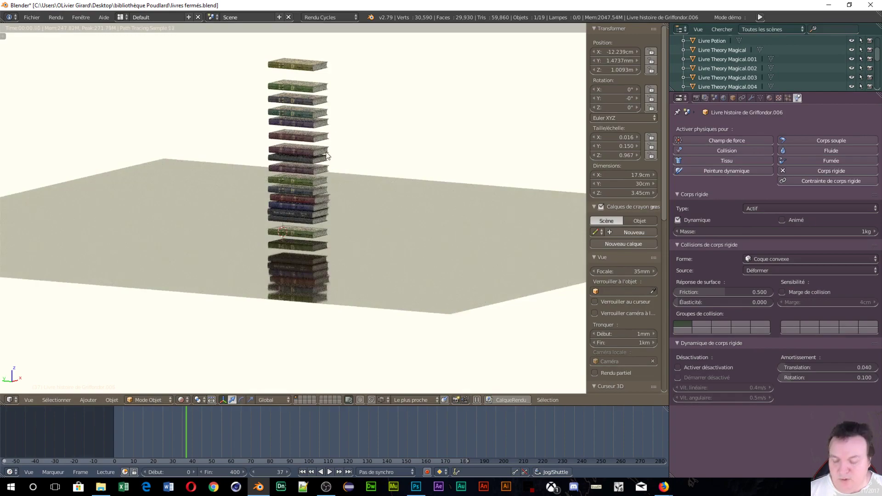
Step: Duplicate the topmost Livre histoire de Griffondor copy along Z, placing the new book at about 1.092 m
key(shift+d)
key(z)
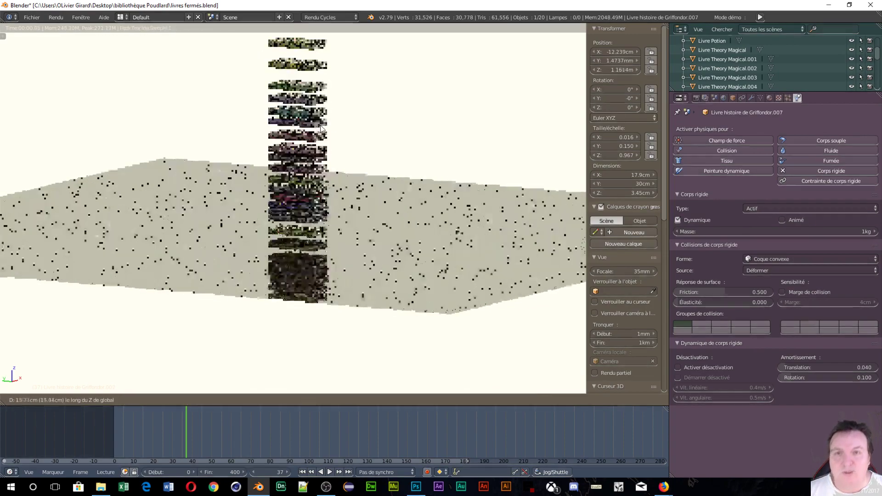
click(317, 140)
middle_drag(384, 154, 369, 177)
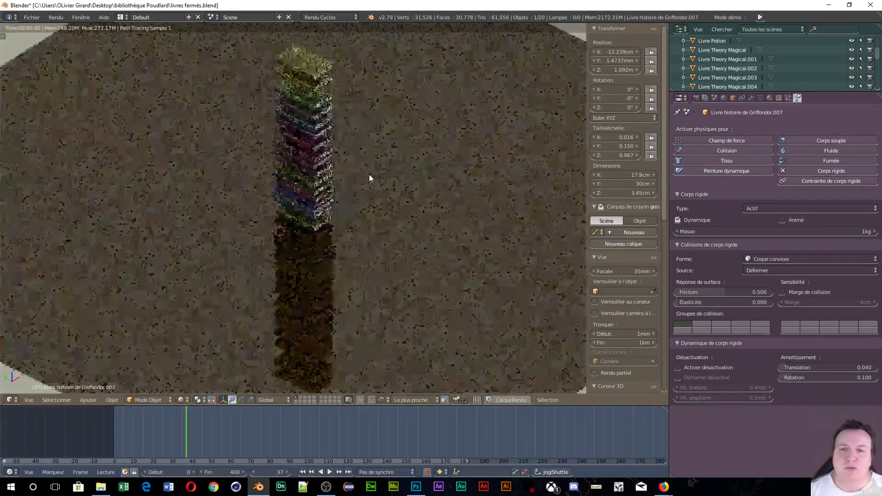
middle_drag(268, 182, 441, 194)
key(KP_1)
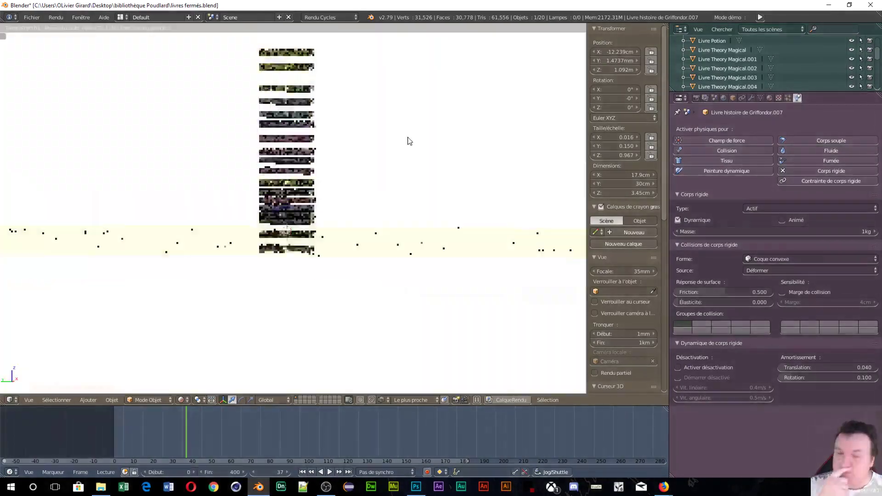
middle_drag(397, 146, 374, 171)
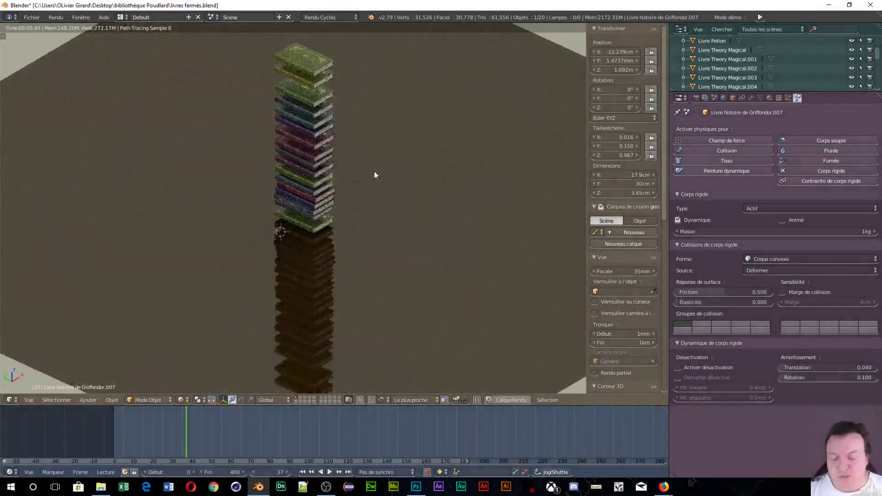
Step: Play the physics simulation from frame 0 in wireframe display, then stop it and return to frame 0
key(shift+z)
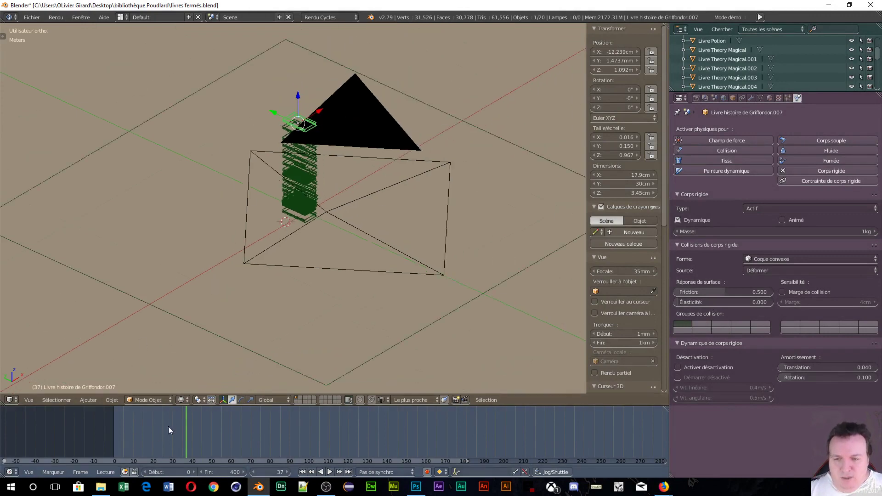
drag(188, 423, 115, 437)
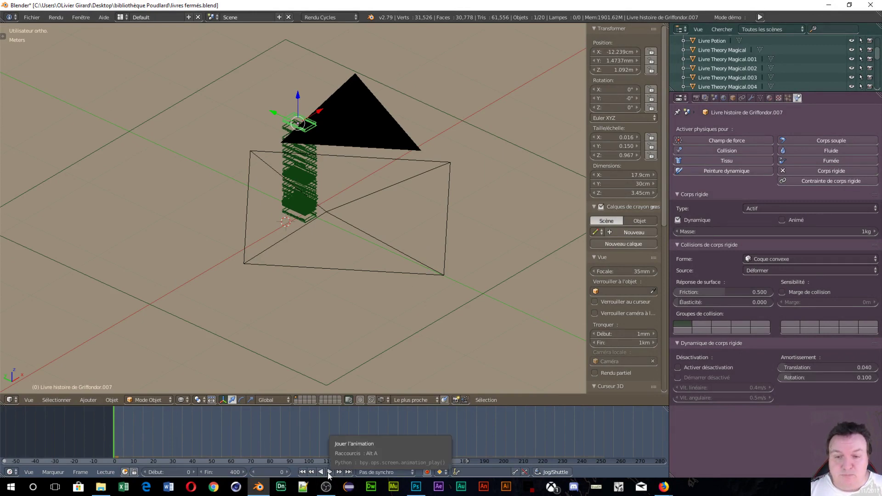
click(329, 473)
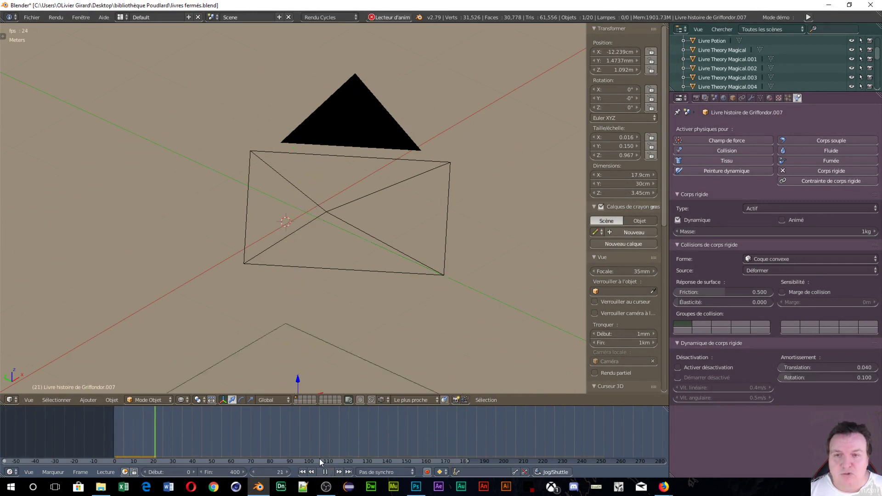
scroll(322, 298, down, 4)
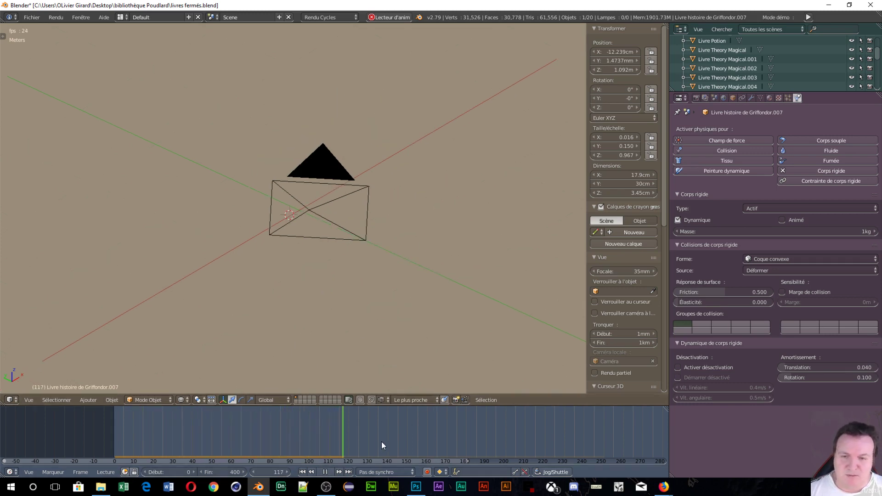
click(327, 472)
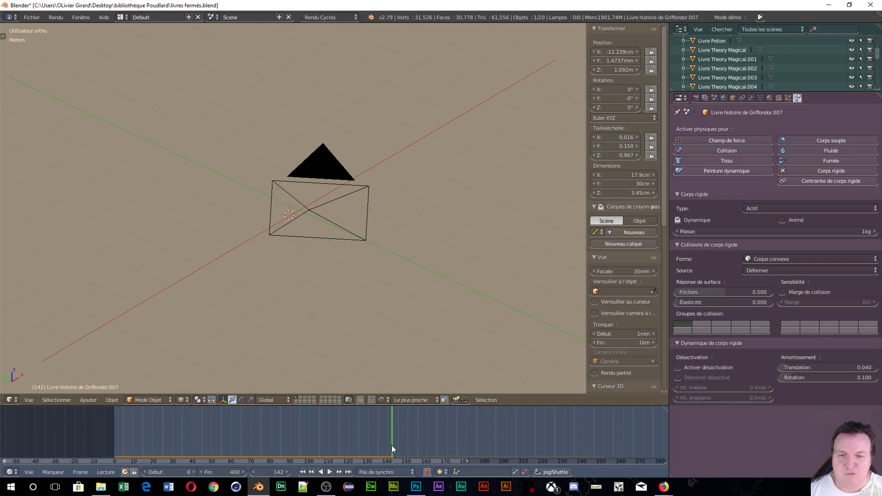
drag(392, 445, 114, 434)
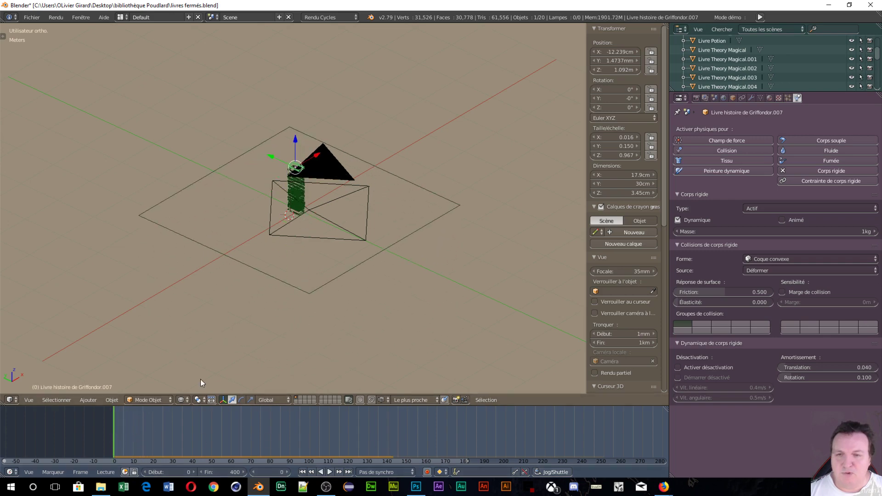
Step: Set the table's rigid body type to Passif
right_click(321, 289)
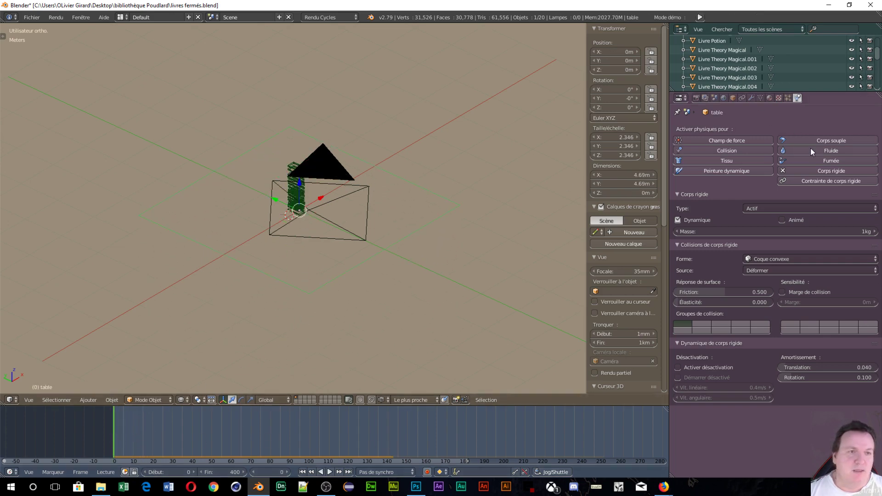
click(787, 209)
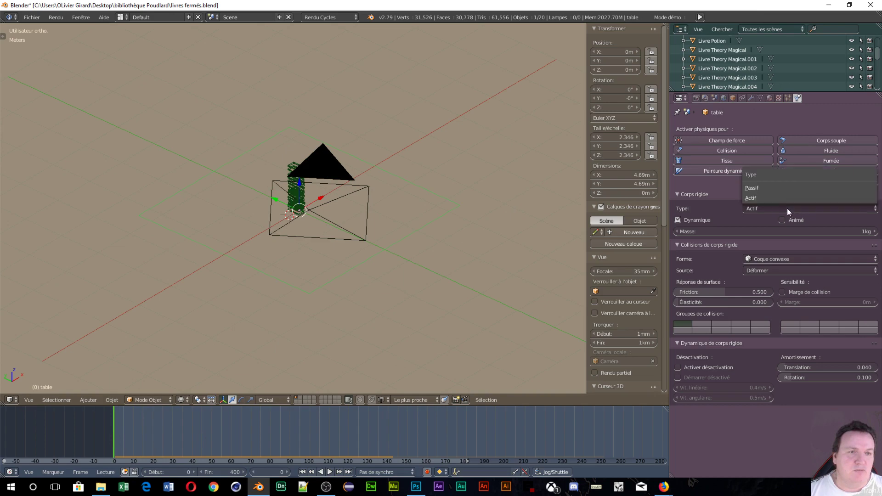
click(748, 188)
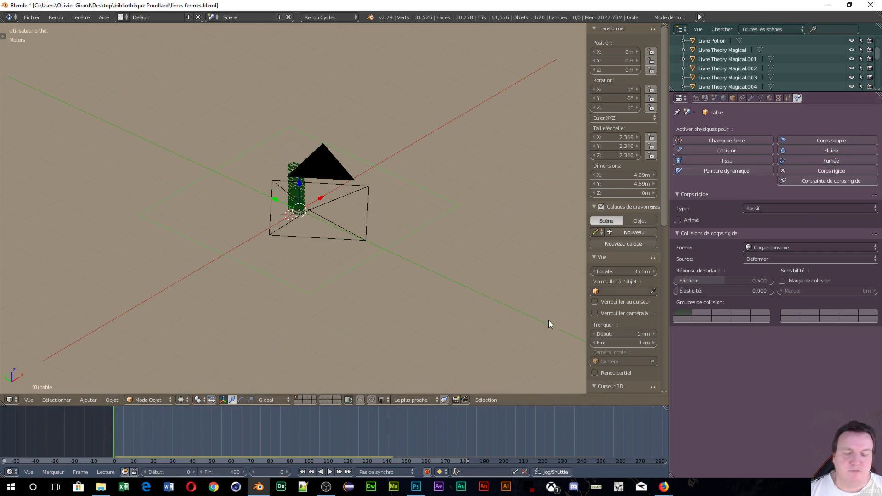
Step: Run the simulation with the passive table, then stop it and scrub back to frame 10
click(327, 470)
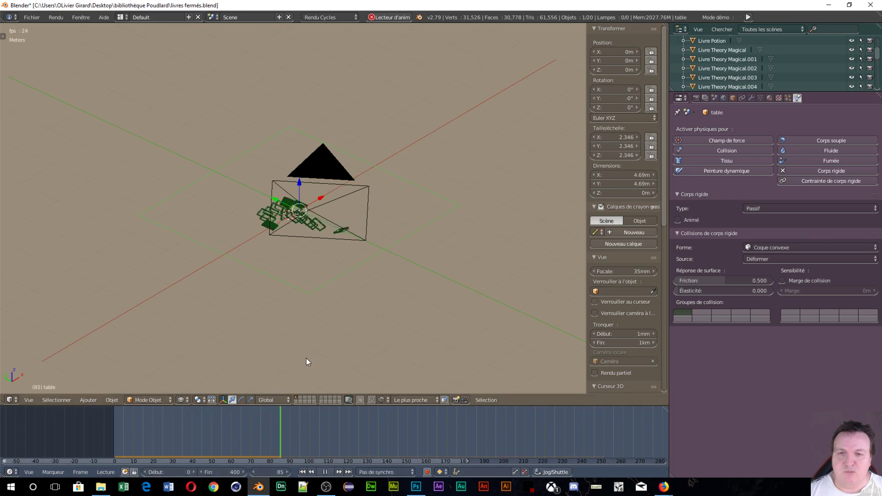
scroll(306, 362, up, 6)
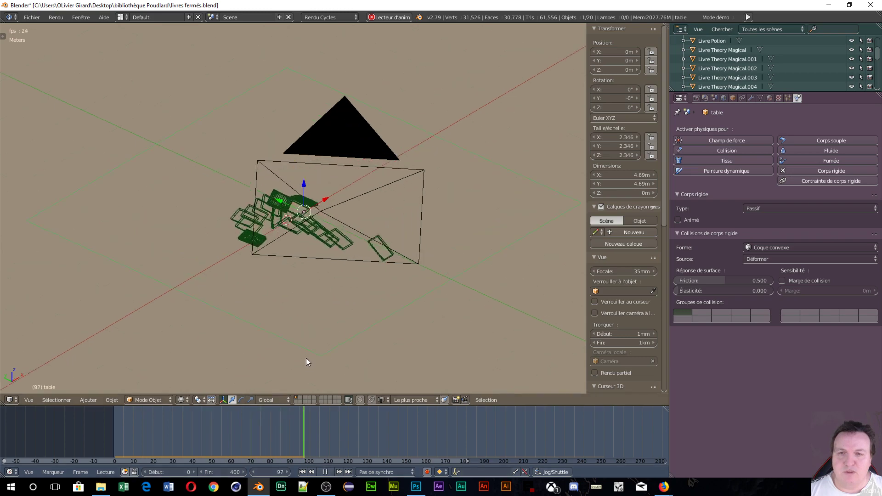
click(325, 472)
drag(457, 444, 133, 435)
middle_drag(167, 318, 442, 228)
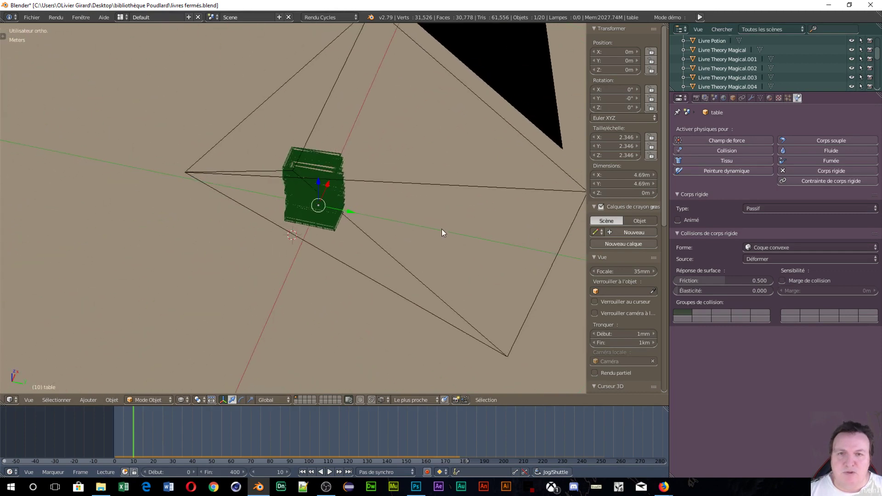
Step: Try removing the rigid body from the table and the topmost Livre histoire de Griffondor copy, then undo the removal
click(784, 172)
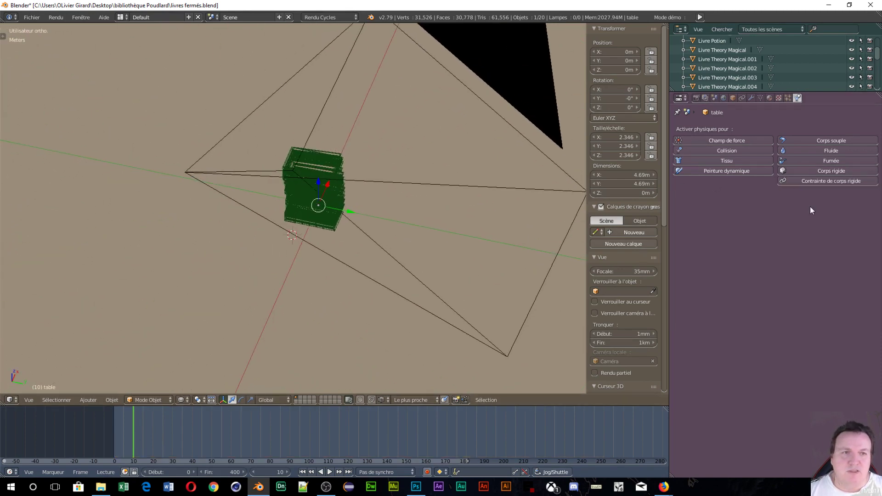
right_click(316, 181)
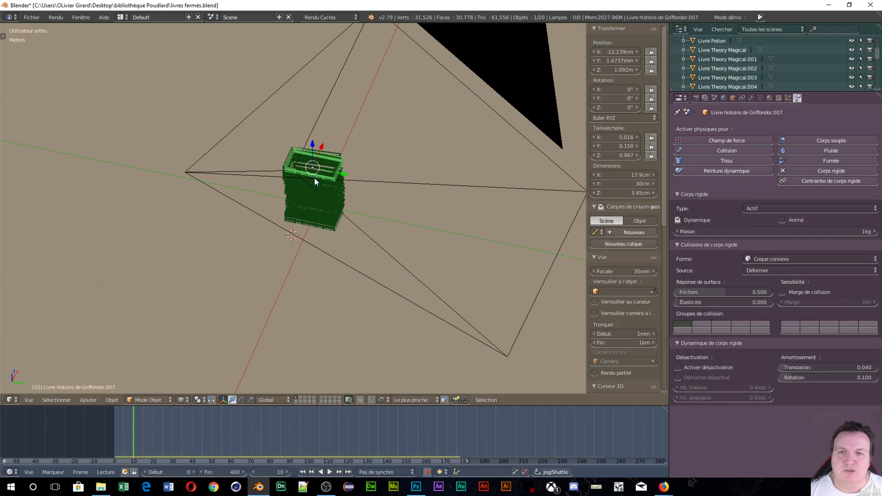
click(788, 173)
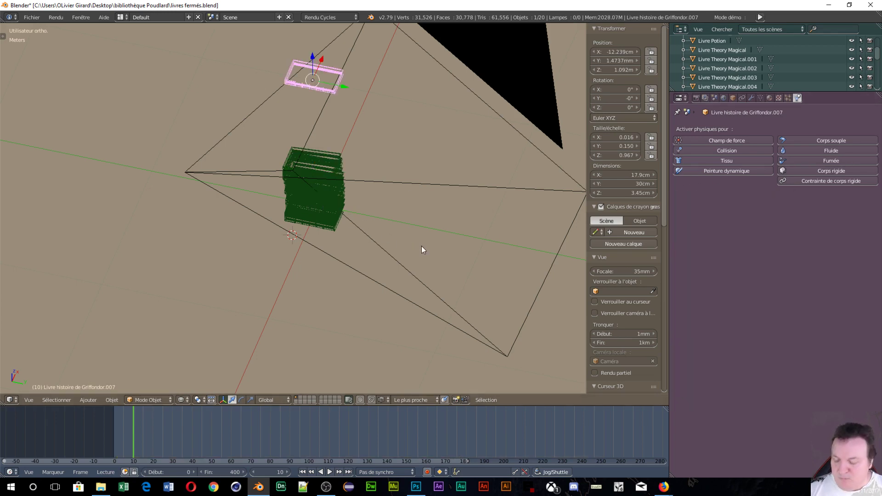
key(ctrl+z)
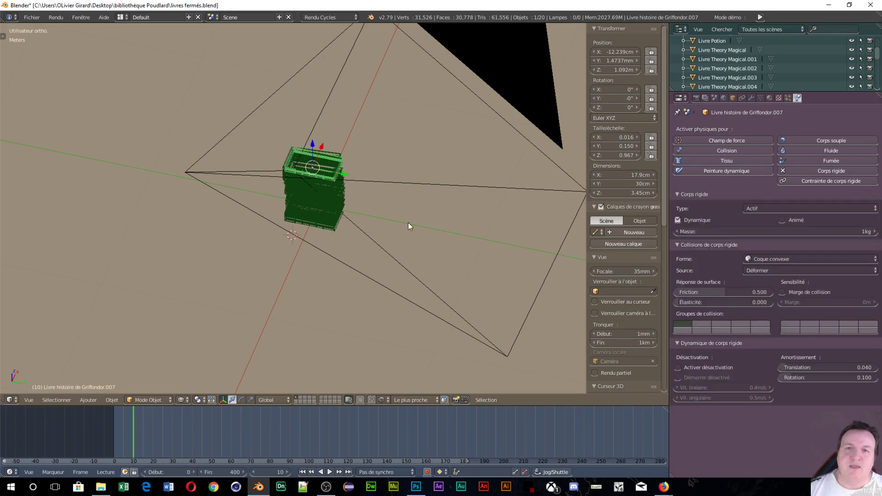
Step: Examine the compacted book stack at frame 10 from the spine side in rendered display
scroll(396, 227, up, 1)
middle_drag(383, 231, 440, 241)
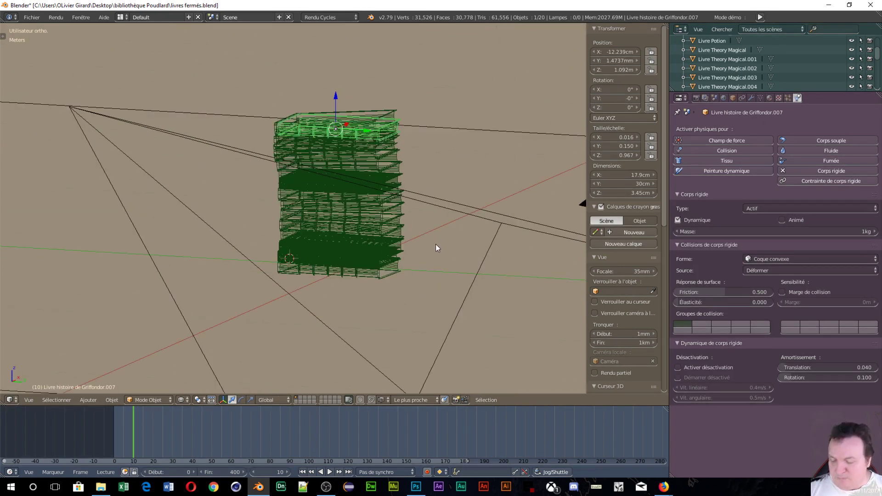
key(shift+z)
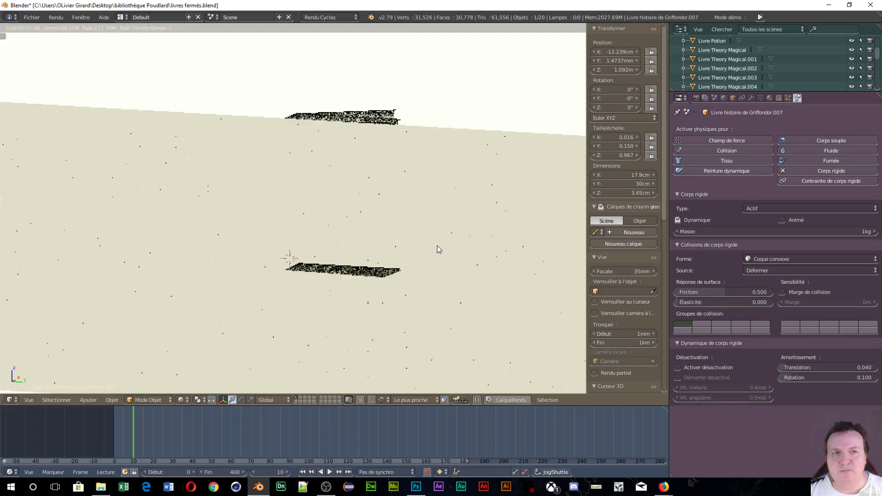
middle_drag(435, 266, 394, 274)
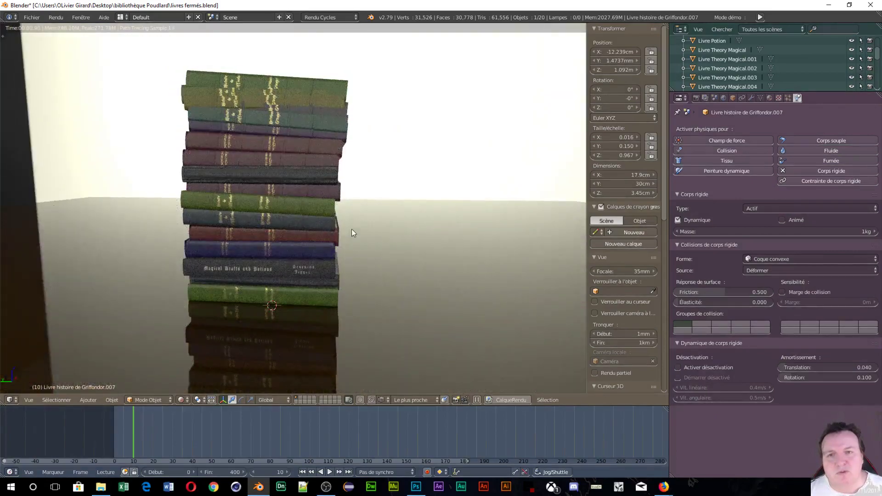
middle_drag(259, 294, 267, 236)
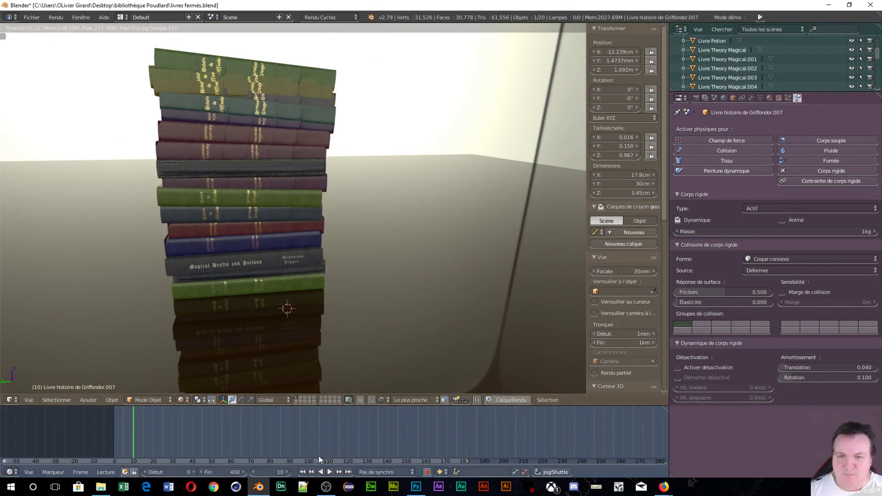
Step: Play the book simulation again from frame 0 in rendered display, then stop the playback
key(alt+a)
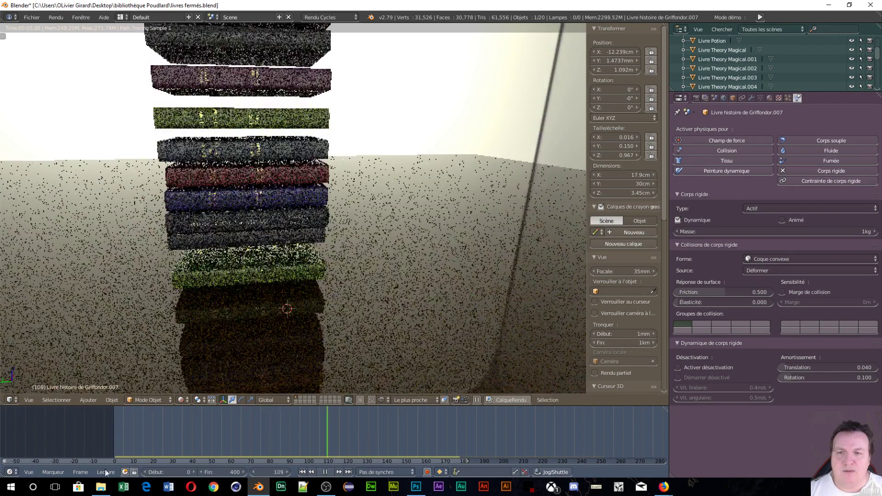
key(Escape)
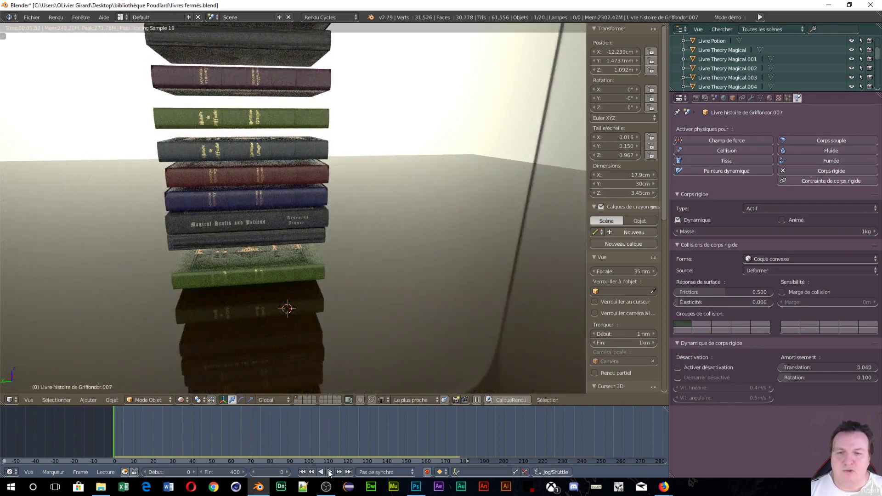
click(330, 472)
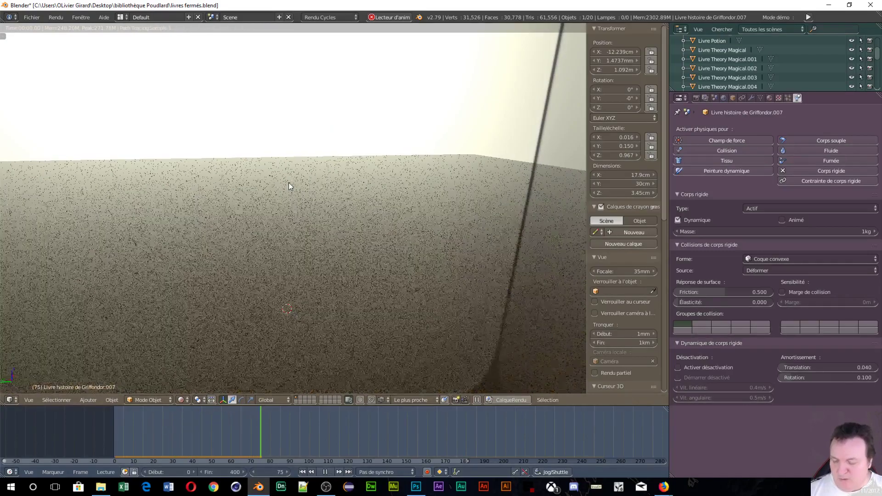
click(325, 472)
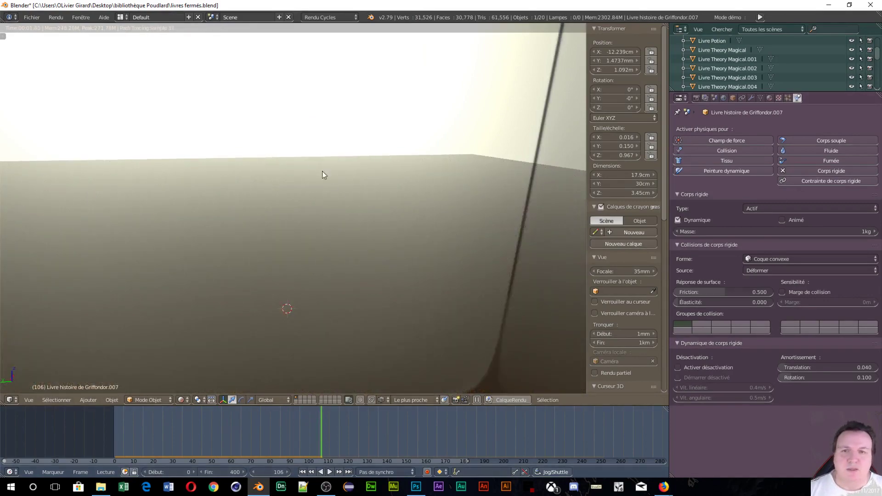
Step: Select the table and change its rigid body type from Actif to Passif
right_click(310, 157)
click(790, 168)
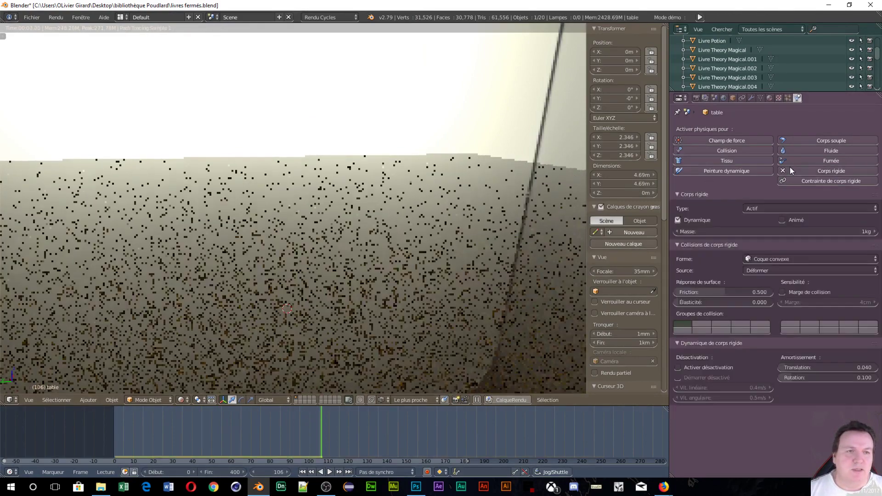
click(766, 208)
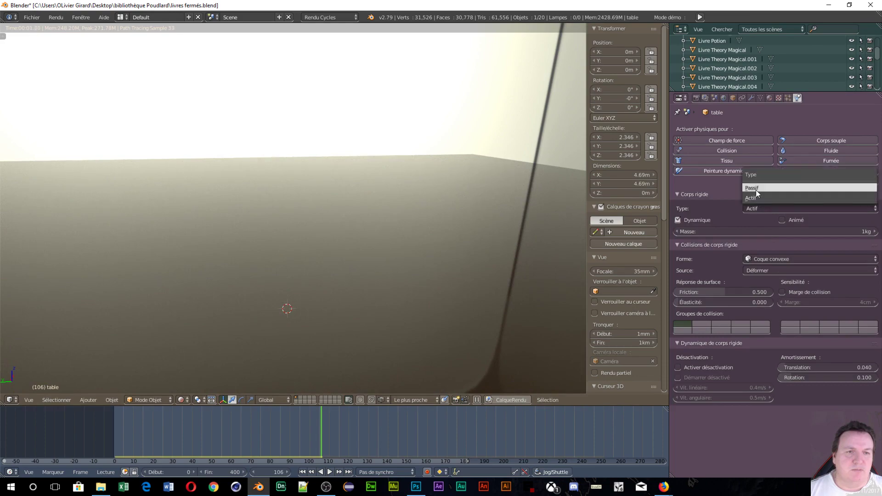
click(756, 190)
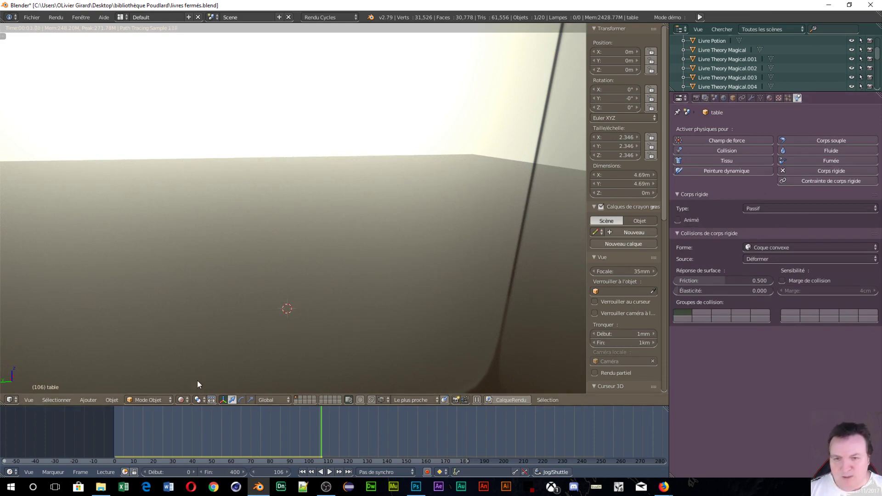
Step: Replay the book fall from frame 0, switch to wireframe display during playback, then stop and return to frame 0
key(shift+Left)
key(alt+a)
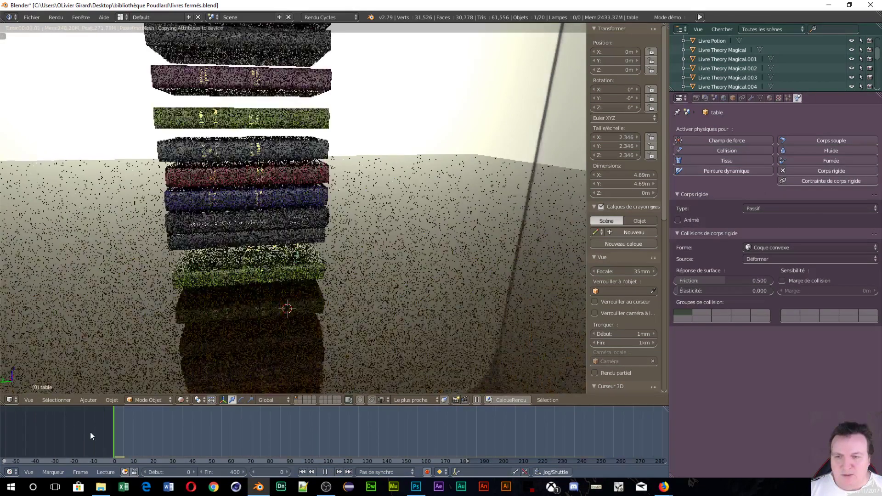
click(324, 472)
click(328, 472)
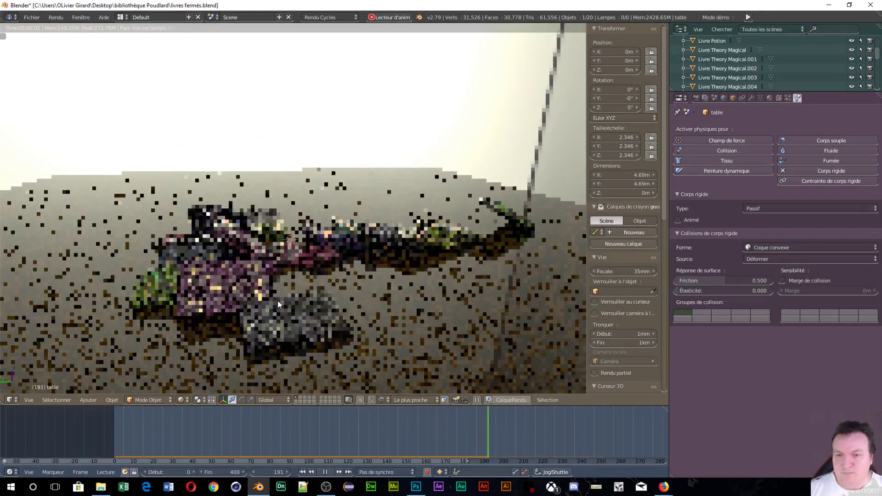
key(z)
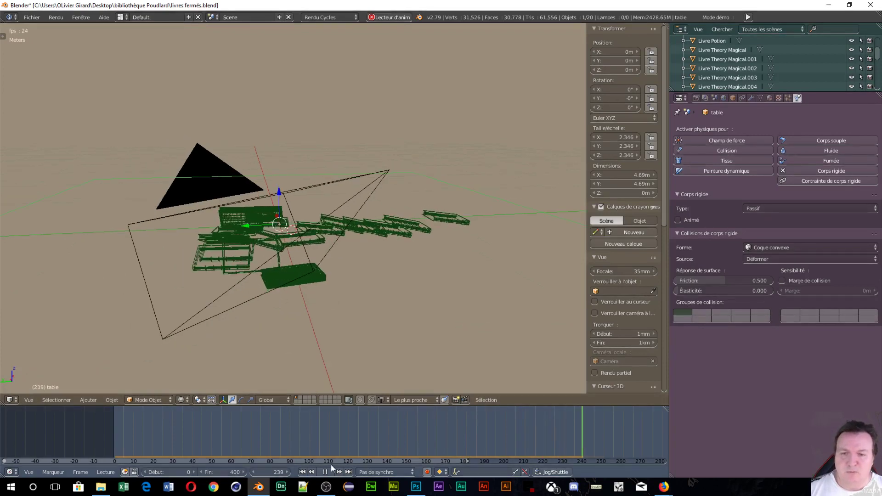
click(326, 472)
key(shift+Left)
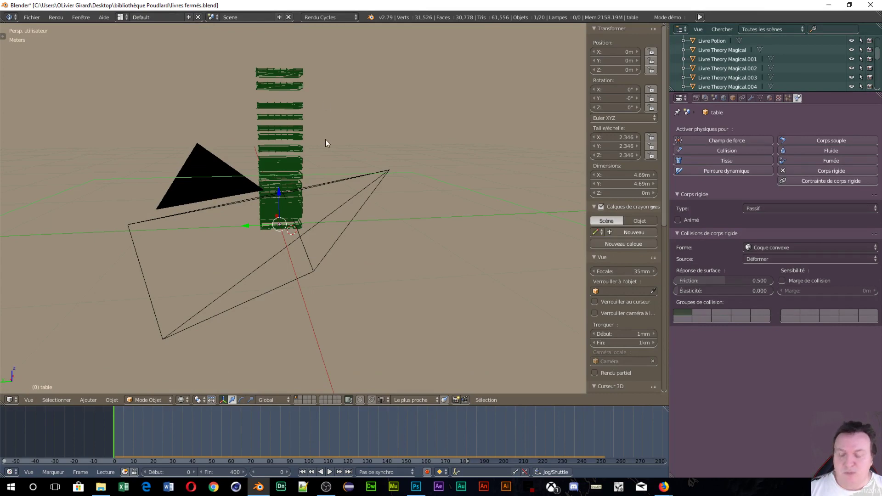
Step: Add a cube mesh at the book stack and switch it to edit mode
key(shift+a)
mouse_move(354, 190)
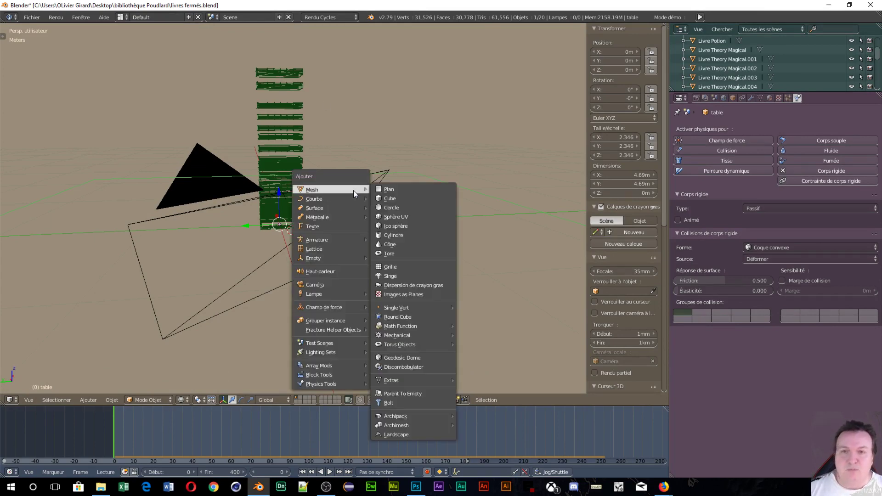
click(389, 199)
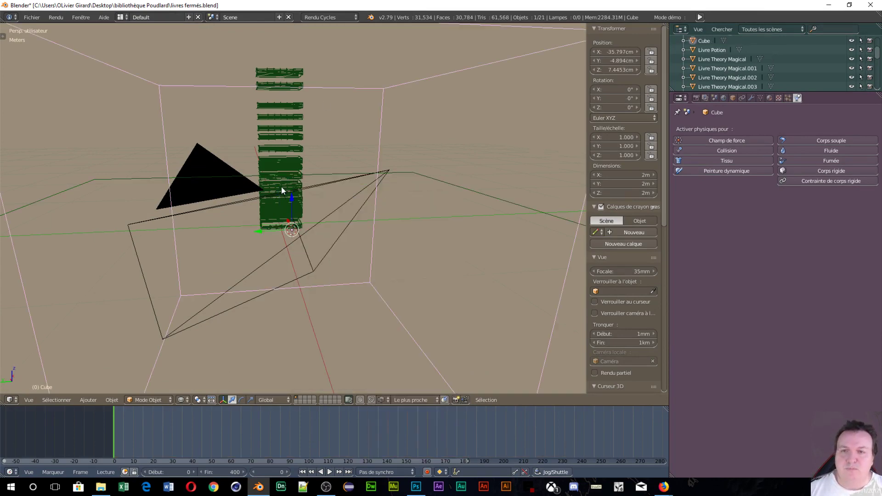
middle_drag(282, 187, 380, 201)
key(Tab)
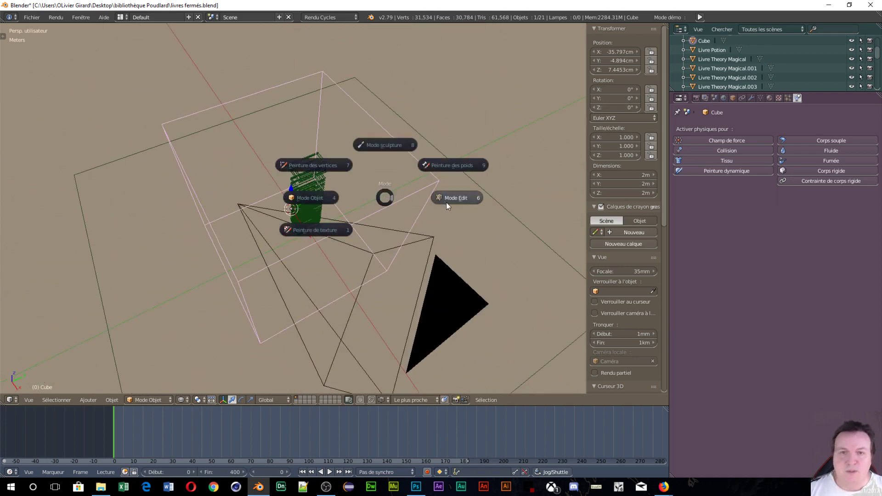
click(458, 200)
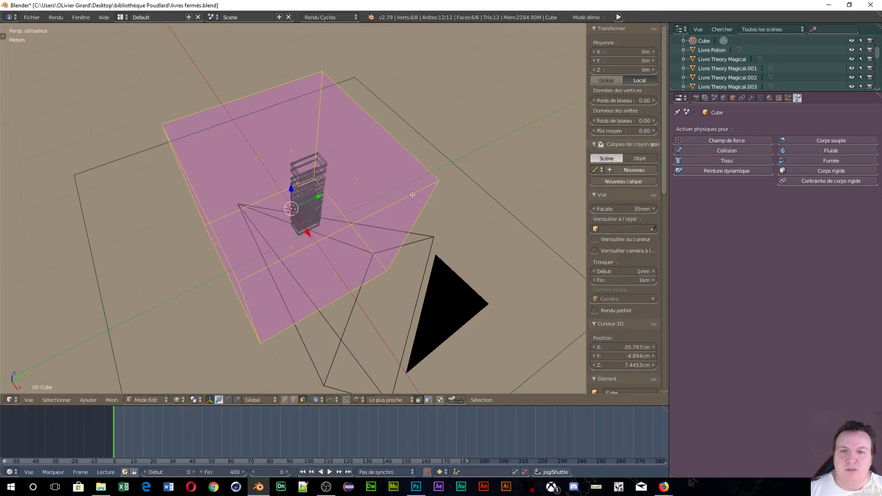
Step: Pull the cube's side face in along Y until it clears the books, making the block 87.5 cm deep, and return to object mode
right_click(376, 174)
drag(381, 171, 324, 197)
middle_drag(444, 180, 404, 215)
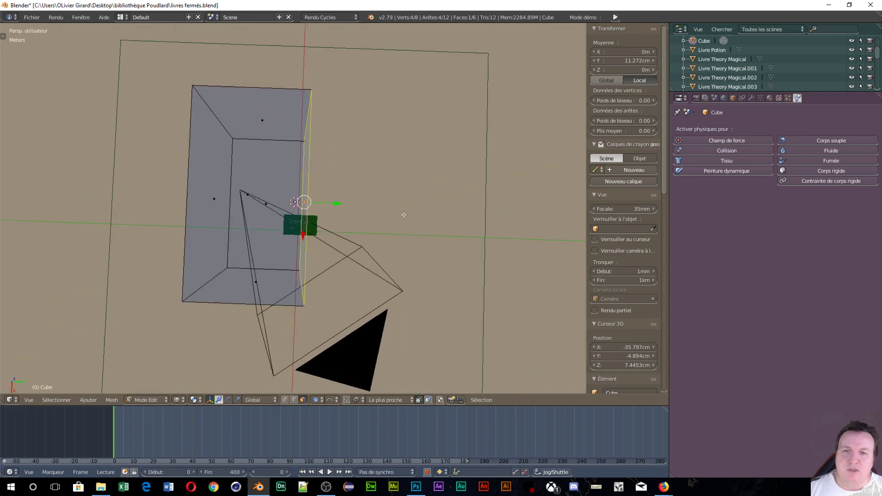
key(KP_7)
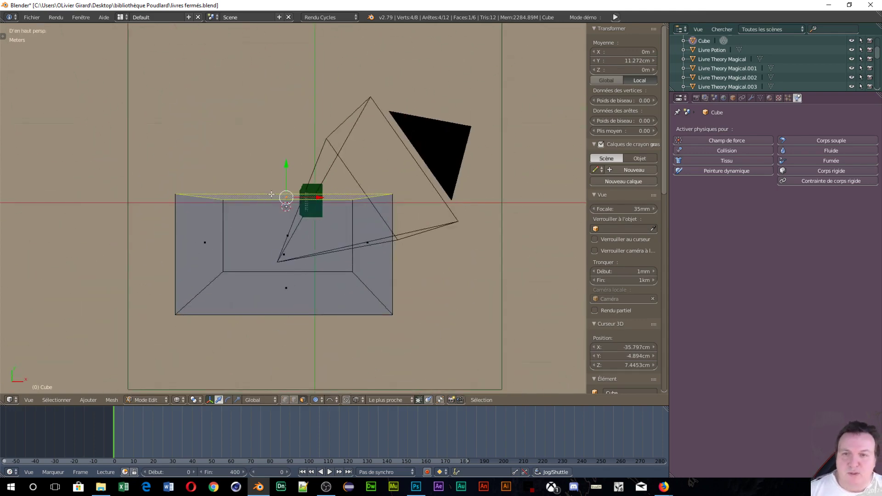
drag(285, 166, 296, 185)
middle_drag(299, 186, 539, 143)
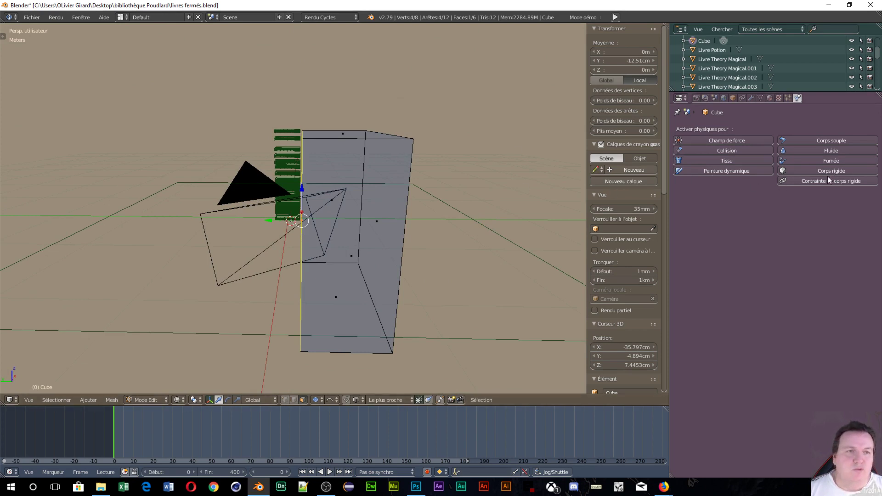
key(Tab)
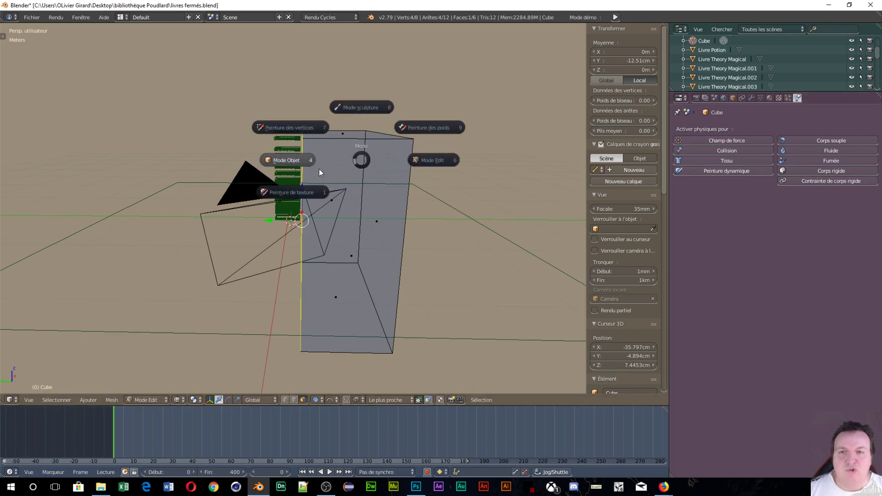
click(294, 170)
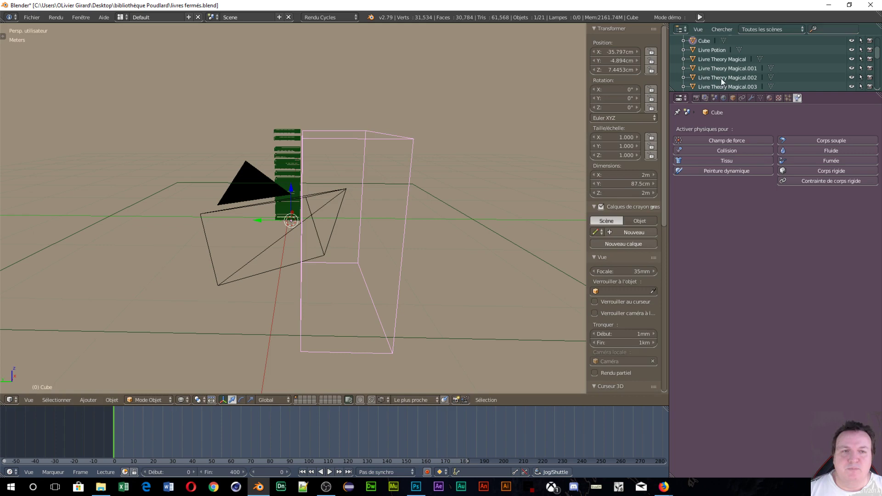
Step: Give the block rigid body physics and set its type to Passif
click(793, 170)
click(784, 209)
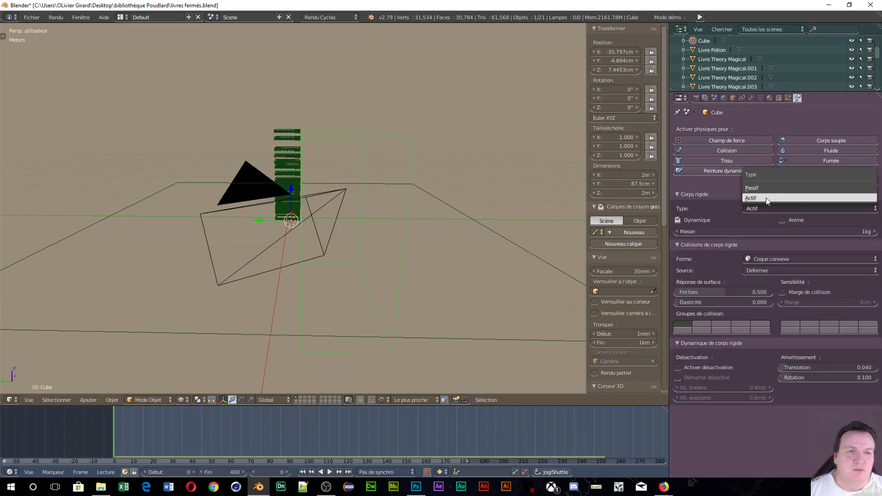
click(757, 189)
Step: Play the book fall against the single block, stop at about frame 201 and examine the fallen books from above
scroll(322, 225, up, 2)
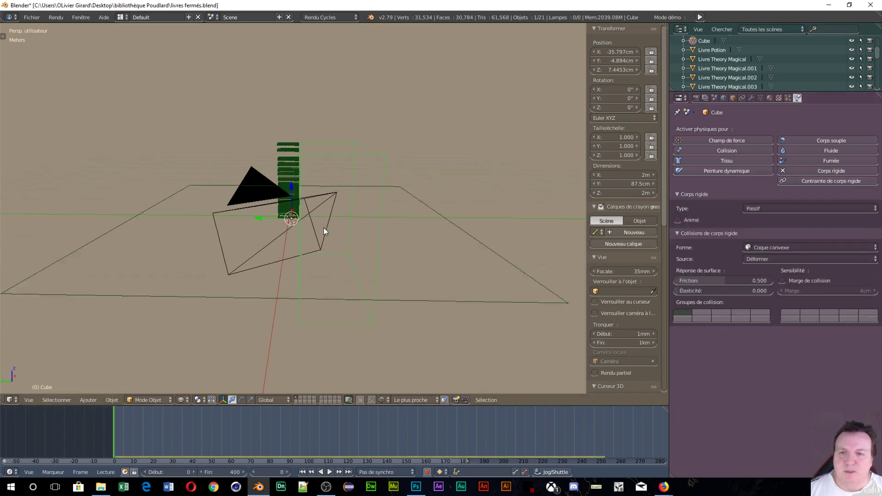
click(331, 473)
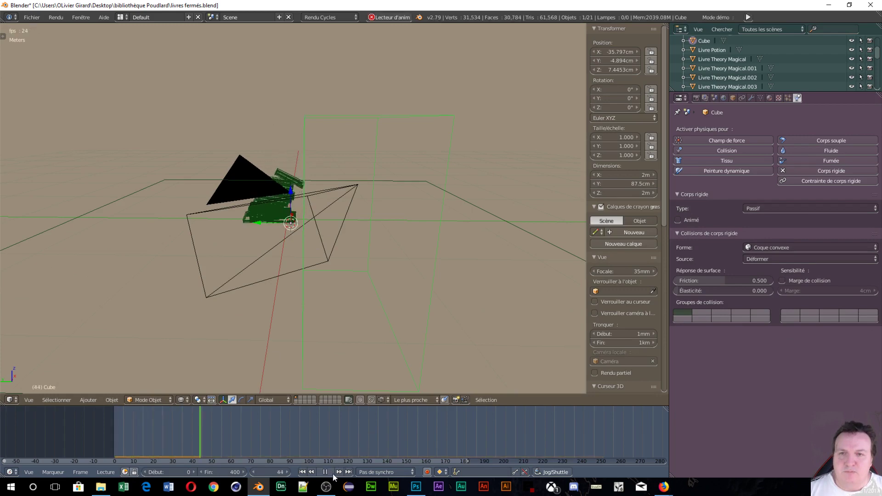
middle_drag(319, 343, 344, 137)
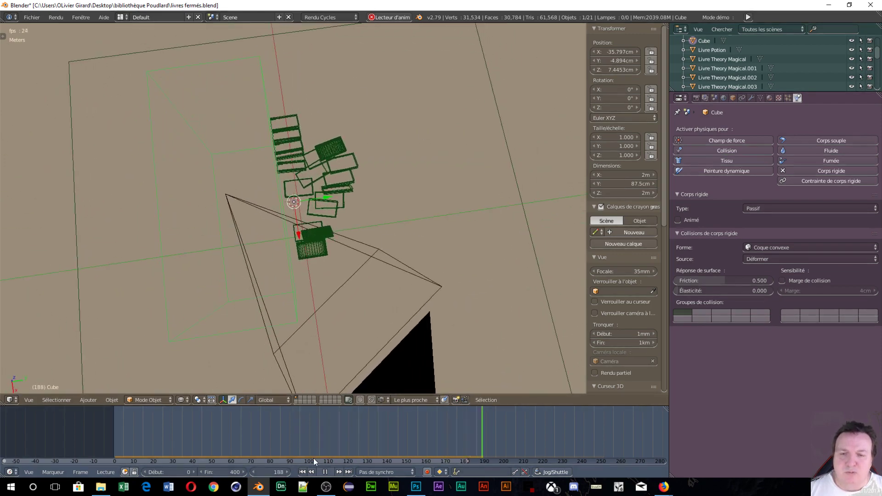
click(325, 472)
middle_drag(294, 282, 427, 294)
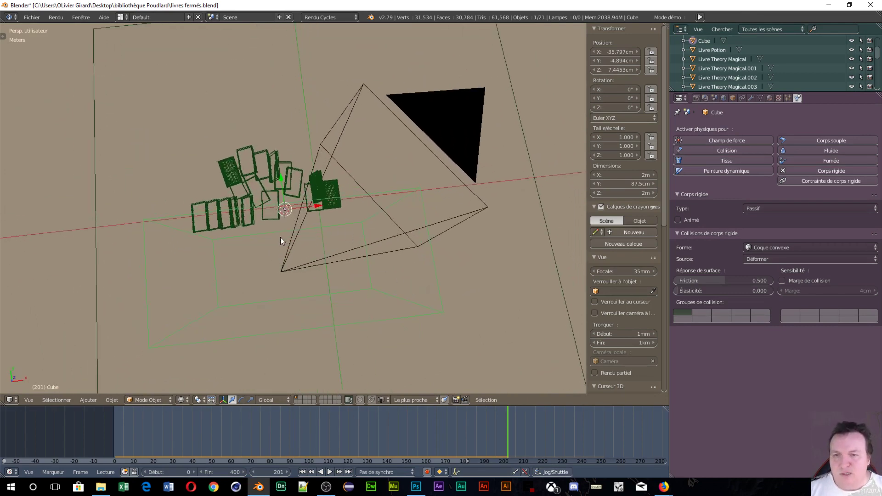
Step: Duplicate the block about 1.21 m along Y to the opposite side of the books and return the timeline to frame 0
key(shift+d)
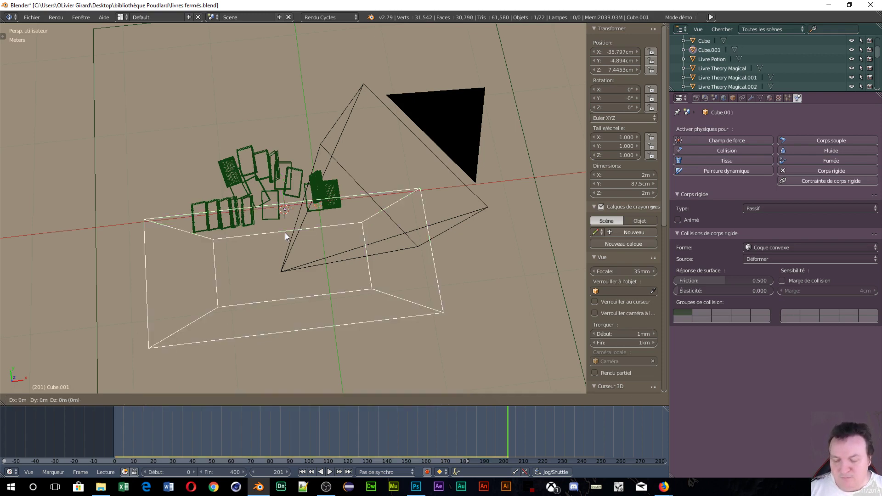
key(y)
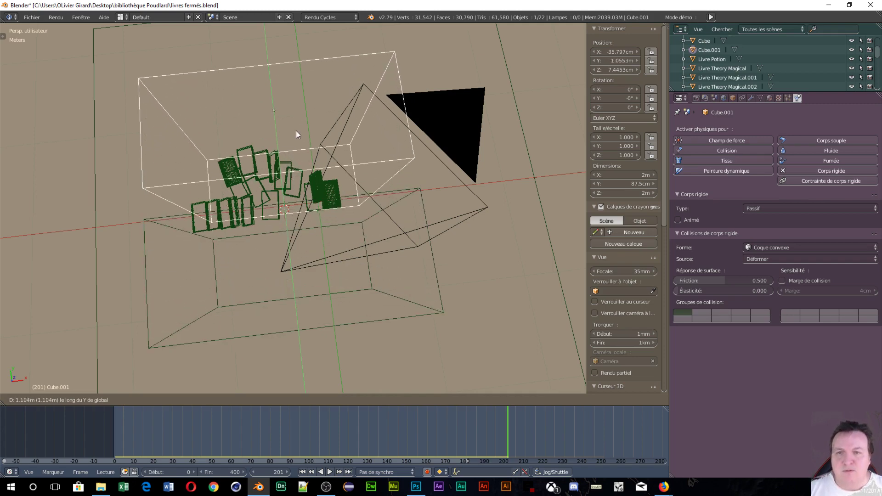
click(297, 127)
key(alt+a)
drag(276, 430, 123, 416)
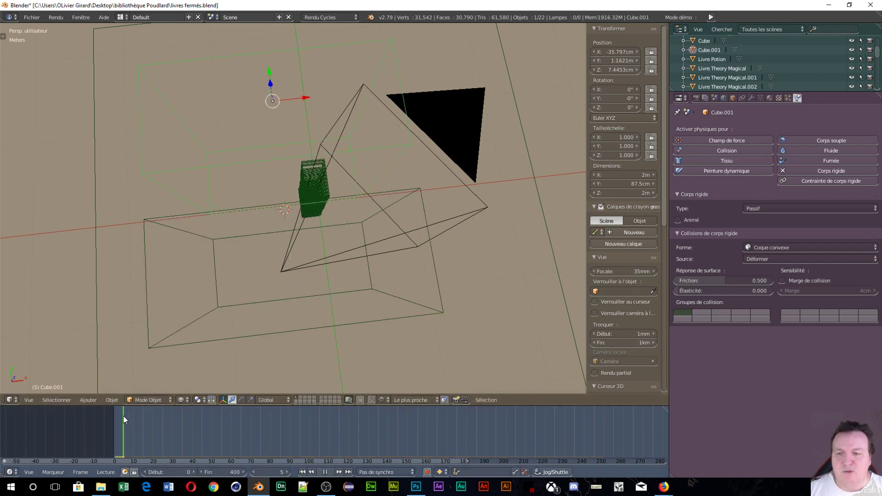
key(alt+a)
Step: In top view, select both blocks, duplicate them and rotate the copies 90° around Z
middle_drag(359, 269, 450, 280)
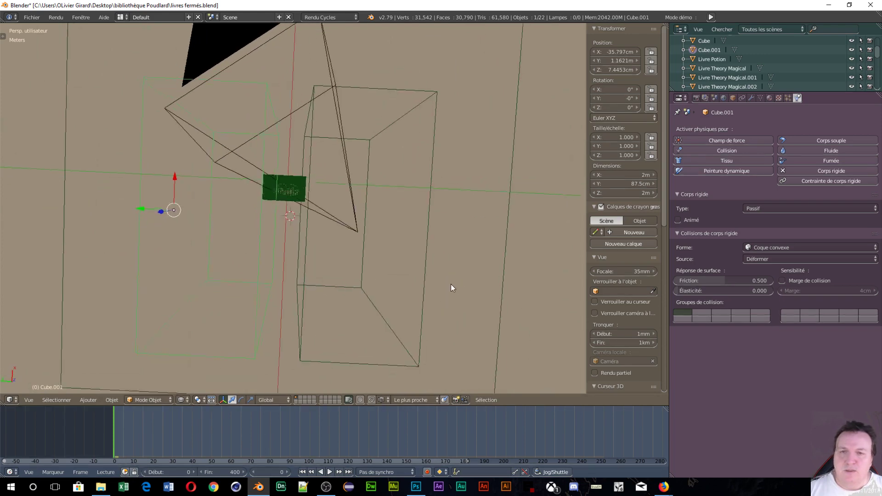
key(KP_7)
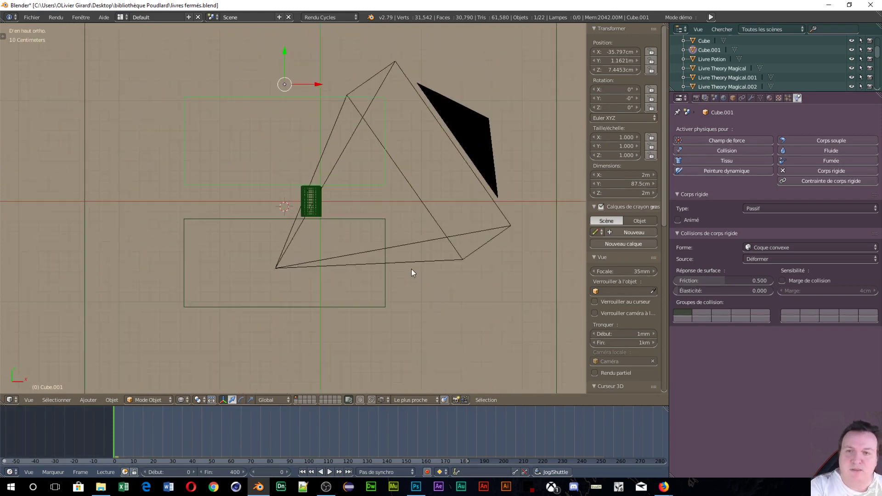
scroll(352, 274, up, 4)
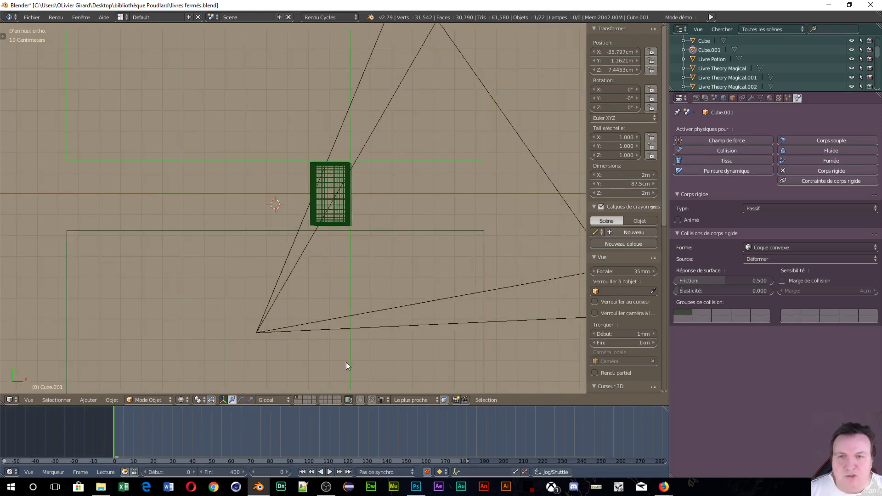
shift+right_click(410, 230)
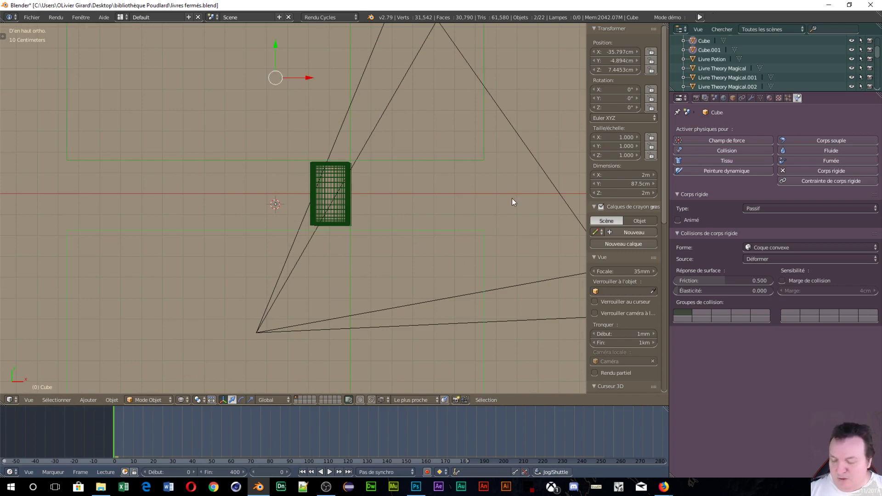
key(shift+d)
text(rz)
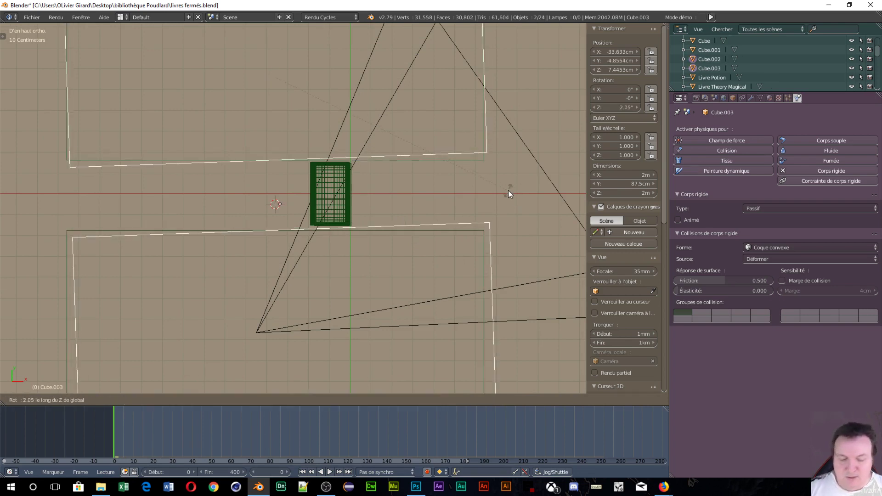
text(90)
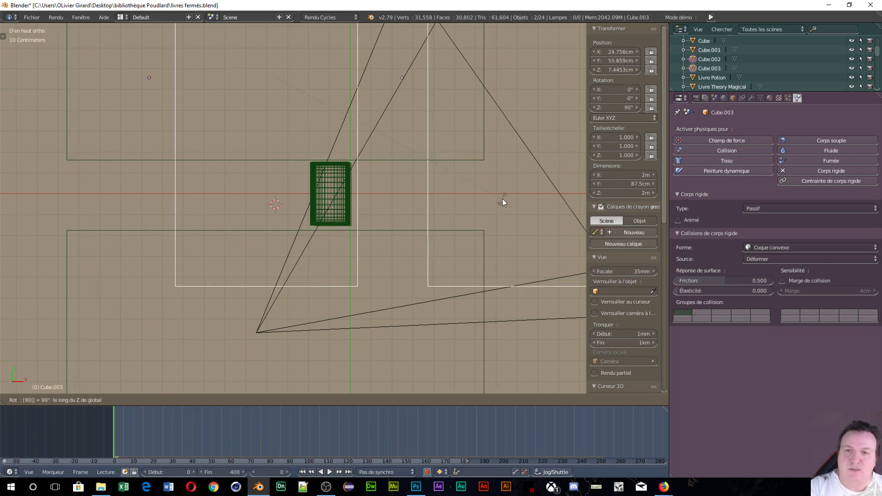
key(Return)
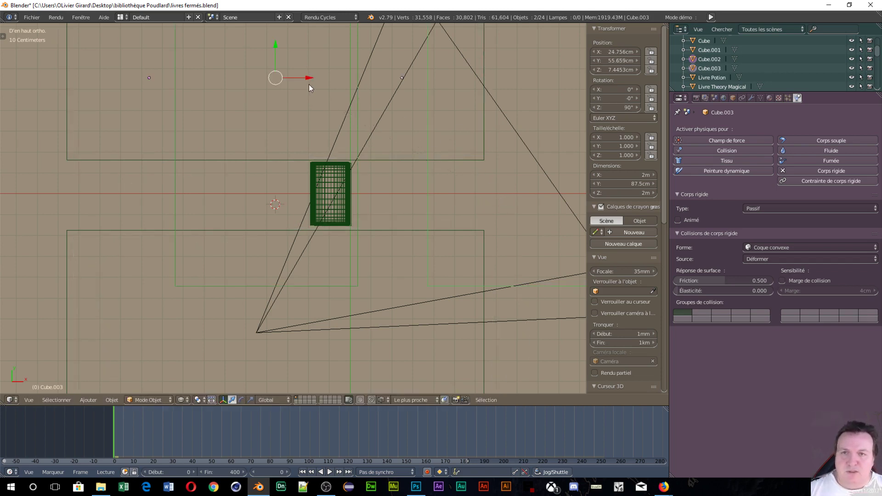
Step: Move the rotated blocks along X against the stack's two open sides, at about X -11.573 cm and X -1.2013 m
drag(307, 80, 246, 80)
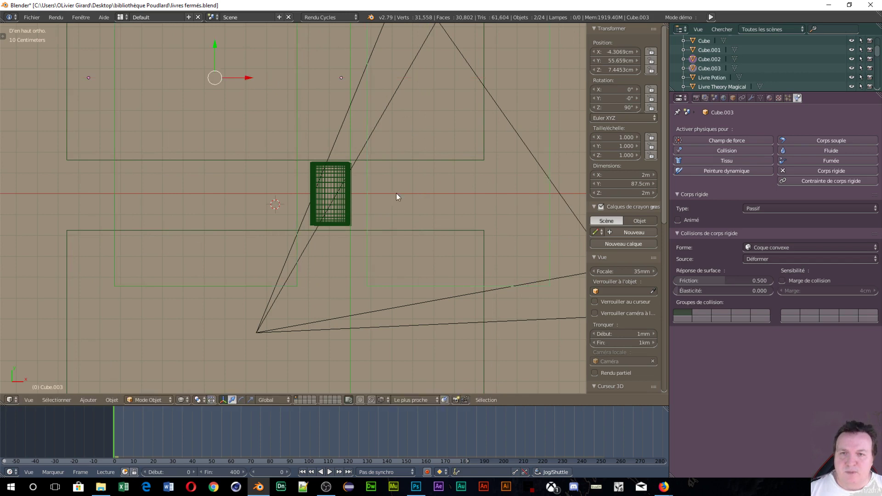
right_click(372, 182)
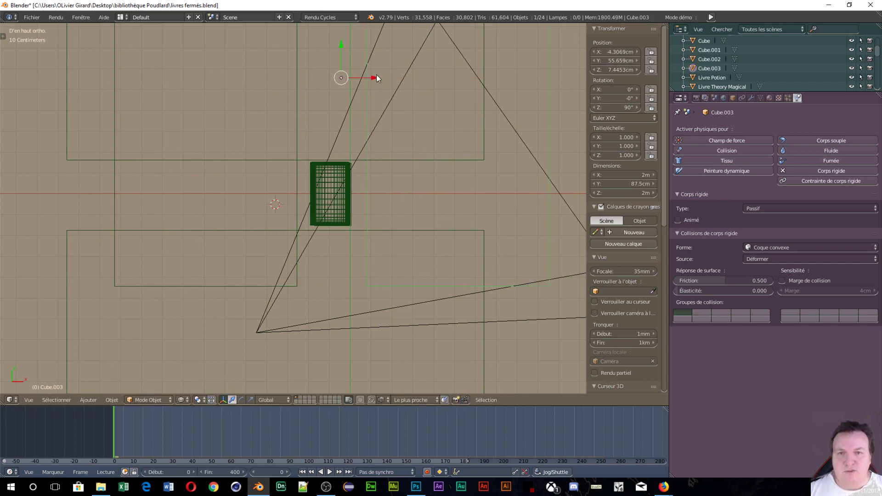
drag(376, 78, 357, 85)
right_click(294, 143)
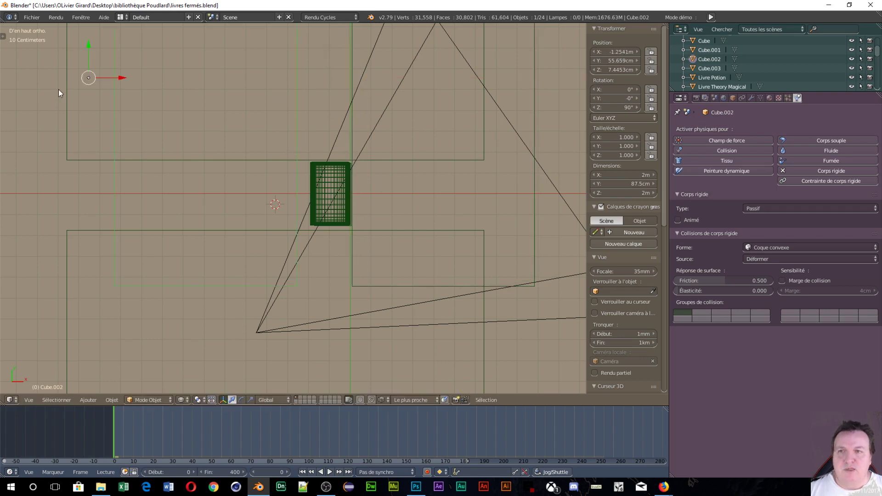
drag(118, 79, 127, 95)
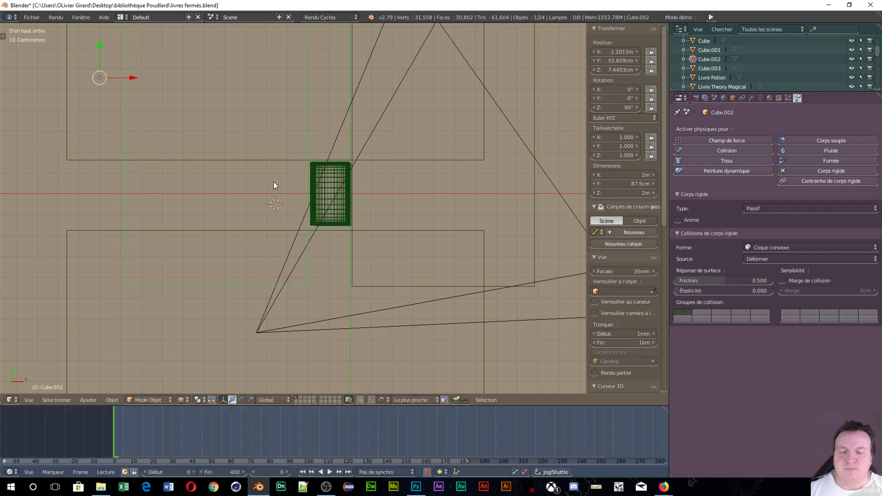
Step: Play the book fall inside the four-block enclosure, watch it from several angles and stop at frame 142
middle_drag(274, 181, 379, 130)
scroll(379, 130, down, 4)
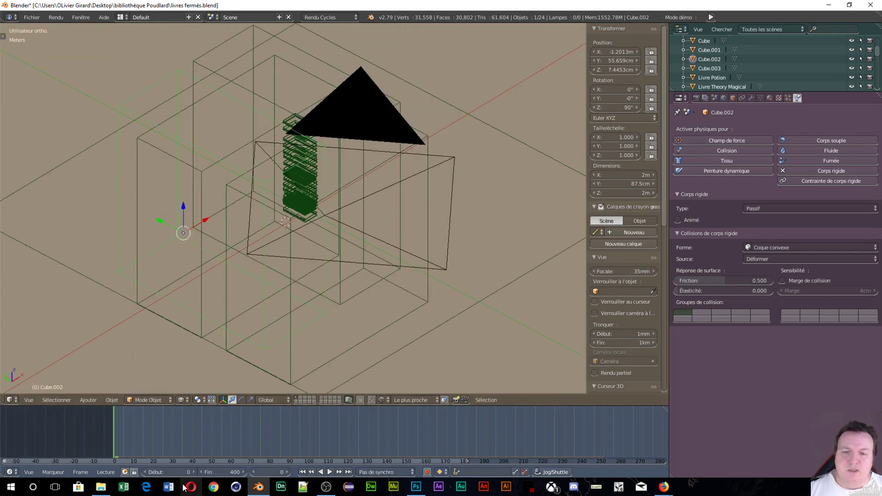
click(330, 473)
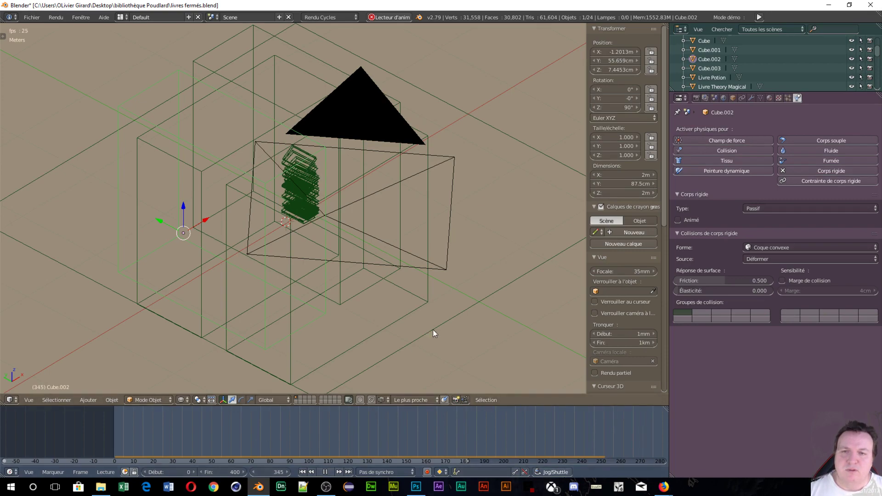
middle_drag(432, 330, 91, 258)
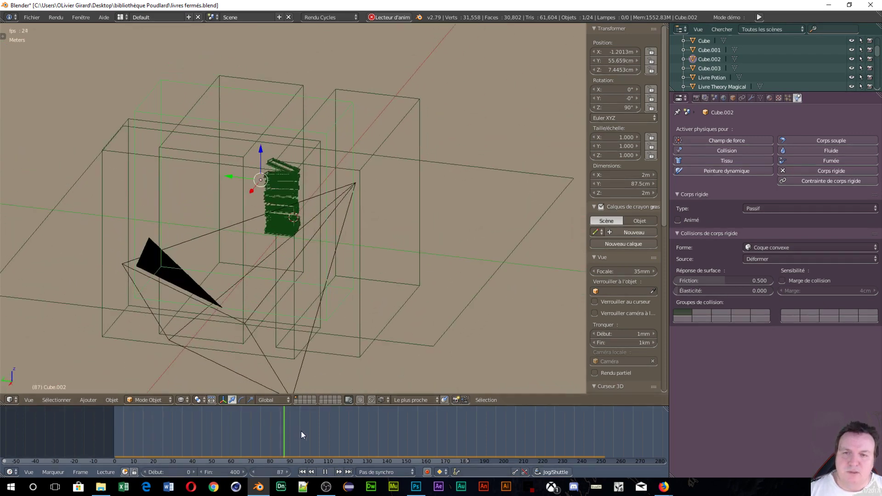
click(326, 472)
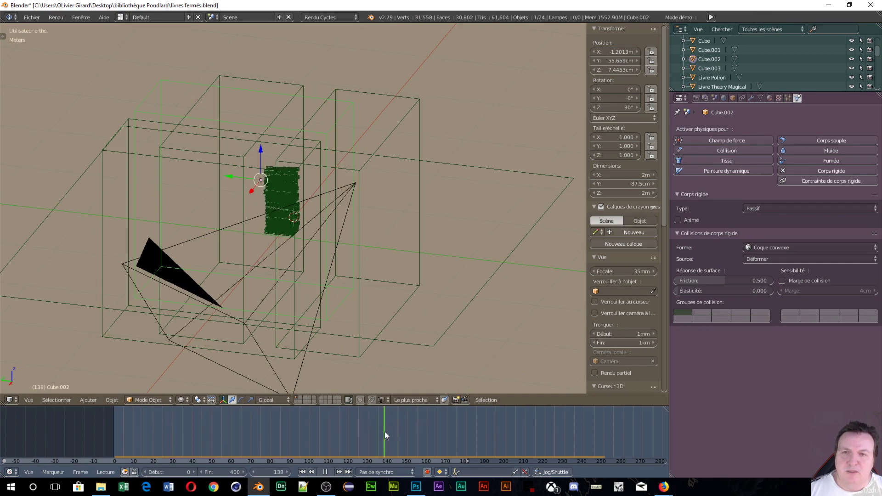
Step: Select all four guide blocks enclosing the book pile and delete them
middle_drag(387, 149, 415, 385)
middle_drag(272, 174, 417, 180)
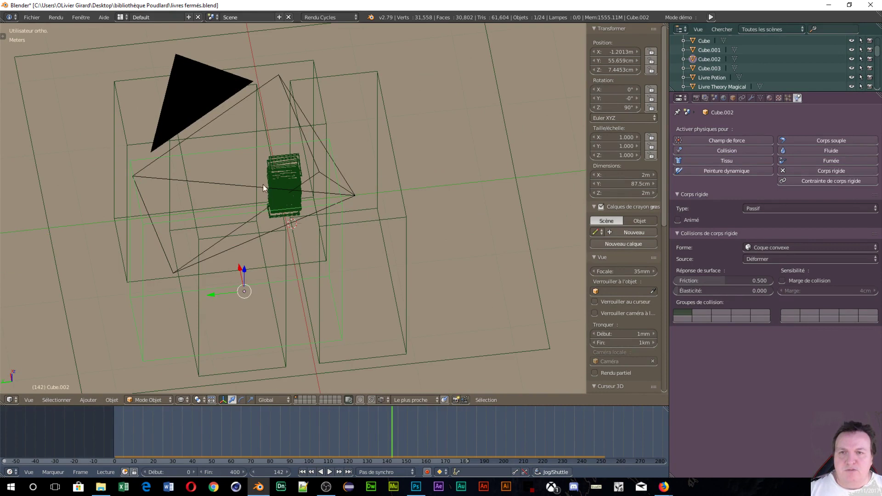
shift+right_click(219, 143)
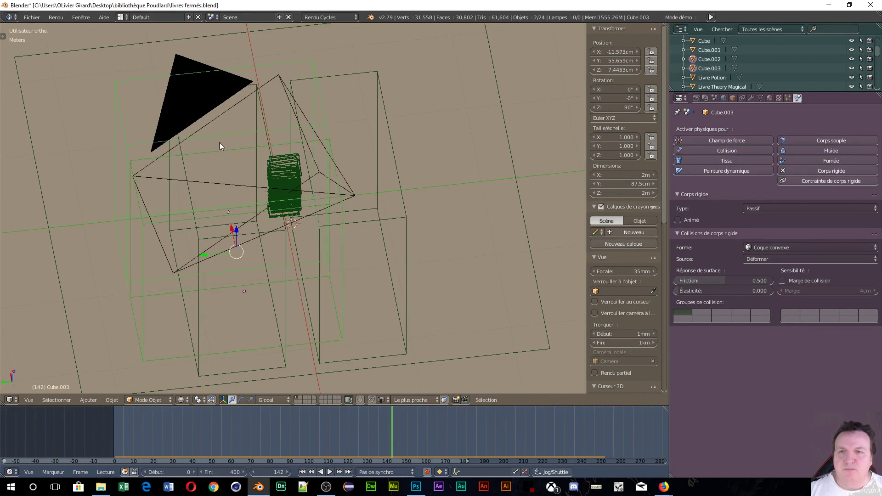
shift+right_click(187, 171)
shift+right_click(344, 224)
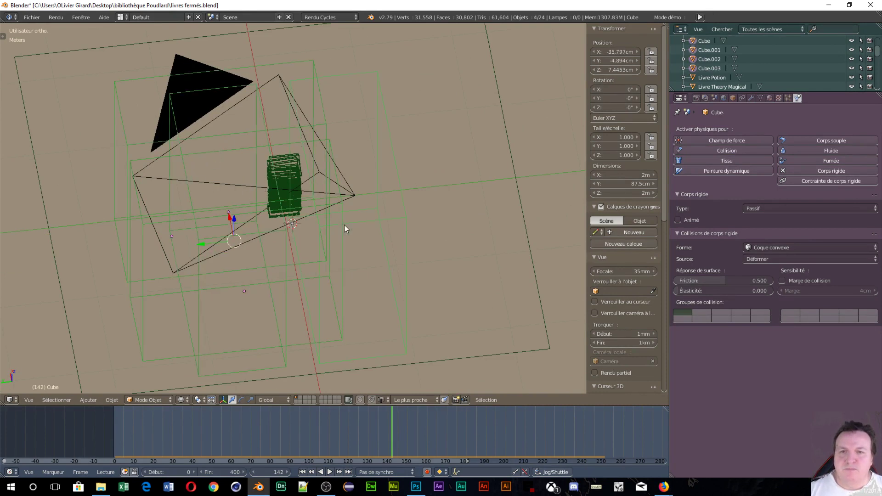
key(x)
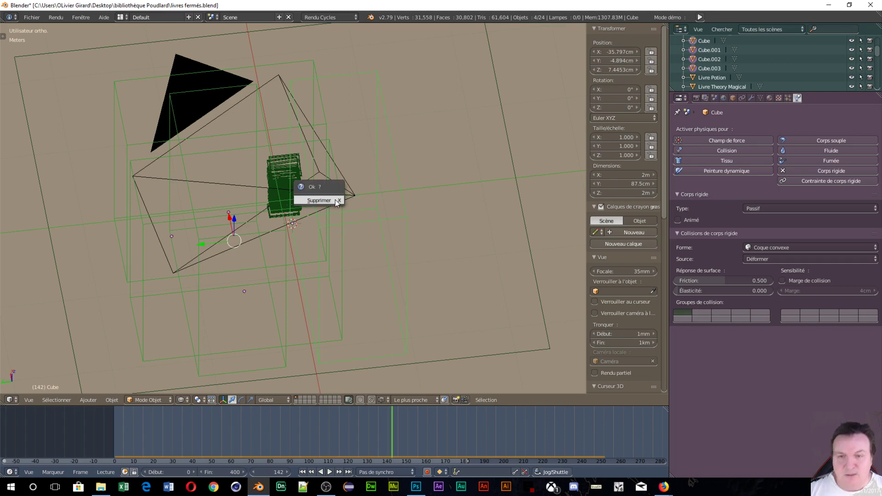
click(325, 201)
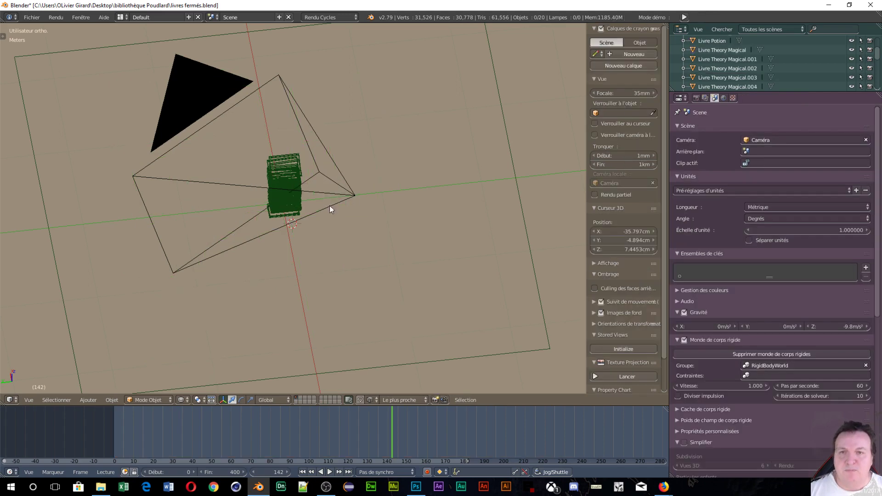
Step: Delete the large passive table plane beneath the book pile
right_click(511, 179)
key(x)
click(370, 175)
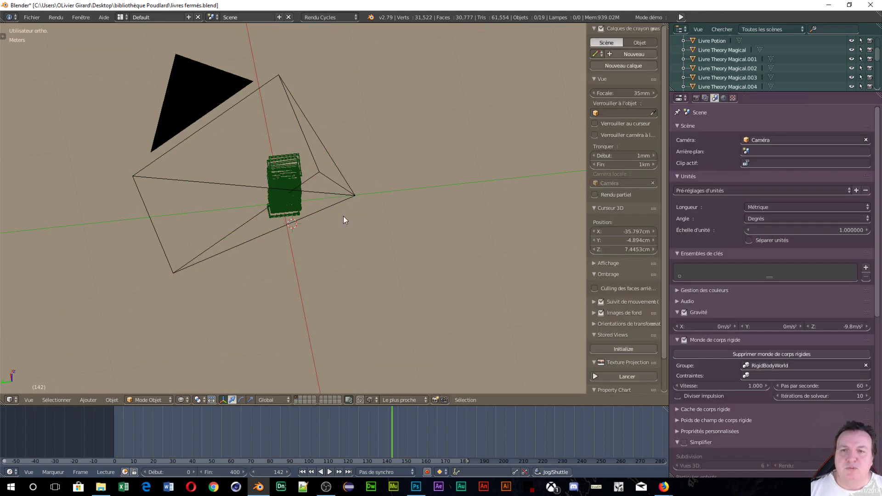
Step: Scale the oversized camera beside the book pile down to 0.100 of its size
middle_drag(317, 256, 264, 226)
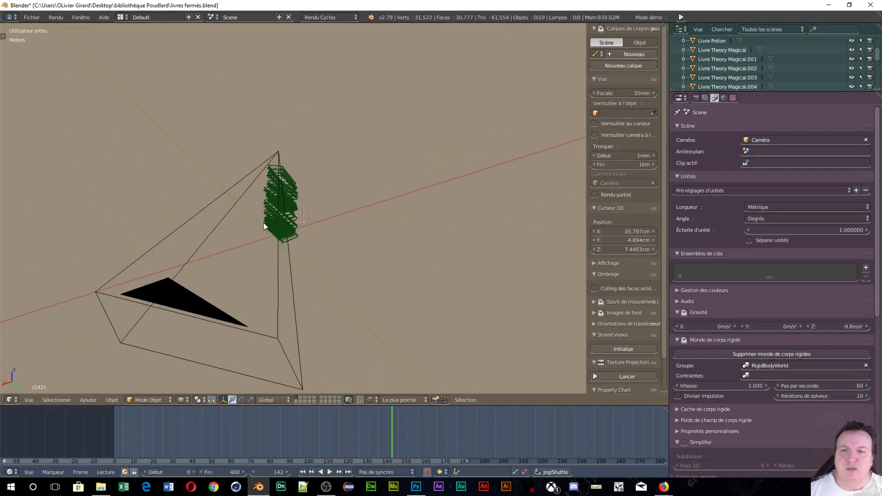
middle_drag(289, 198, 268, 162)
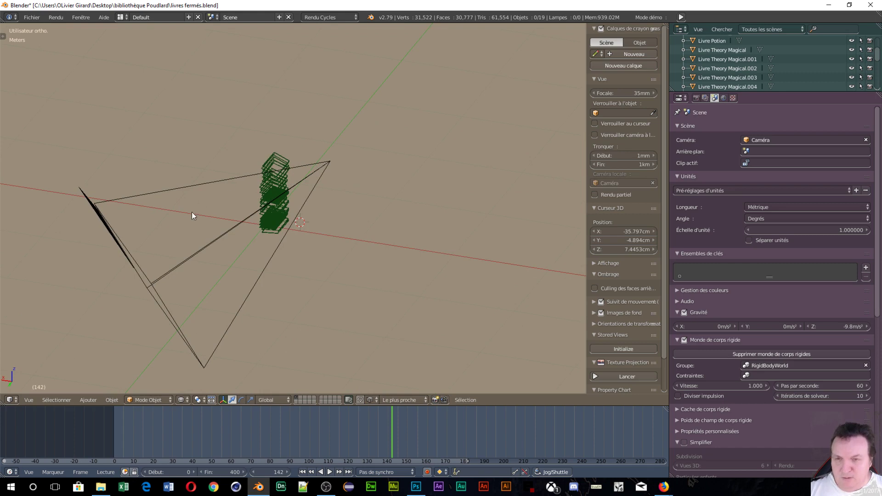
right_click(184, 262)
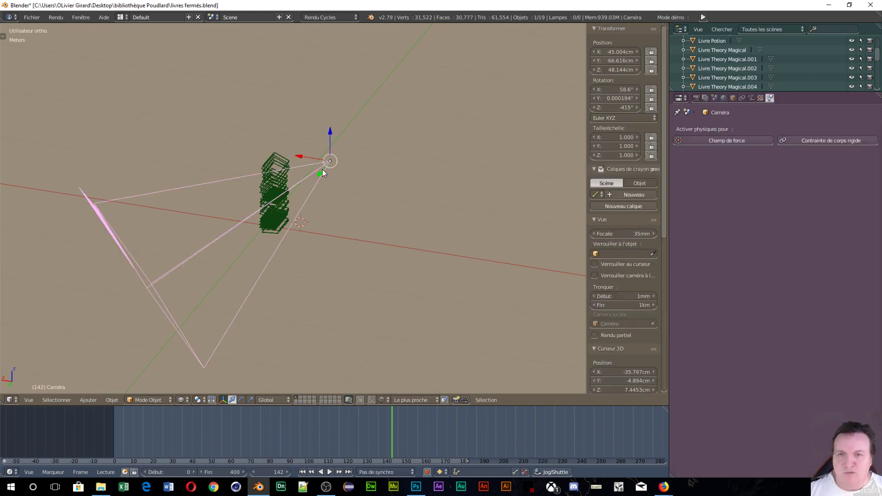
key(s)
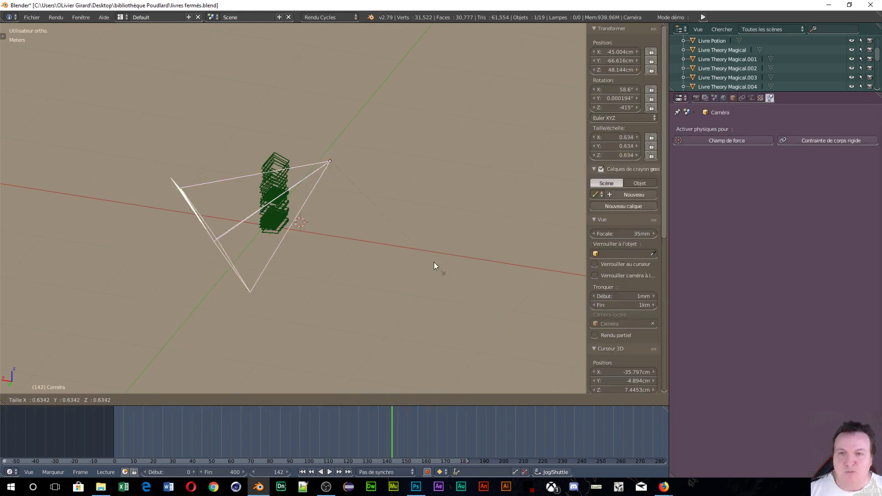
click(294, 173)
middle_drag(202, 123, 500, 239)
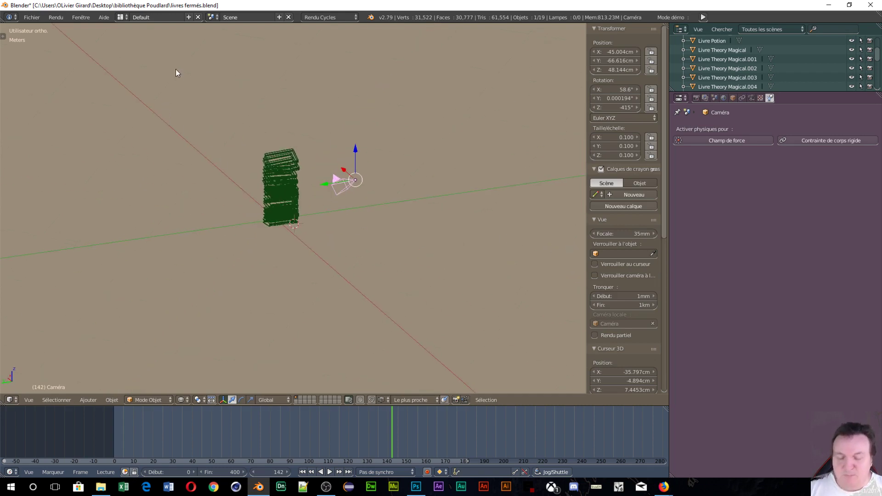
key(b)
drag(186, 78, 319, 258)
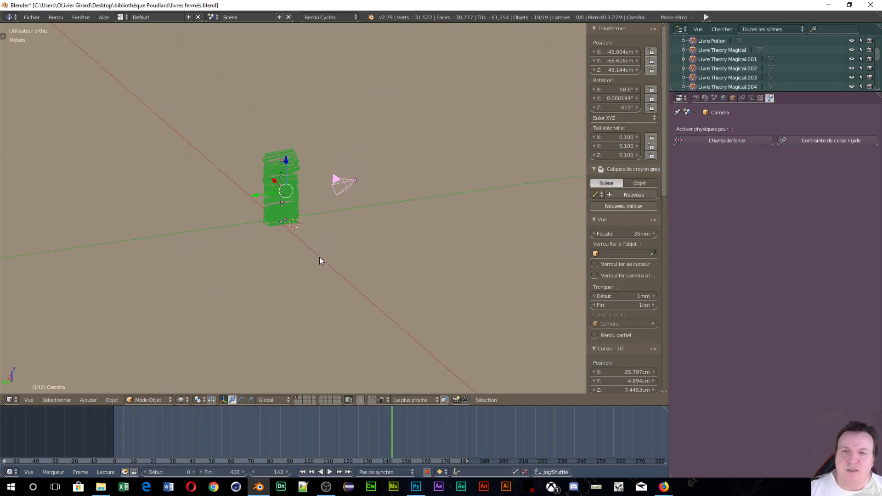
key(shift+d)
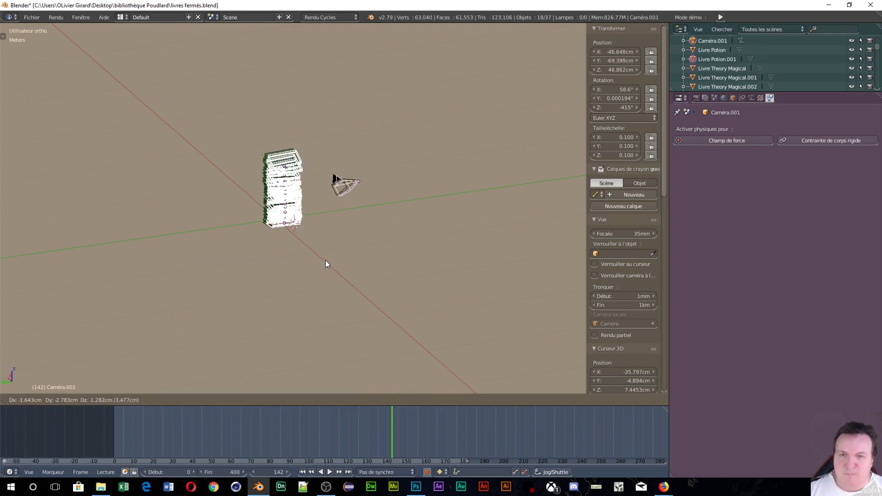
key(Escape)
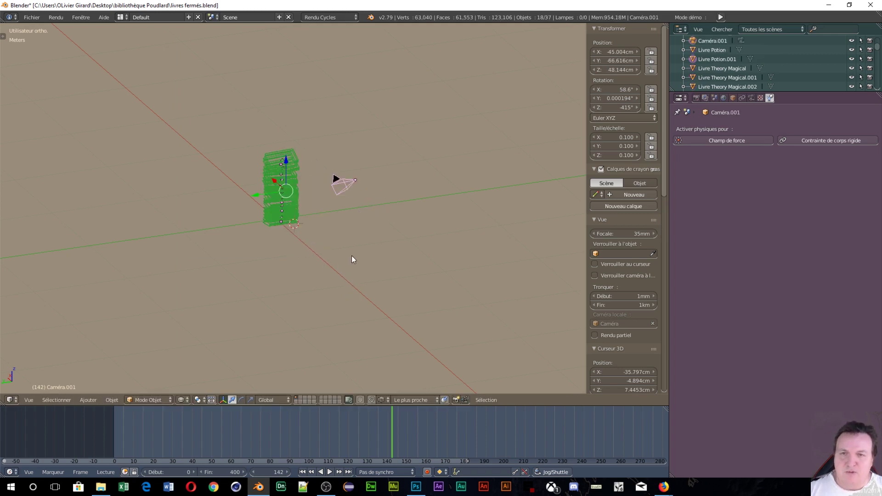
key(ctrl+z)
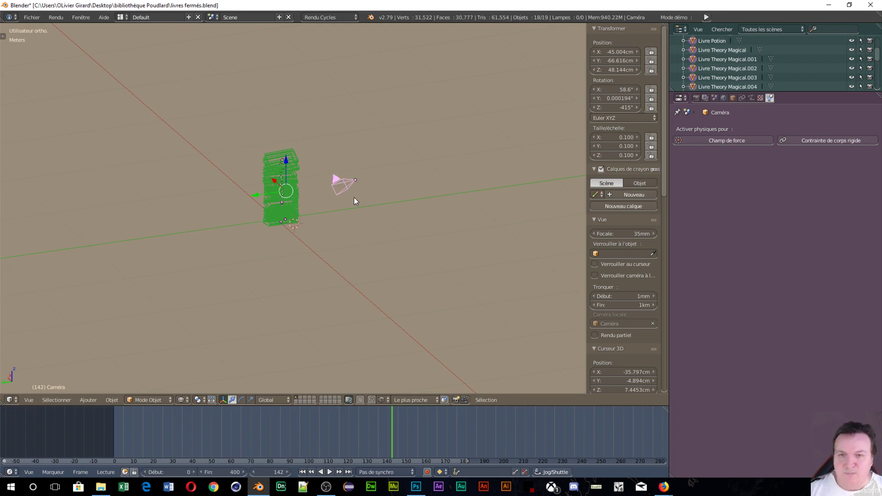
key(a)
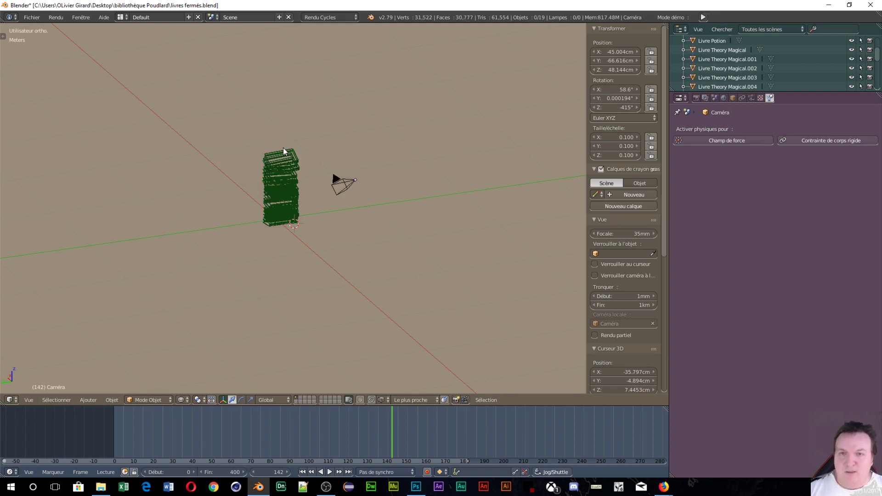
Step: Select all 17 books without the camera and shift the whole pile slightly along X
key(b)
drag(224, 109, 307, 280)
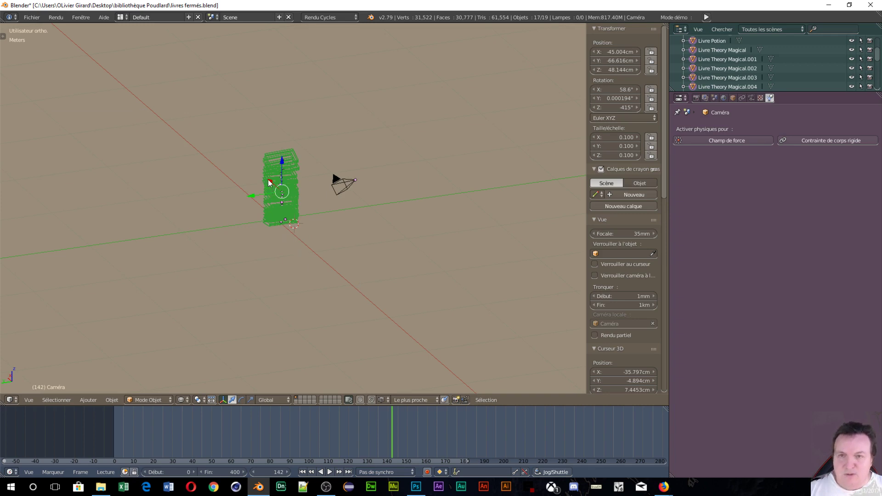
key(g)
click(279, 194)
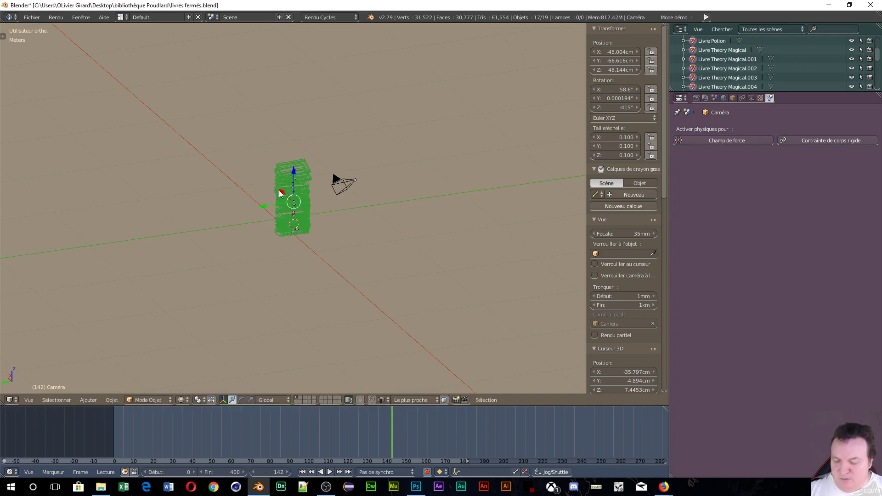
Step: Duplicate the book pile and place the copy apart from the original, offset along X
key(shift+d)
click(248, 158)
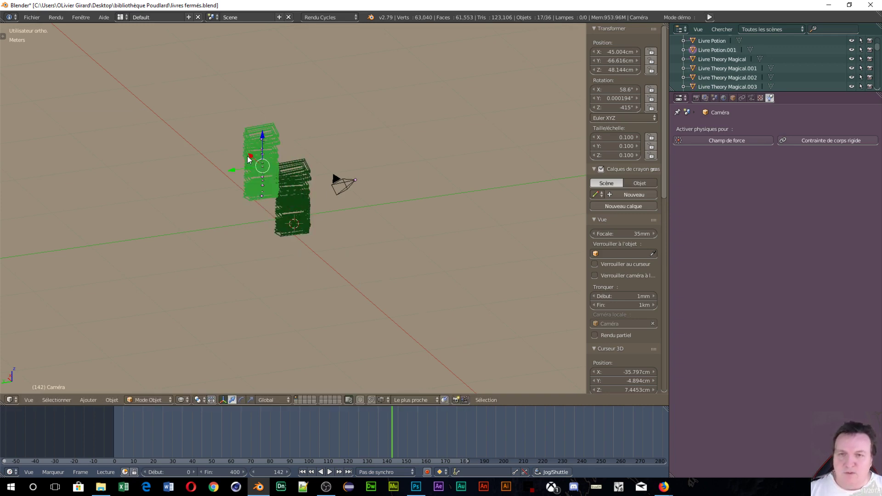
middle_drag(248, 158, 293, 201)
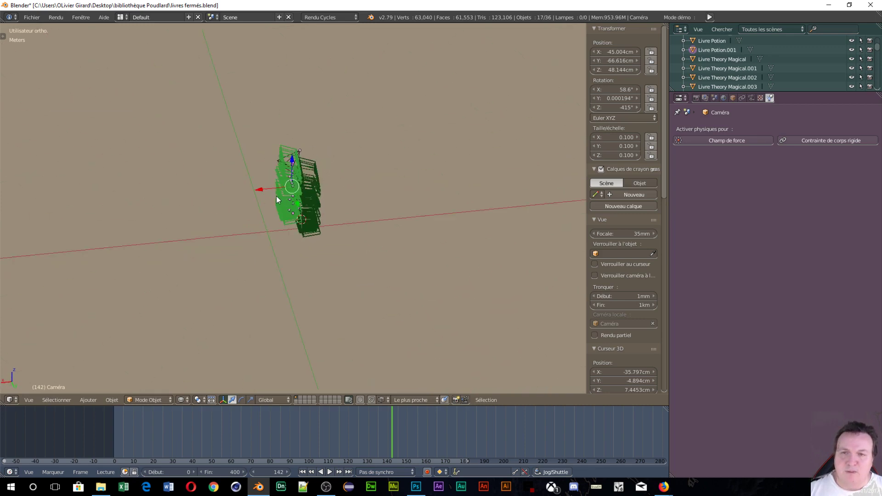
drag(260, 190, 211, 204)
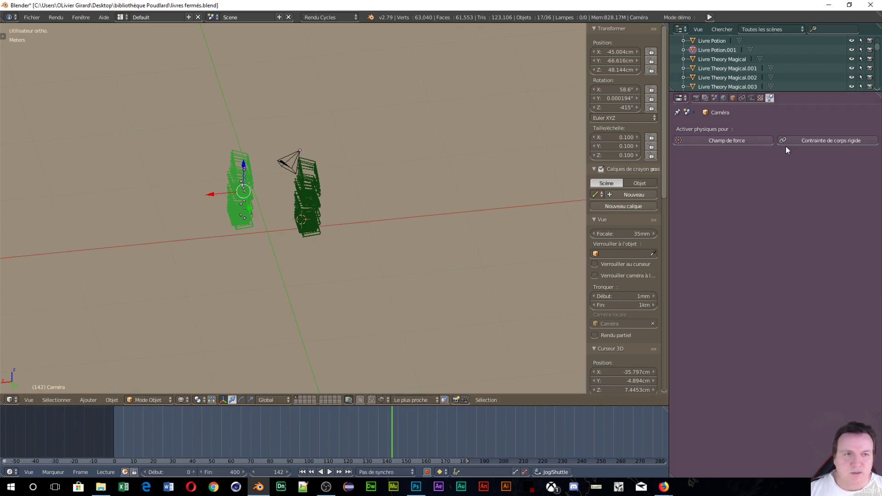
Step: Rotate the duplicated pile about 90° around X so its books stand upright in a row
middle_drag(222, 197, 335, 188)
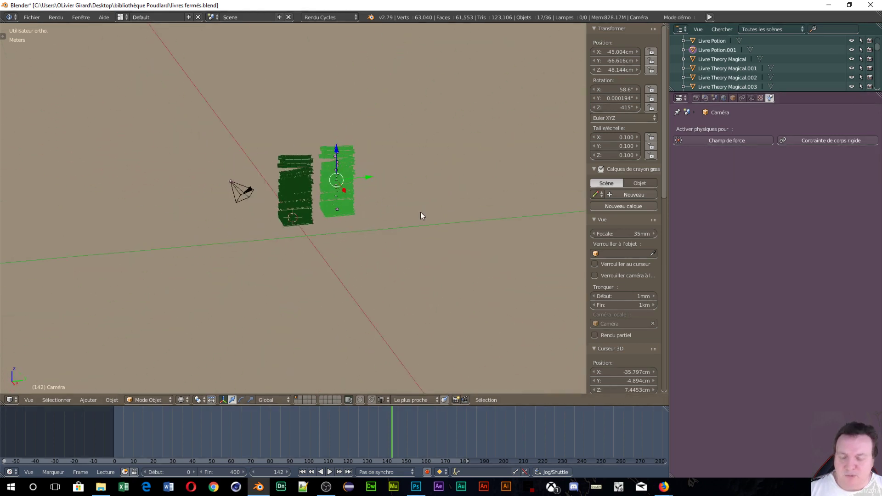
key(r)
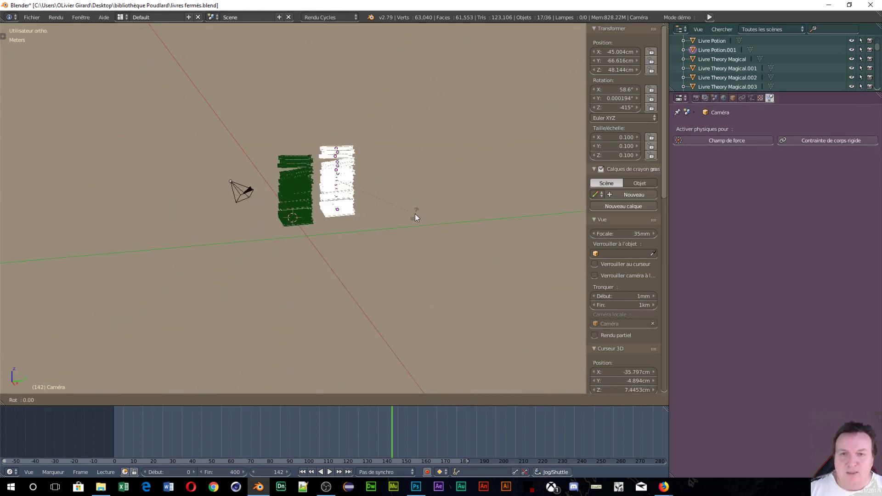
key(x)
click(297, 264)
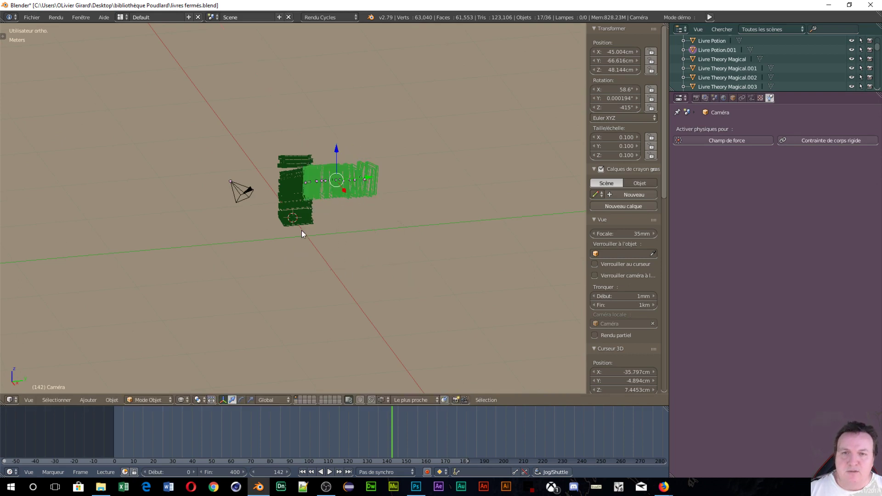
Step: Select all books of the original vertical pile and rotate them about 90° around X into an upright row
right_click(286, 203)
middle_drag(384, 264, 447, 274)
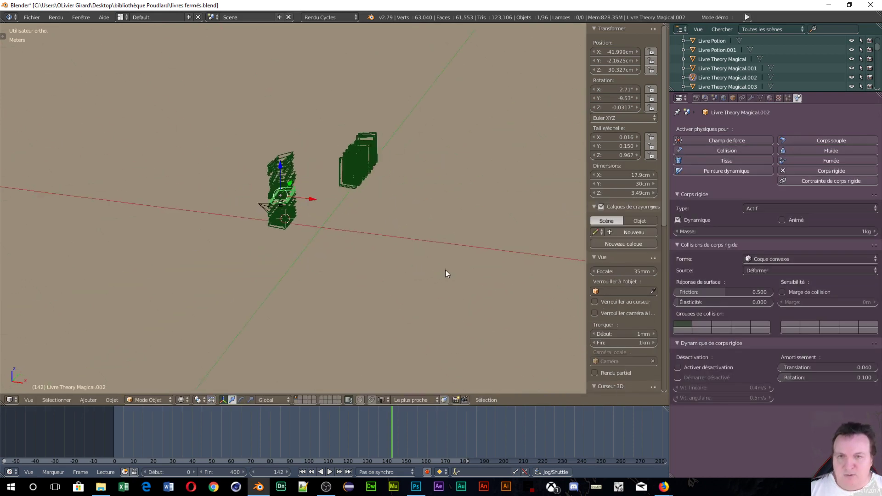
middle_drag(319, 231, 462, 225)
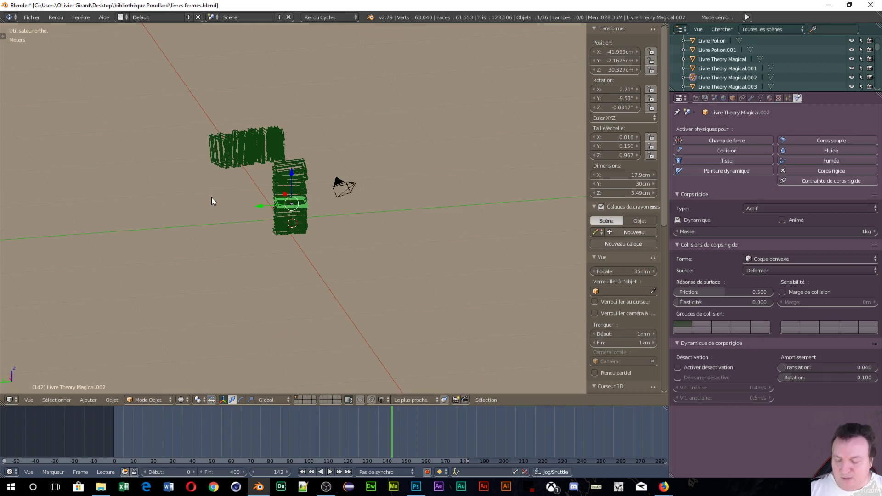
key(a)
key(b)
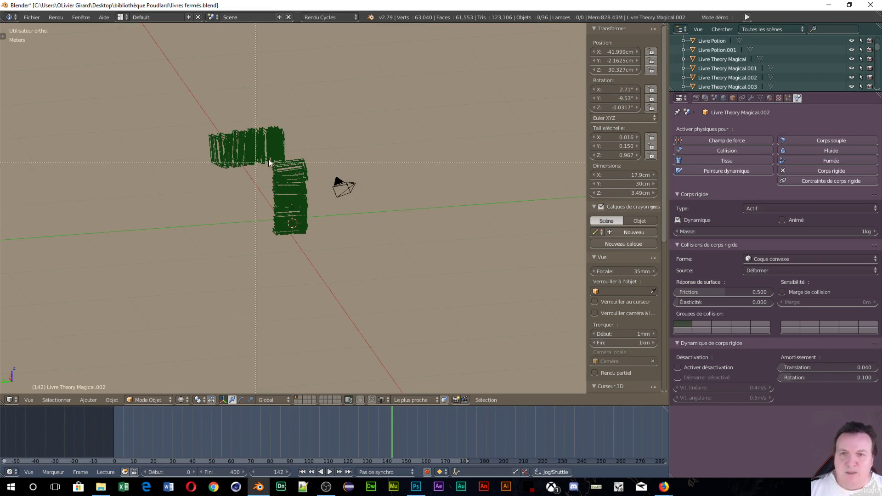
key(Escape)
middle_drag(346, 229, 398, 236)
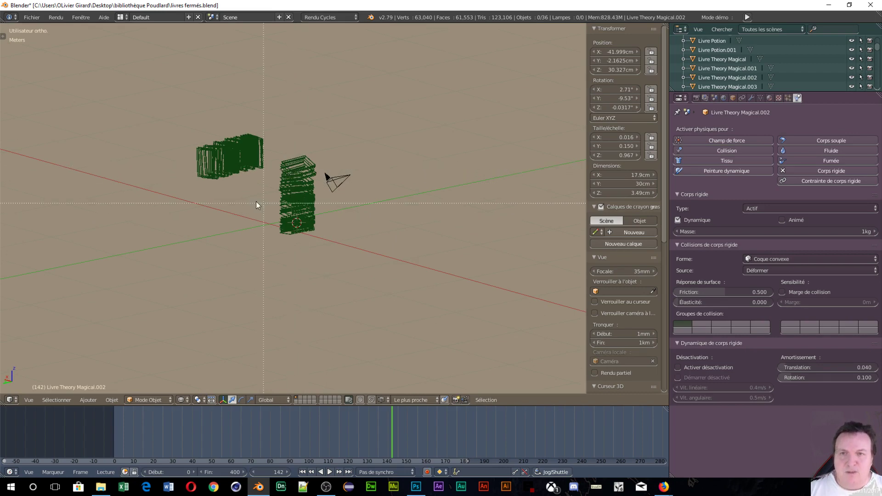
key(b)
drag(272, 151, 316, 242)
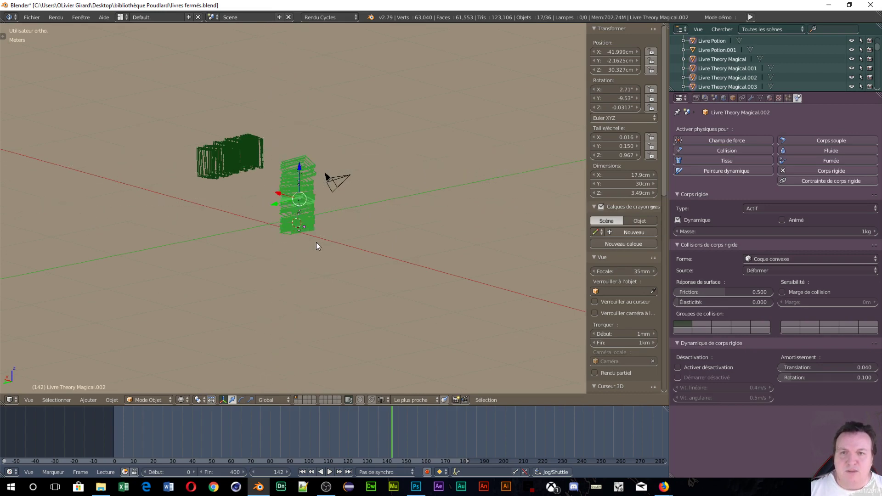
key(r)
key(x)
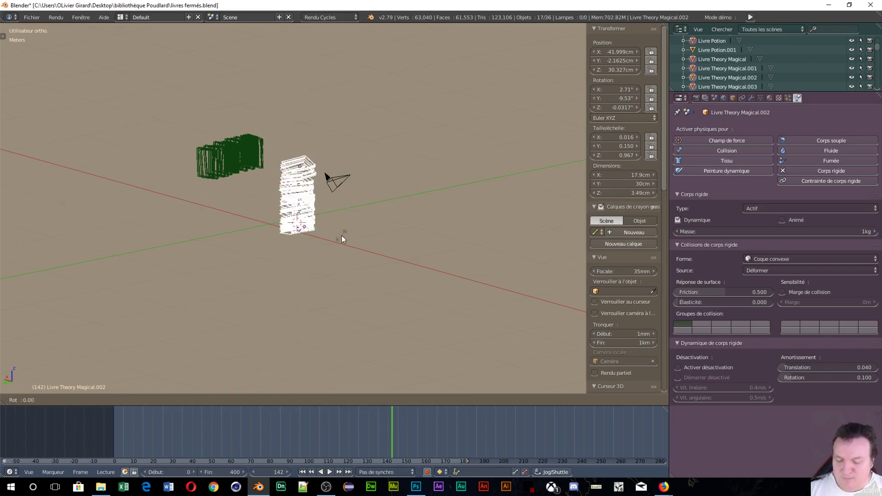
click(422, 390)
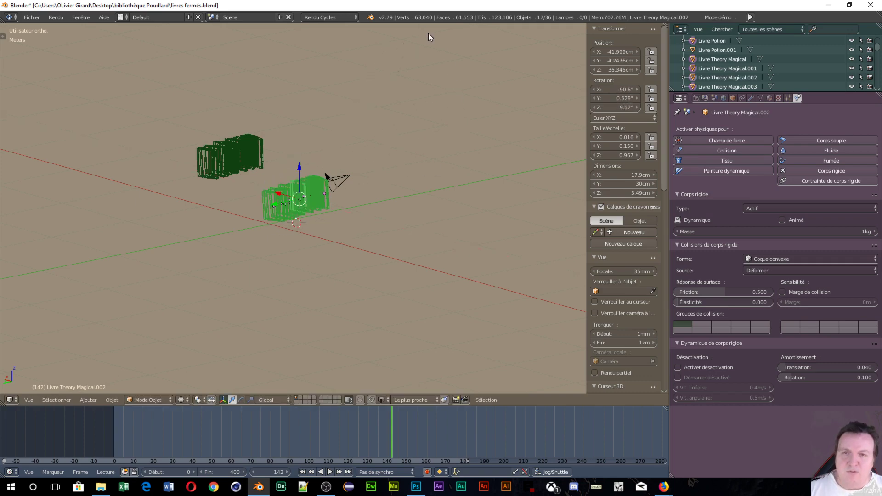
Step: Preview the two upright book rows in rendered shading and examine them up close from the front
middle_drag(428, 33, 426, 145)
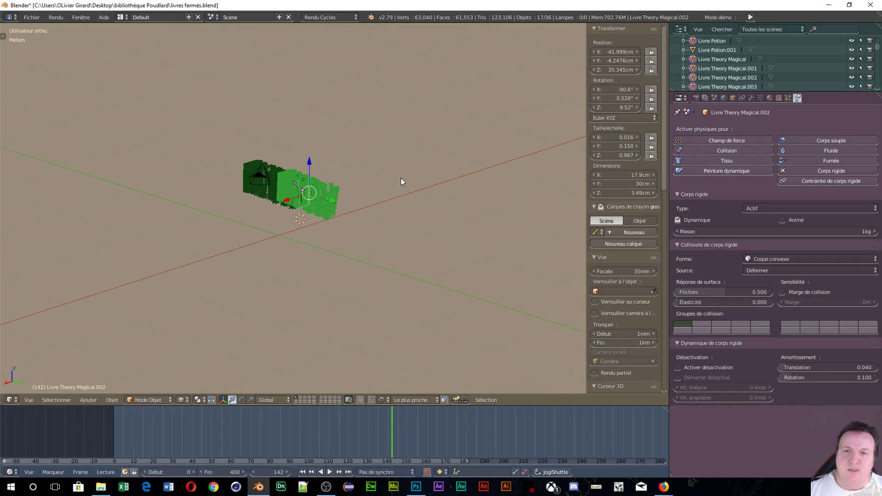
key(shift+z)
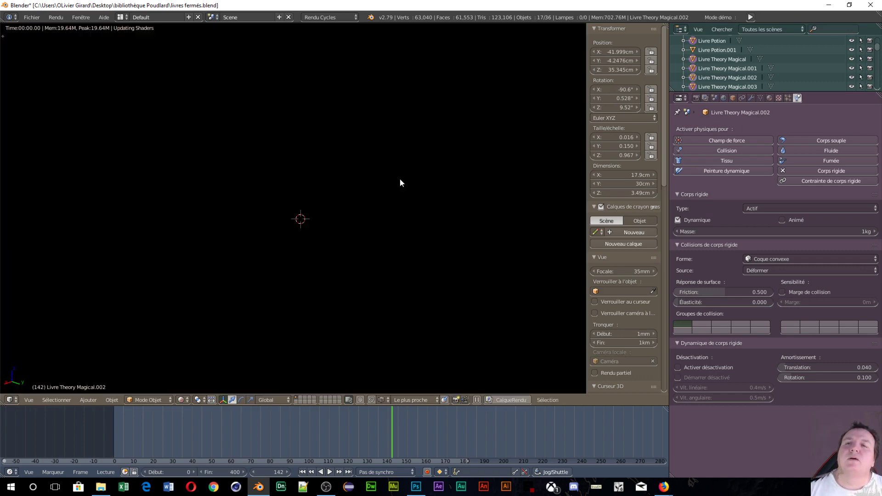
scroll(376, 197, up, 3)
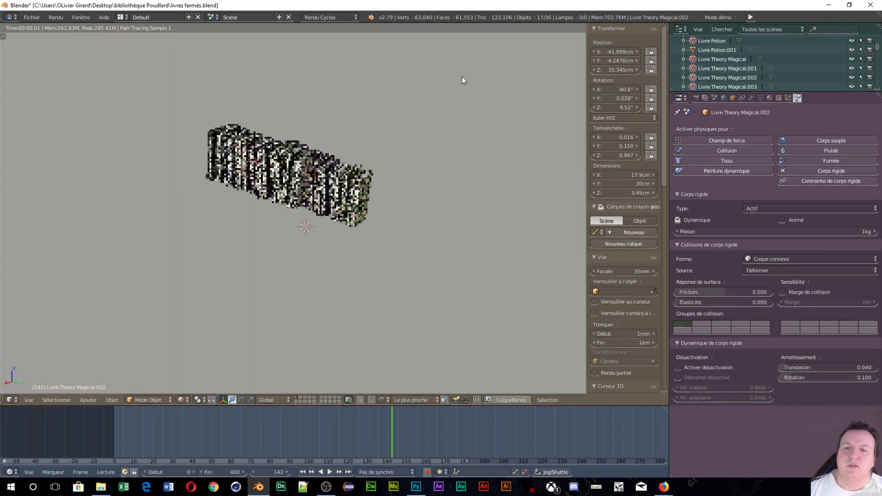
middle_drag(462, 81, 243, 189)
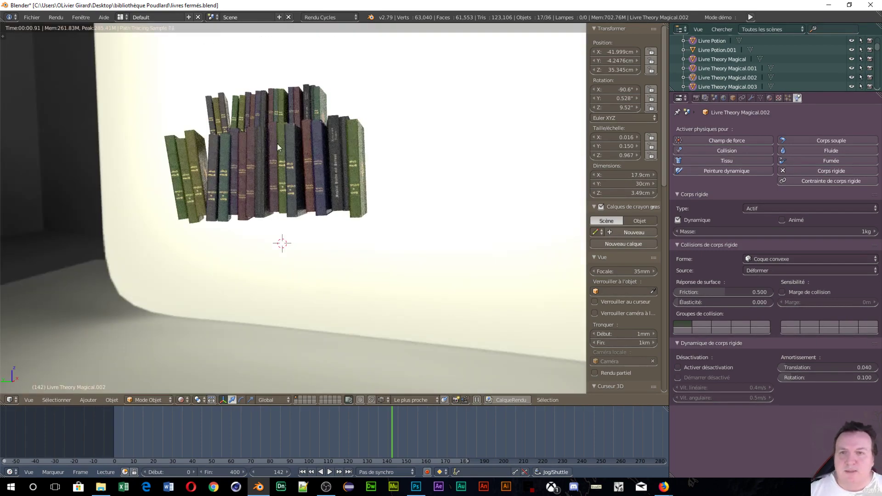
Step: Leave rendered shading for wireframe and delete the selected original book row, keeping the duplicated row
middle_drag(277, 143, 302, 154)
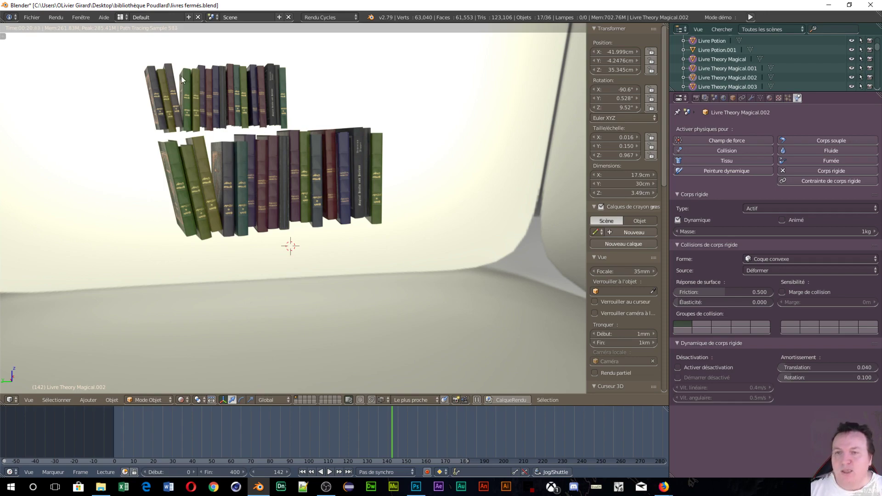
middle_drag(335, 185, 348, 147)
middle_drag(272, 207, 390, 198)
middle_drag(324, 238, 351, 191)
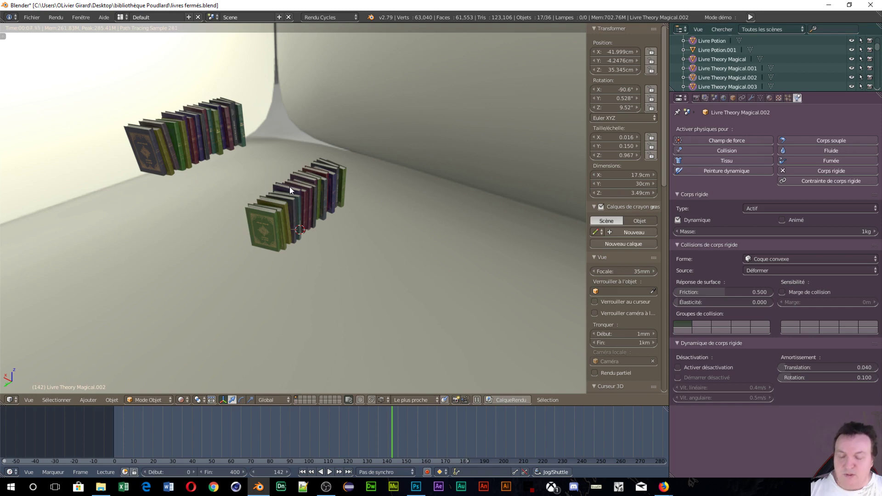
key(z)
click(345, 188)
middle_drag(310, 224, 369, 229)
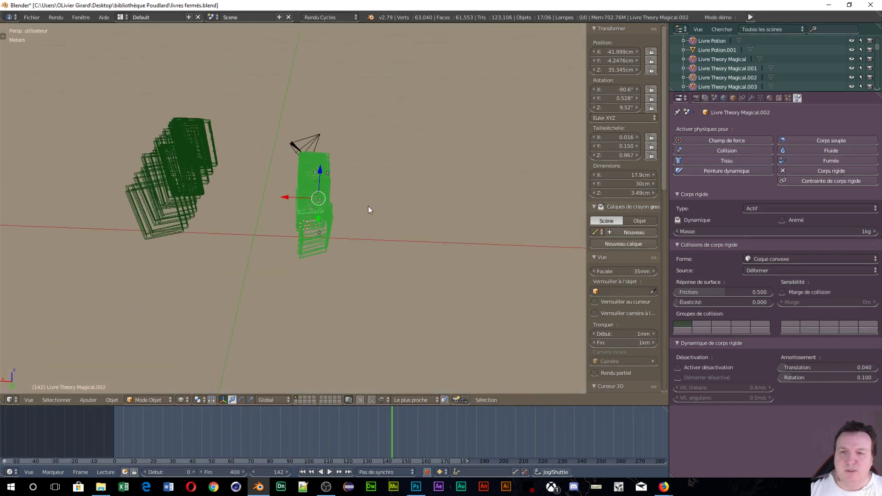
key(x)
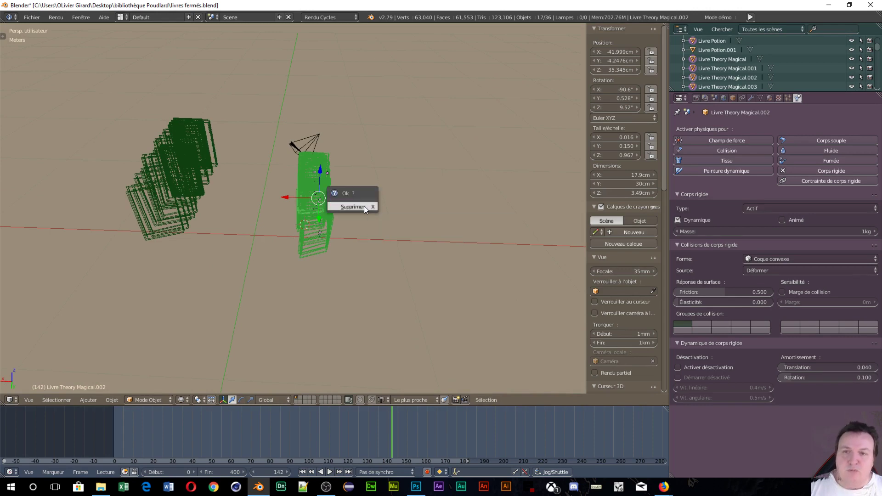
click(364, 206)
Step: Add a cube mesh at the 3D cursor, near the remaining book row
middle_drag(336, 206, 239, 161)
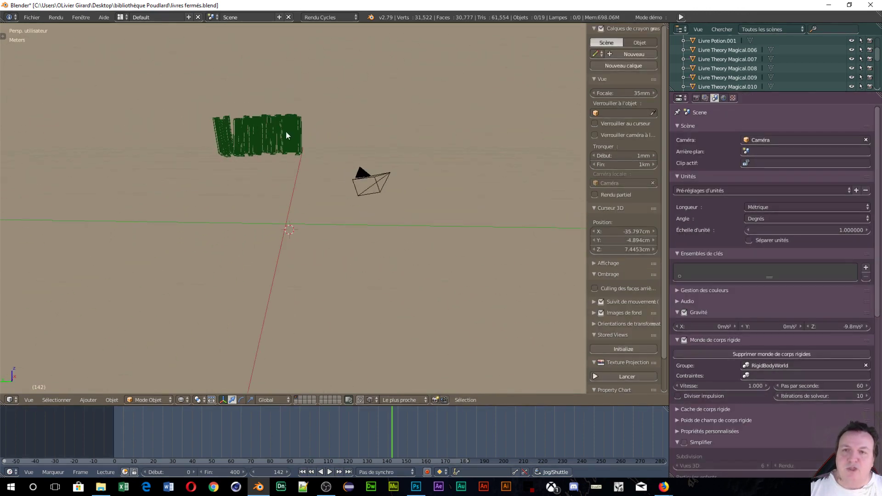
key(shift+a)
mouse_move(299, 173)
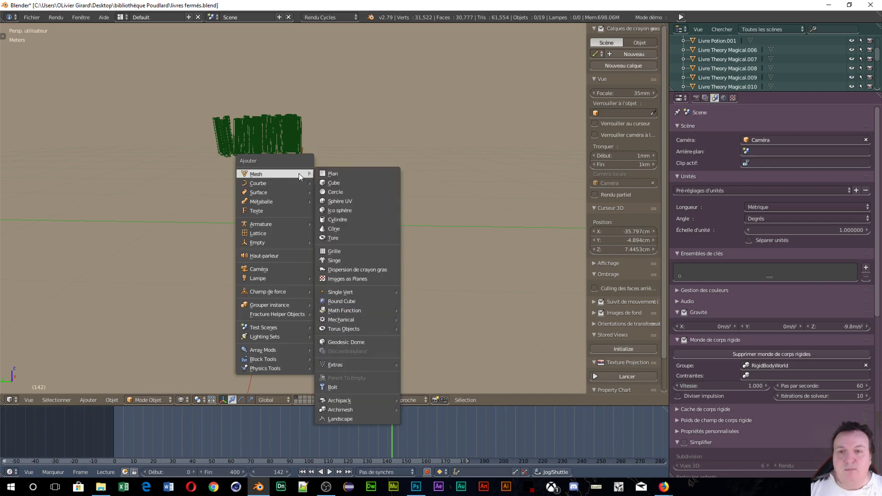
click(346, 183)
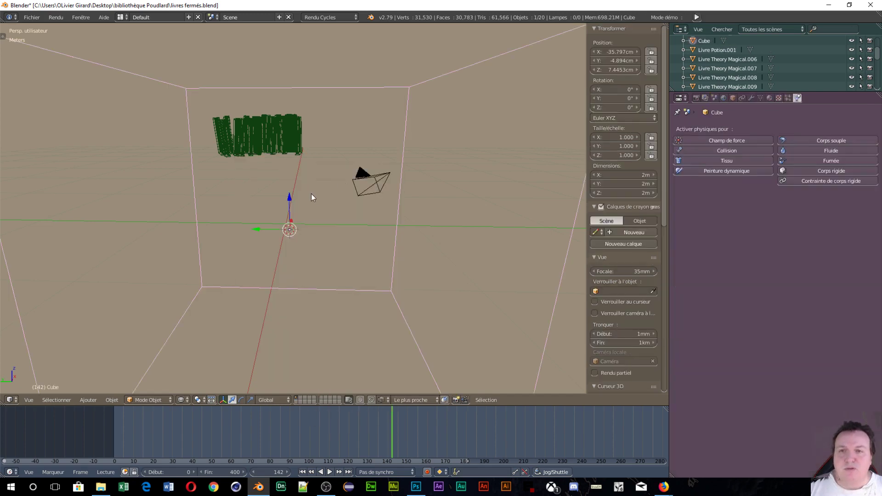
middle_drag(311, 194, 219, 206)
scroll(219, 204, down, 2)
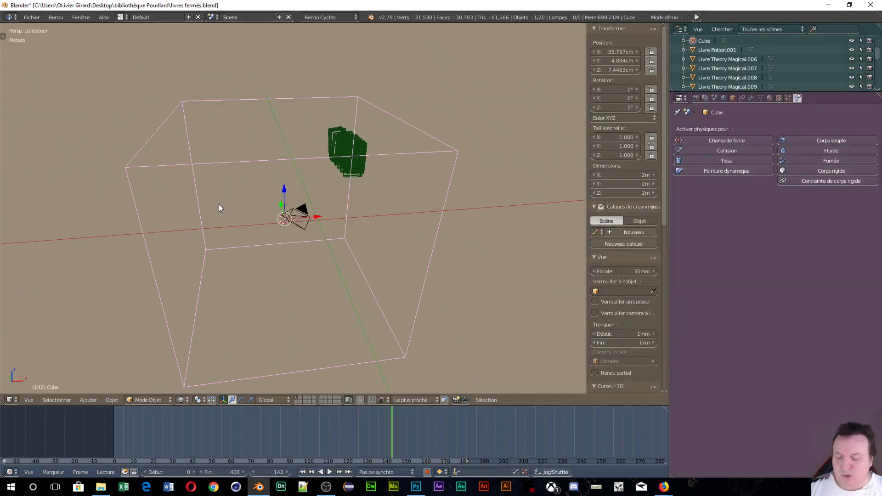
Step: In Edit Mode, lower the cube's top face along Z until it lies just beneath the books
key(Tab)
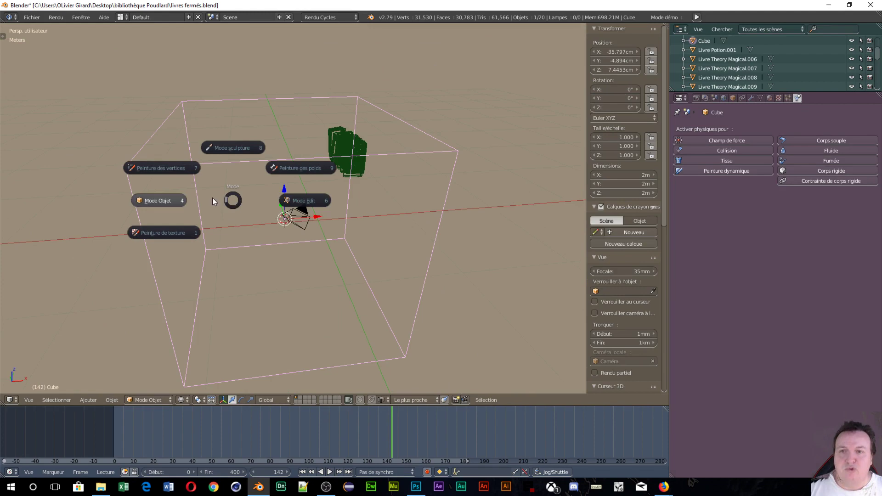
click(309, 205)
click(281, 121)
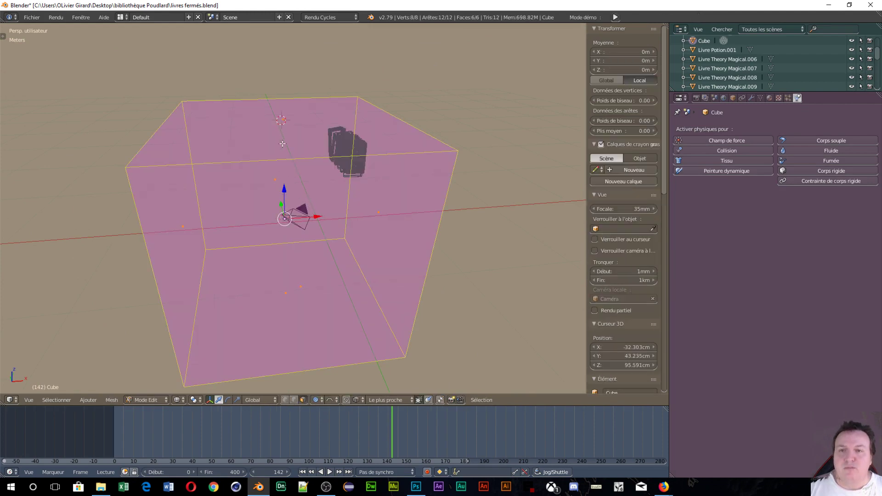
right_click(287, 126)
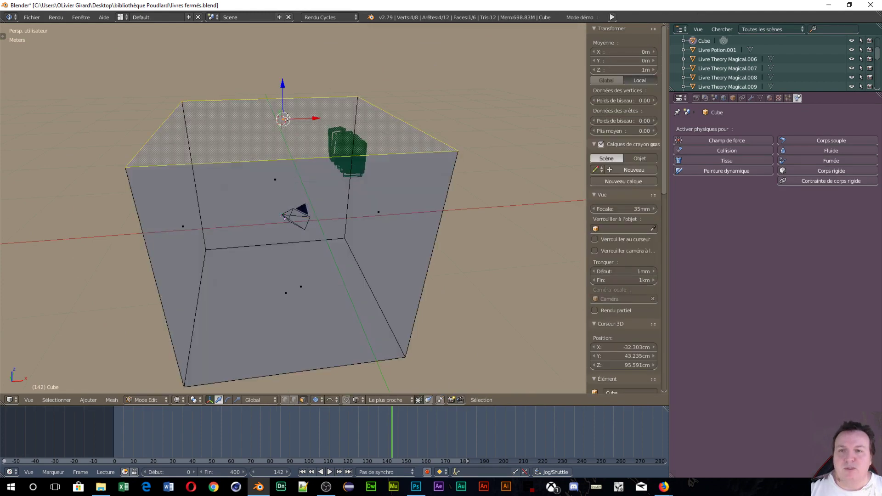
click(277, 77)
drag(285, 87, 292, 140)
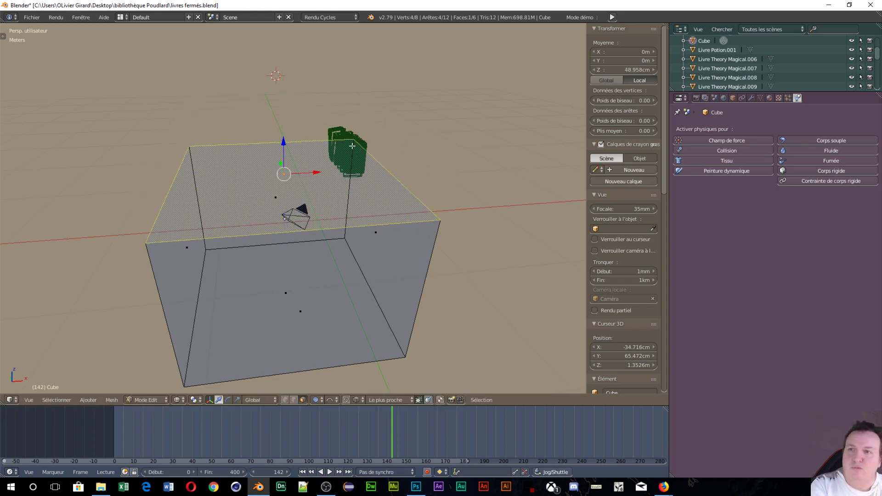
key(KP_5)
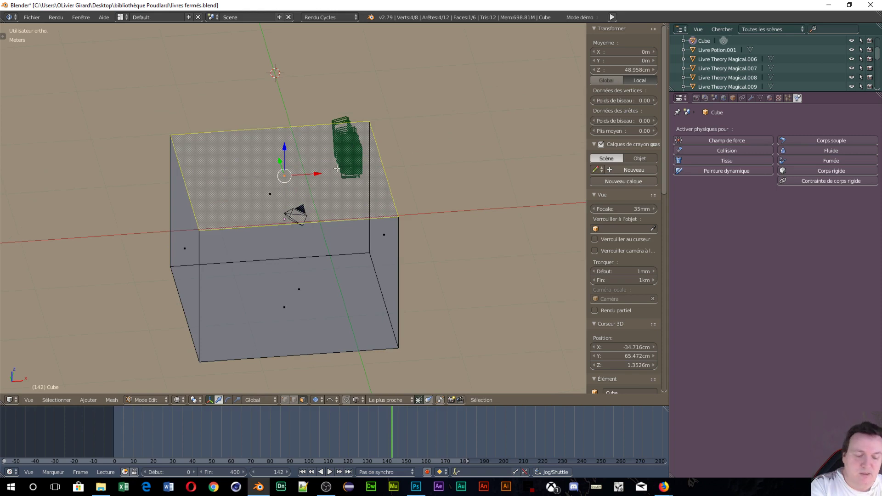
key(KP_1)
scroll(307, 106, up, 3)
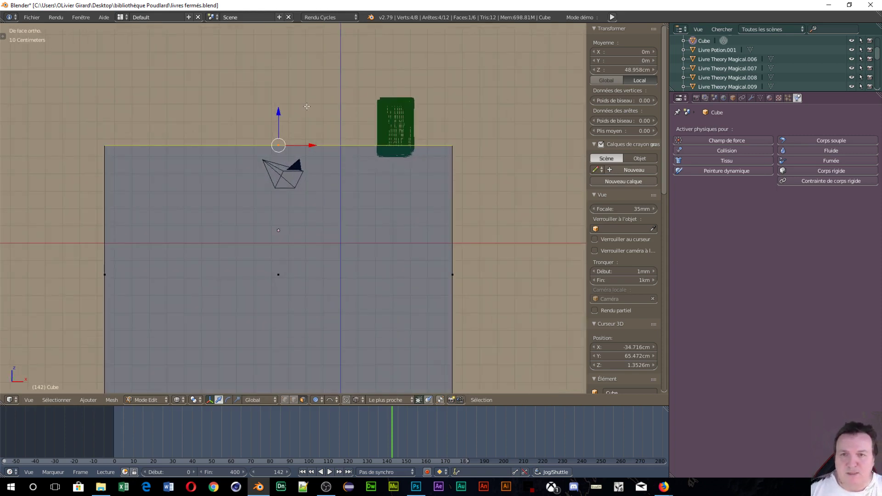
drag(285, 111, 274, 124)
Step: Raise the cube's bottom face along Z to a local height of about 36.4 cm, forming a flat slab
scroll(273, 124, down, 4)
right_click(286, 301)
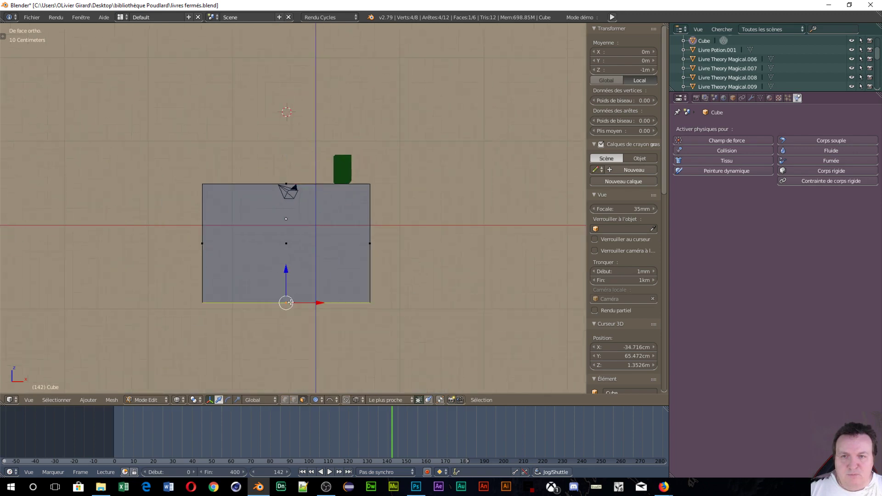
key(g)
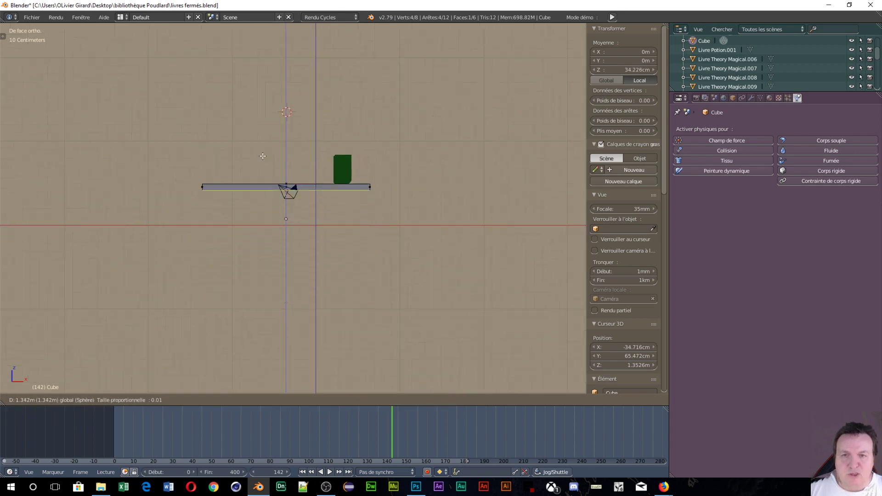
click(318, 194)
Step: Move the slab's two end faces inward along X to fit beneath the books, making it about 25 cm wide
scroll(319, 193, up, 6)
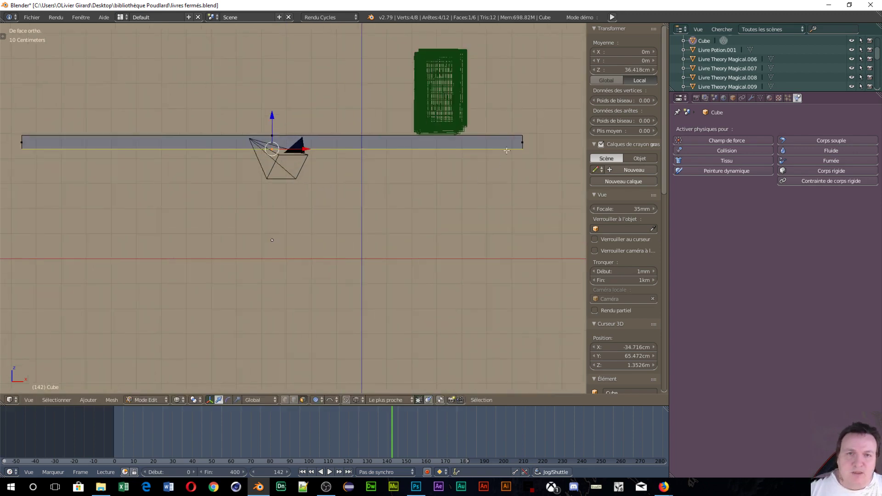
right_click(521, 143)
key(g)
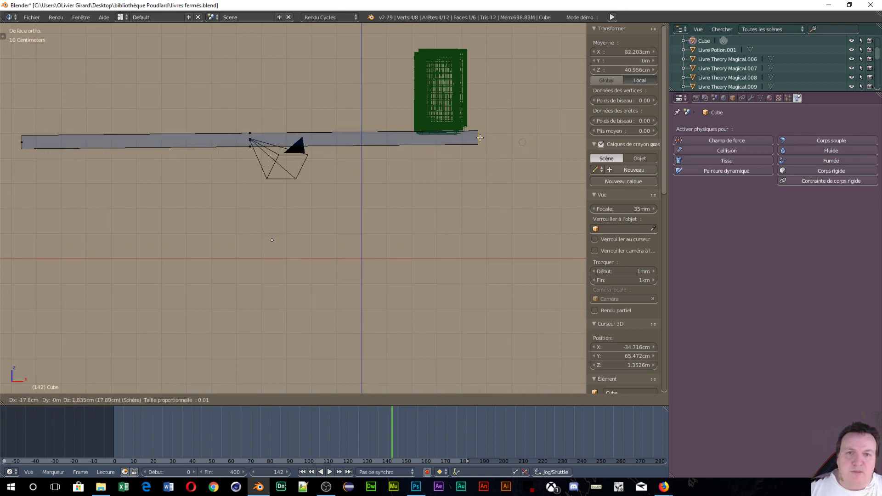
key(z)
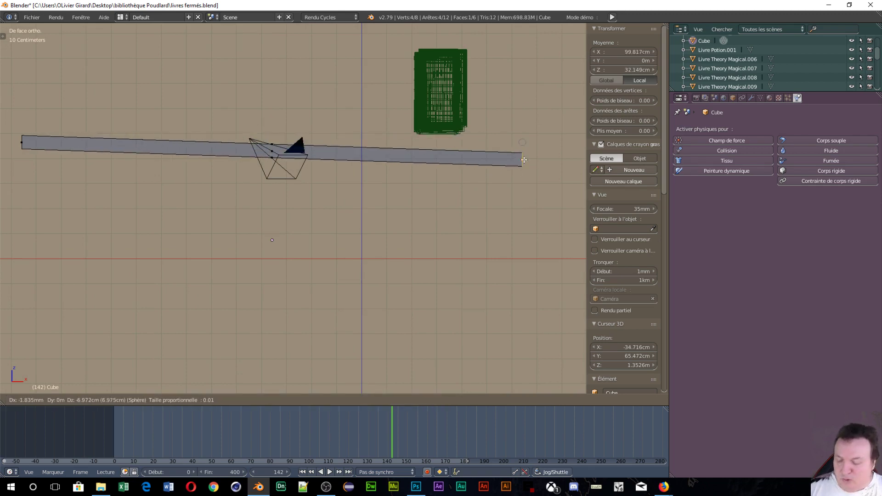
right_click(523, 150)
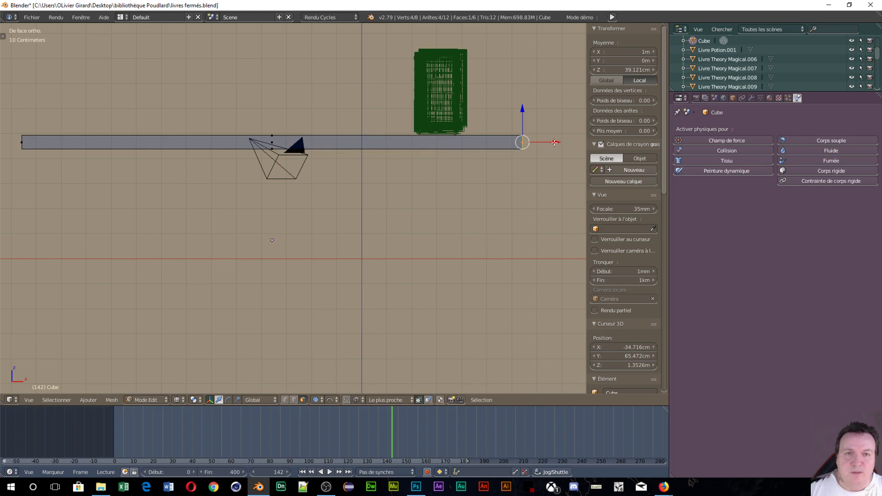
drag(554, 143, 502, 147)
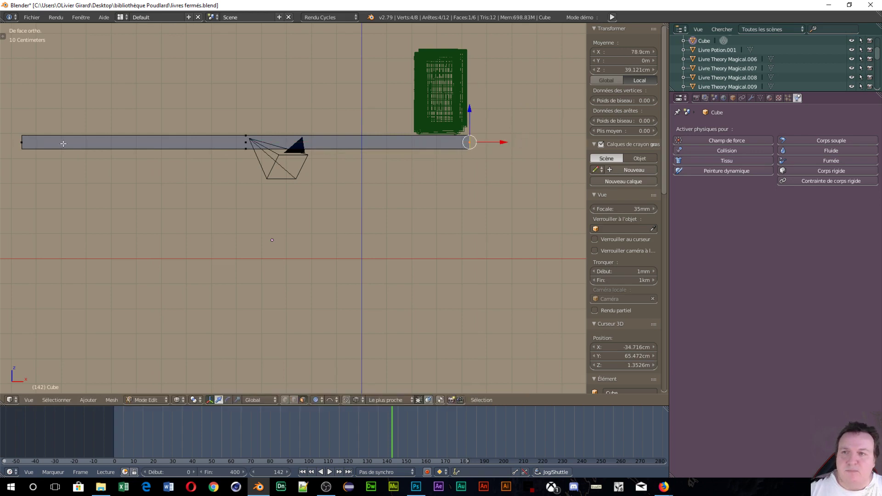
right_click(33, 139)
key(g)
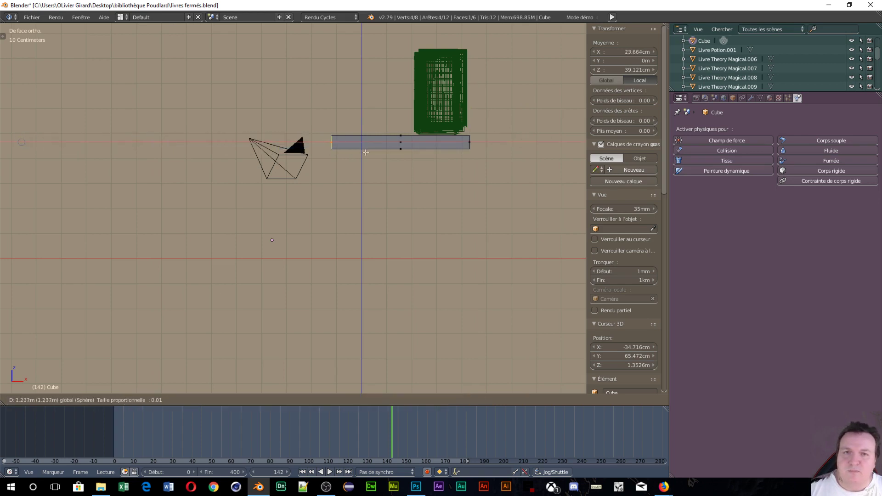
click(436, 150)
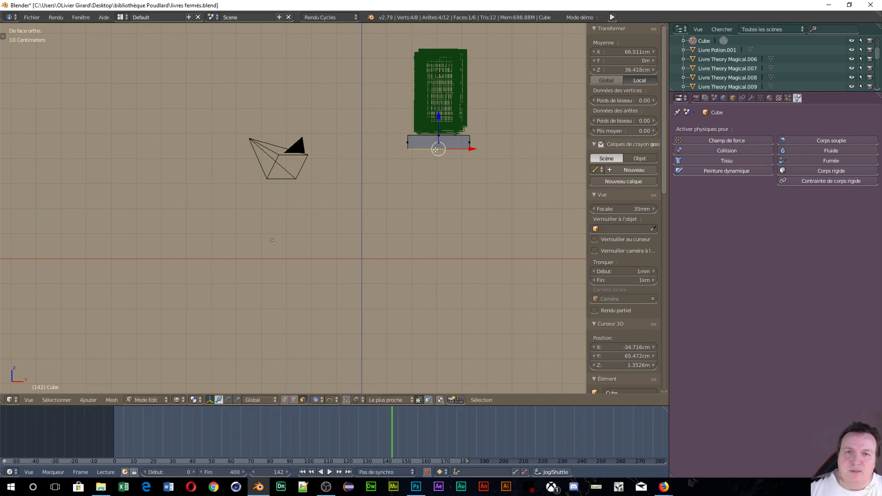
Step: Raise the slab's underside to thin it to about 1.9 cm and return to Object Mode
drag(440, 124, 438, 114)
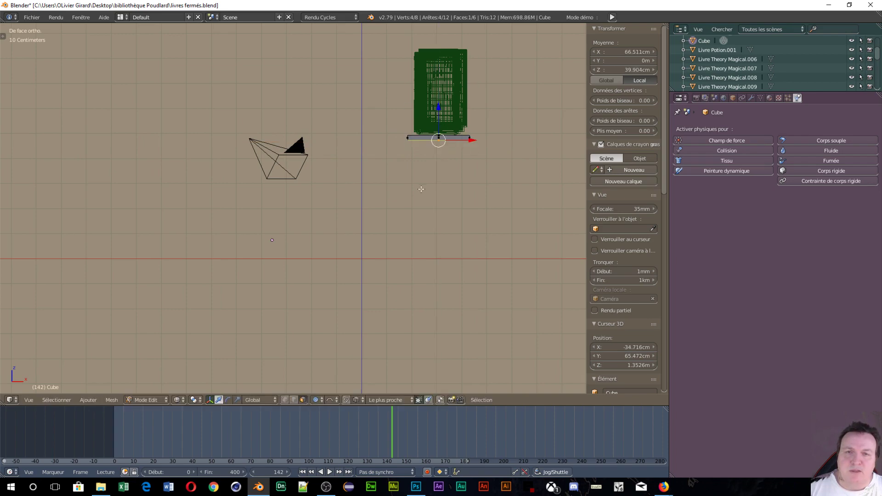
middle_drag(417, 193, 501, 191)
middle_drag(299, 187, 296, 185)
key(Tab)
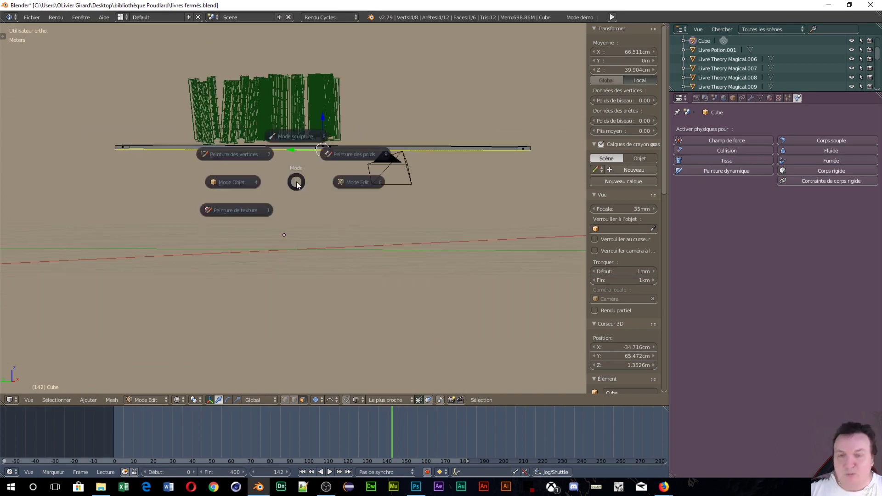
click(217, 184)
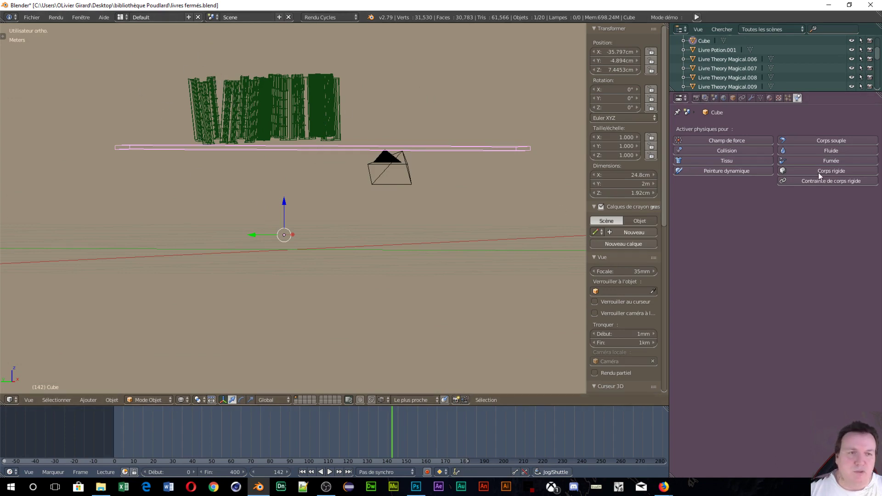
Step: Enable rigid body physics on the shelf slab and set its type to Passif
click(787, 173)
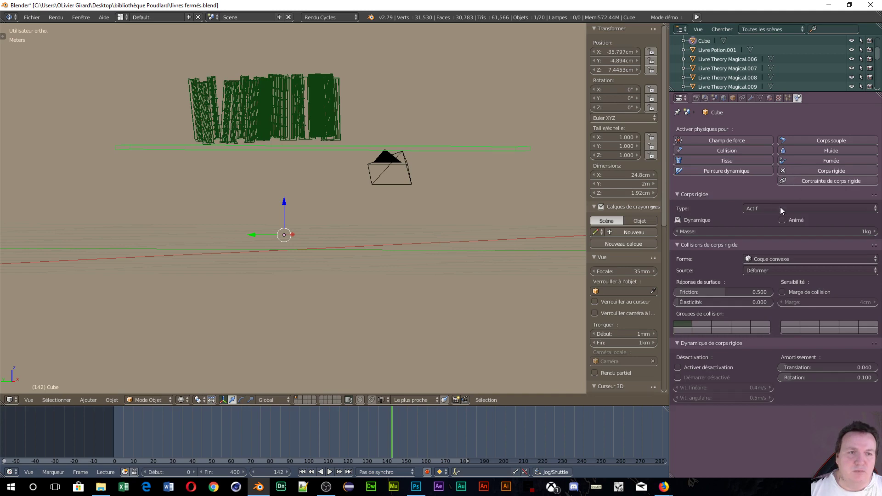
click(780, 208)
click(808, 187)
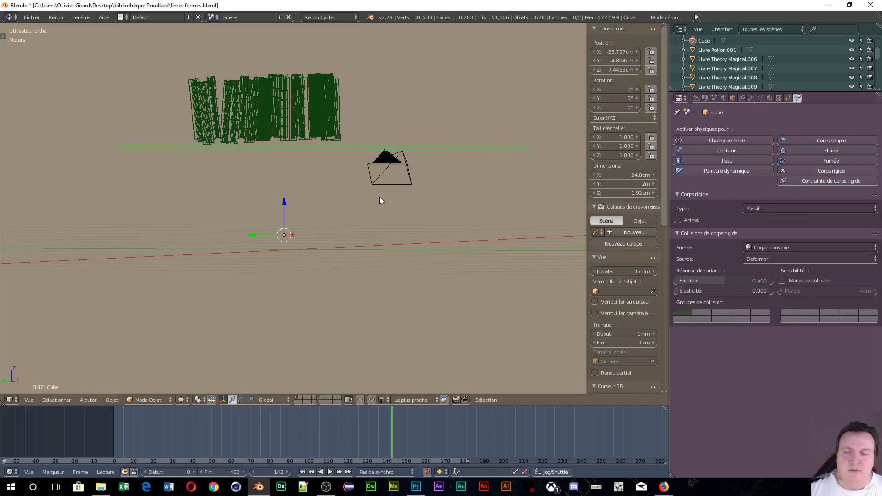
Step: Try running the rigid body simulation from the current frame
middle_drag(218, 180, 254, 191)
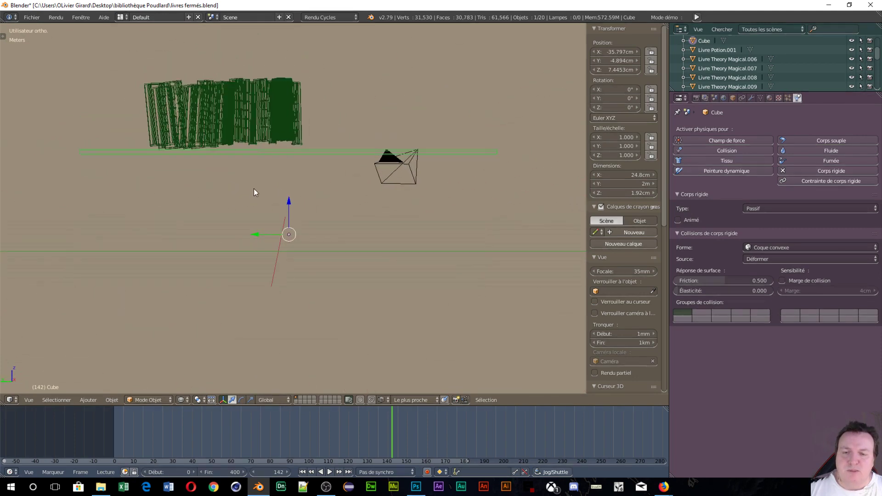
click(330, 472)
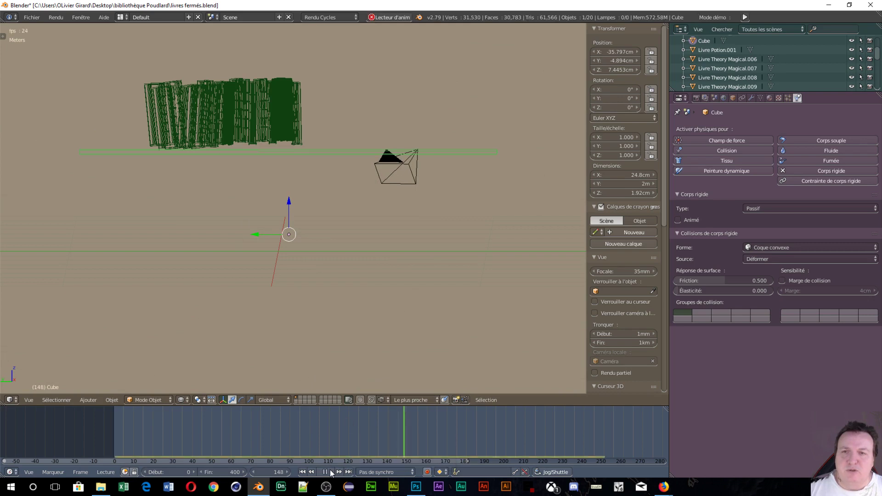
click(329, 471)
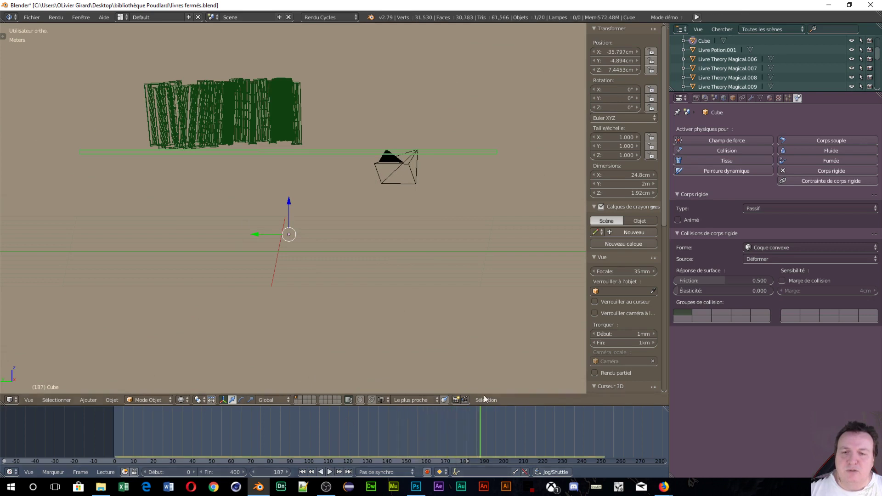
Step: Run the simulation from frame 0 to about frame 210, and go back to frame 19, where the books stand upright
drag(438, 424, 98, 440)
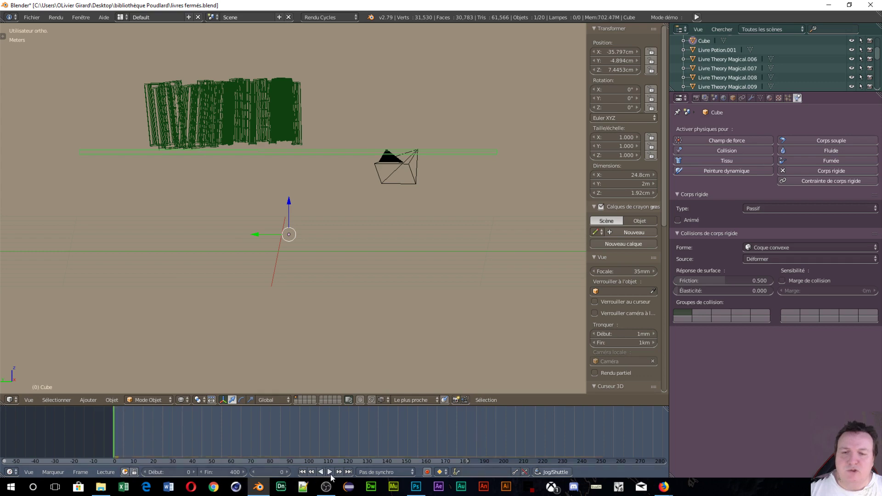
click(329, 472)
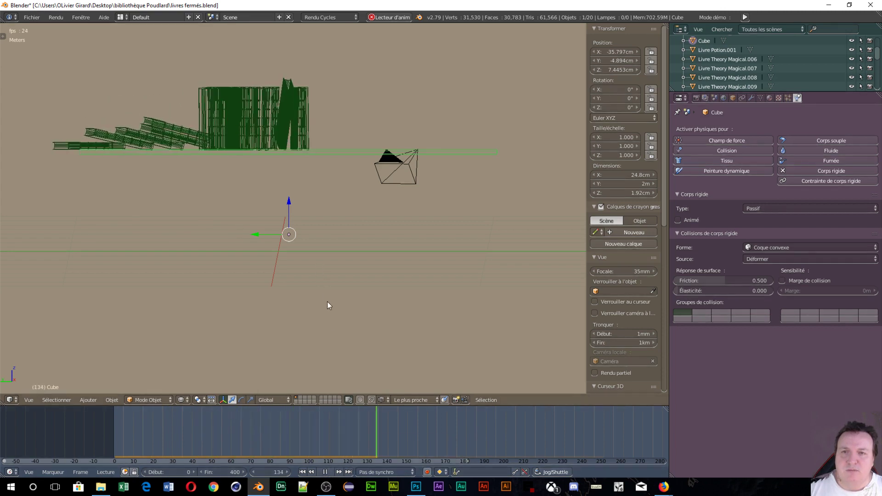
click(325, 472)
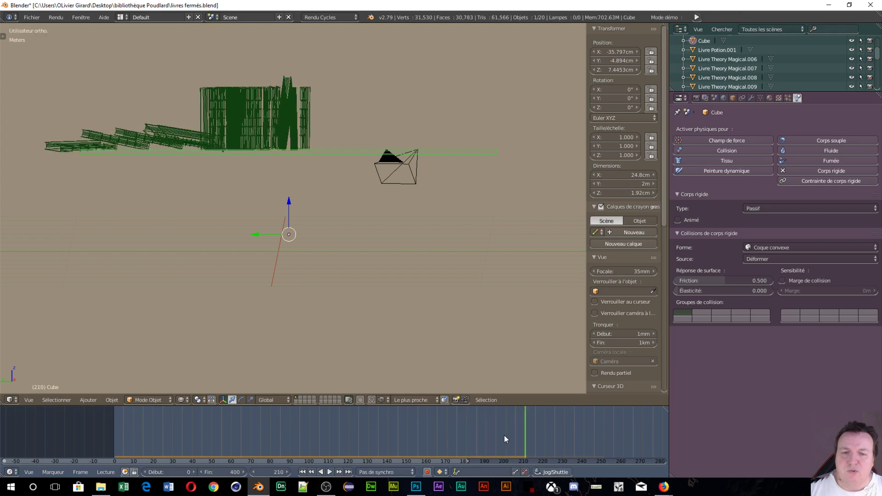
drag(526, 429, 150, 428)
middle_drag(199, 286, 38, 286)
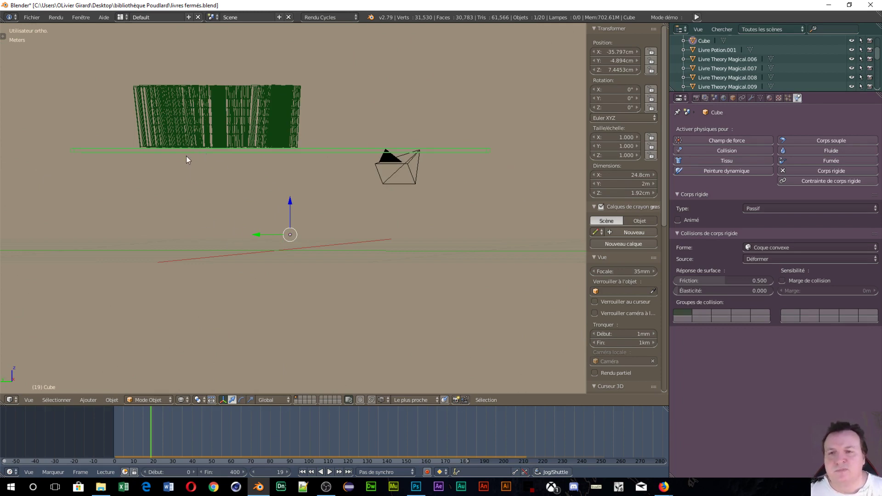
Step: Try removing rigid body physics from one book in the row, and undo the removal
right_click(293, 113)
click(787, 169)
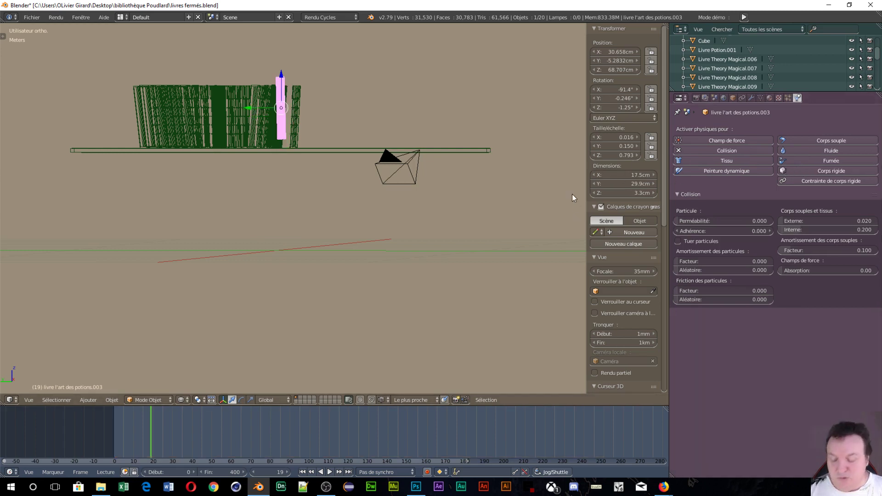
key(ctrl+z)
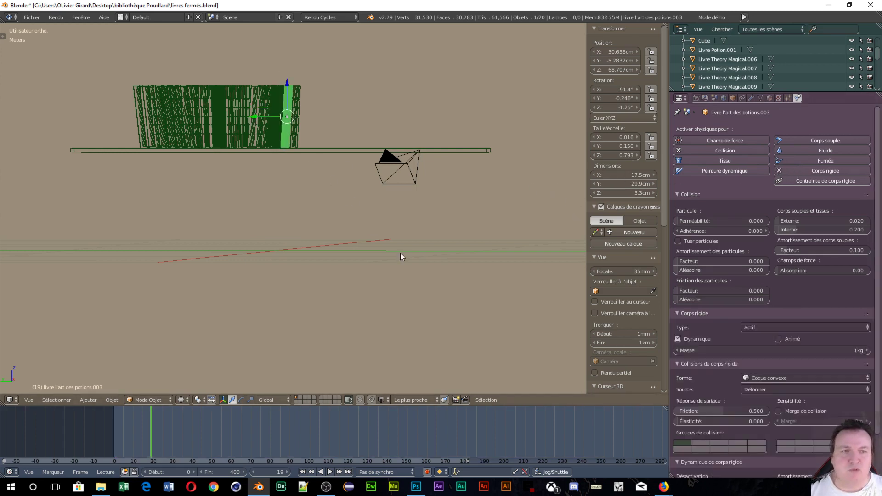
Step: In Edit Mode, move the end face of the slab's long overhang along Y to about -13.5 cm, just past the last book
middle_drag(401, 256, 285, 252)
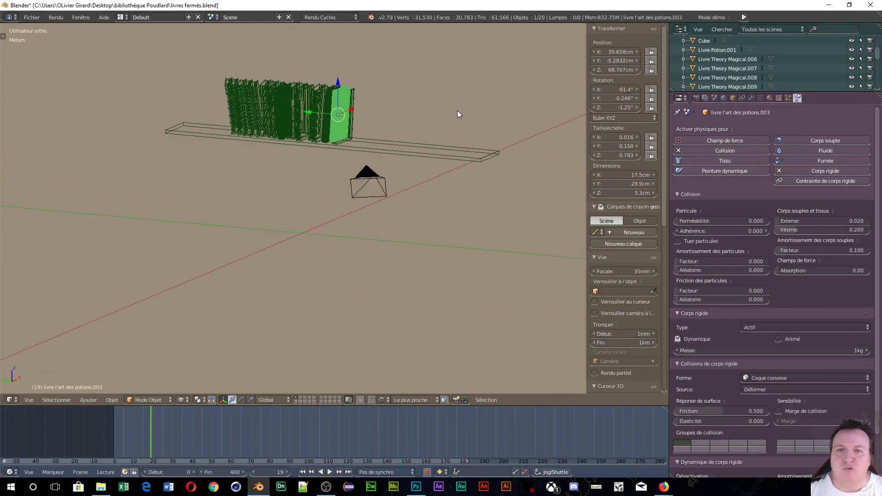
right_click(425, 151)
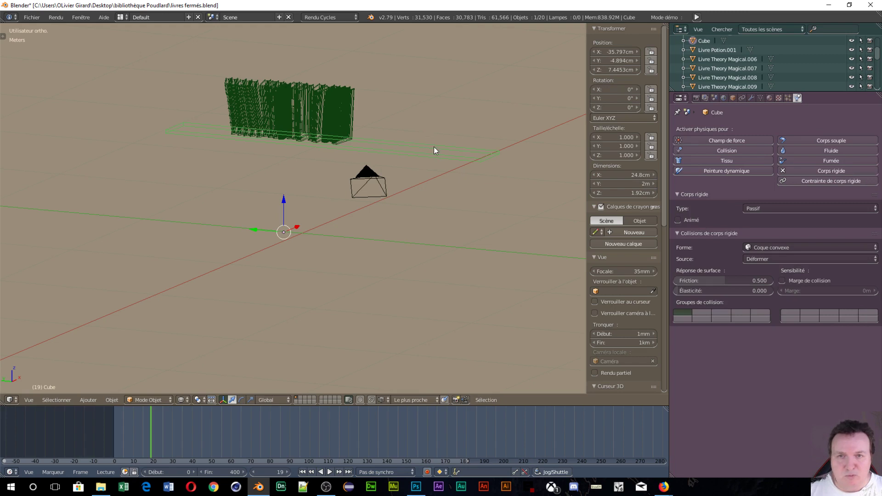
key(Tab)
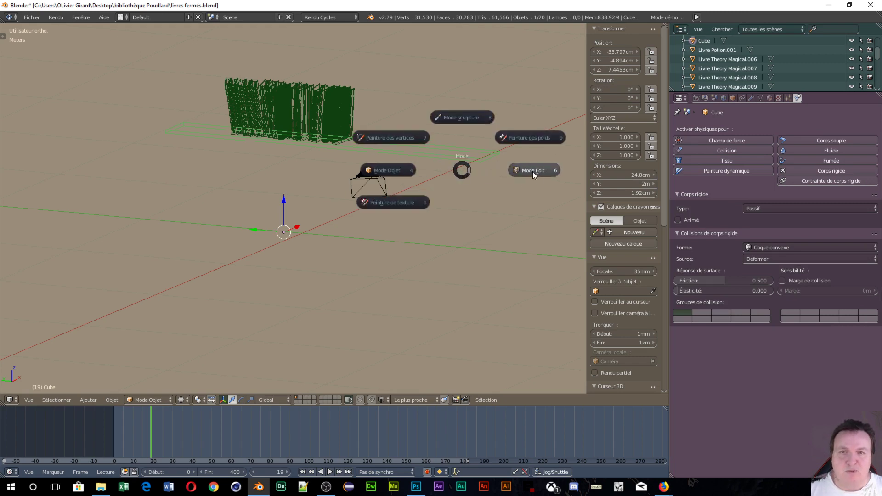
click(533, 171)
right_click(486, 159)
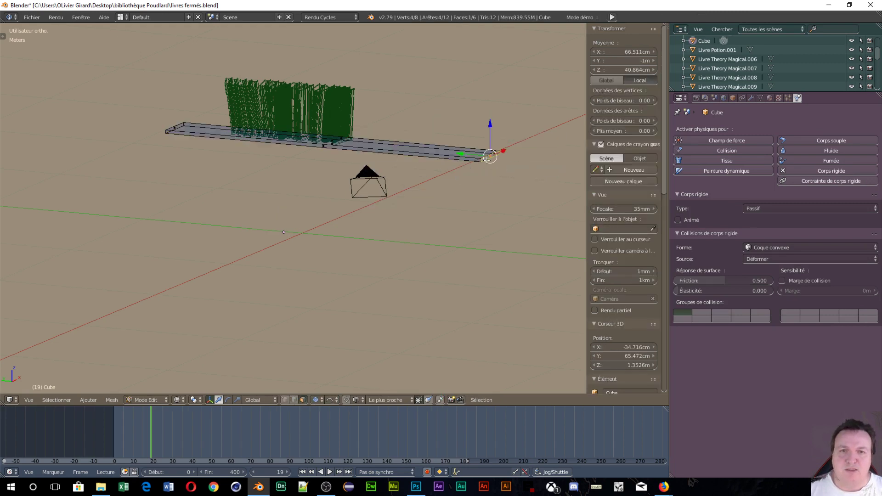
key(g)
key(y)
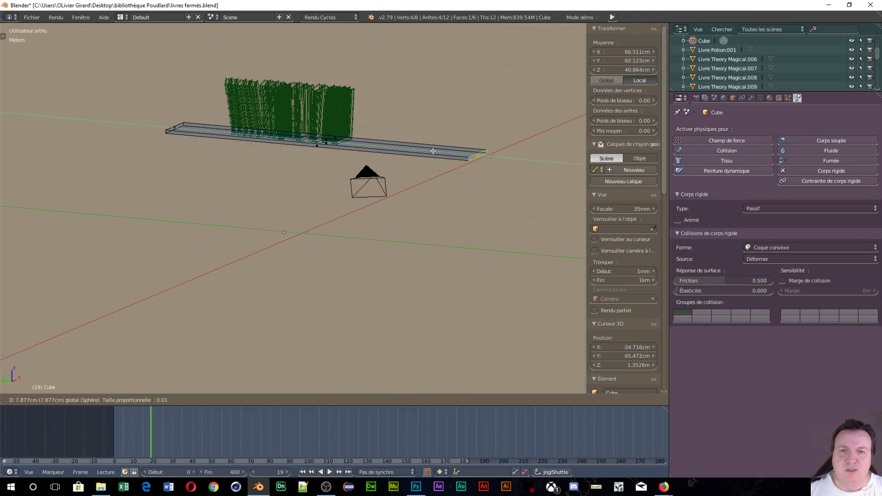
click(307, 140)
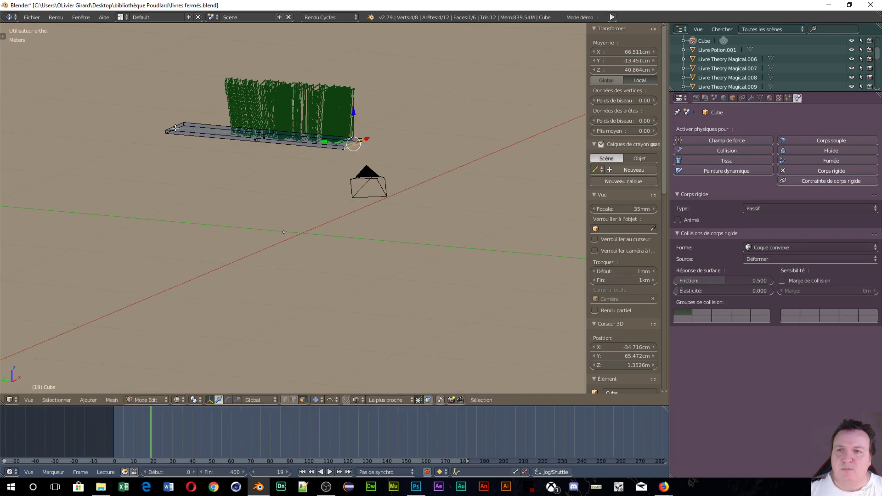
Step: Move the slab's opposite end face inward along Y to about 71.2 cm, and return to Object Mode
right_click(175, 129)
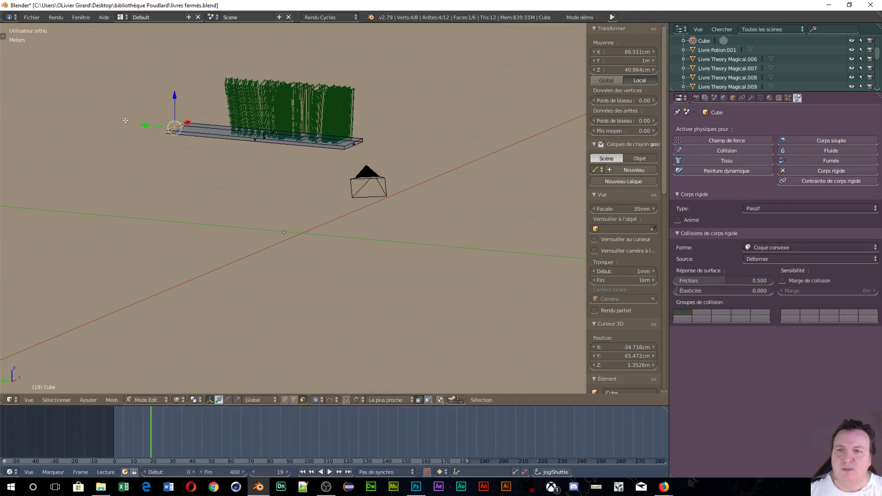
key(g)
key(y)
click(486, 249)
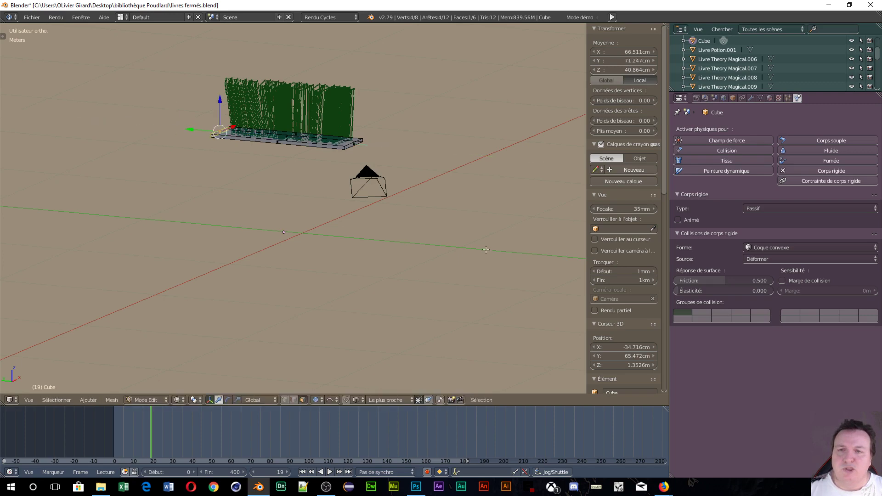
middle_drag(486, 250, 317, 238)
key(ctrl+Tab)
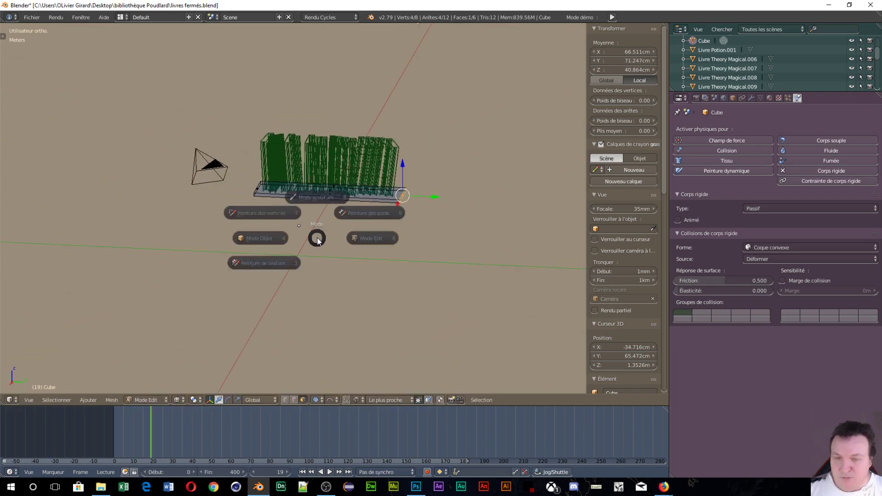
click(237, 236)
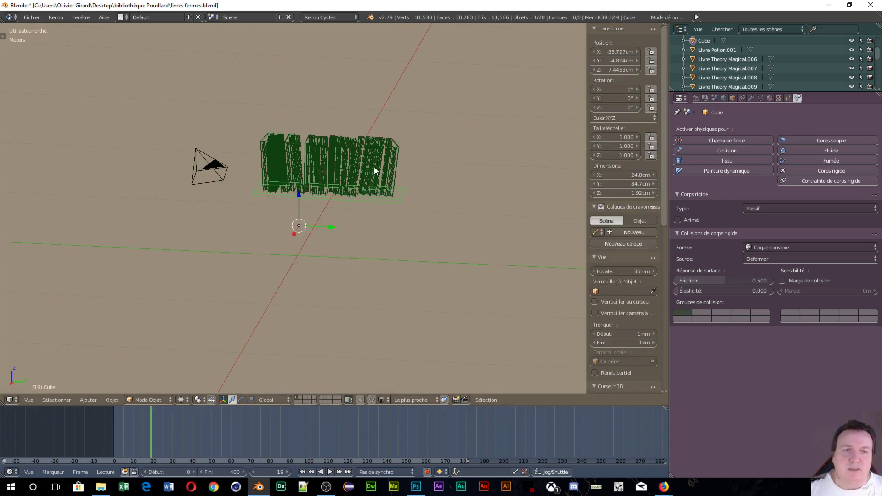
Step: Check the modifiers and rigid body settings of a book mid-row, and inspect the row on the slab from several angles
right_click(342, 182)
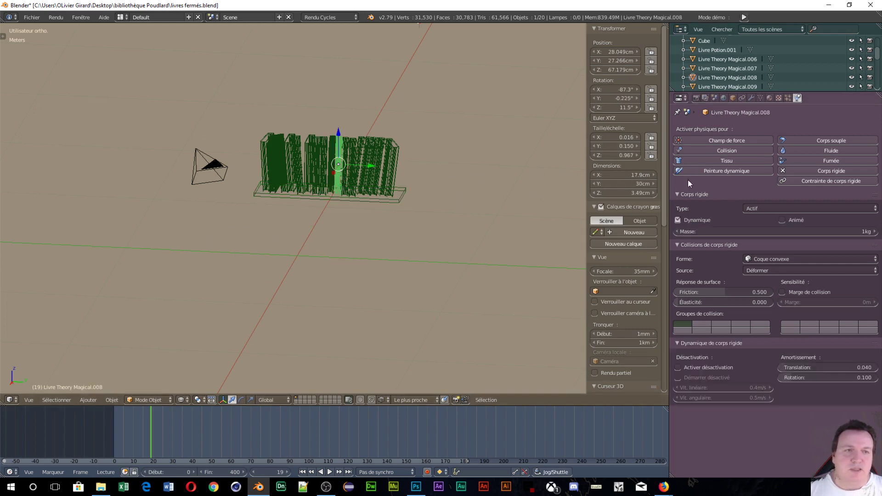
click(751, 98)
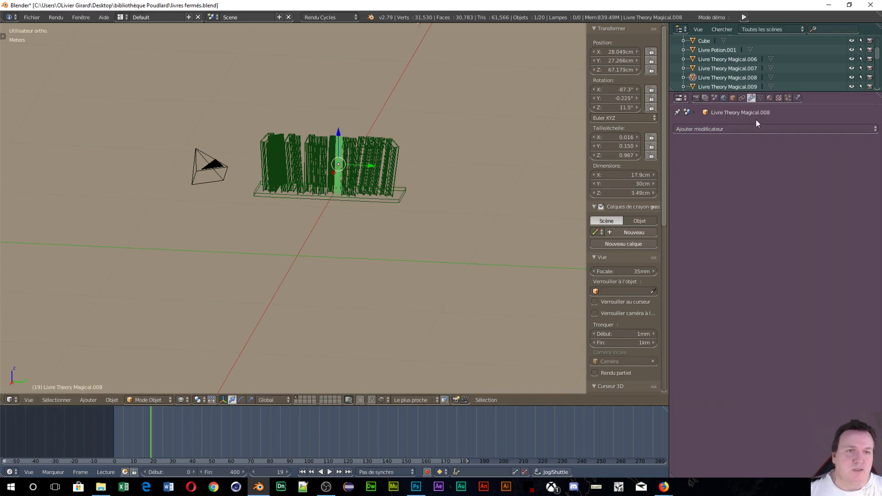
click(798, 97)
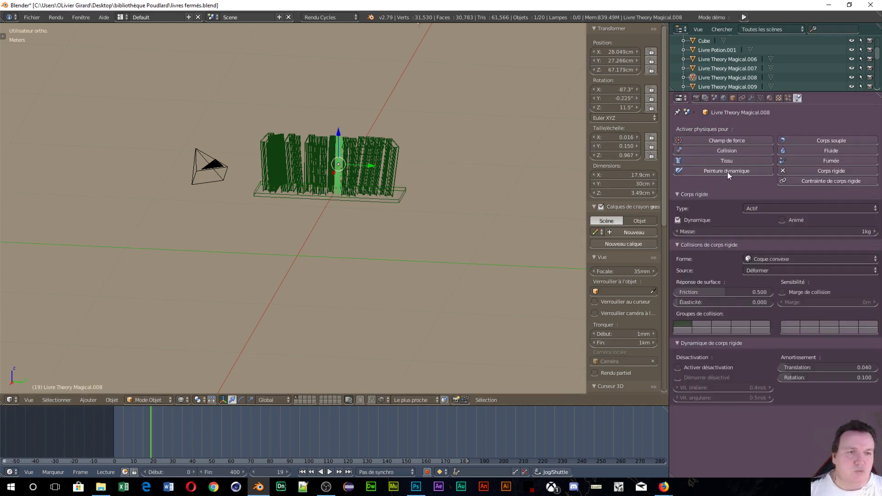
scroll(412, 194, up, 3)
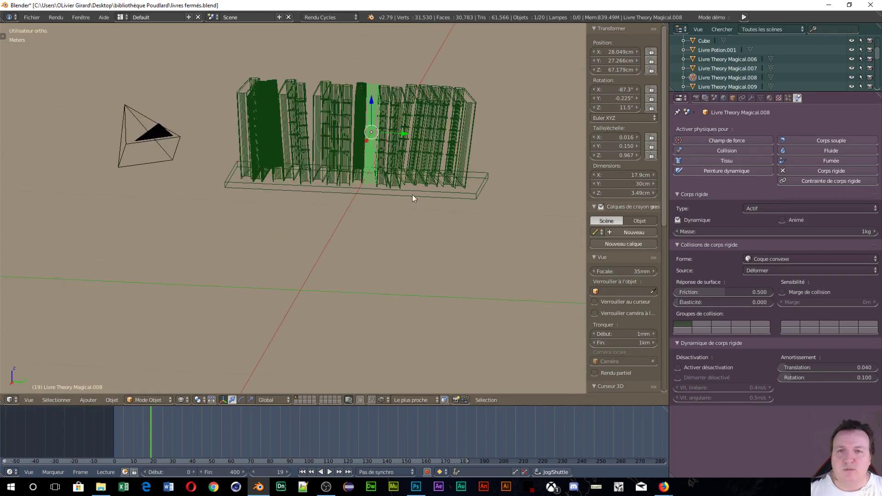
scroll(413, 194, down, 4)
middle_drag(434, 214, 233, 190)
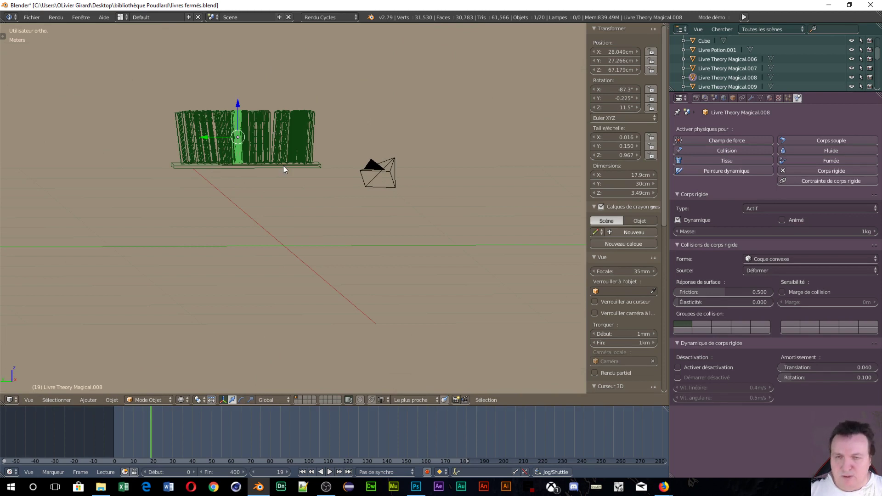
scroll(281, 165, down, 2)
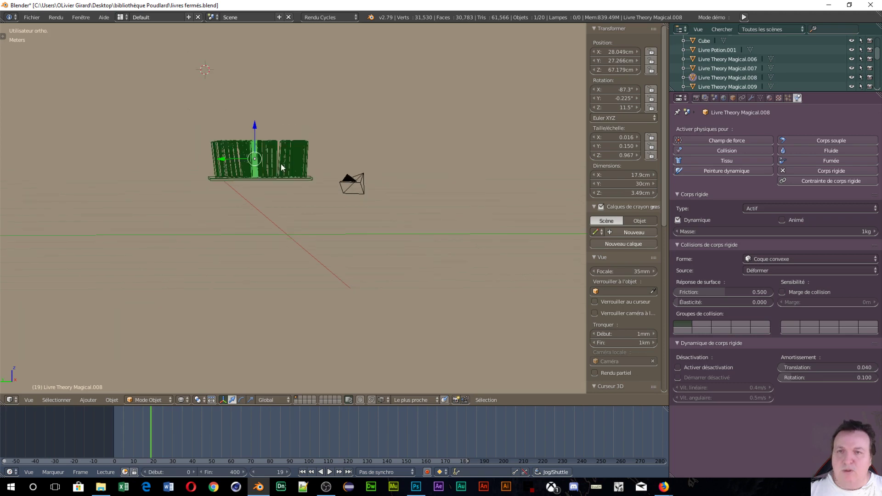
scroll(281, 164, up, 2)
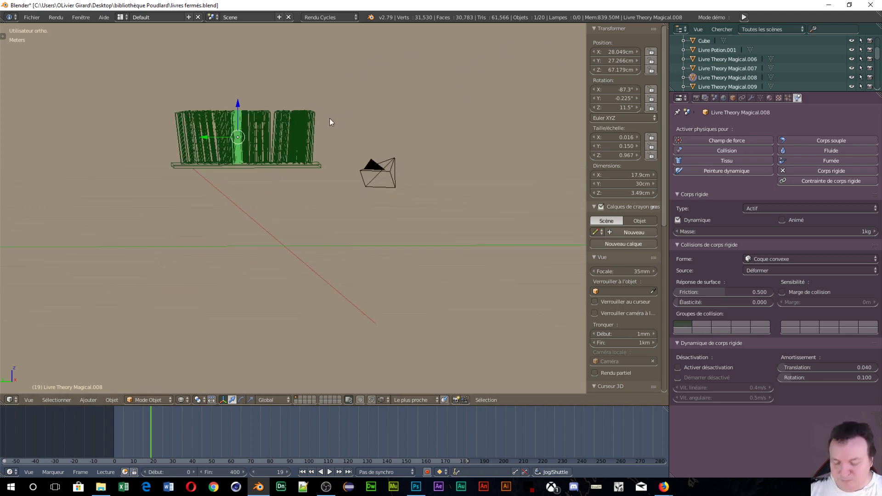
middle_drag(452, 212, 346, 119)
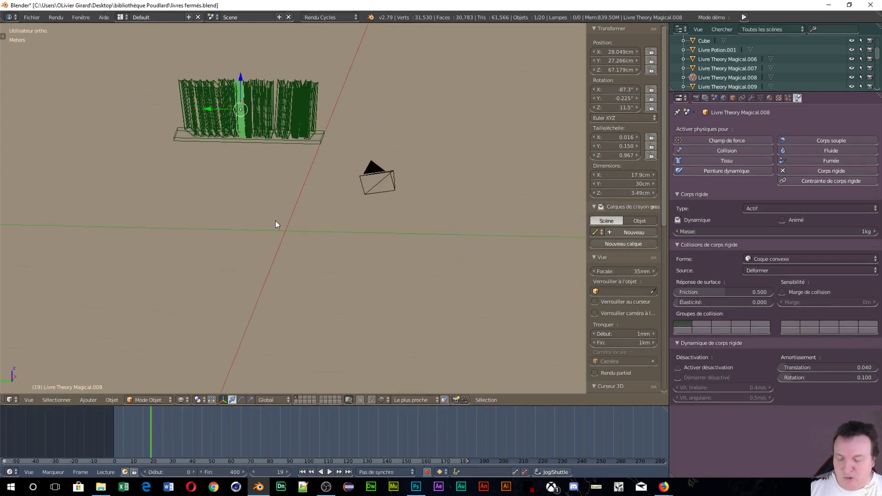
middle_drag(275, 222, 305, 181)
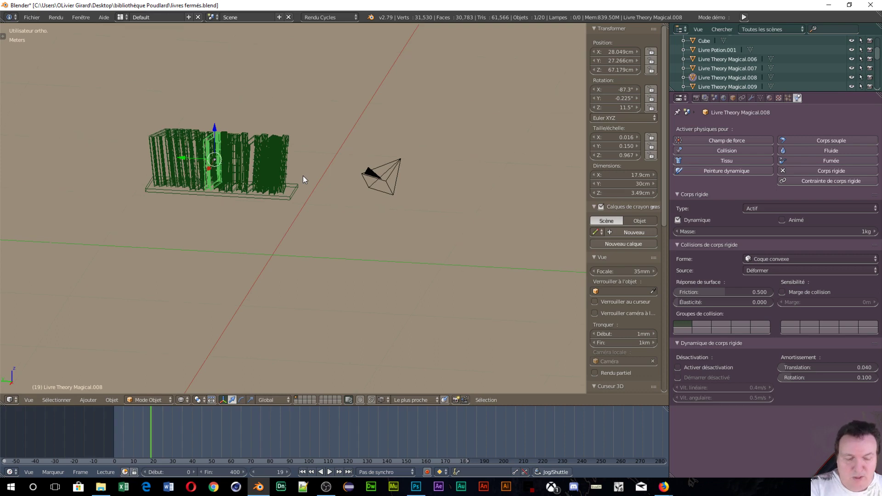
Step: Select all the books on the slab without the slab, join them into a single object, and nudge it slightly
key(KP_1)
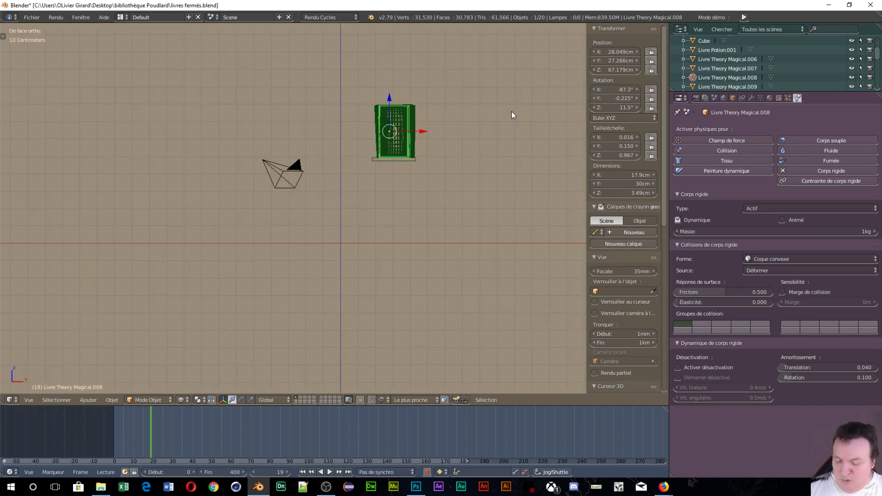
drag(492, 97, 357, 145)
middle_drag(338, 163, 447, 195)
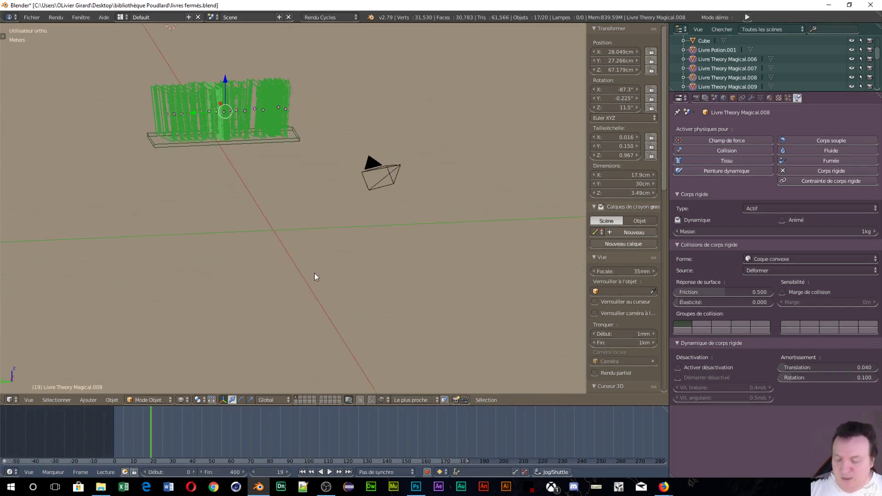
key(ctrl+j)
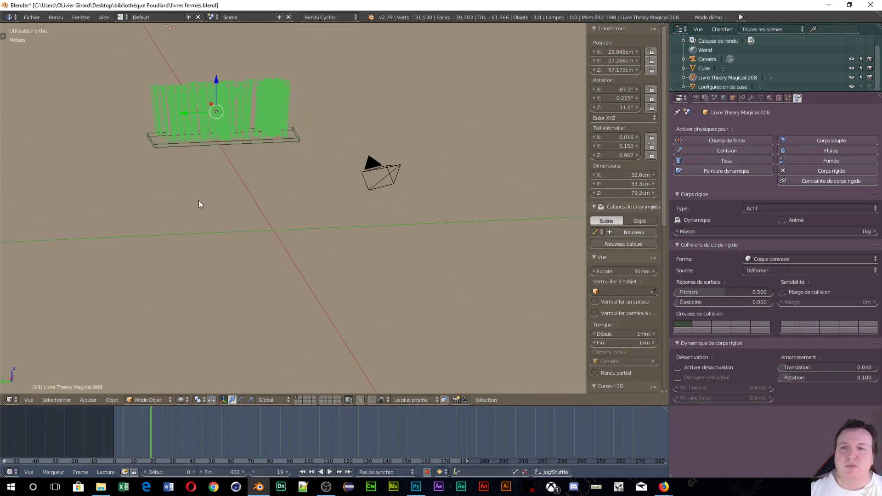
middle_drag(199, 201, 185, 123)
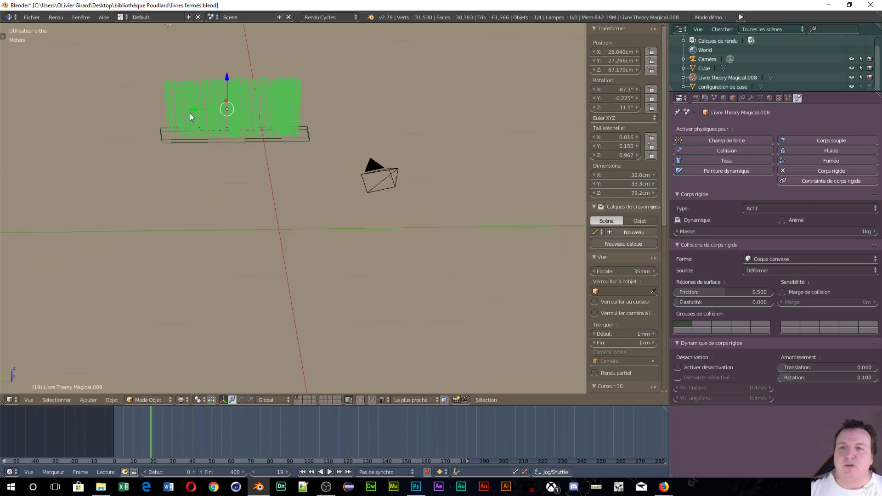
mouse_move(191, 111)
mouse_down()
mouse_move(129, 103)
mouse_move(198, 97)
mouse_move(192, 123)
mouse_up()
middle_drag(192, 123, 211, 153)
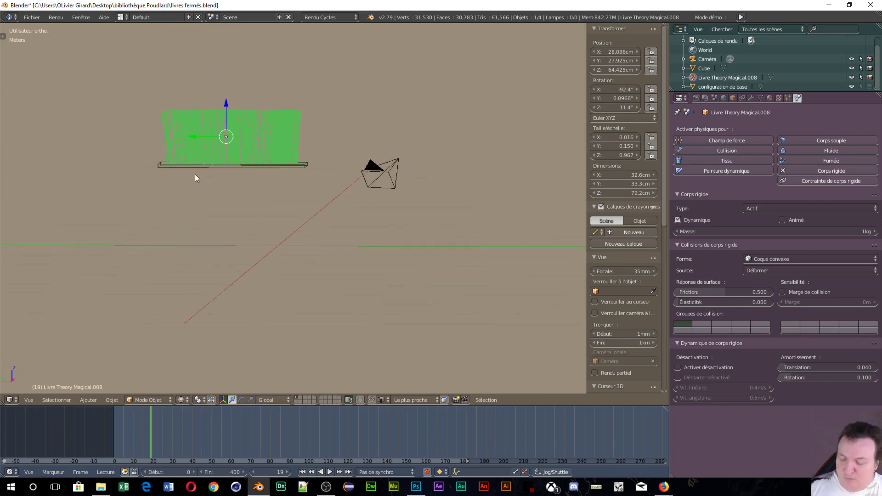
Step: Show the viewport in rendered shading and examine the joined row of books on the slab
key(shift+z)
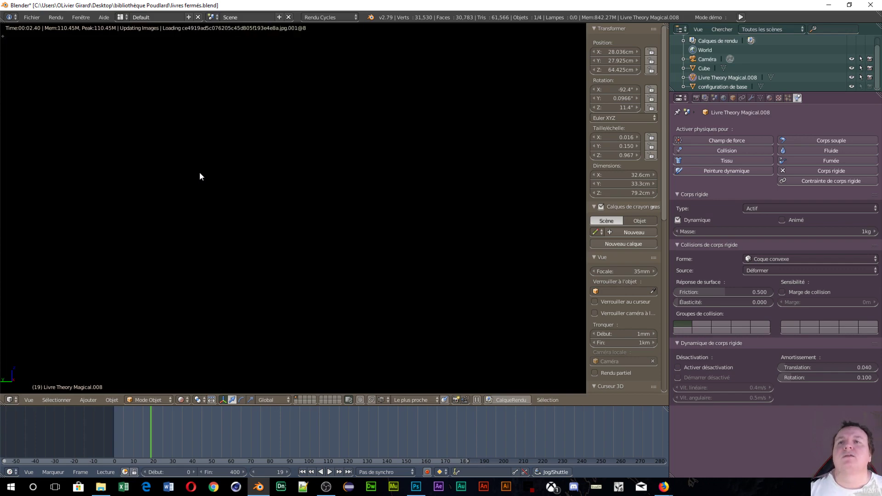
scroll(234, 186, up, 5)
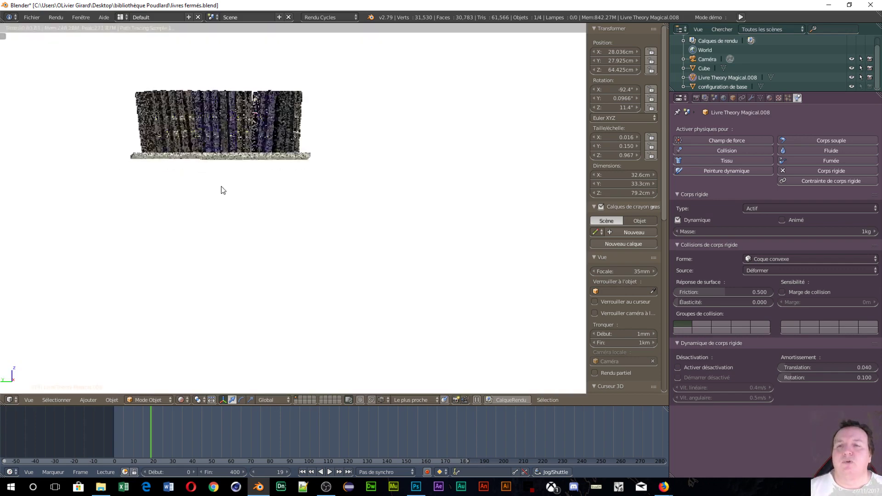
scroll(198, 216, down, 5)
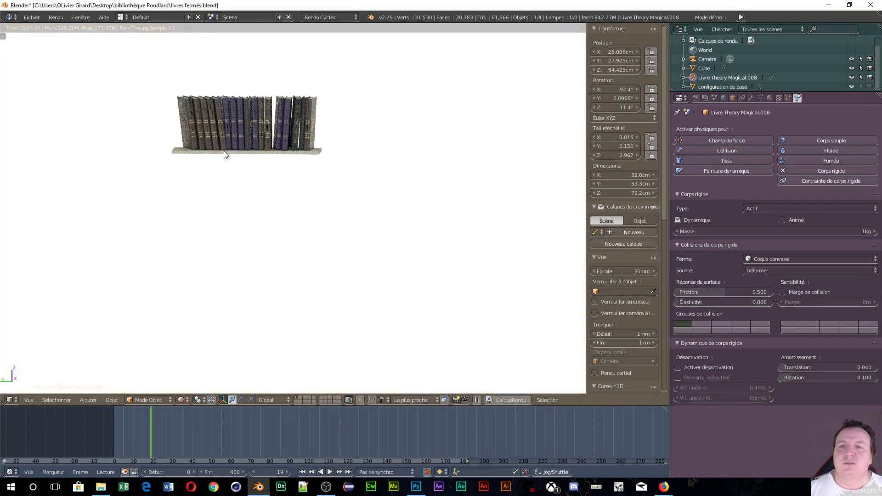
scroll(227, 153, up, 3)
shift+middle_drag(246, 122, 285, 255)
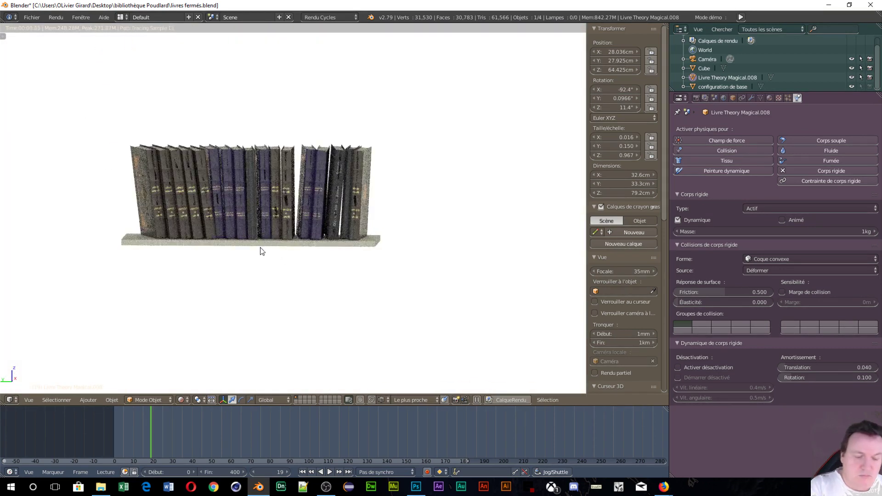
scroll(273, 232, down, 2)
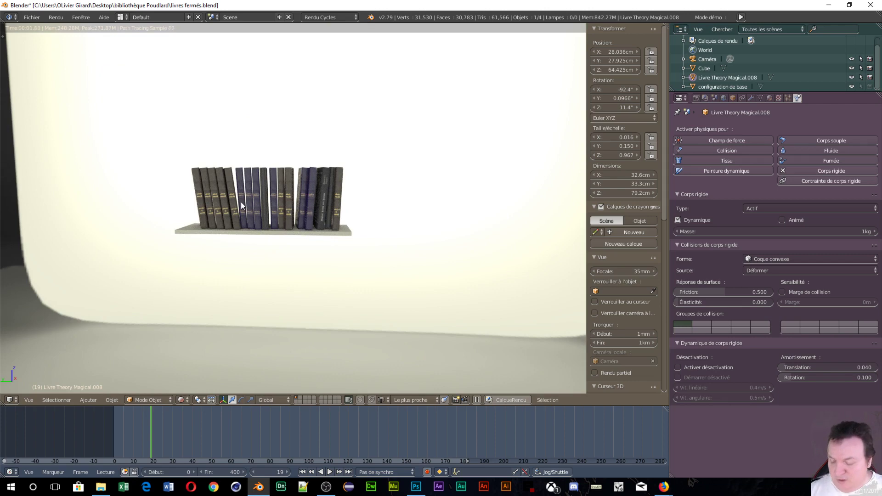
Step: Duplicate the joined row of books and raise the copy about 41 cm along Z above the original
key(shift+d)
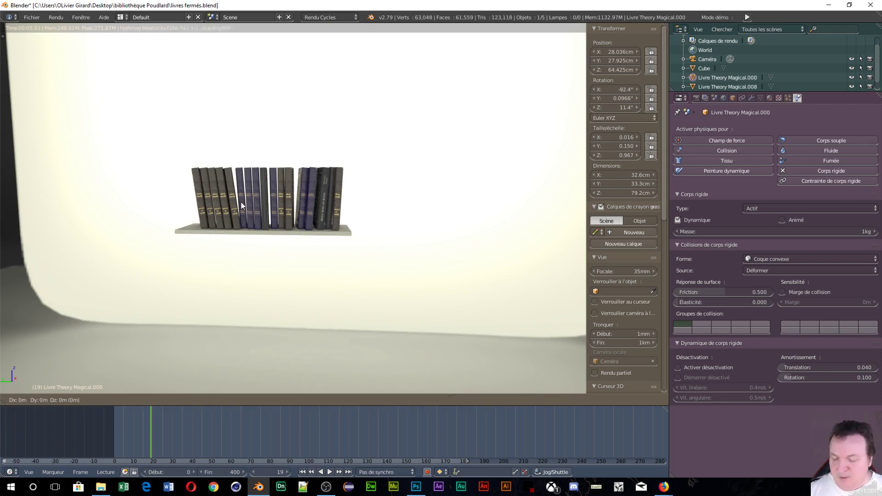
key(z)
mouse_move(235, 118)
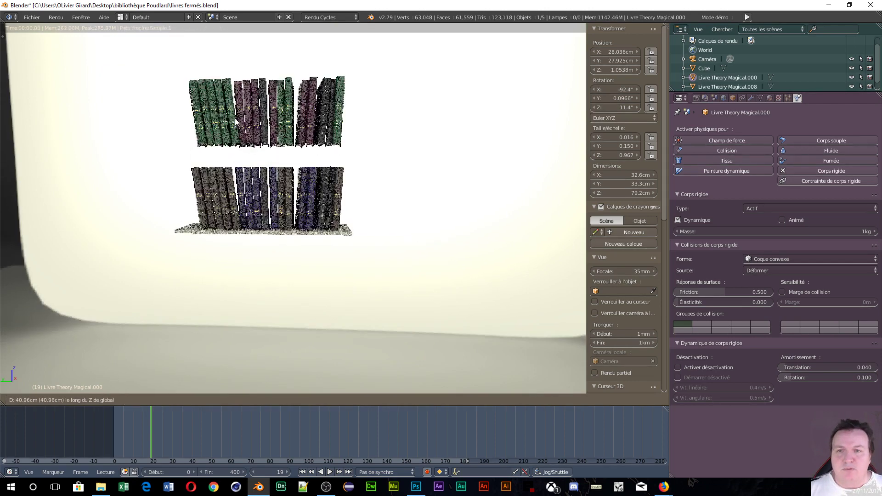
Step: Place the duplicated book row above the original and mirror it along the global Y axis with a scale of -1
click(235, 119)
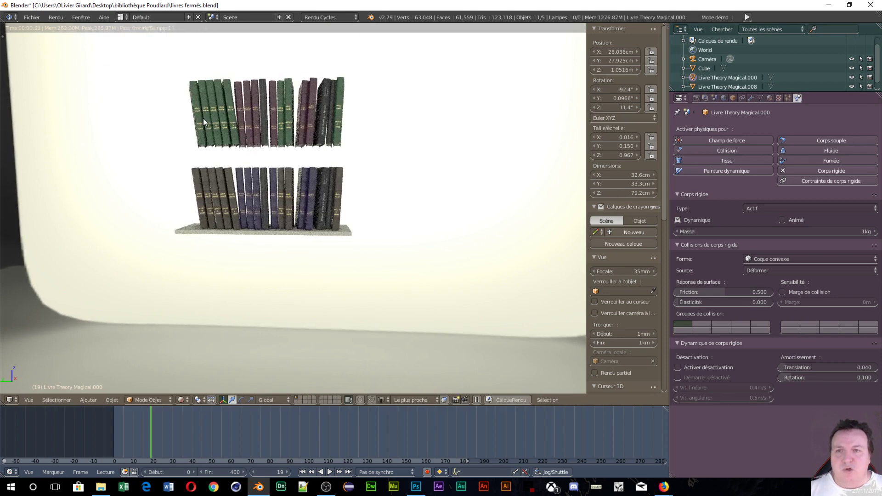
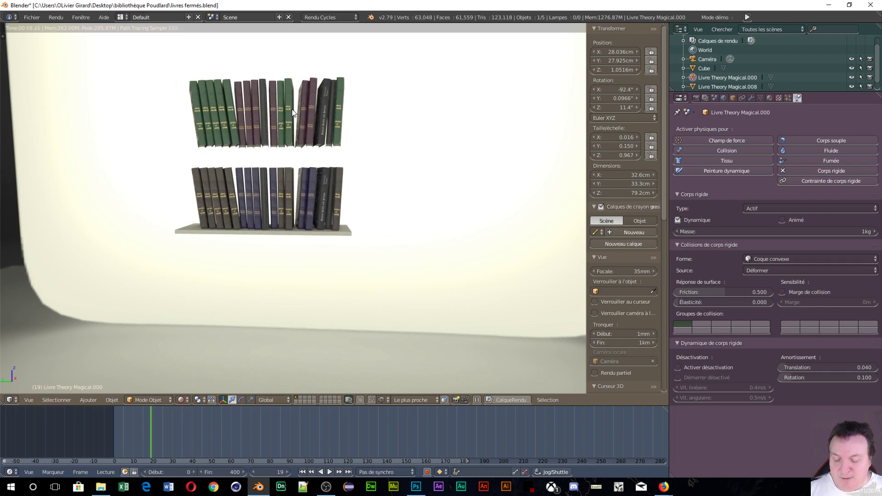
key(s)
key(y)
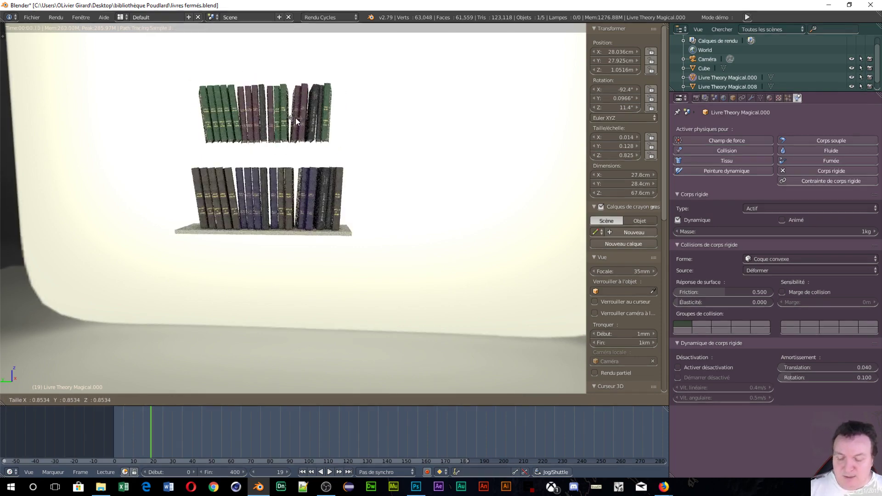
text(-1)
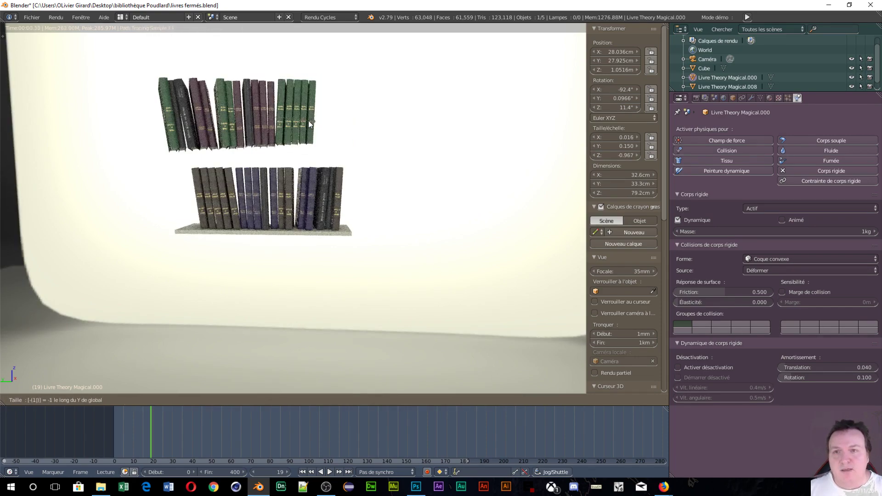
key(Return)
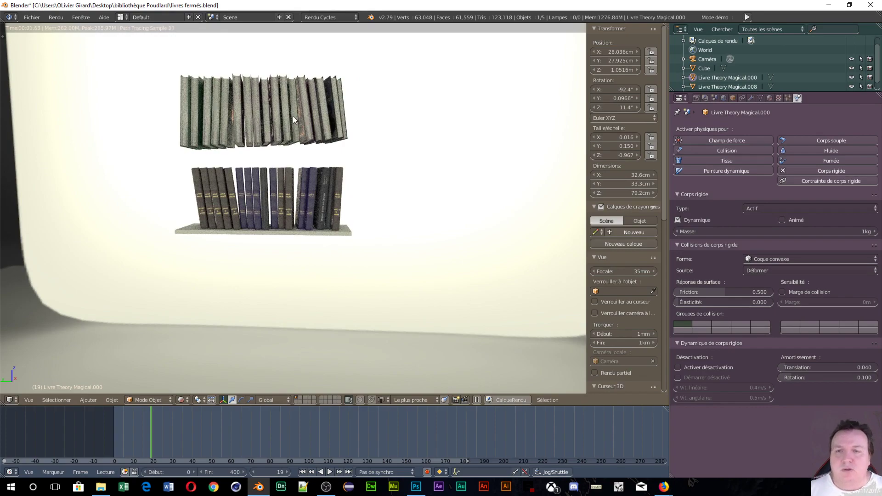
middle_drag(293, 116, 476, 147)
scroll(475, 147, down, 5)
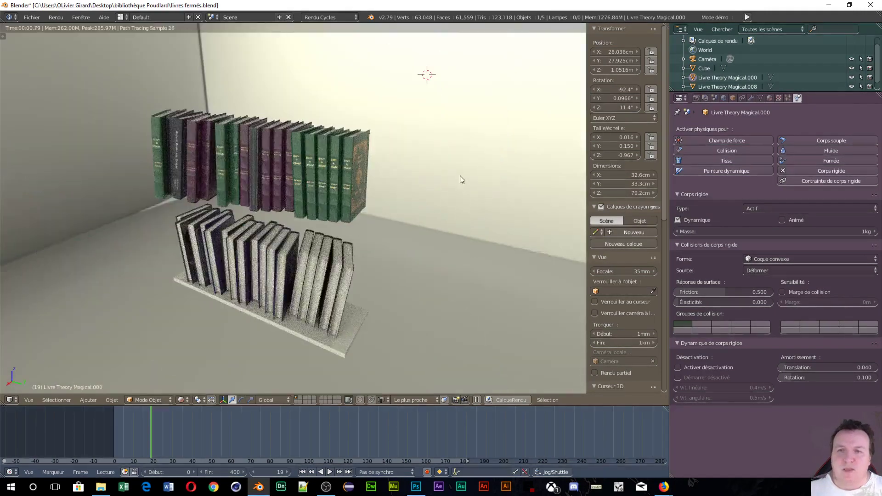
scroll(458, 179, down, 4)
middle_drag(431, 211, 290, 214)
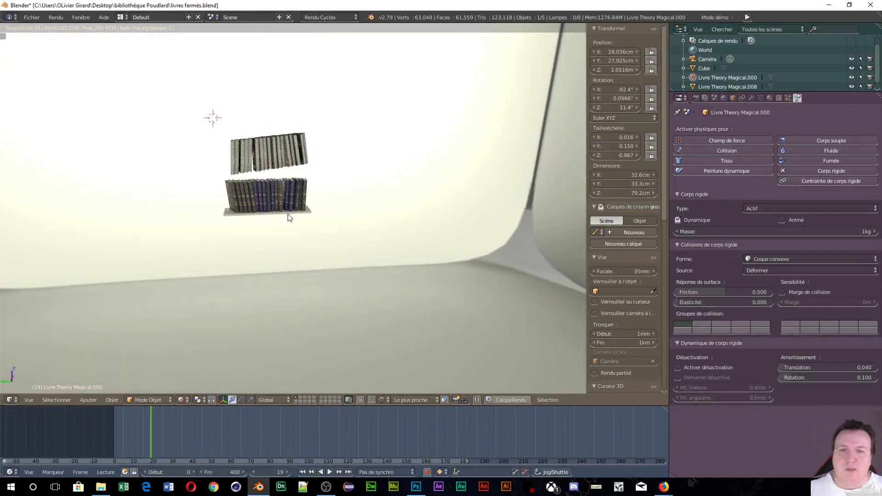
Step: Remove the rigid body physics from the upper book row, the lower book row and the shelf board
click(784, 167)
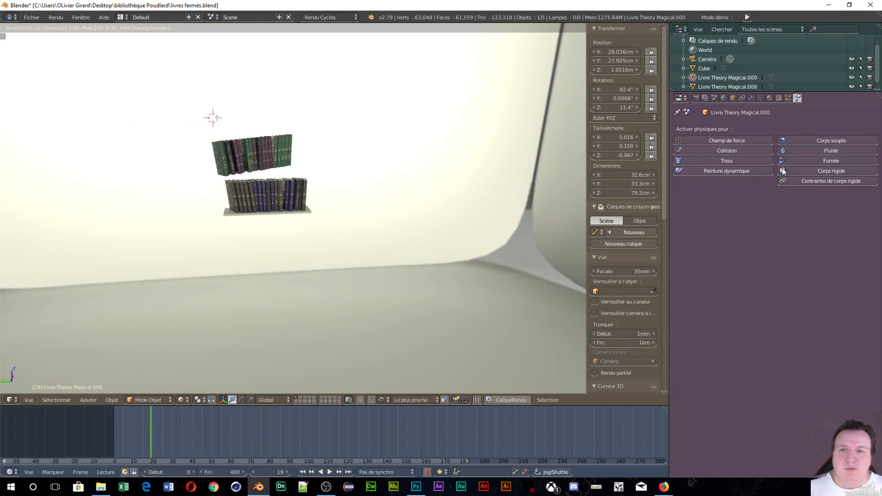
right_click(285, 192)
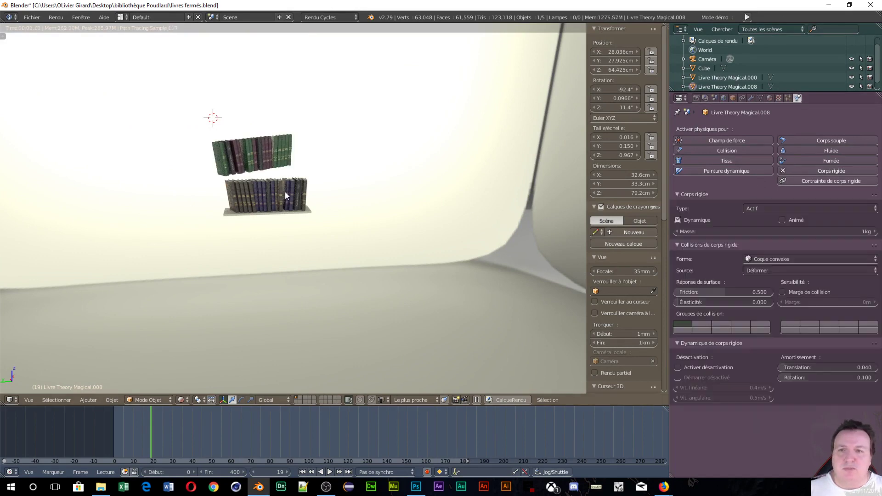
click(783, 171)
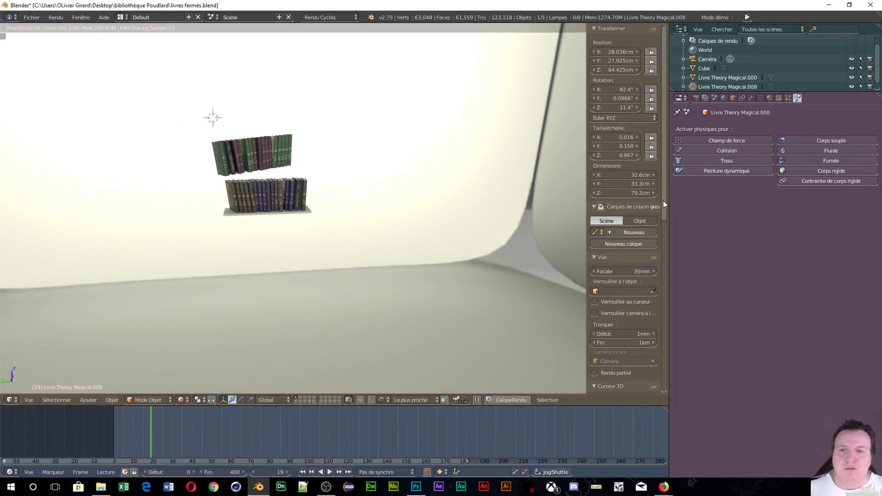
right_click(232, 219)
click(784, 171)
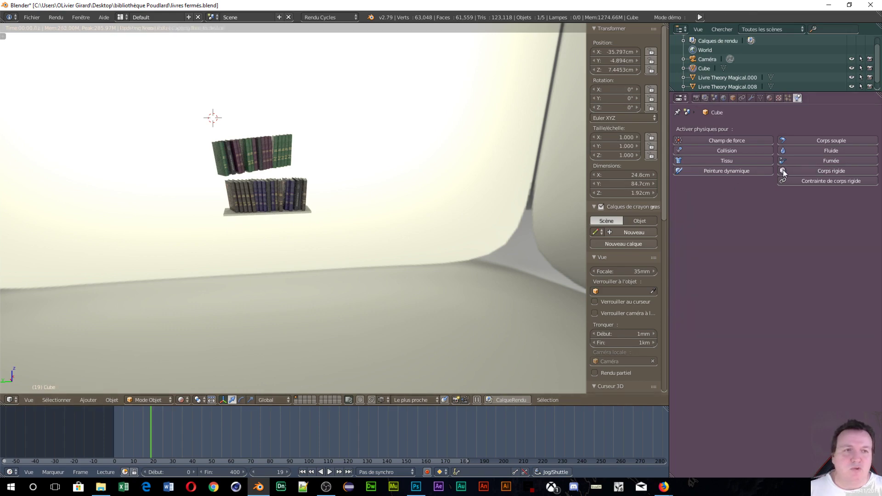
Step: Delete the upper book row and the shelf board, keeping only the lower row of books
scroll(204, 240, up, 5)
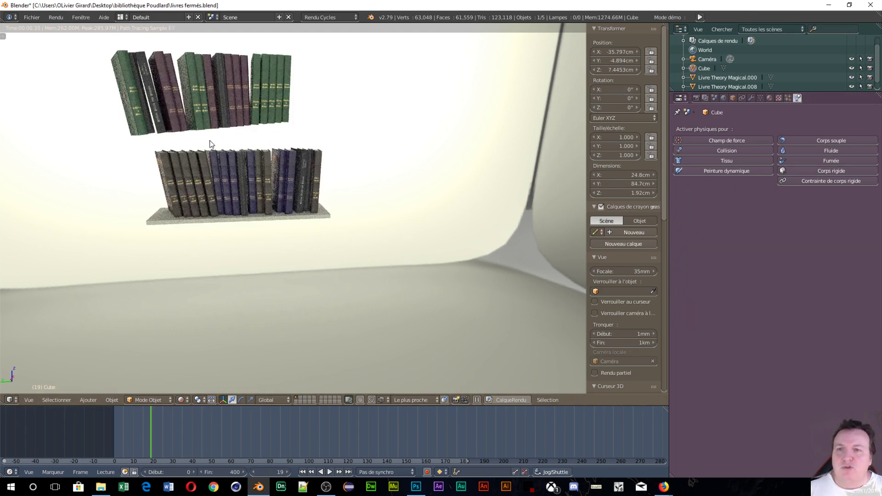
right_click(197, 106)
key(x)
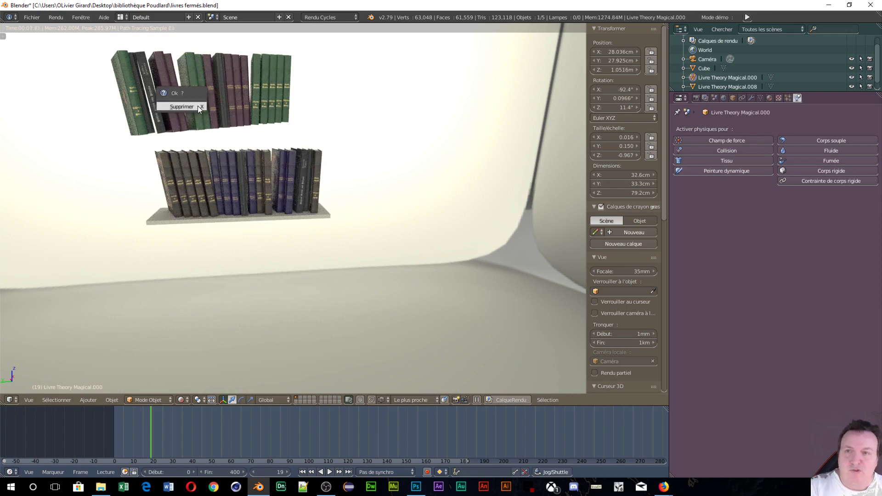
click(206, 106)
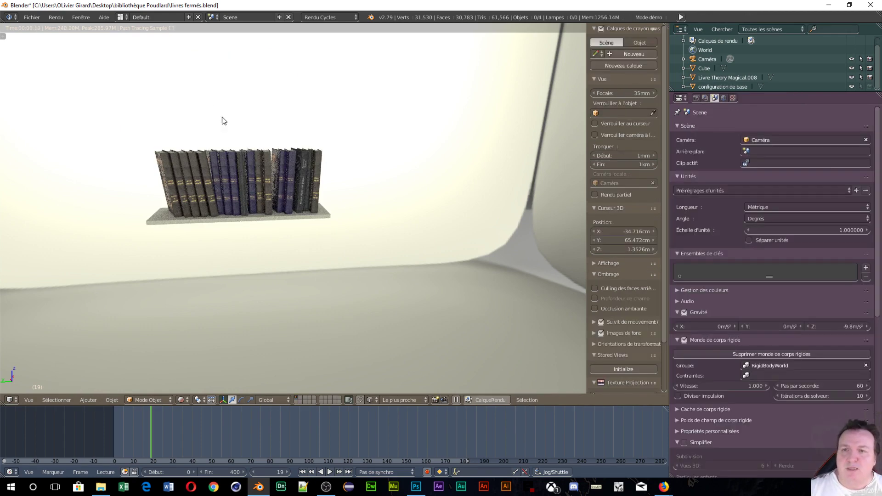
right_click(163, 219)
key(x)
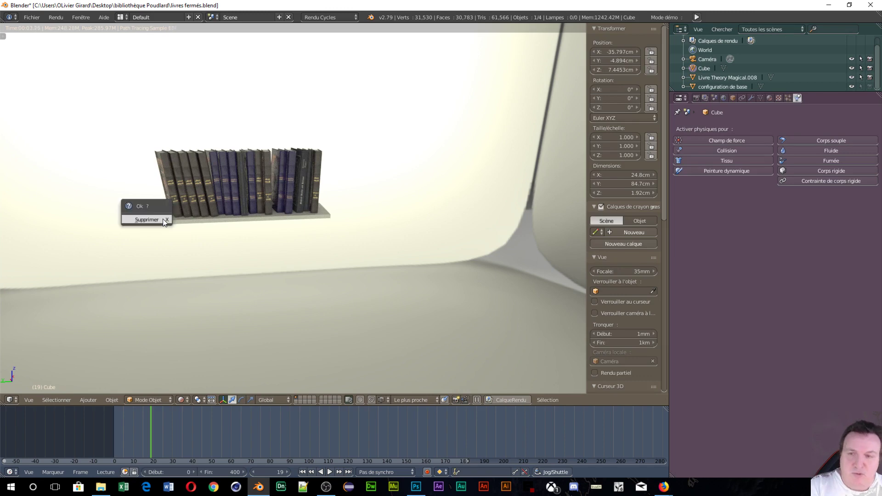
click(146, 218)
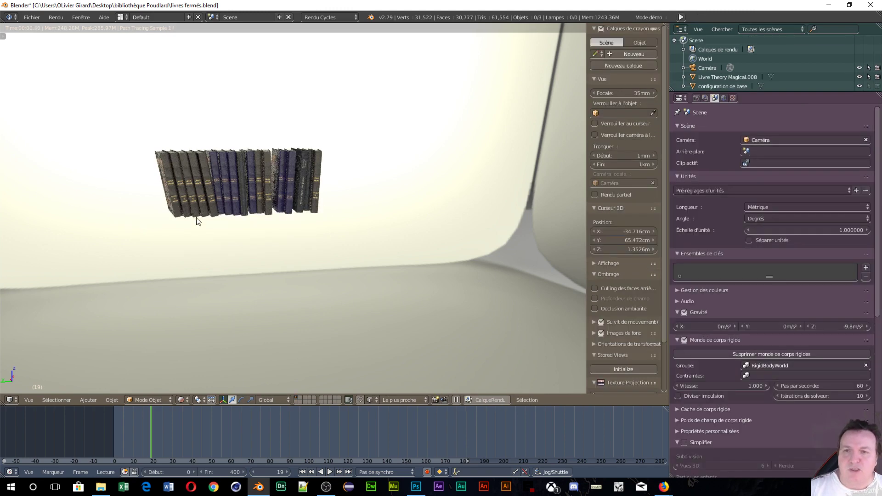
Step: Rename the remaining book row object as "Pile de livres"
right_click(213, 167)
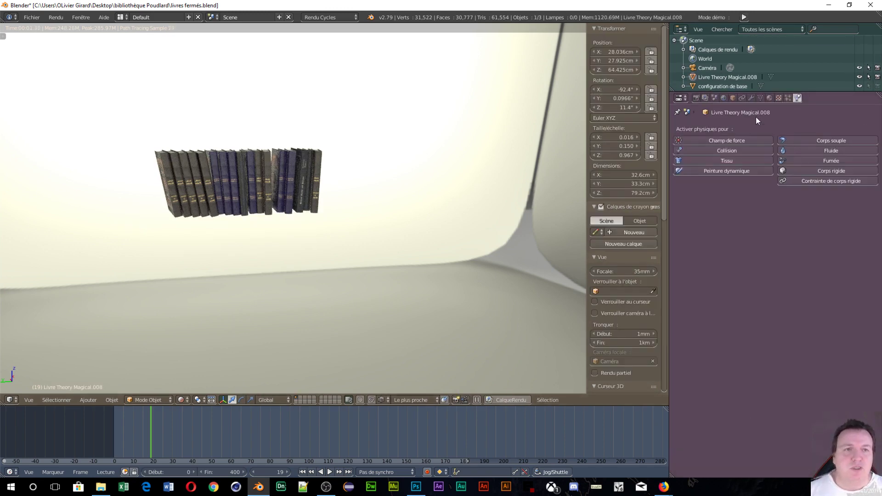
click(733, 98)
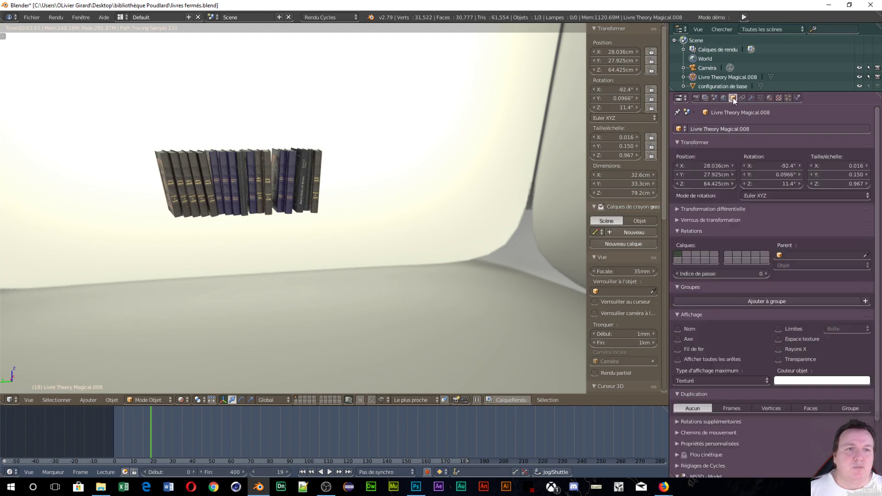
click(738, 126)
text(Pile de livre)
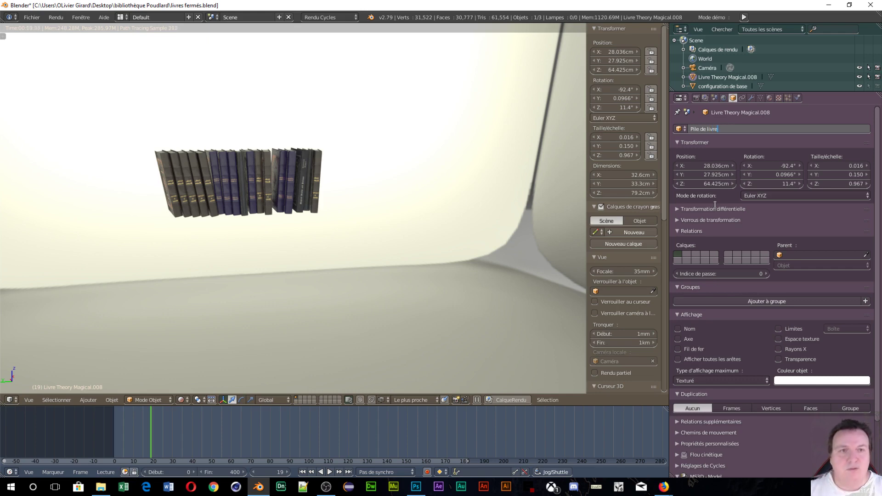
text(s)
key(Return)
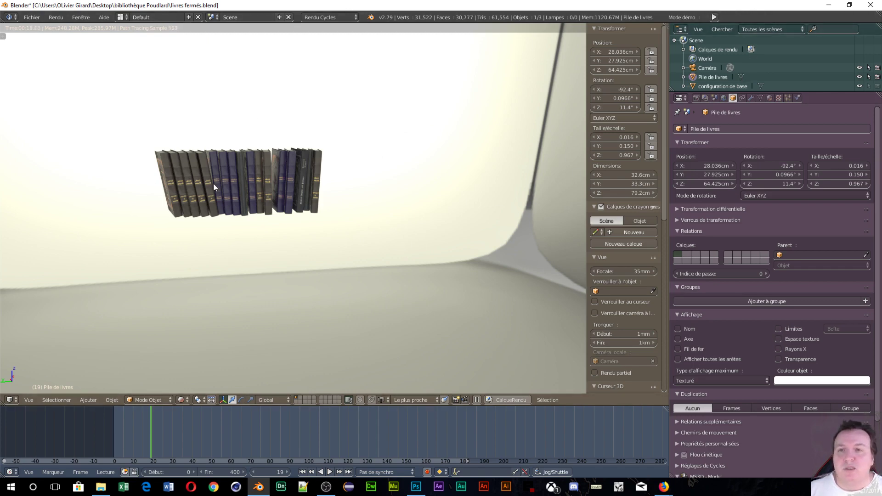
Step: Open the recent file bibliothèque poudlard.blend
middle_drag(213, 183, 288, 222)
scroll(290, 222, up, 3)
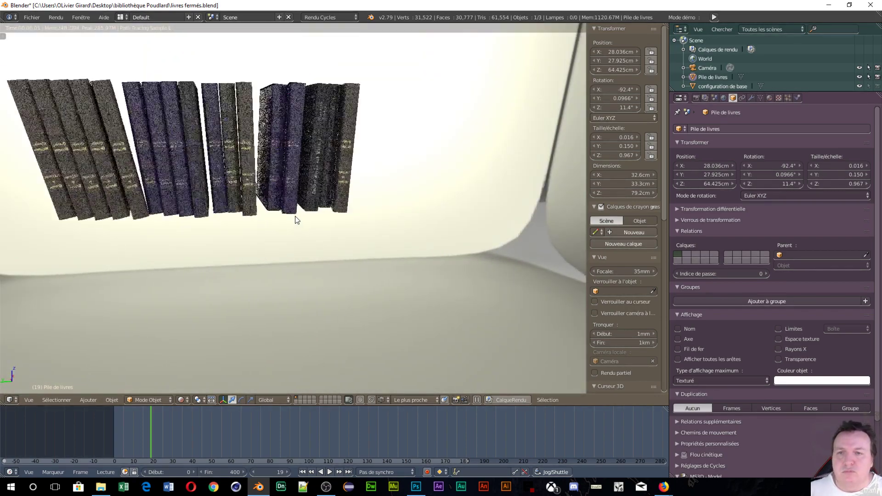
middle_drag(262, 175, 338, 157)
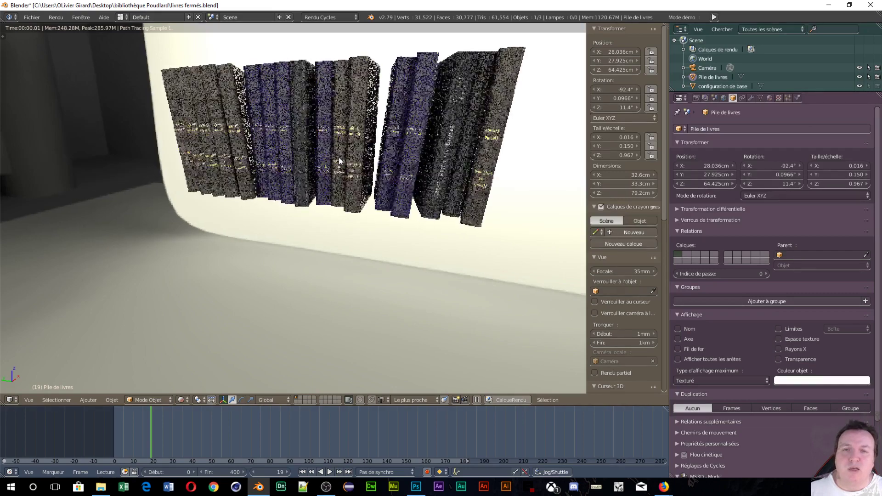
scroll(338, 158, down, 2)
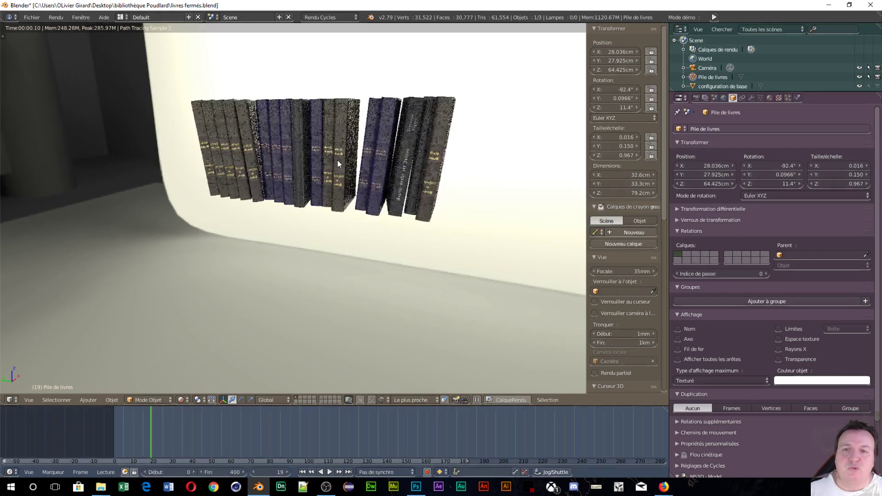
click(29, 18)
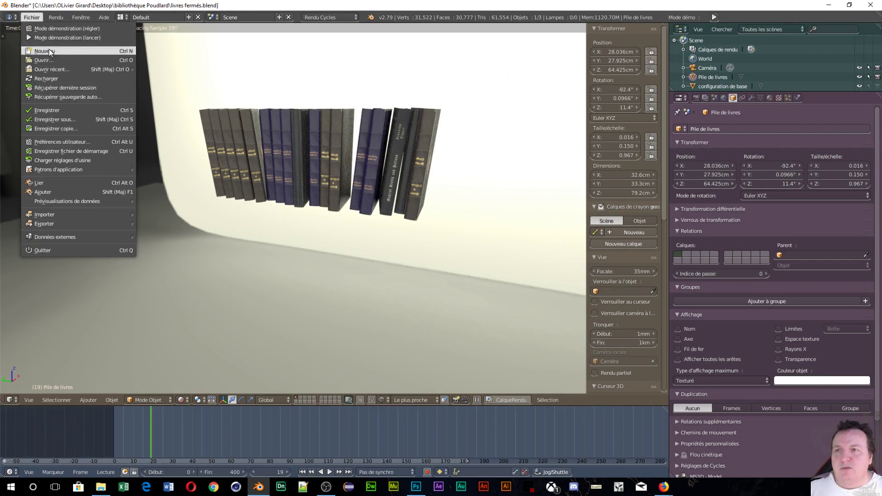
mouse_move(55, 69)
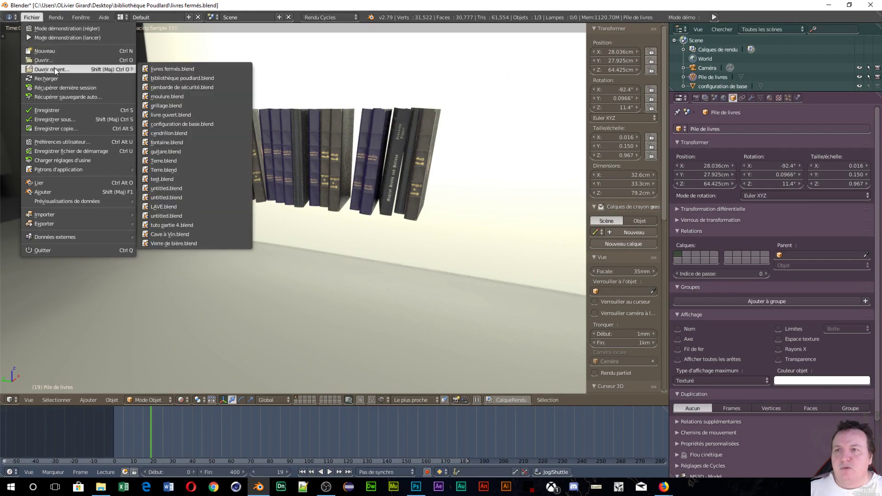
click(178, 78)
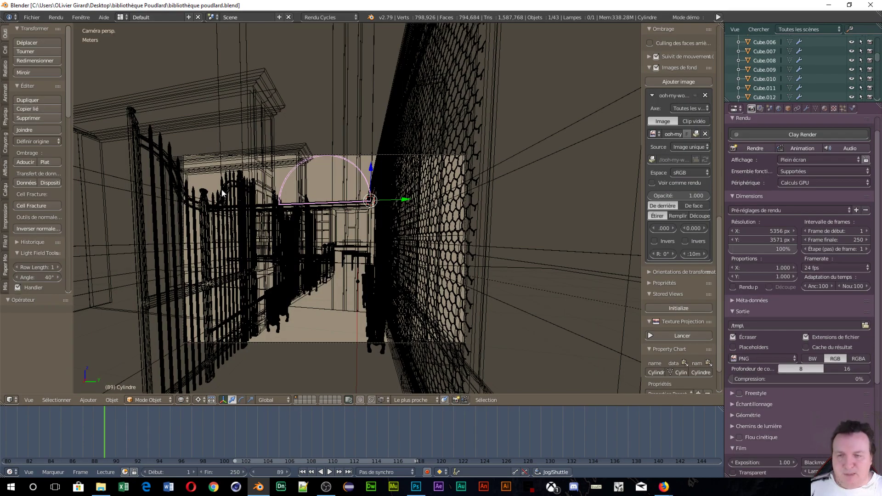
Step: Select the bookcase object Cube.000 beside the staircase and snap the 3D cursor to it
scroll(230, 191, down, 4)
middle_drag(366, 285, 437, 306)
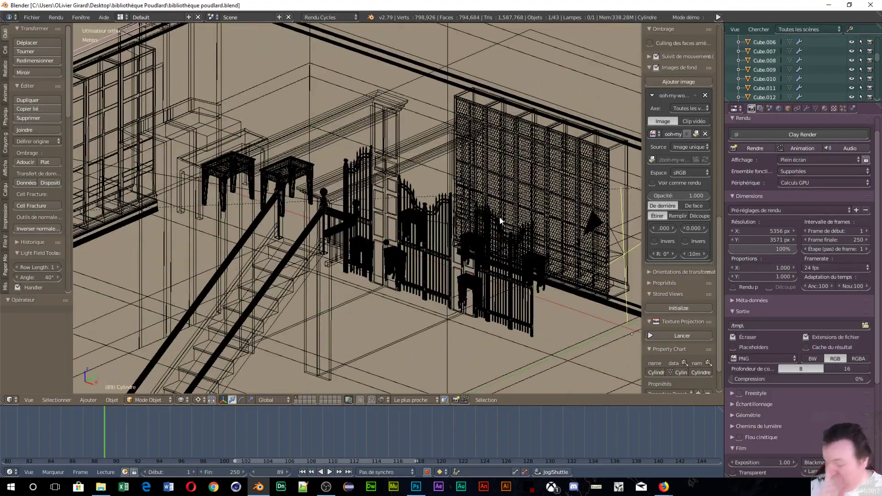
scroll(498, 219, down, 3)
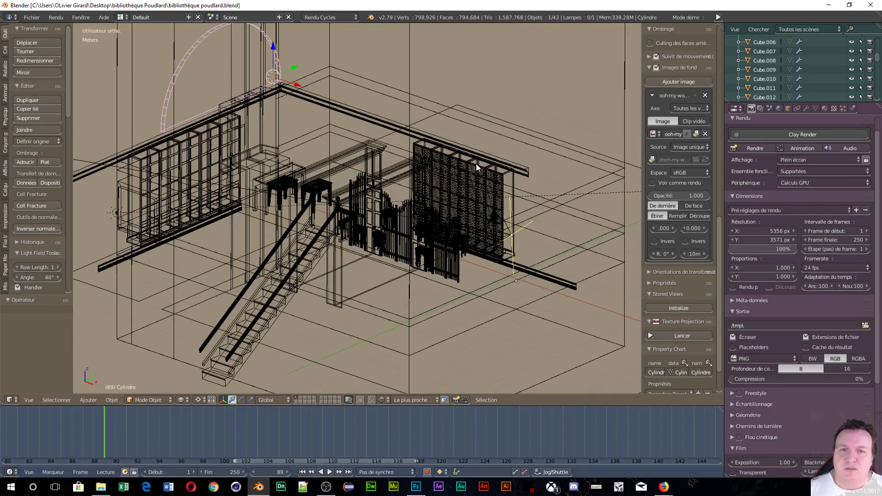
click(367, 161)
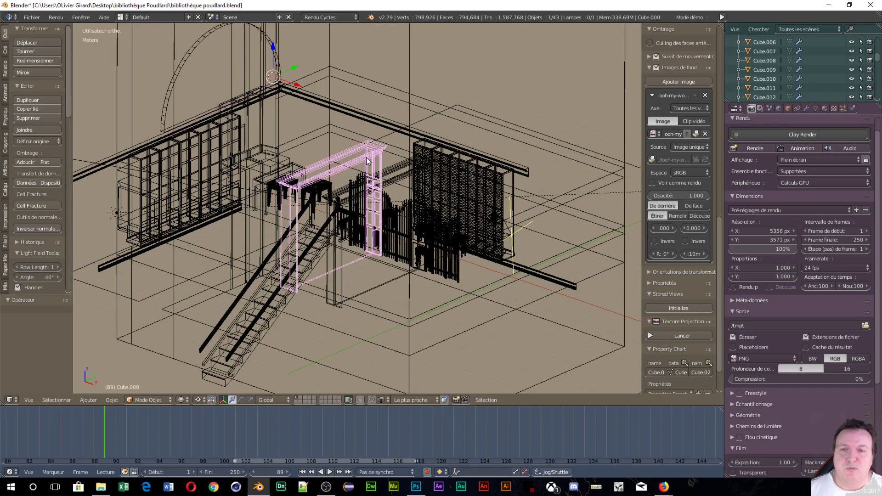
middle_drag(427, 194, 302, 186)
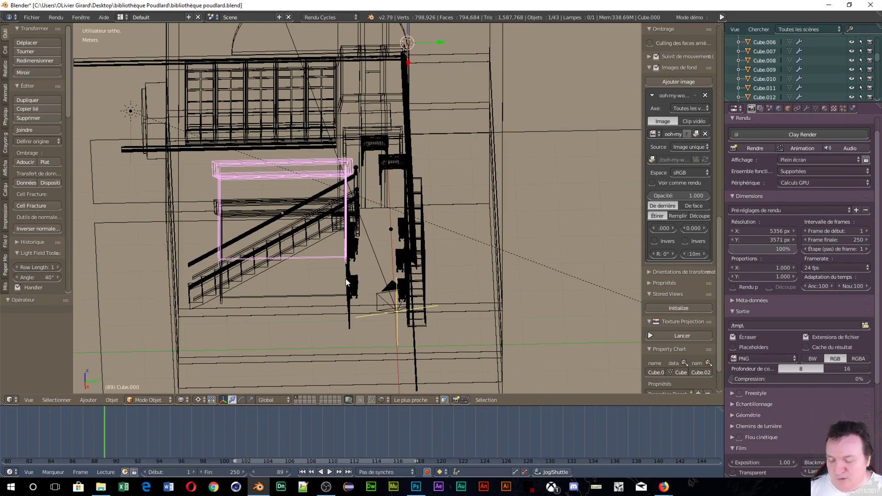
key(shift+s)
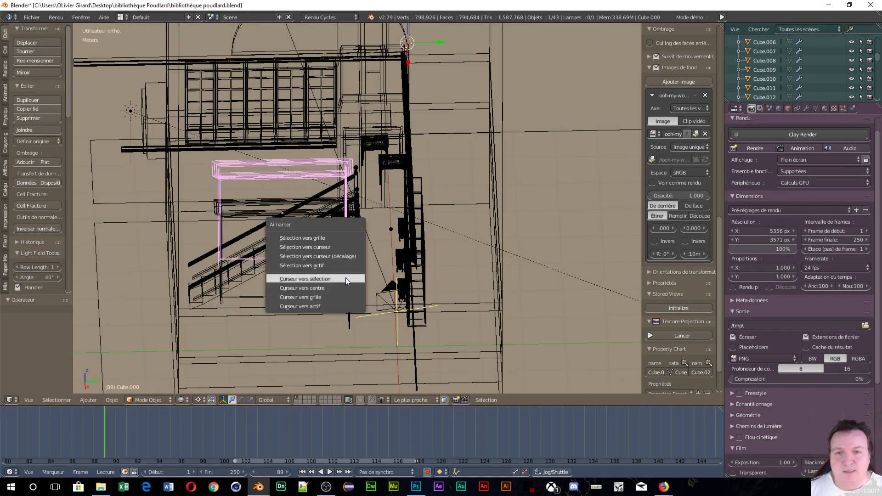
click(296, 278)
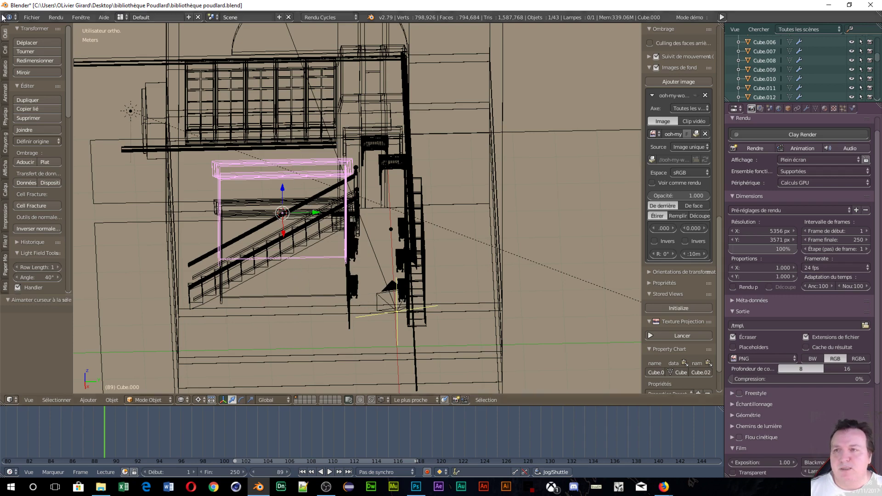
click(33, 18)
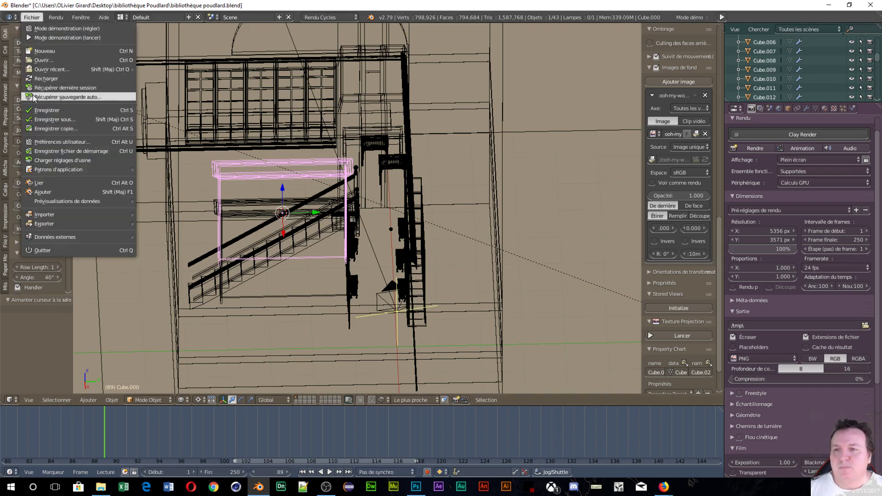
click(49, 193)
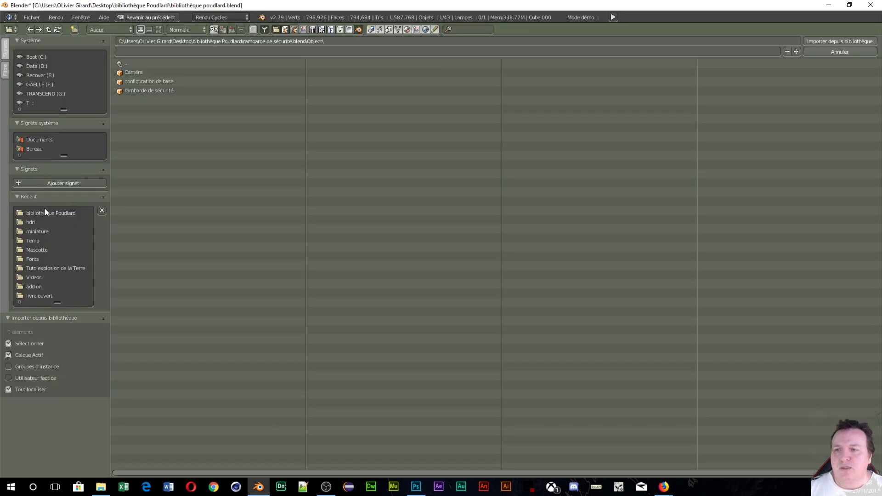
click(118, 63)
click(118, 62)
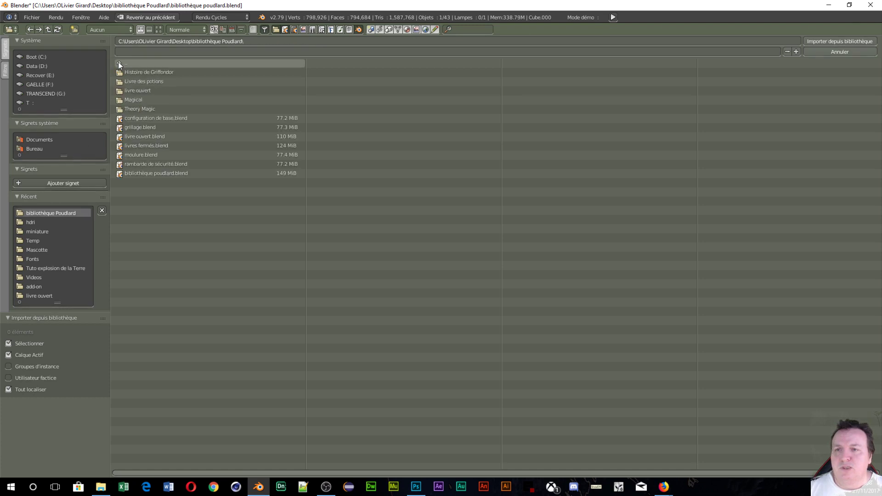
click(144, 144)
click(133, 136)
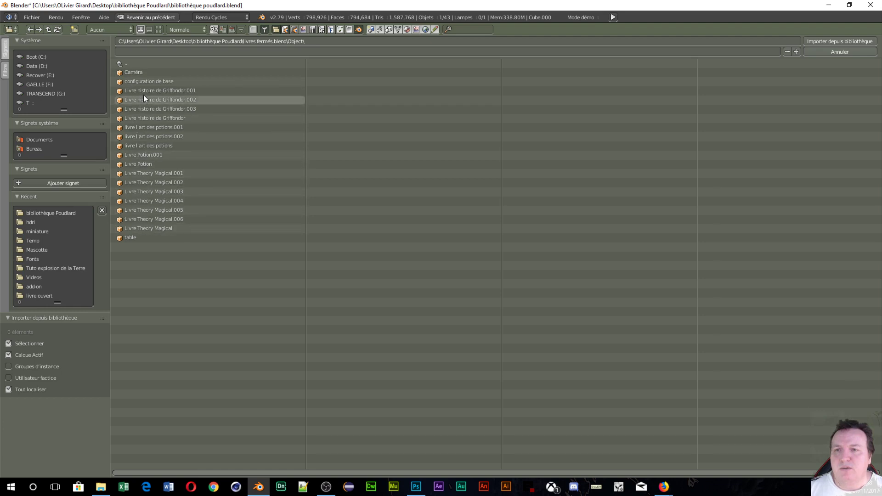
click(829, 5)
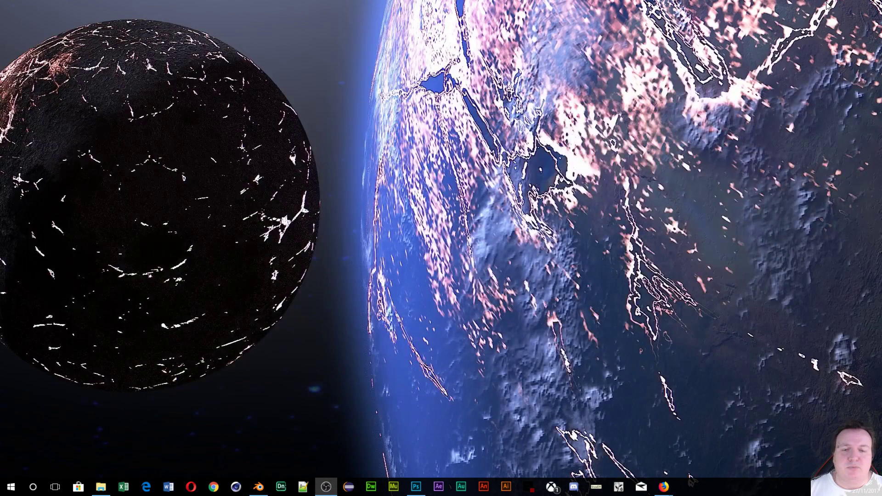
click(258, 486)
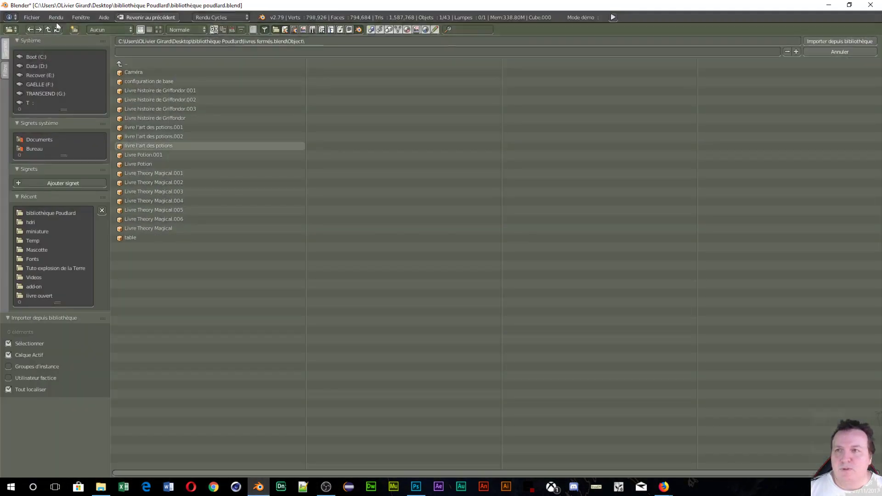
click(829, 50)
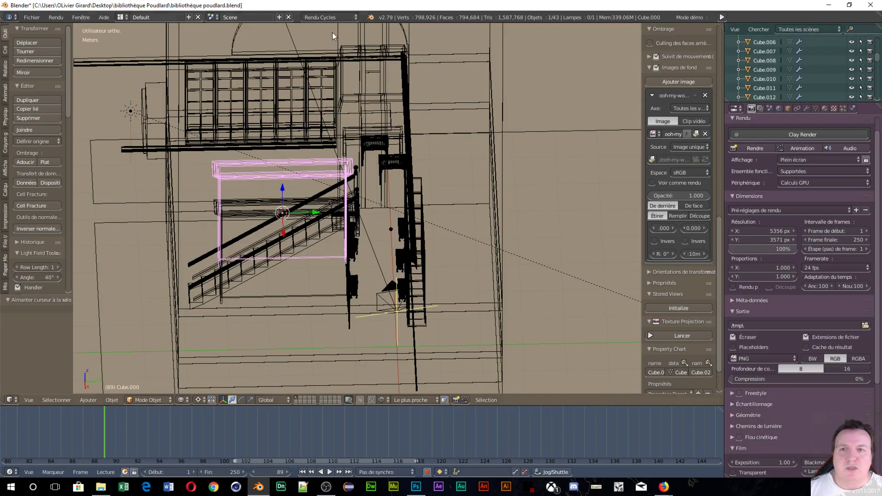
Step: Recover the auto-saved version of livres fermés.blend from the Temp folder
click(44, 16)
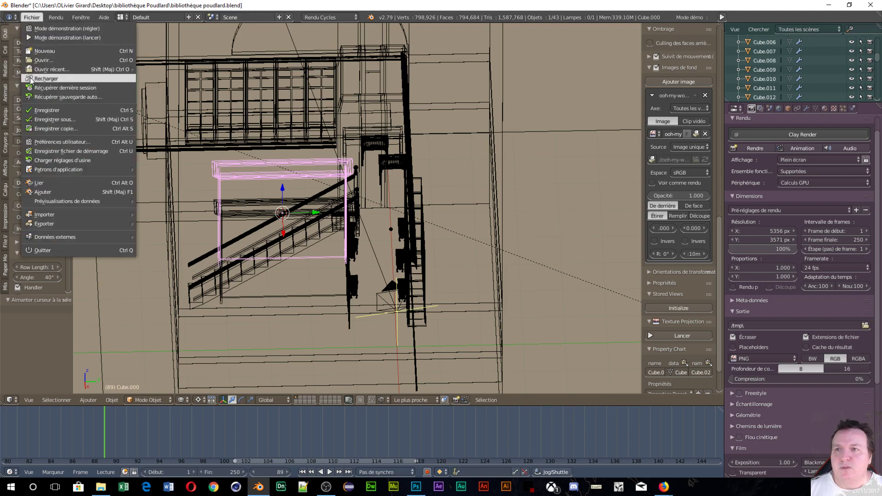
mouse_move(37, 72)
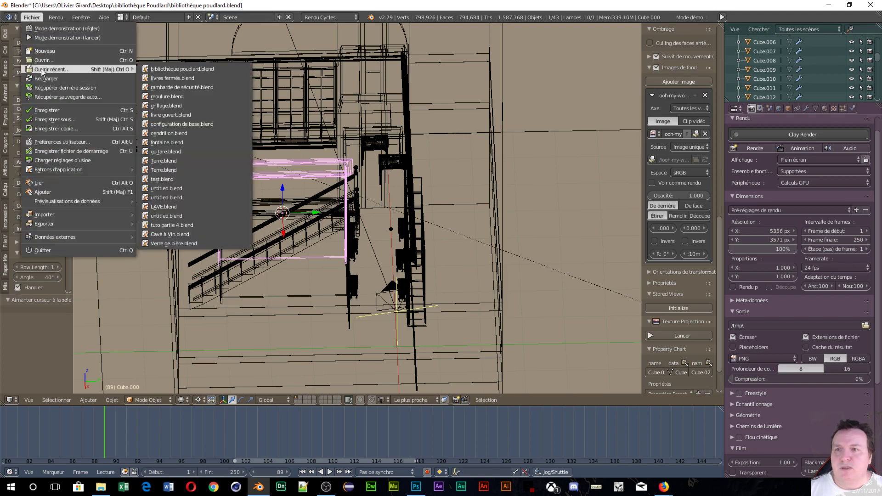
click(72, 95)
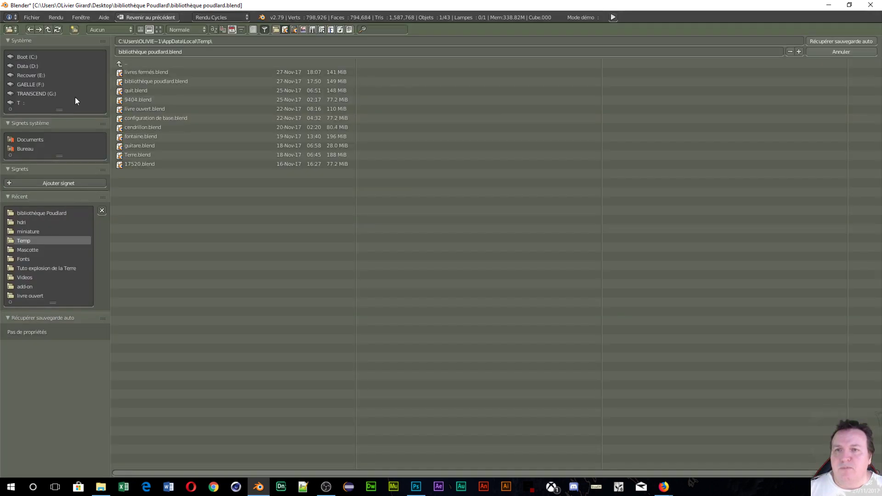
click(160, 72)
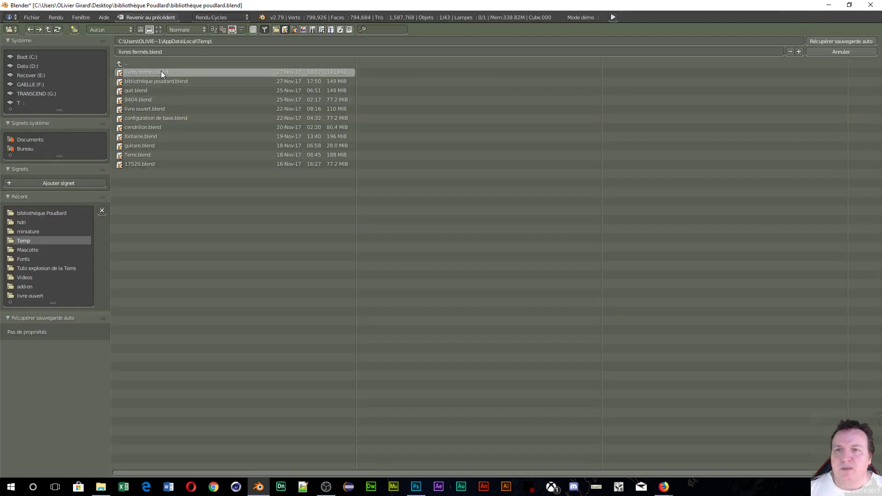
click(832, 41)
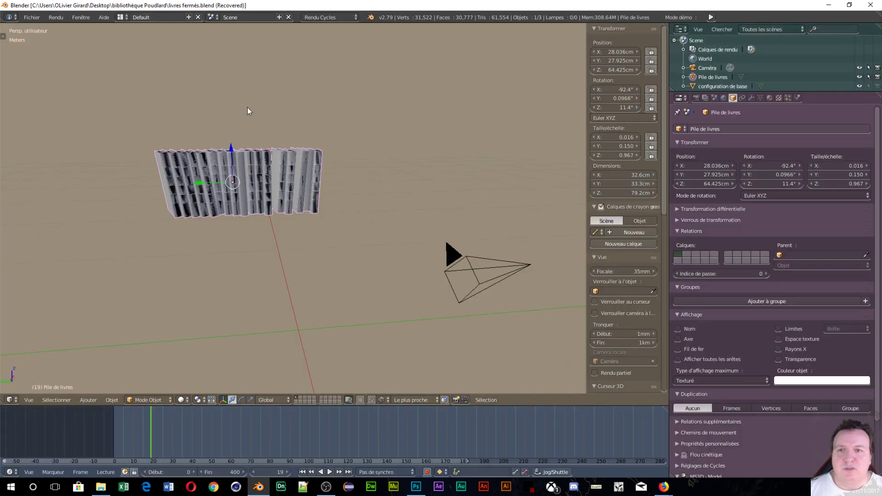
Step: Save the recovered book row scene as a new file named piles de livres.blend in the bibliothèque Poudlard folder
click(41, 18)
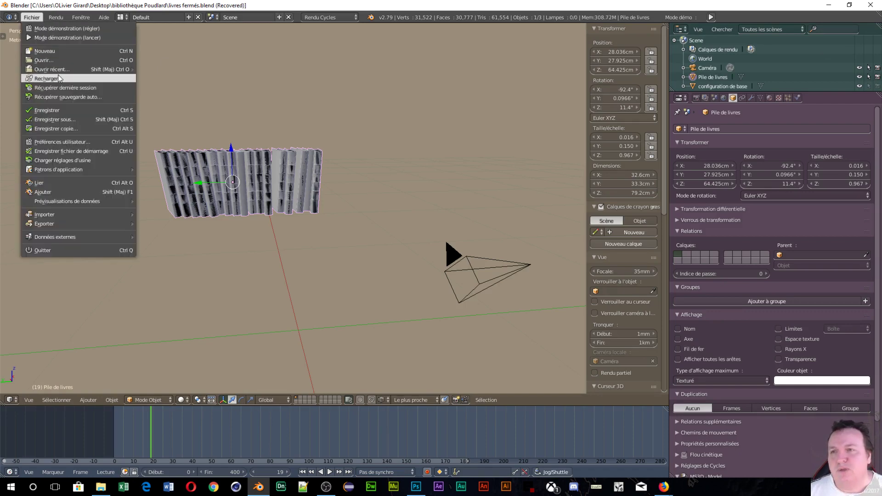
mouse_move(50, 68)
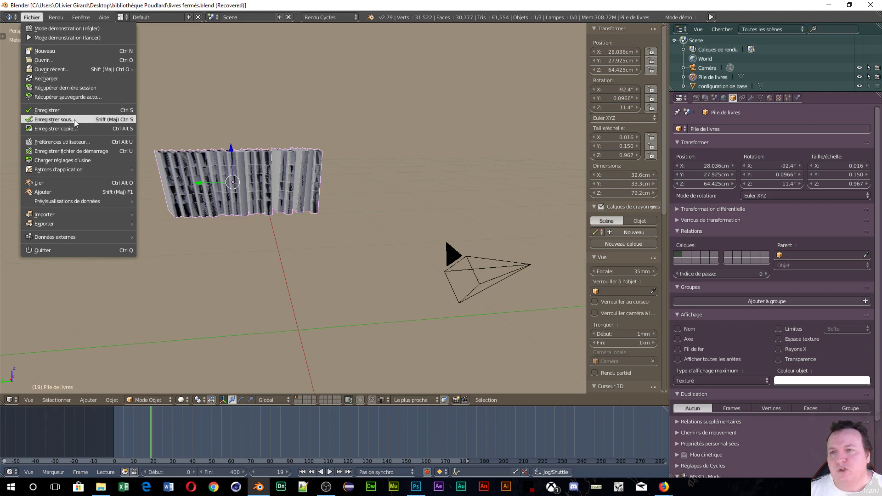
click(73, 120)
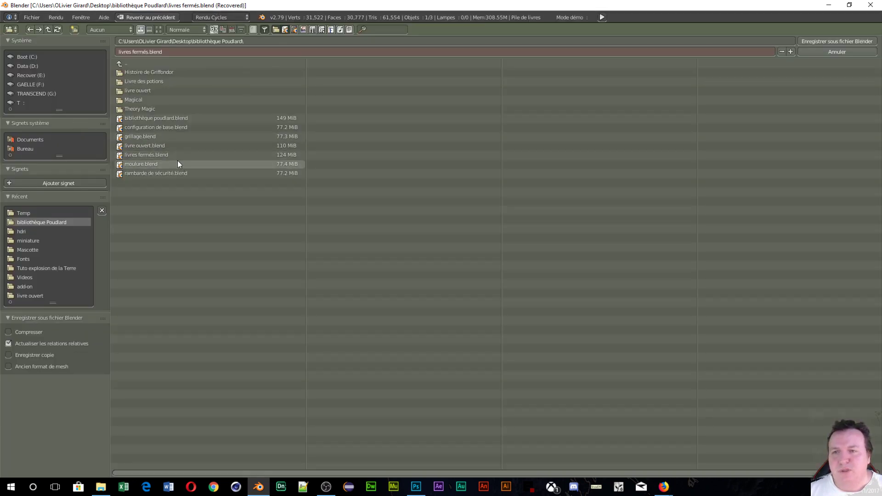
click(180, 51)
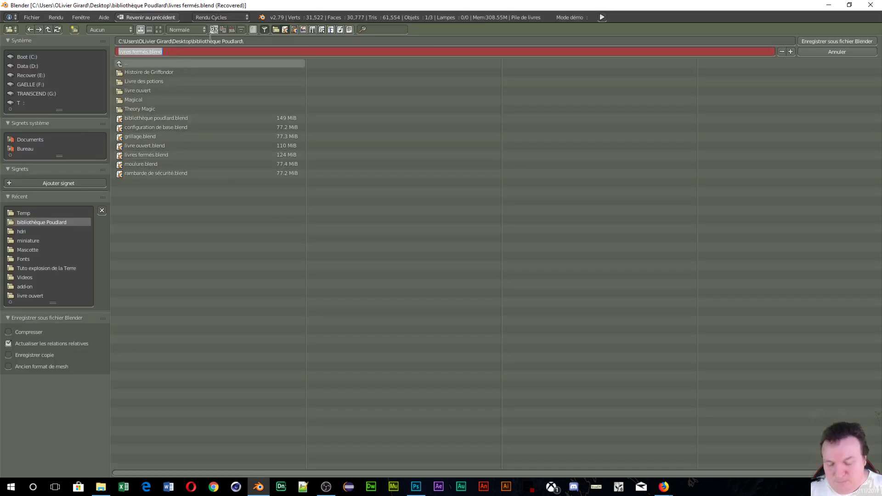
text(piles de)
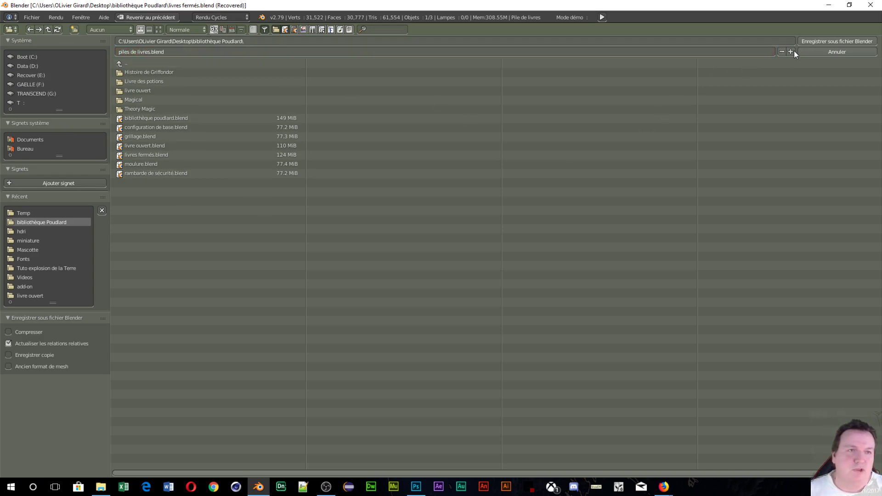
click(814, 40)
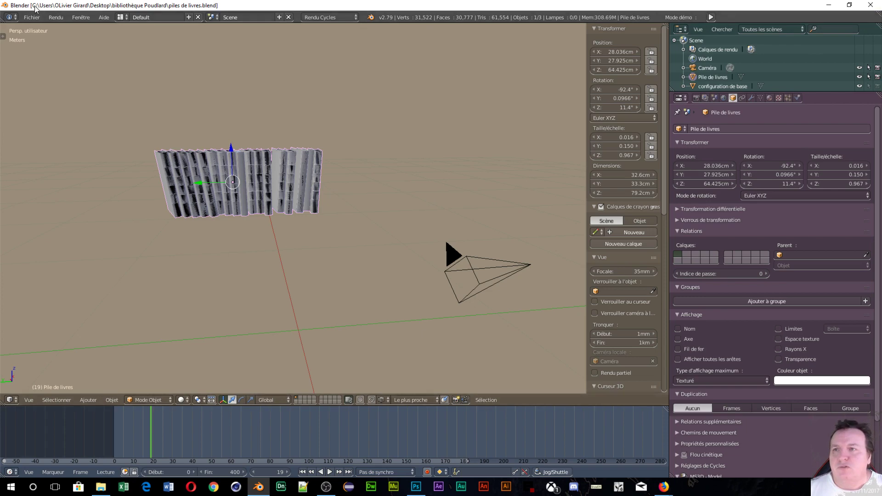
Step: Reopen the recent file bibliothèque poudlard.blend
click(36, 18)
mouse_move(52, 69)
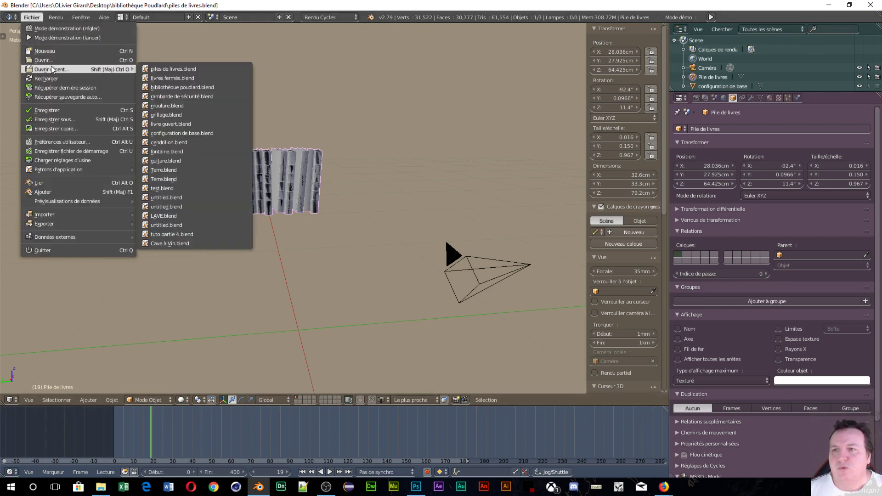
click(190, 87)
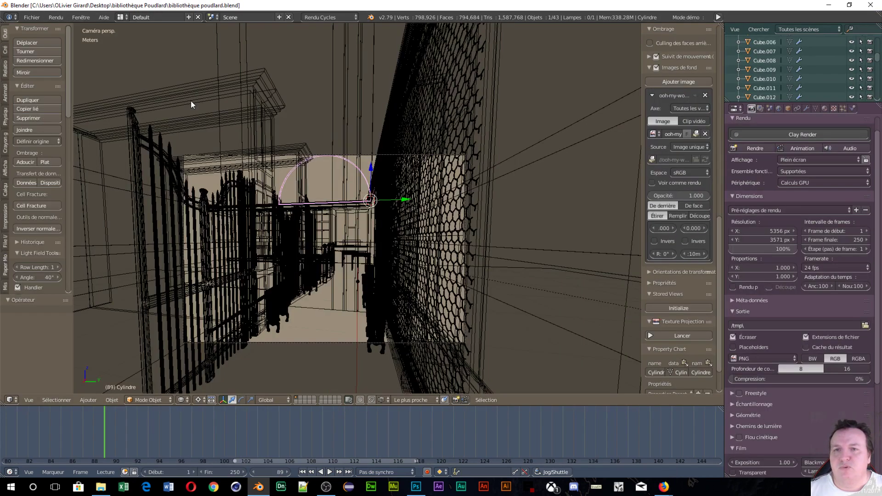
Step: Select the bookcase Cube.000 behind the staircase and snap the 3D cursor to it
middle_drag(201, 224, 281, 217)
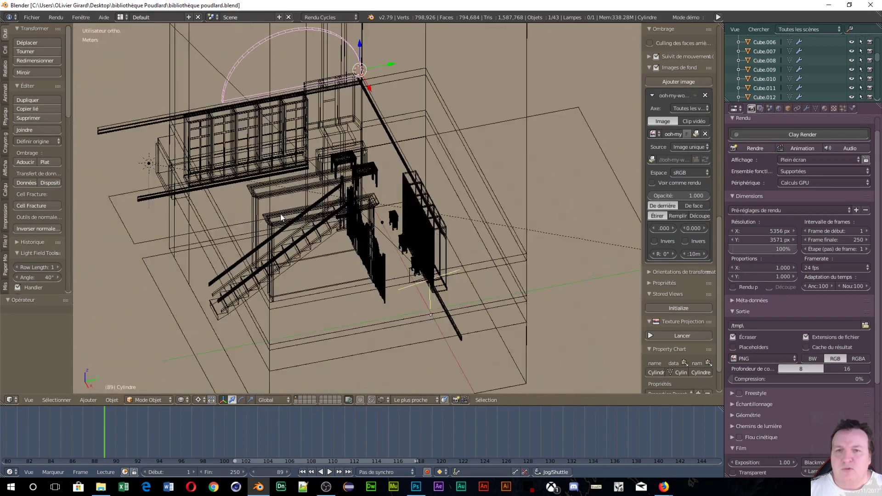
right_click(303, 186)
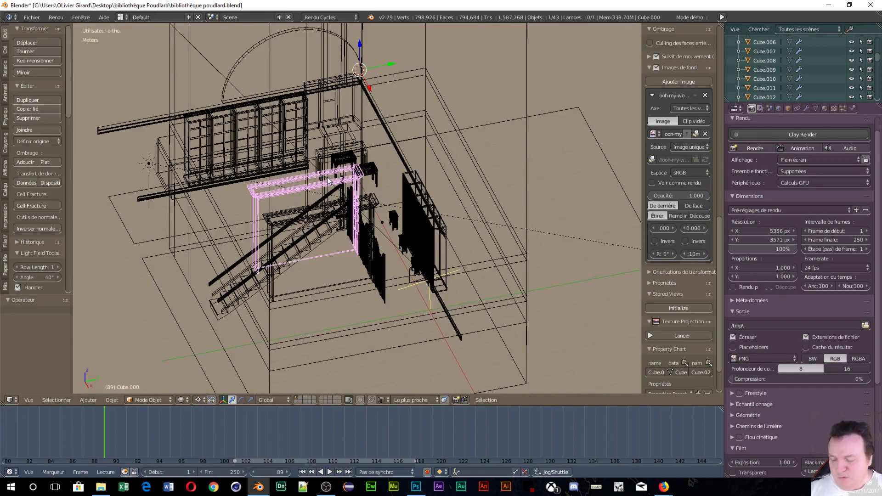
key(shift+s)
click(317, 174)
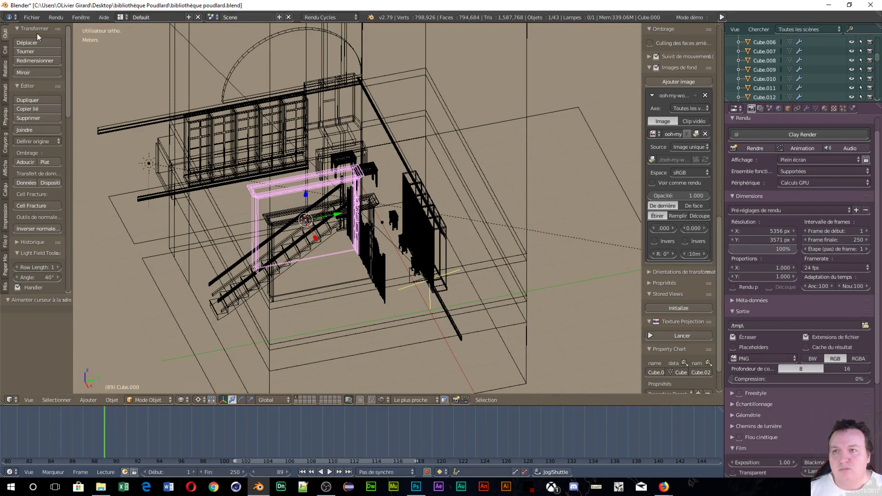
Step: Try to append the Pile de livres object from piles de livres.blend into the library scene
click(32, 17)
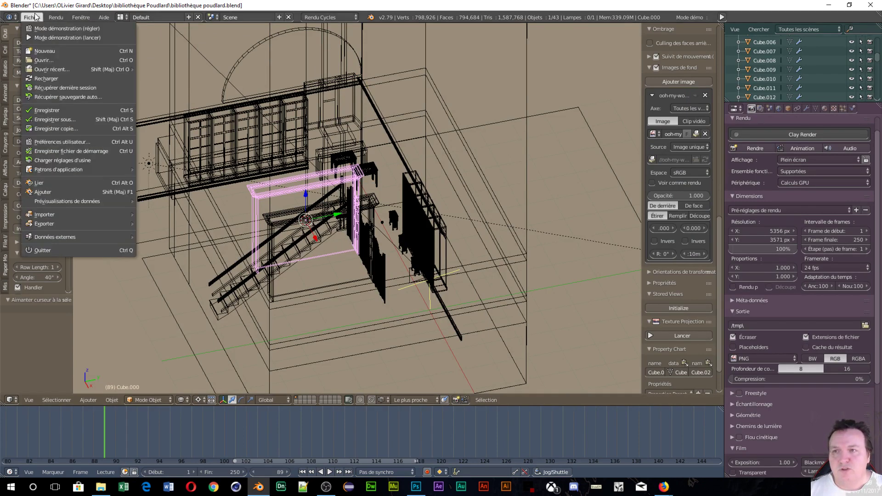
click(65, 192)
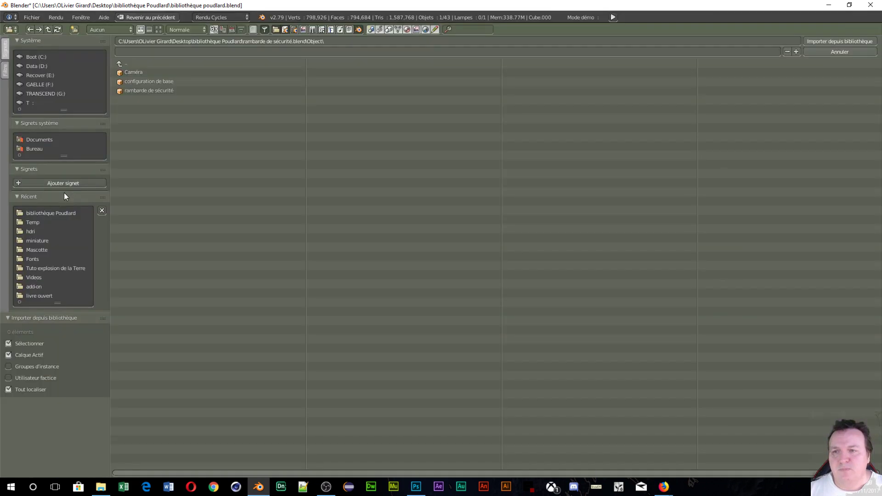
click(121, 72)
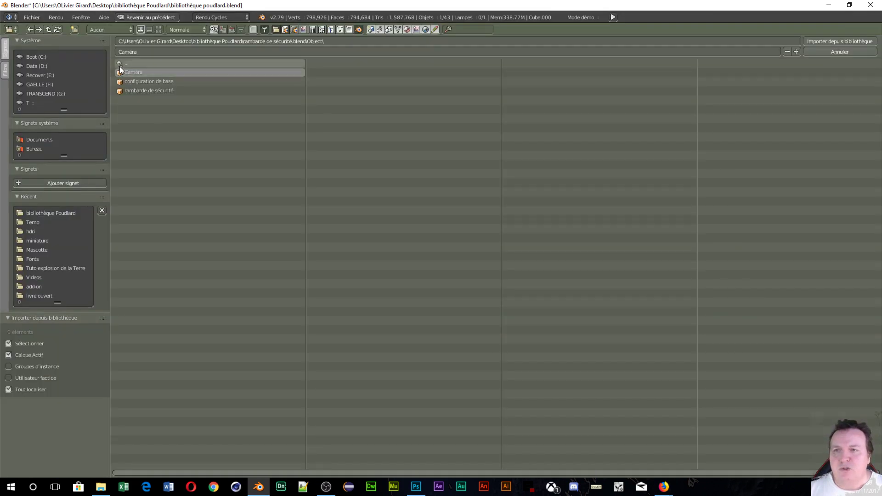
double_click(120, 64)
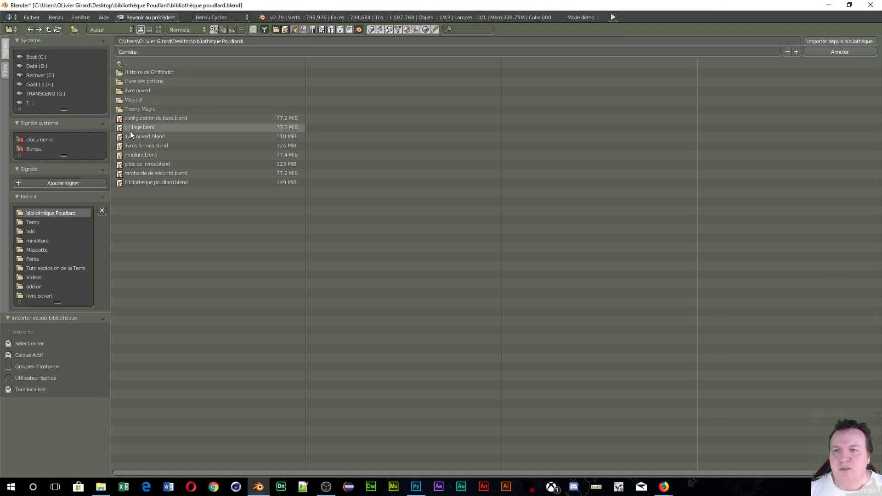
click(134, 164)
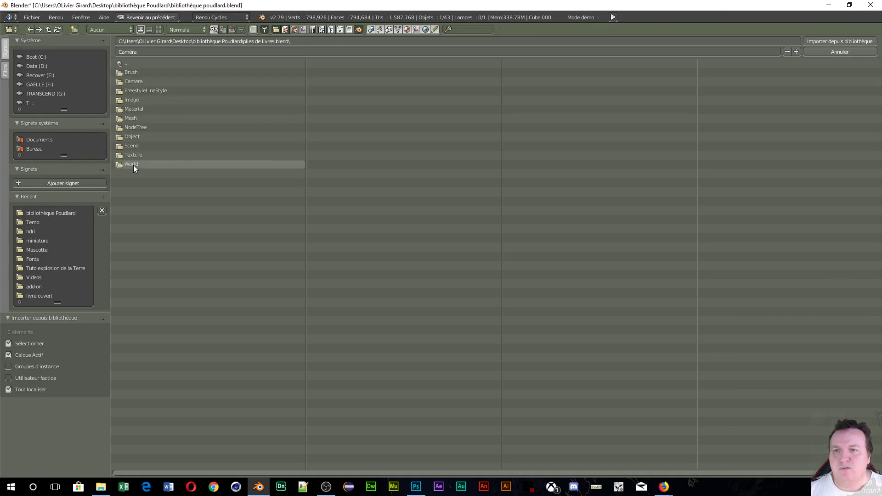
click(126, 138)
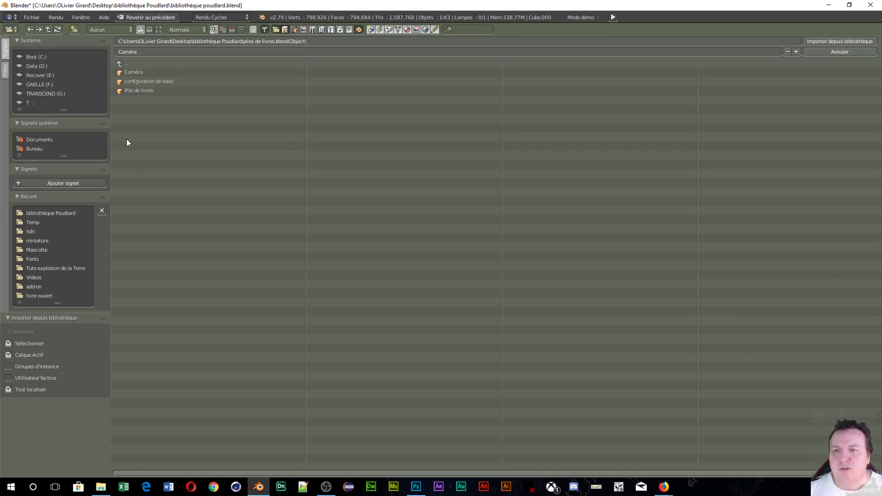
click(142, 92)
click(840, 41)
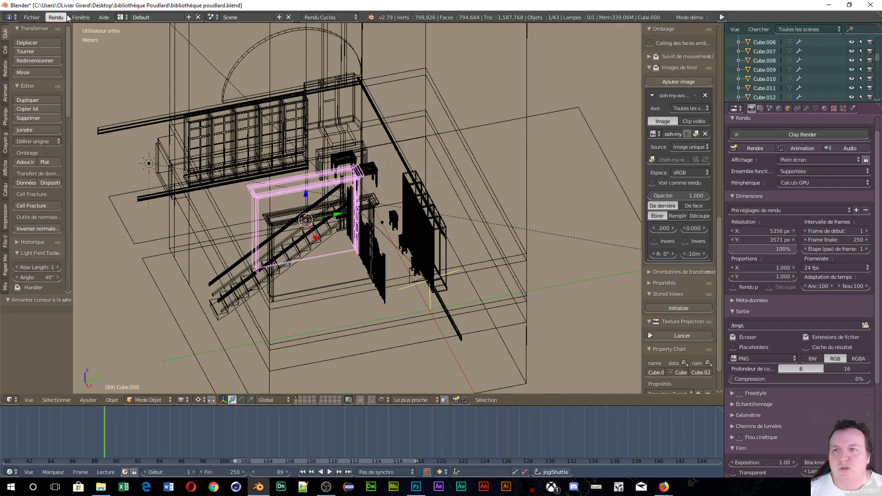
Step: Append the Pile de livres object from piles de livres.blend into the library scene
click(32, 17)
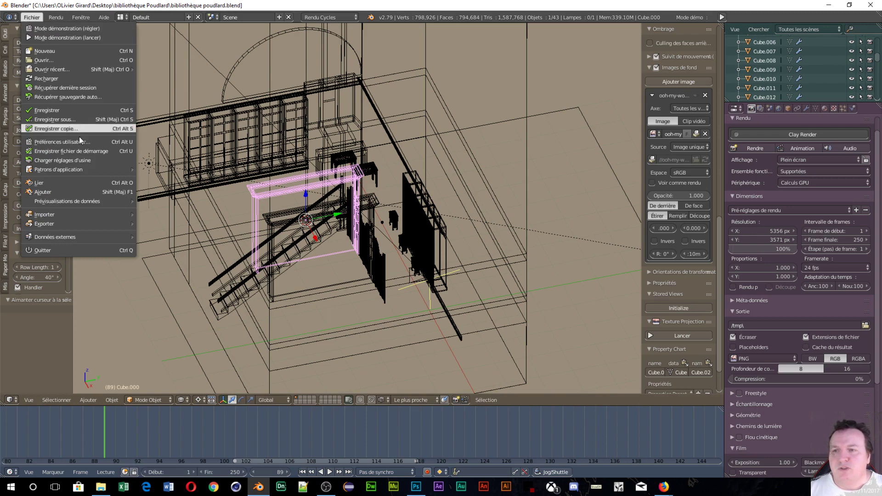
click(76, 192)
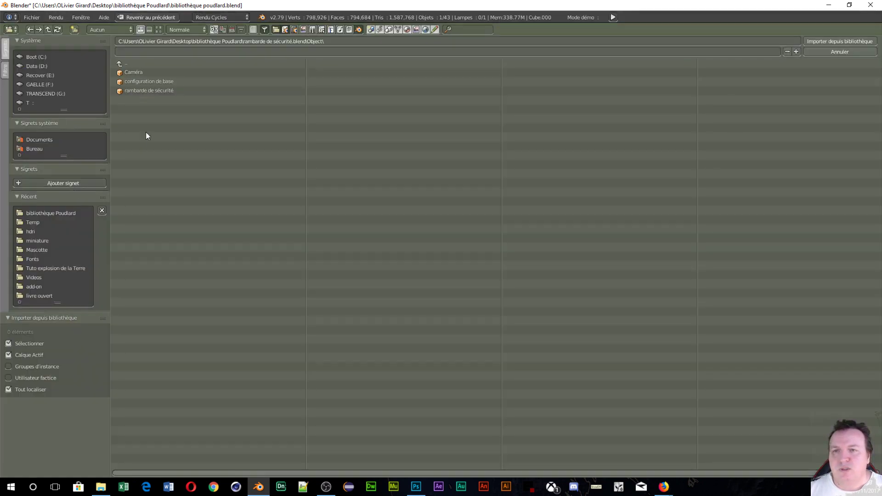
click(123, 63)
click(123, 62)
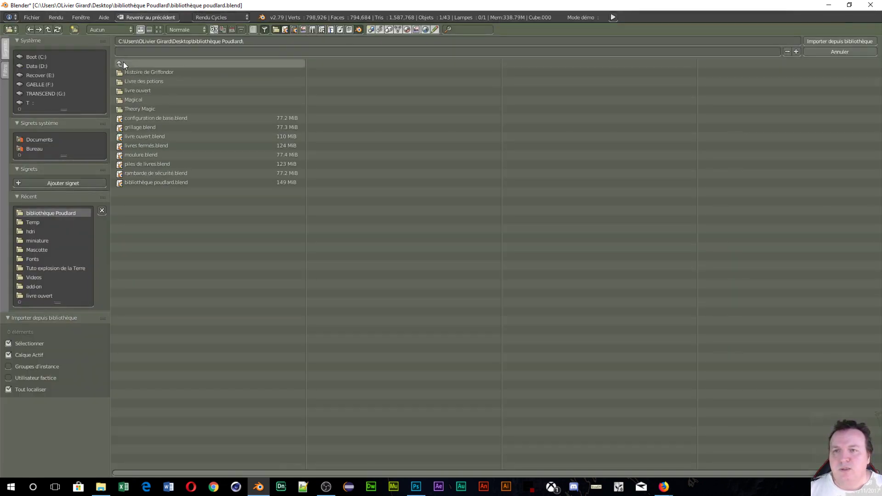
click(153, 164)
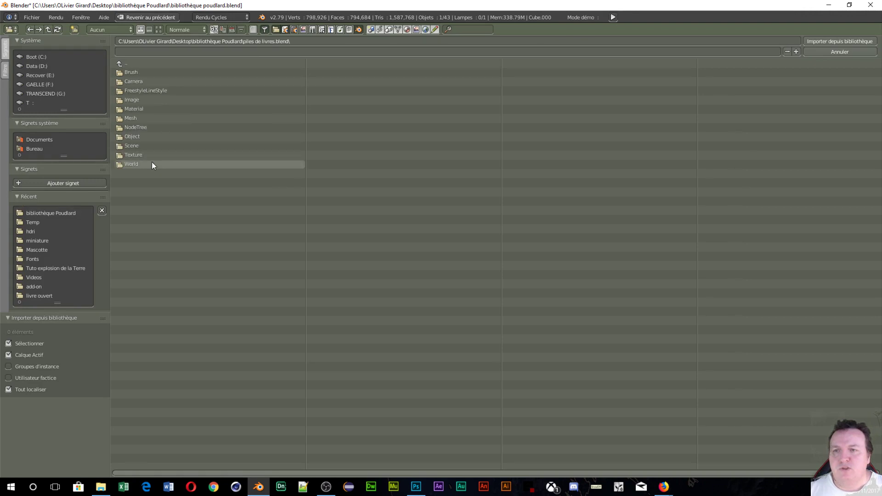
click(136, 138)
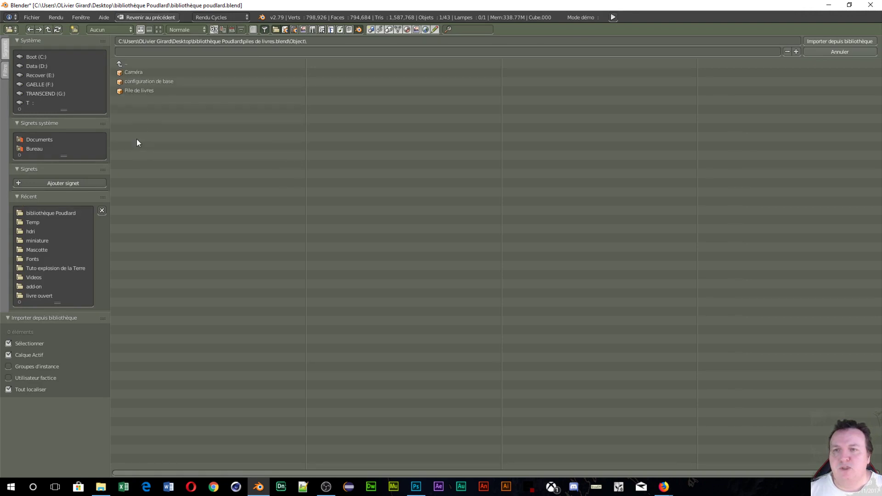
click(131, 95)
click(839, 41)
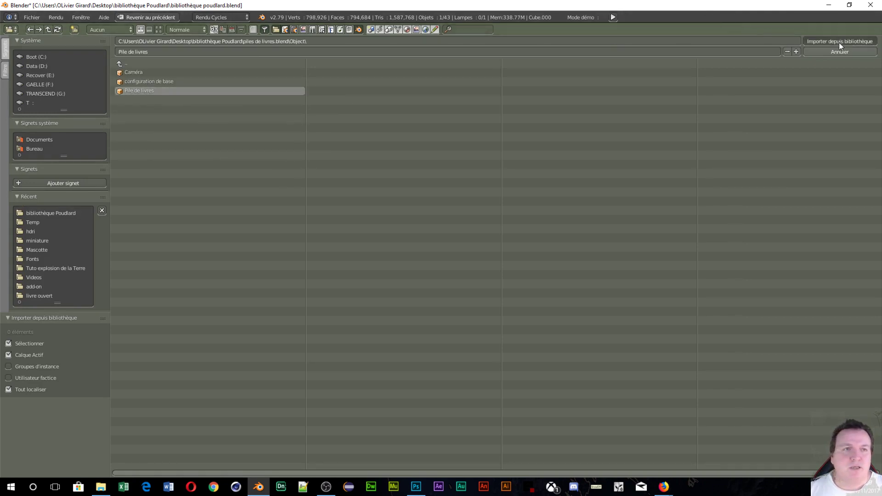
Step: Set the appended book row's origin to its geometry and snap the 3D cursor to the row
middle_drag(390, 324, 329, 335)
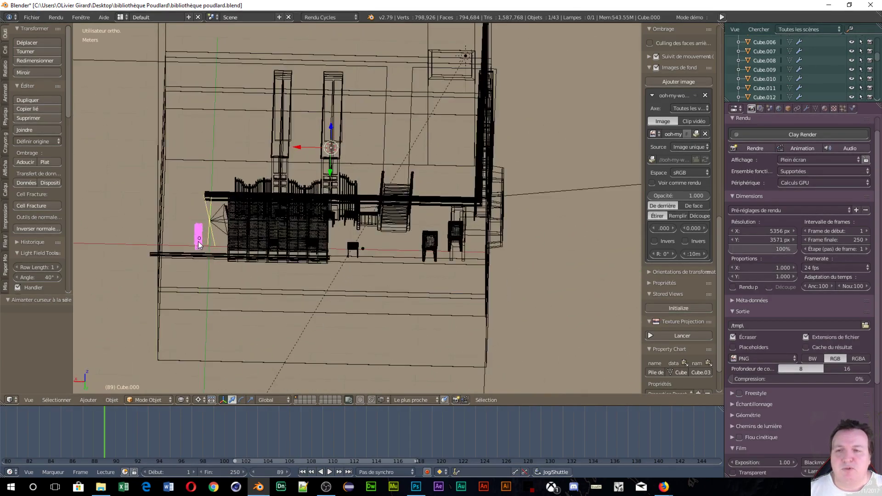
middle_drag(200, 251, 188, 282)
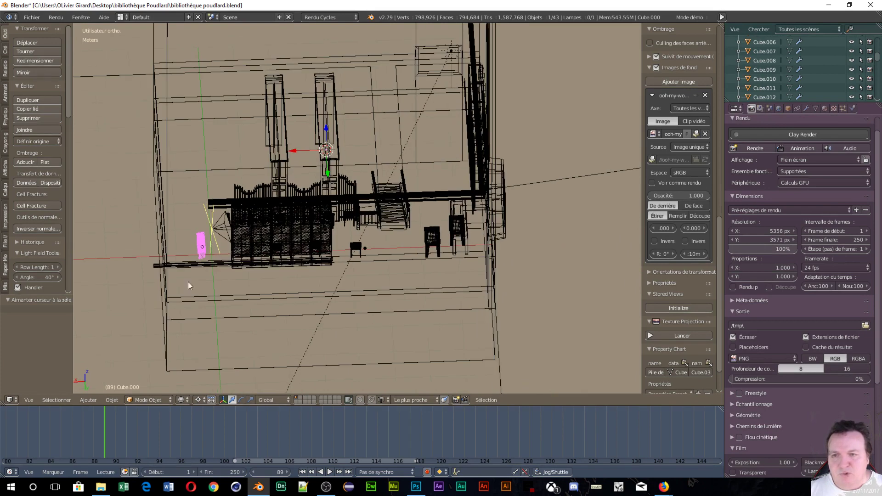
click(112, 399)
mouse_move(136, 357)
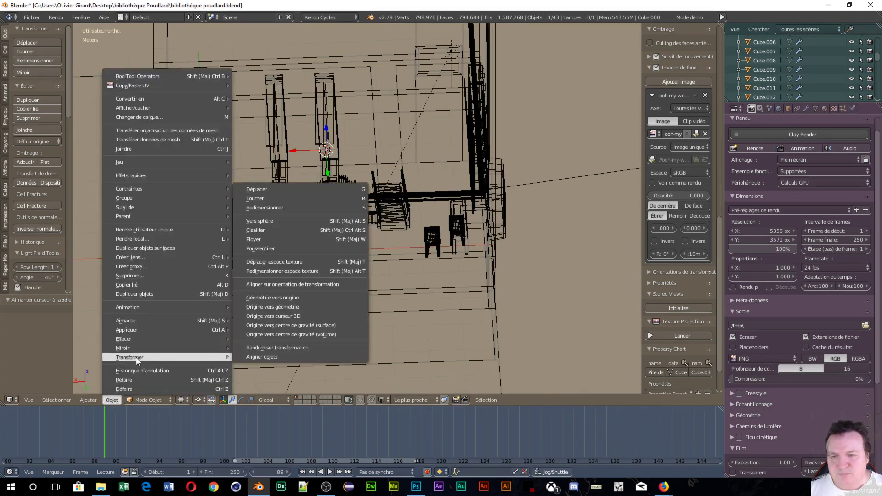
click(332, 308)
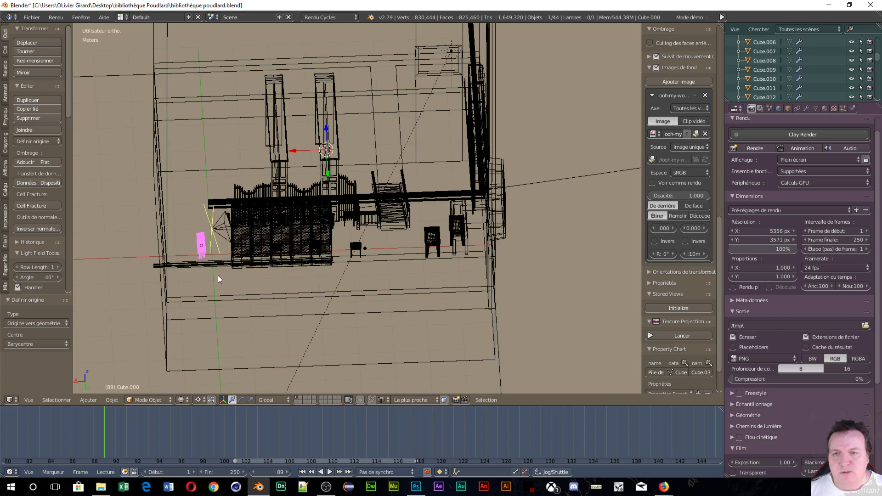
click(108, 401)
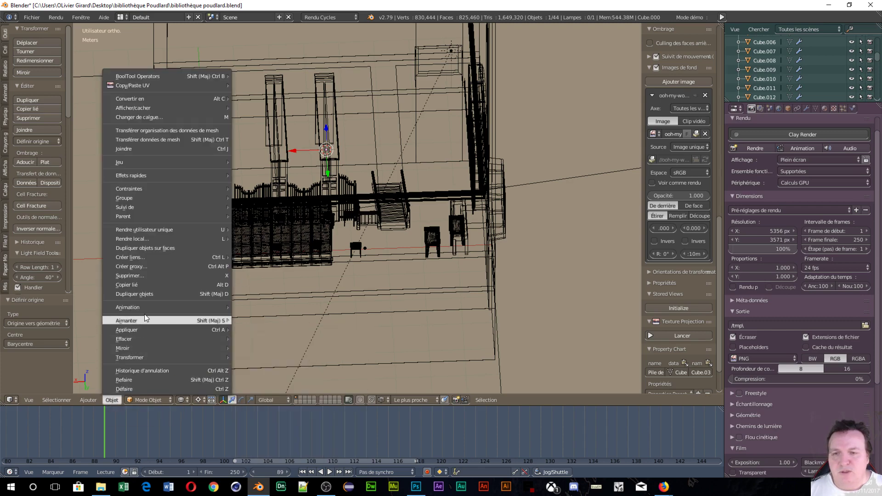
mouse_move(161, 321)
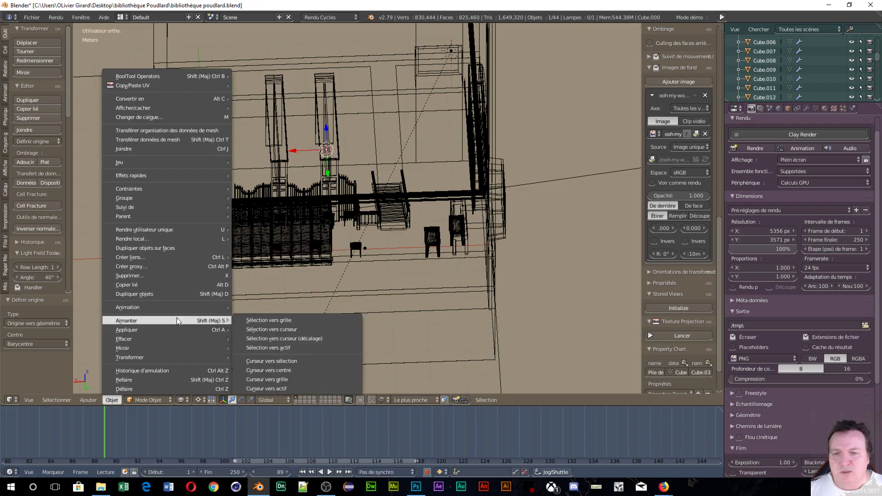
click(288, 364)
scroll(234, 307, up, 3)
middle_drag(244, 309, 203, 315)
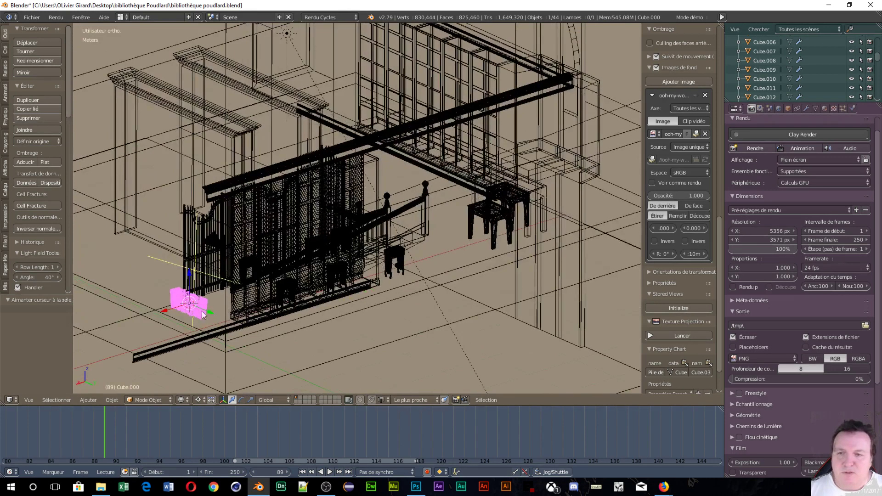
Step: Move the book row about -2.12 m along X and set the pivot point to Barycentre
key(g)
key(x)
click(284, 258)
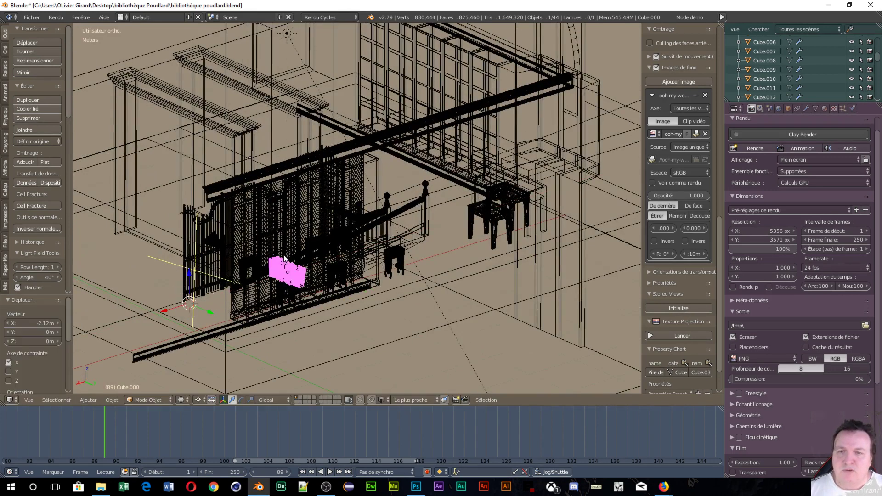
click(198, 399)
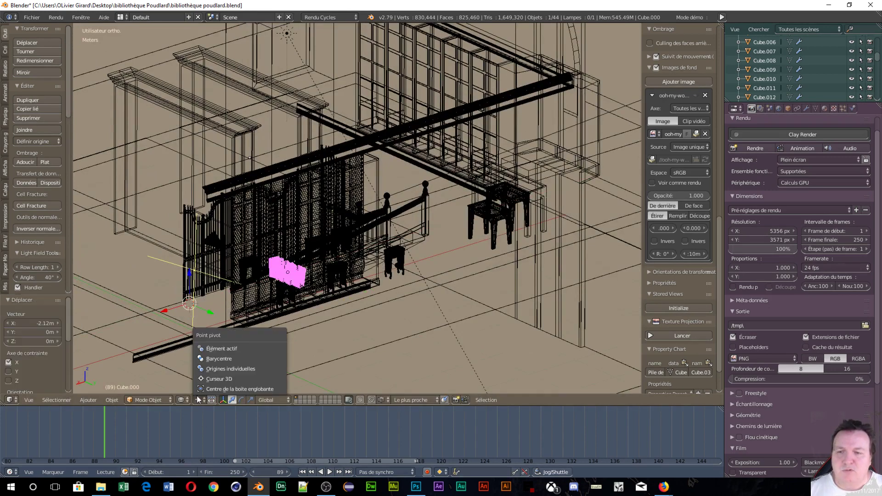
click(221, 348)
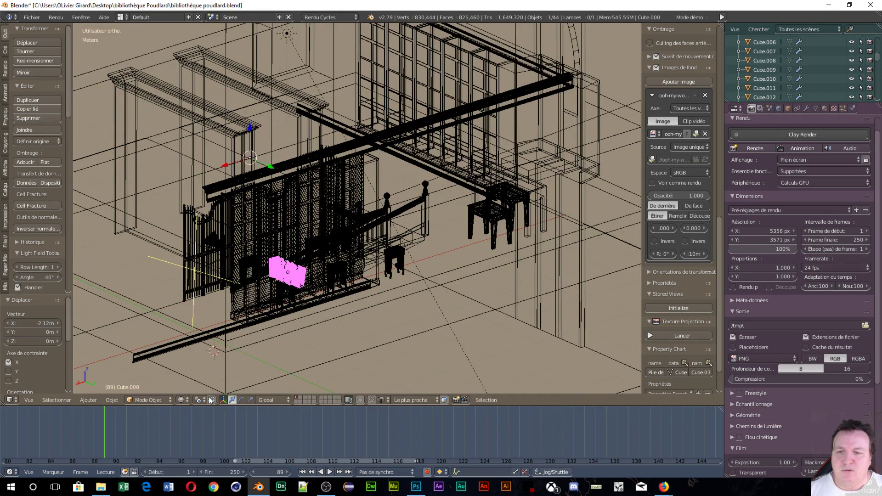
click(198, 400)
click(208, 363)
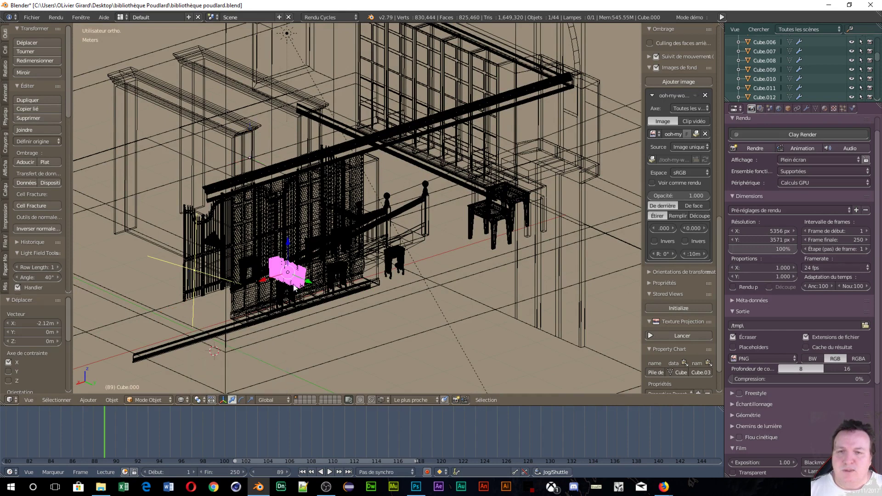
Step: Position the book row in the front bookcase, moving it about -68.3 cm and 64.3 cm along X and 85.5 cm along Y
drag(306, 286, 186, 219)
middle_drag(325, 283, 271, 338)
key(KP_7)
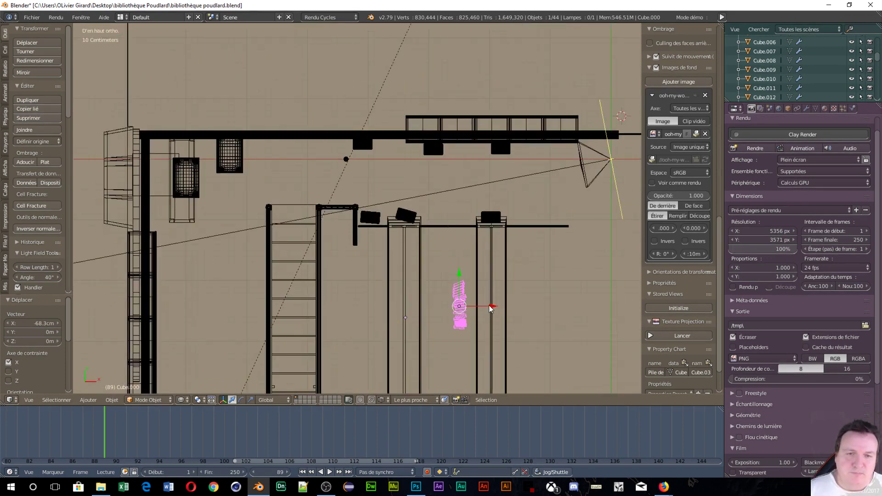
key(g)
key(x)
click(528, 302)
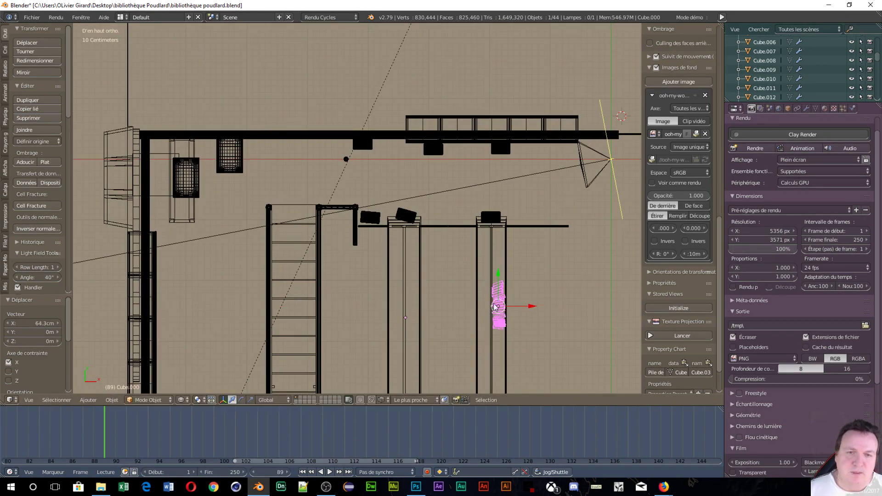
key(g)
key(y)
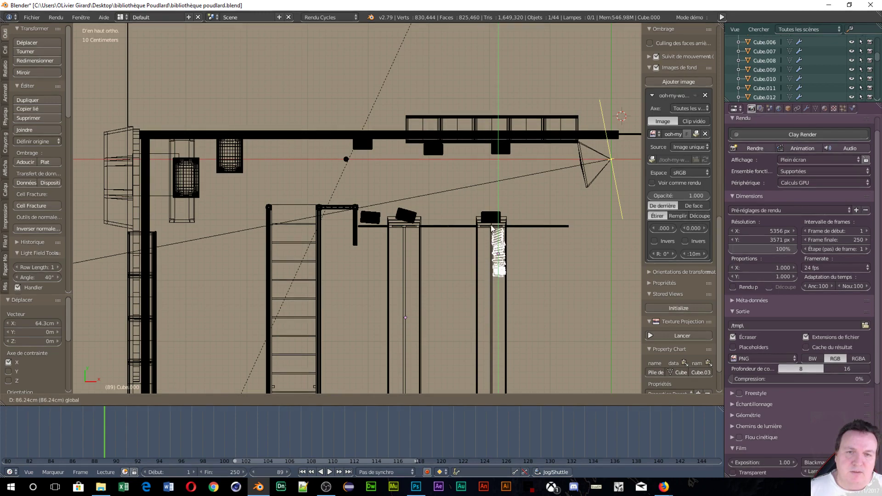
click(490, 225)
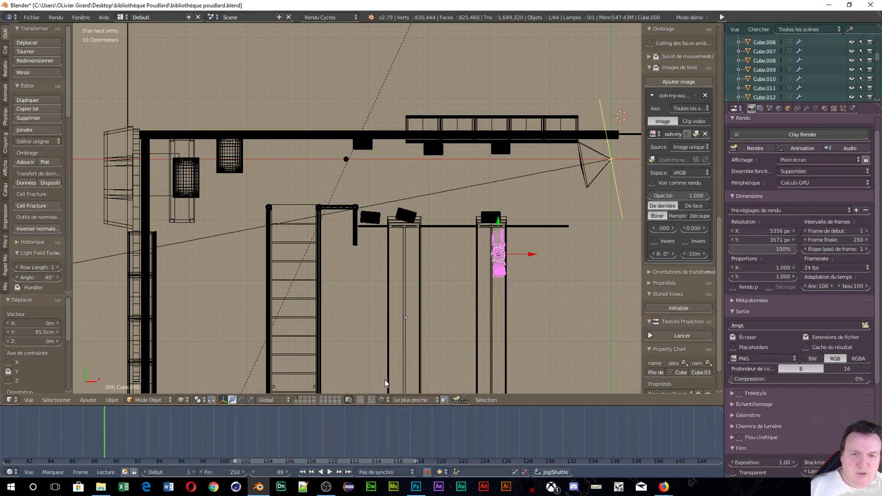
Step: In the camera view, duplicate the book row about 39 cm upward along Z
key(KP_0)
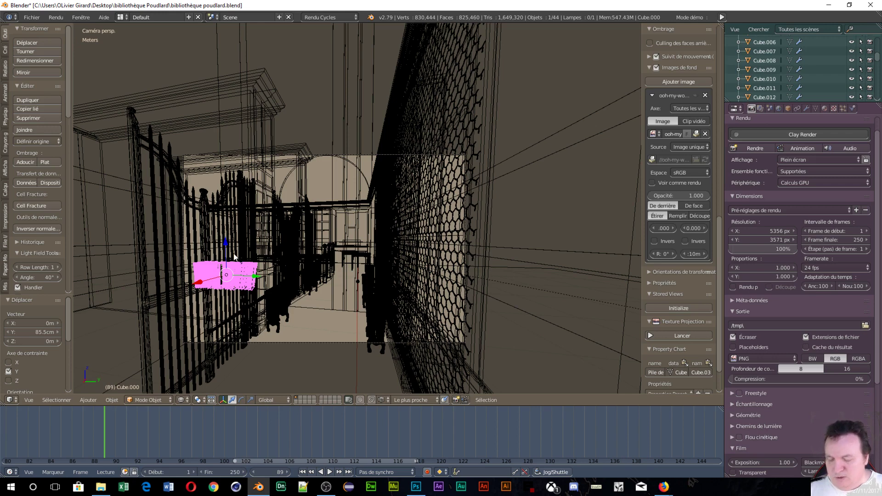
key(shift+d)
key(z)
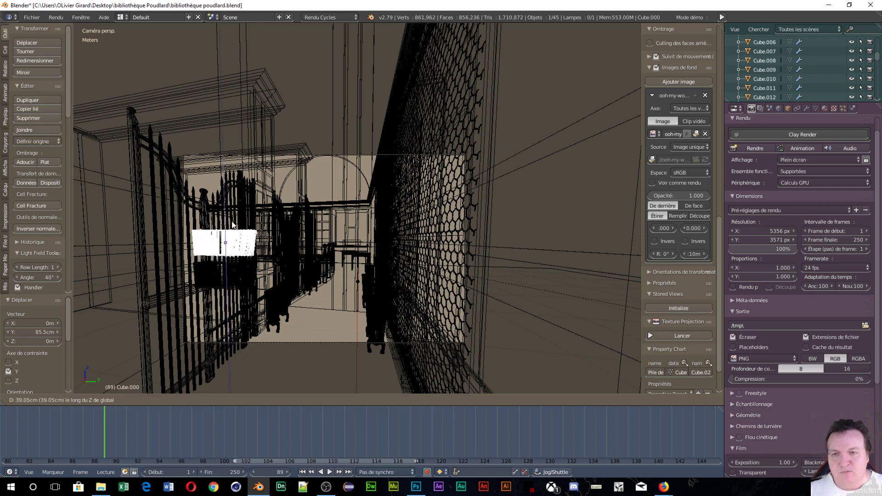
click(233, 225)
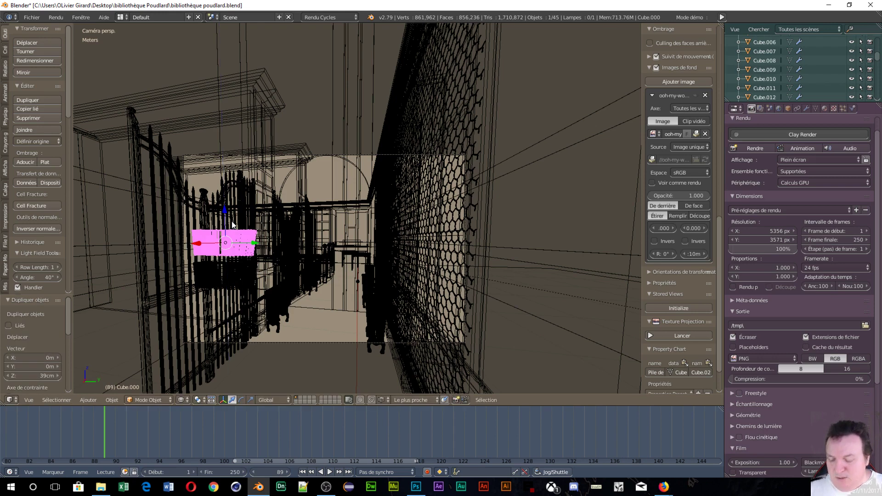
Step: Select only the two stacked book rows and duplicate them about 79.4 cm upward along Z
shift+right_click(217, 277)
shift+right_click(216, 276)
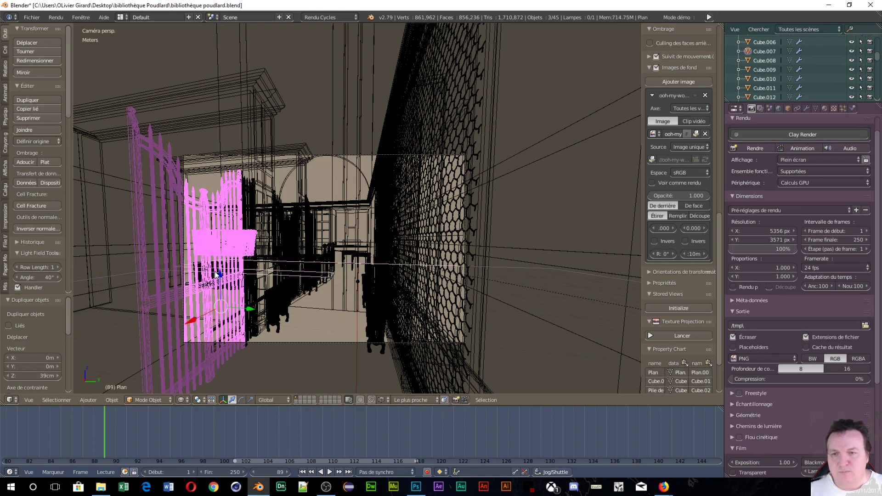
shift+right_click(215, 274)
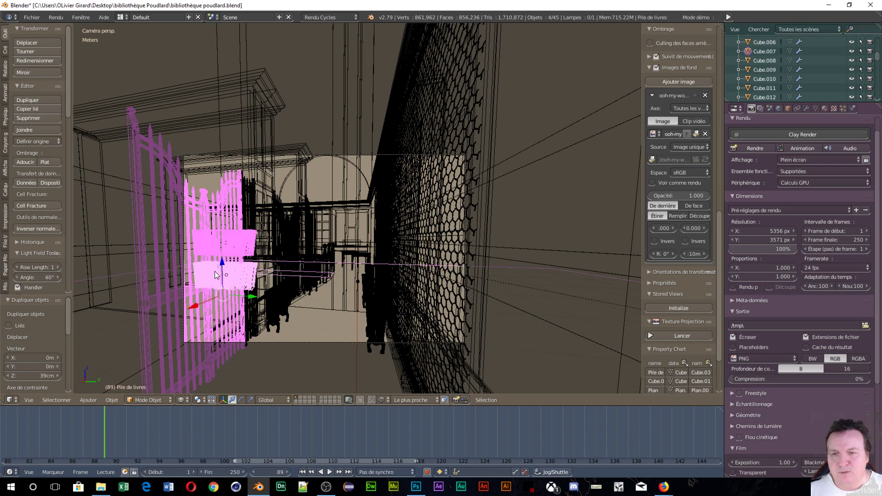
shift+right_click(193, 214)
shift+right_click(192, 213)
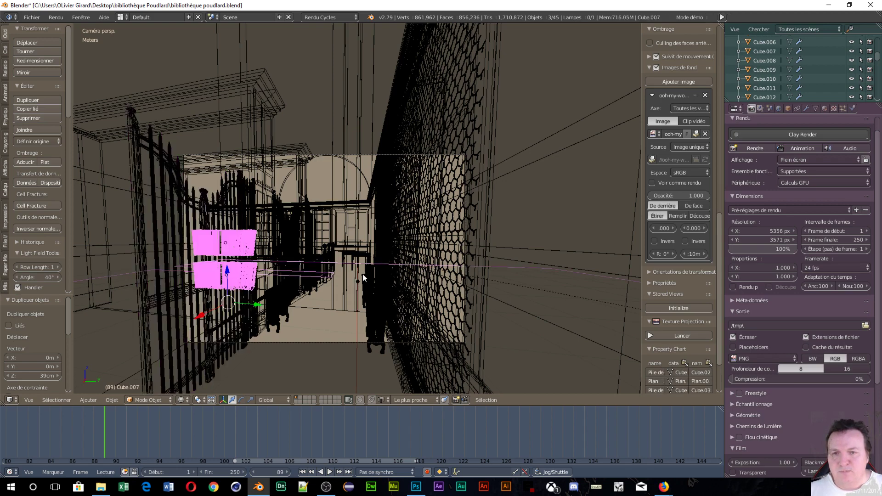
shift+right_click(114, 274)
shift+right_click(115, 274)
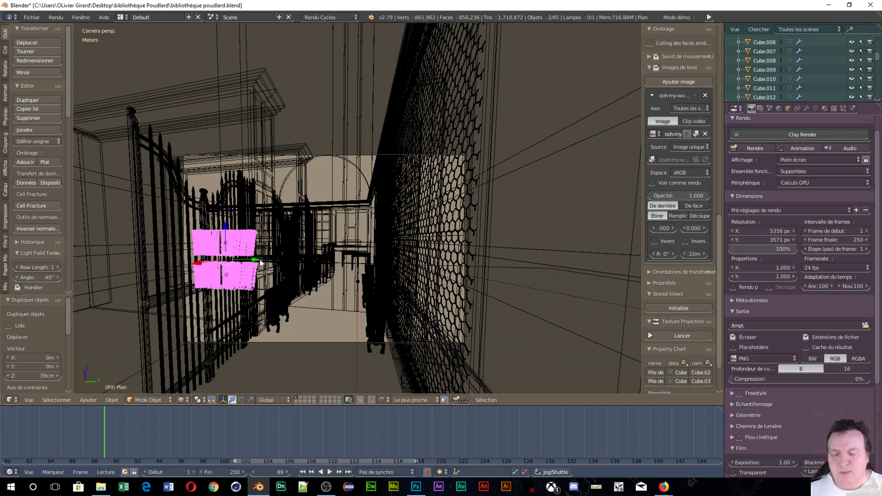
key(shift+d)
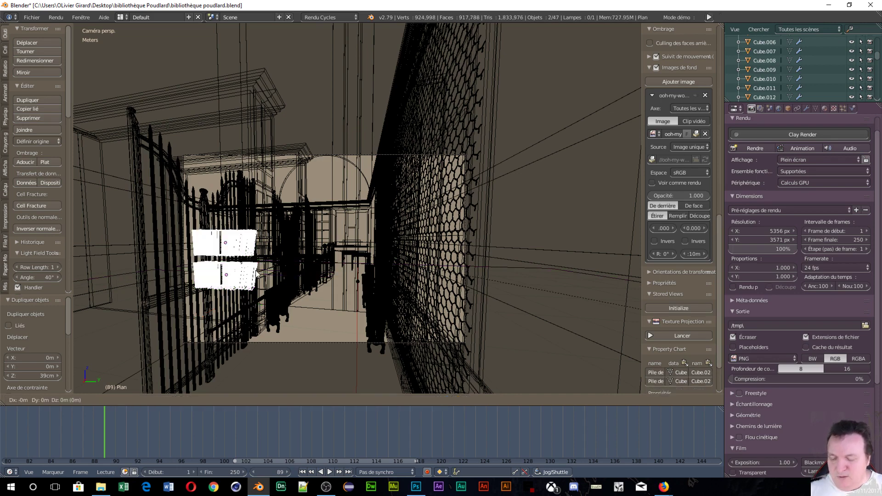
key(z)
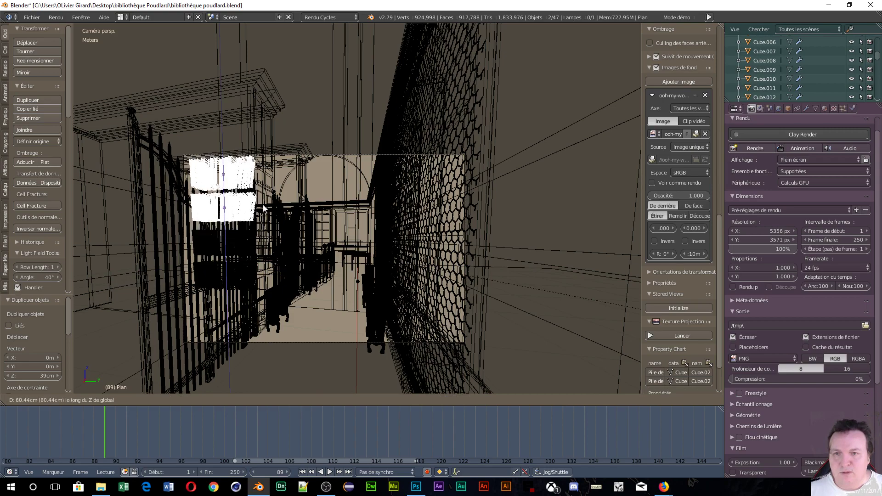
click(263, 204)
Step: Select all four stacked book rows and duplicate them about -84.2 cm along Y
middle_drag(263, 204, 311, 247)
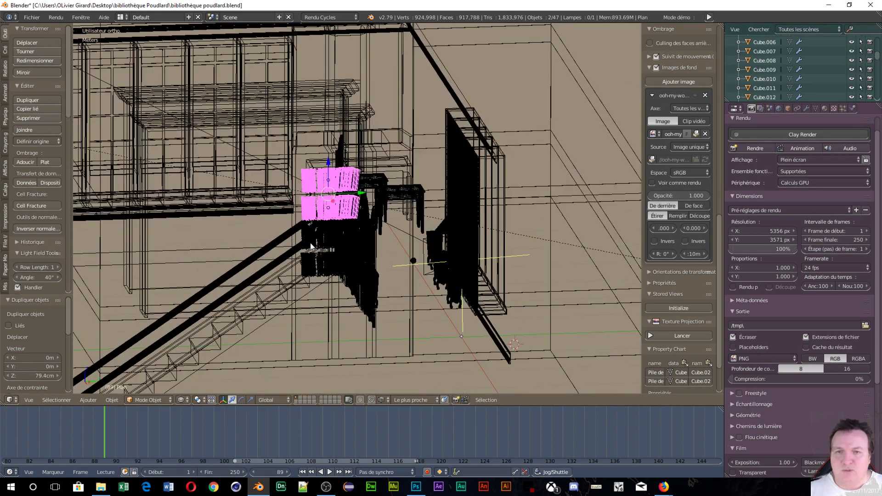
scroll(329, 241, up, 2)
scroll(329, 241, down, 3)
scroll(329, 241, up, 3)
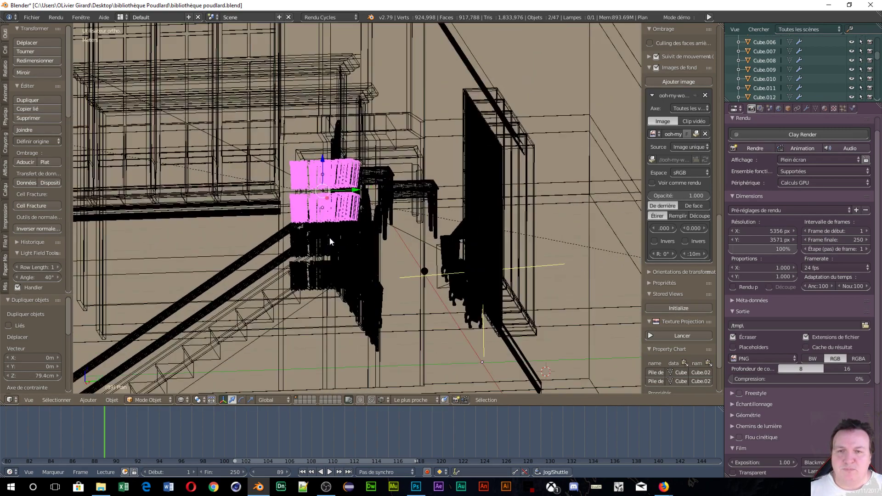
scroll(330, 237, up, 3)
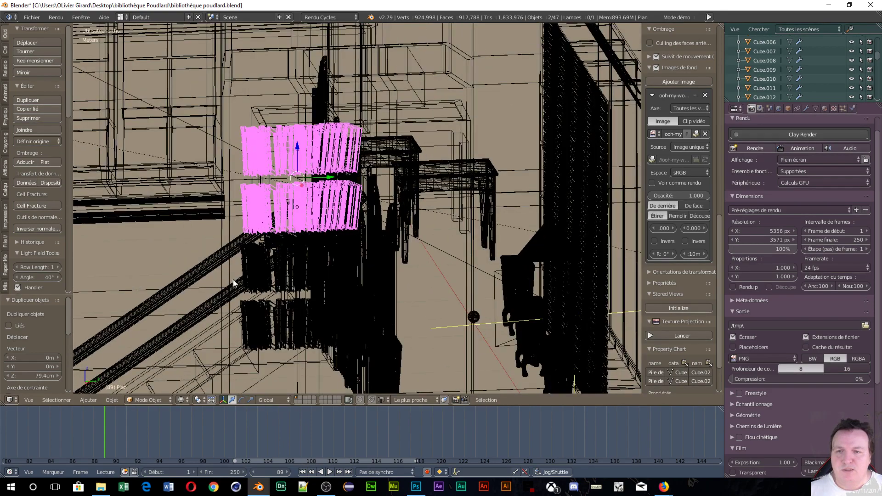
middle_drag(301, 280, 306, 255)
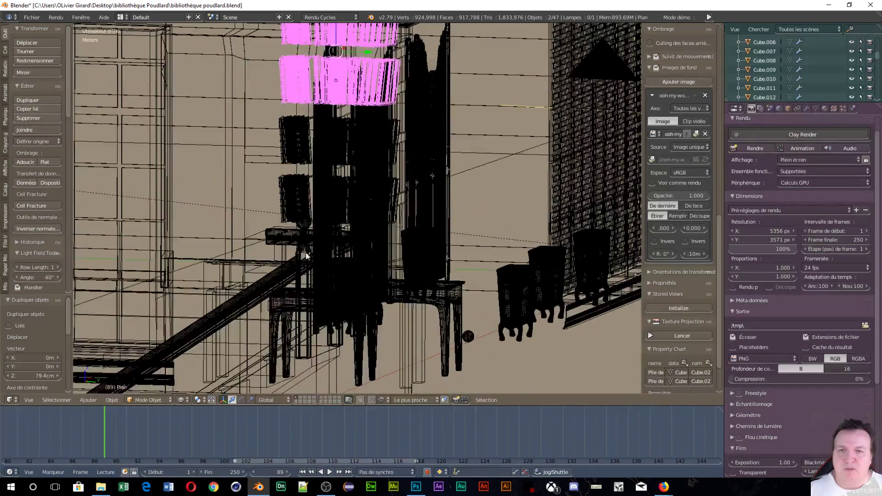
shift+click(280, 187)
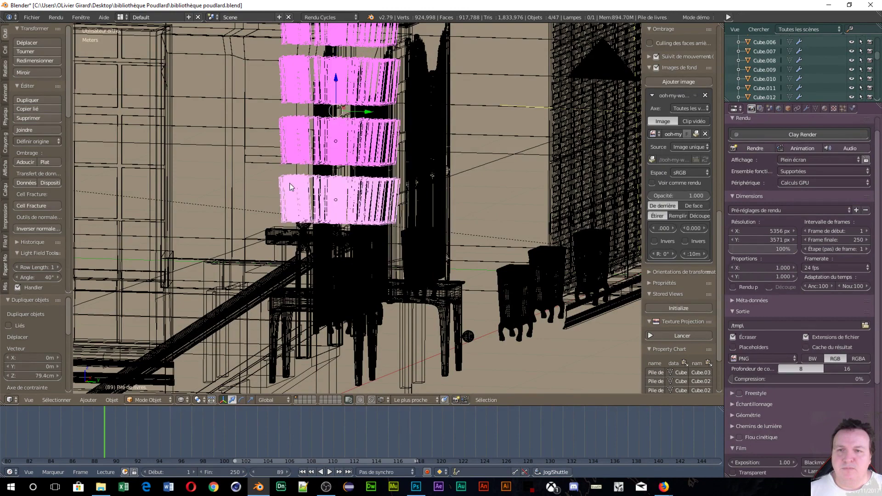
key(KP_Decimal)
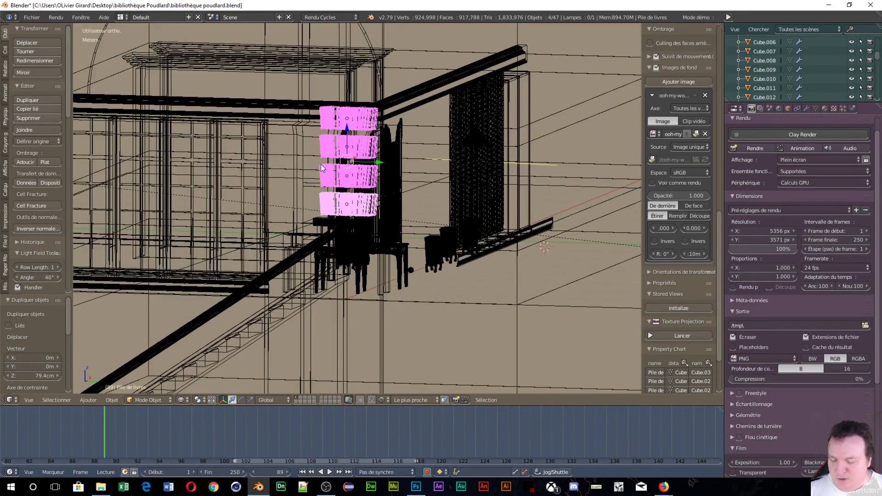
key(shift+d)
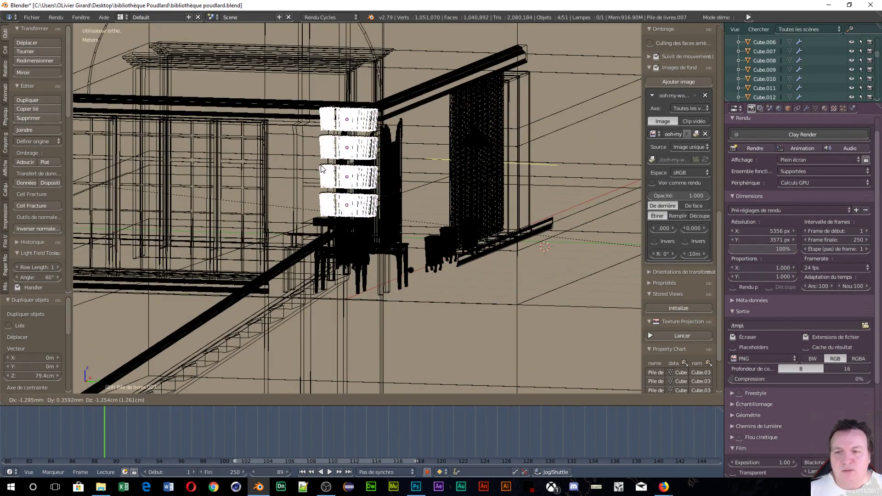
key(y)
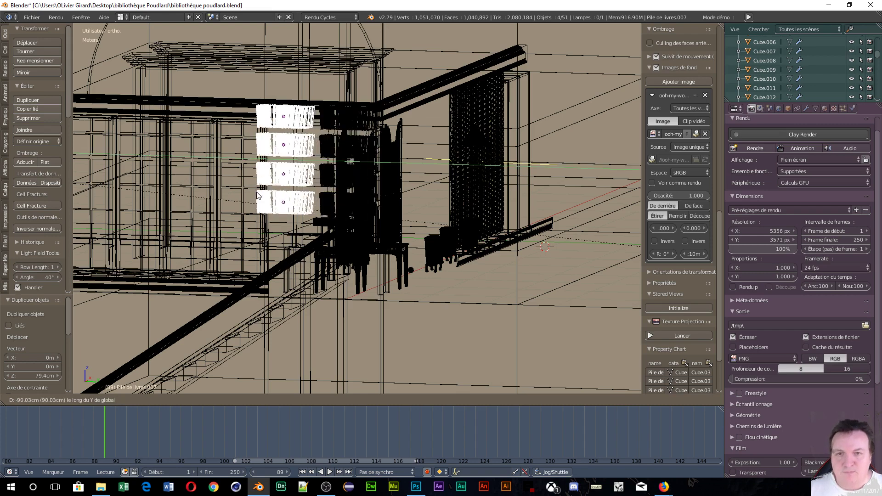
click(261, 195)
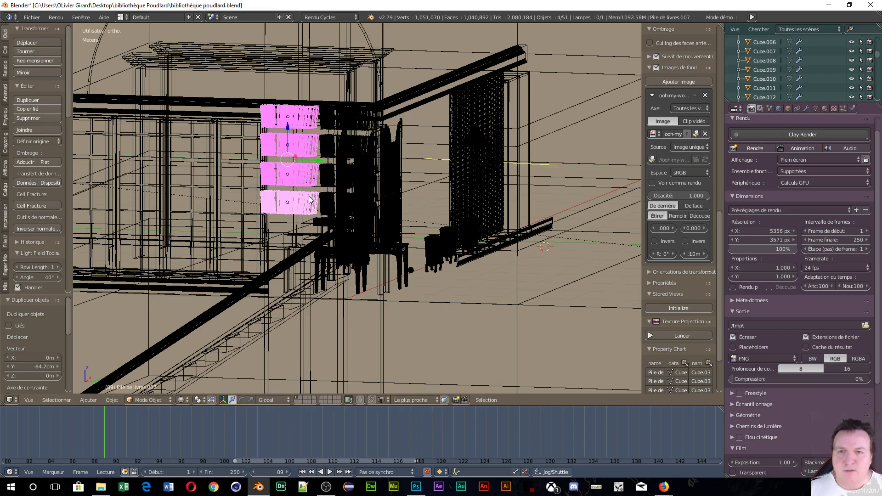
Step: Try to mirror the duplicated book rows by scaling them by -1 along Y
key(s)
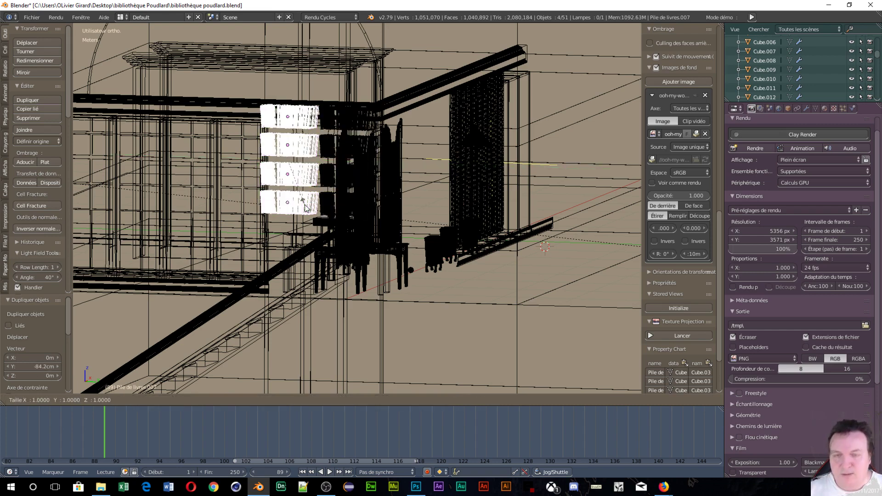
key(y)
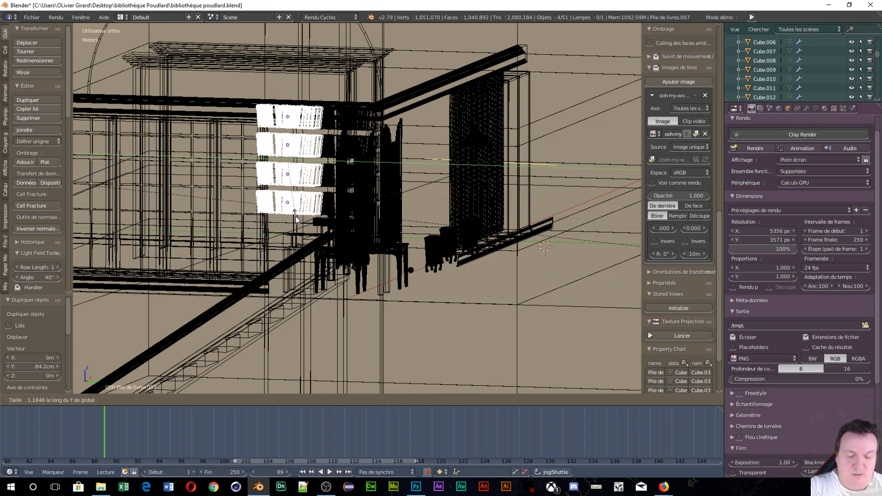
text(-1)
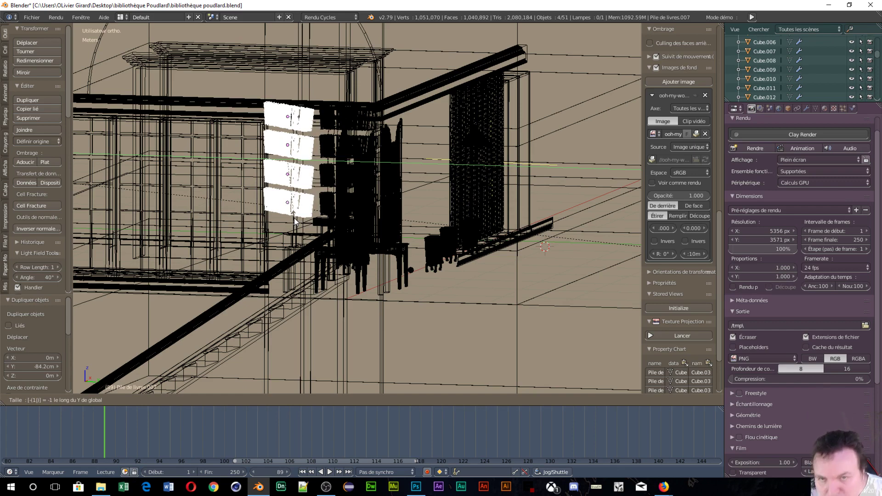
click(310, 211)
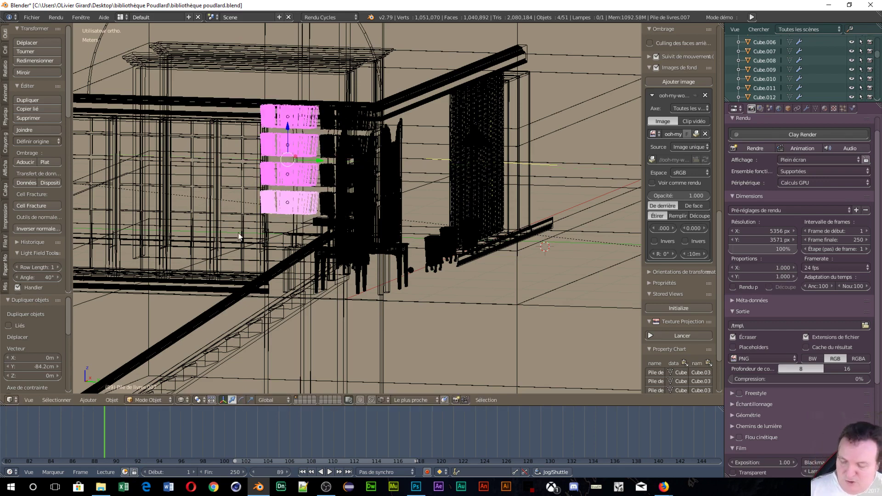
text(sy)
text(-1)
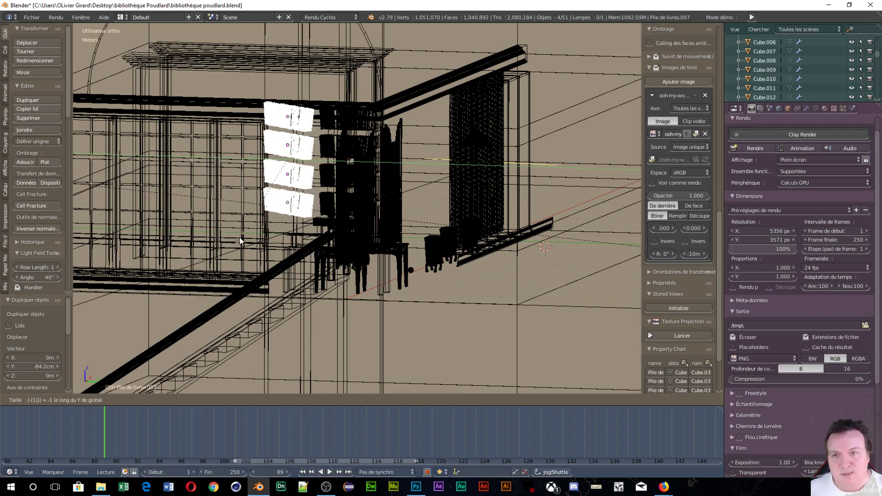
key(Return)
middle_drag(239, 237, 222, 340)
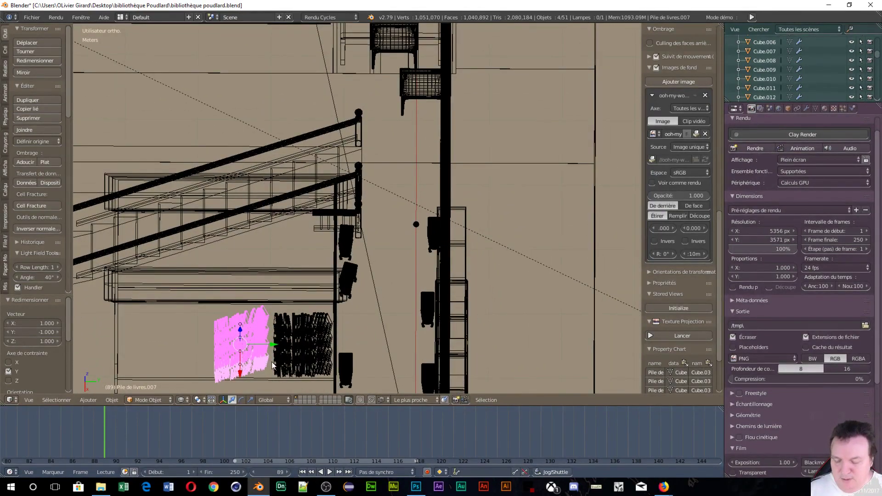
key(ctrl+z)
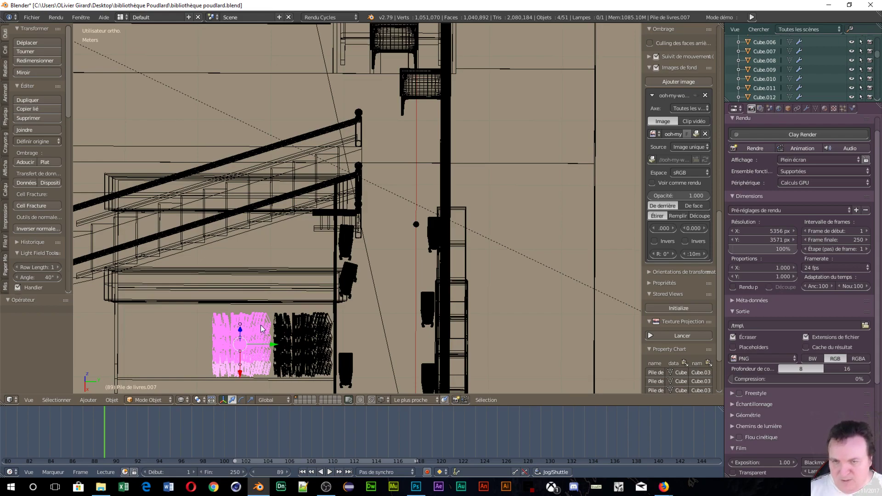
Step: Shift the four duplicated book rows about 6.3 cm along Y, away from the original stack
middle_drag(262, 325, 265, 311)
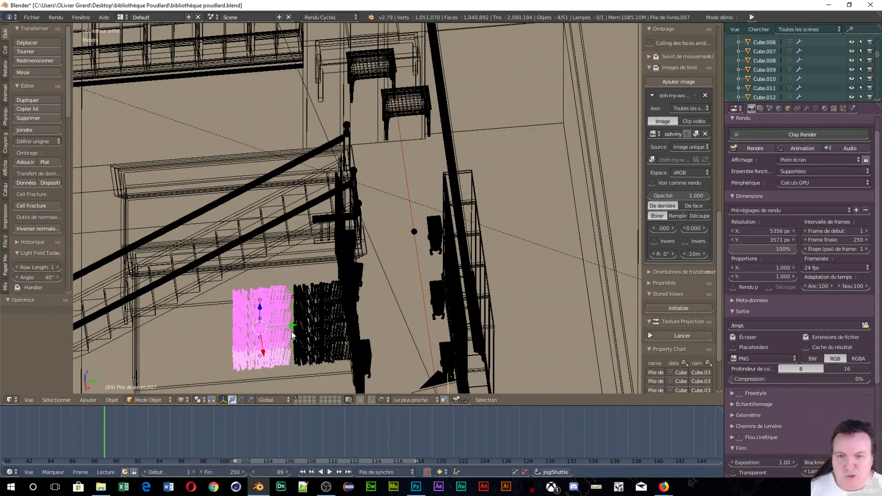
drag(294, 325, 302, 325)
Step: In top view, duplicate the four selected book rows about -80.3 cm along Y and return to the camera view
key(KP_7)
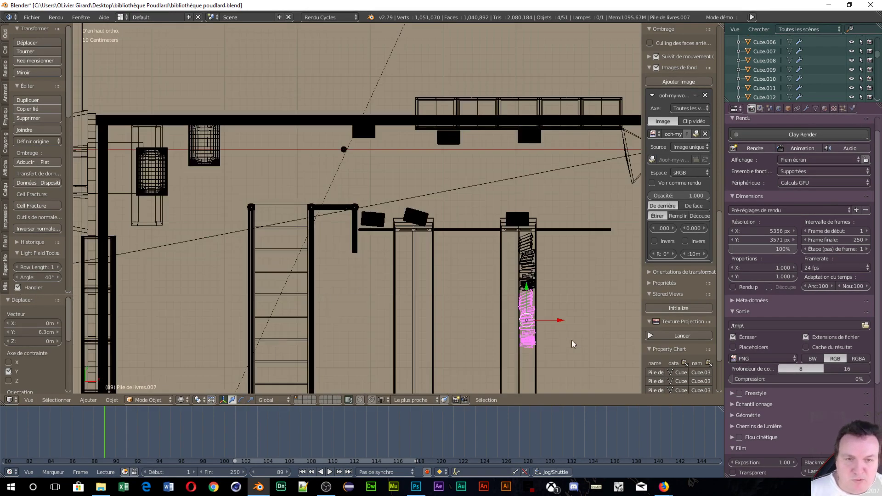
shift+middle_drag(577, 320, 340, 249)
scroll(466, 181, up, 4)
key(shift+d)
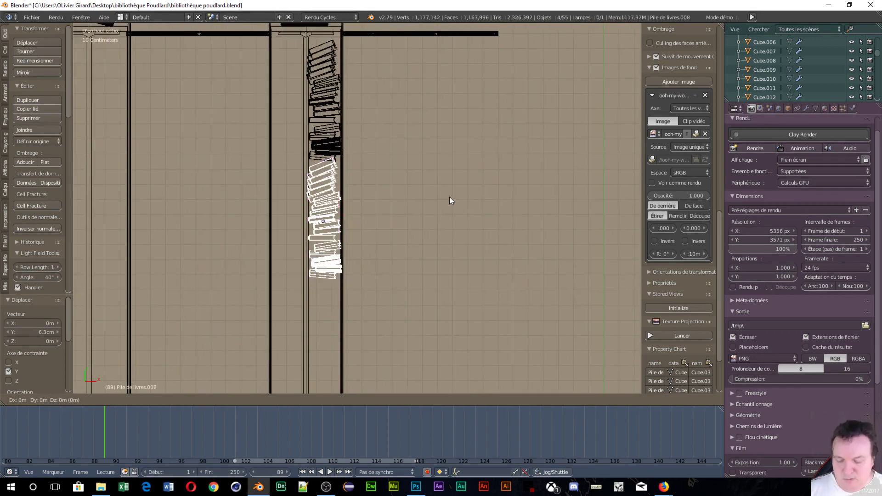
key(y)
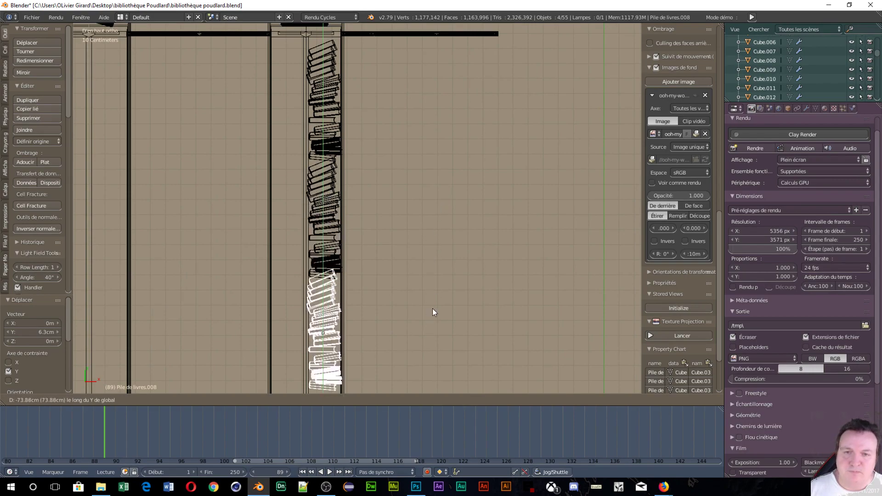
click(431, 317)
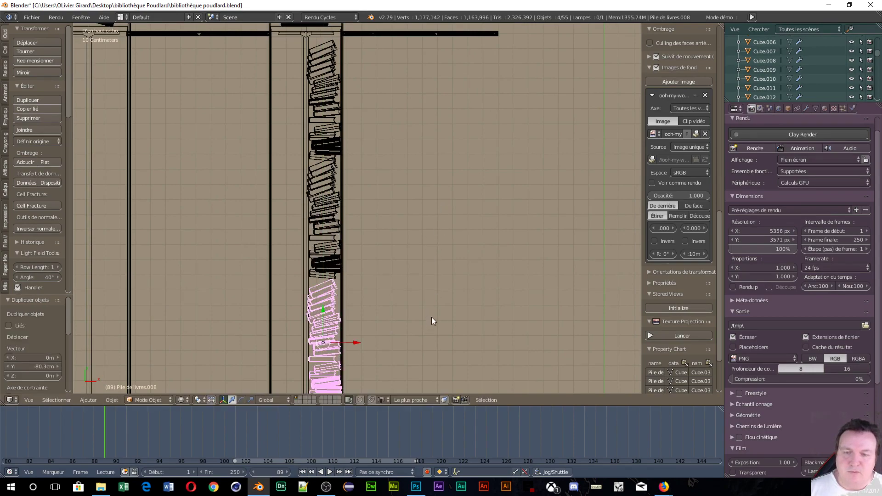
middle_drag(431, 317, 359, 258)
scroll(360, 258, up, 3)
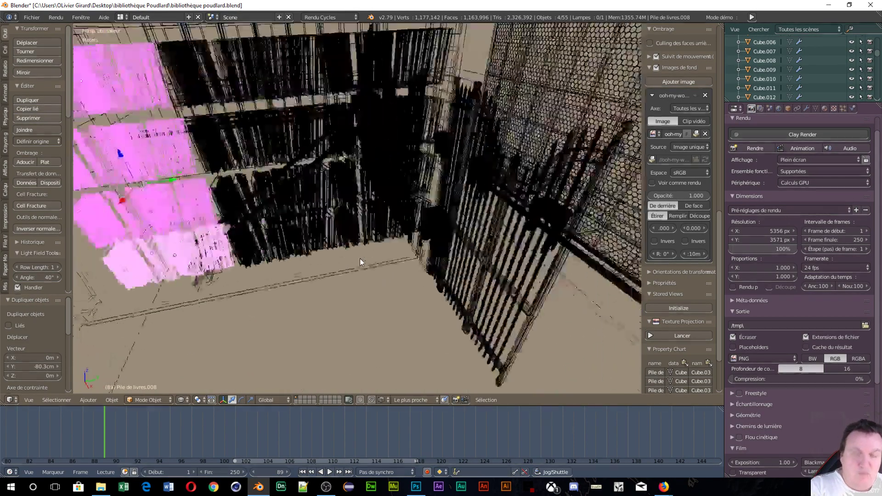
key(KP_0)
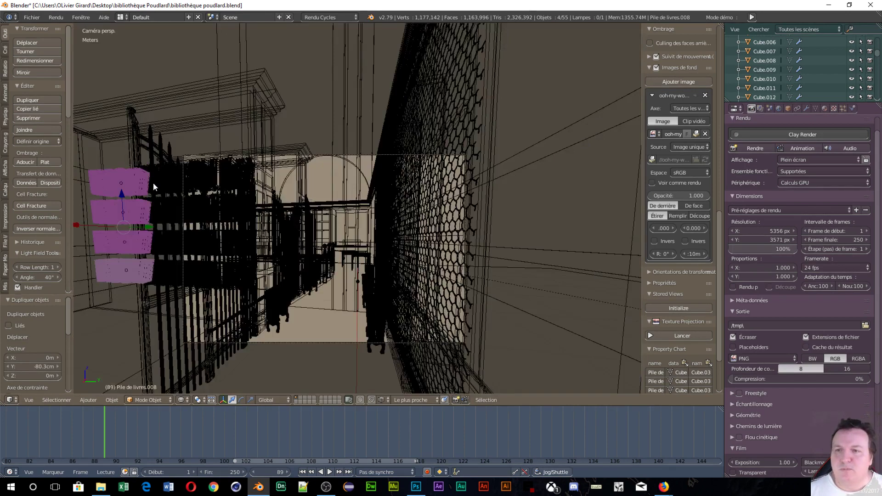
right_click(122, 180)
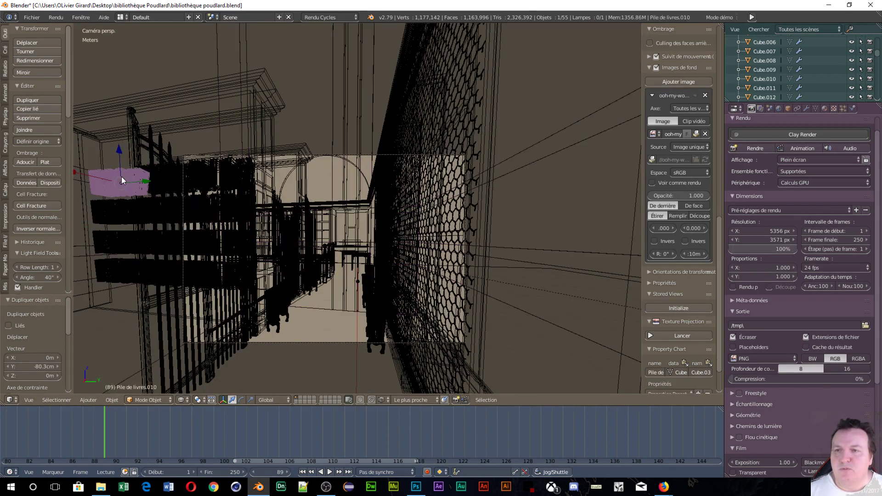
shift+right_click(108, 210)
shift+right_click(107, 209)
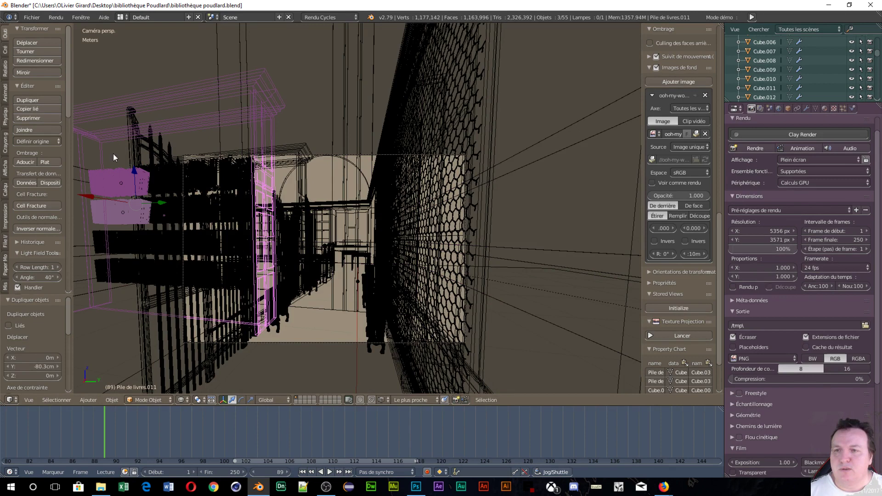
shift+right_click(107, 111)
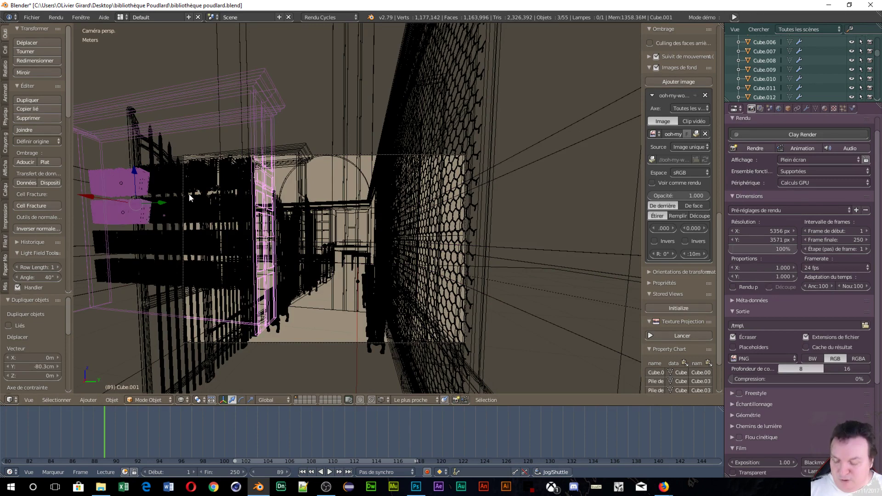
key(shift+d)
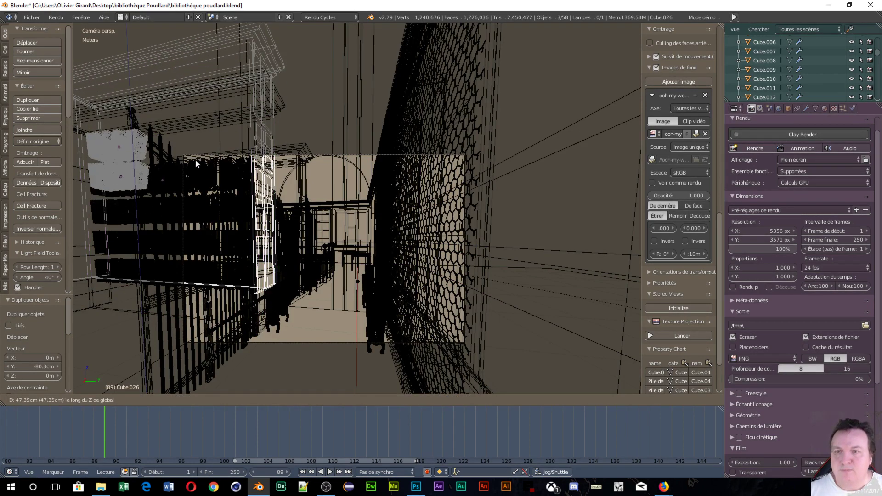
right_click(194, 162)
key(ctrl+z)
key(ctrl+z)
key(ctrl+z)
key(ctrl+z)
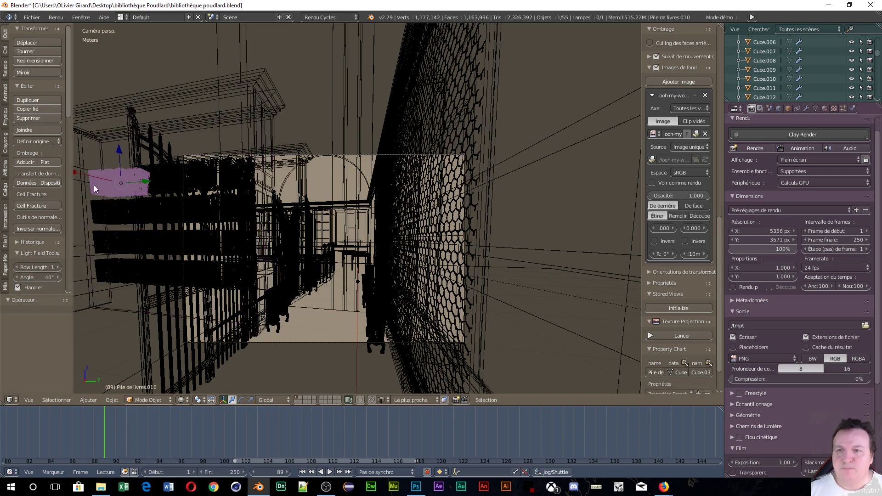
Step: Select only the two upper book rows of the newest, outermost stack and duplicate them about 77 cm upward along Z
right_click(103, 175)
right_click(102, 175)
right_click(108, 173)
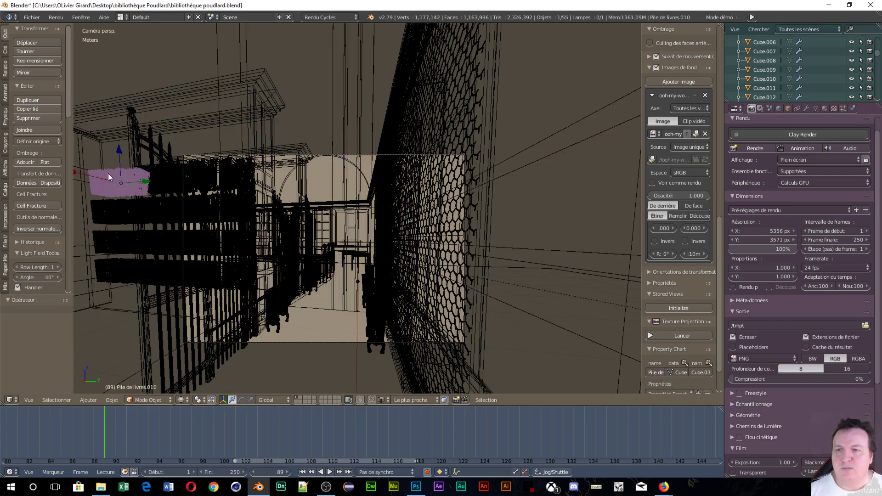
shift+right_click(110, 211)
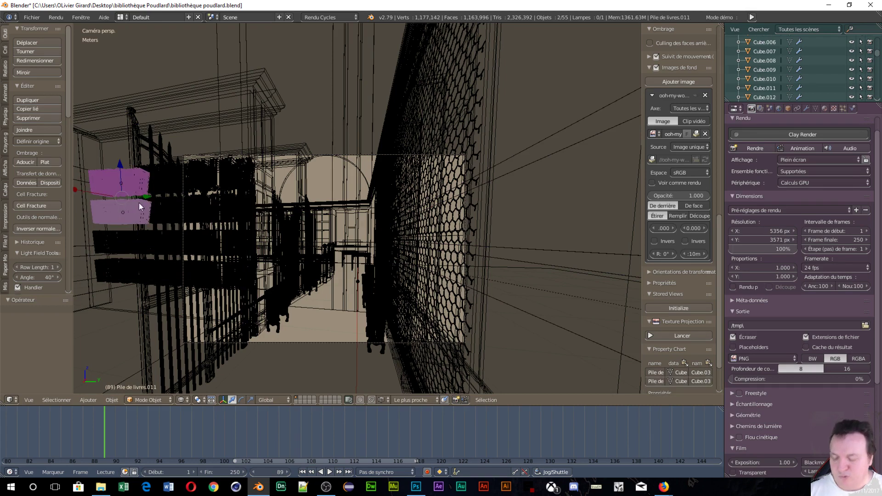
key(shift+d)
key(z)
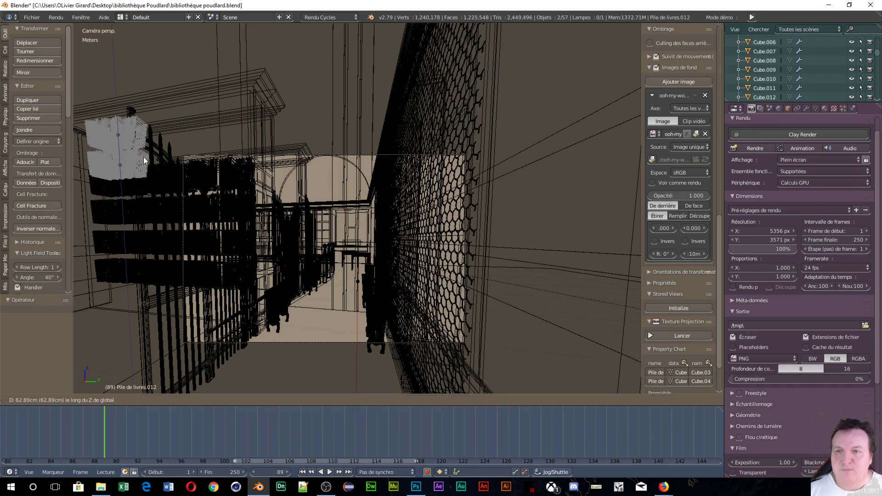
click(202, 161)
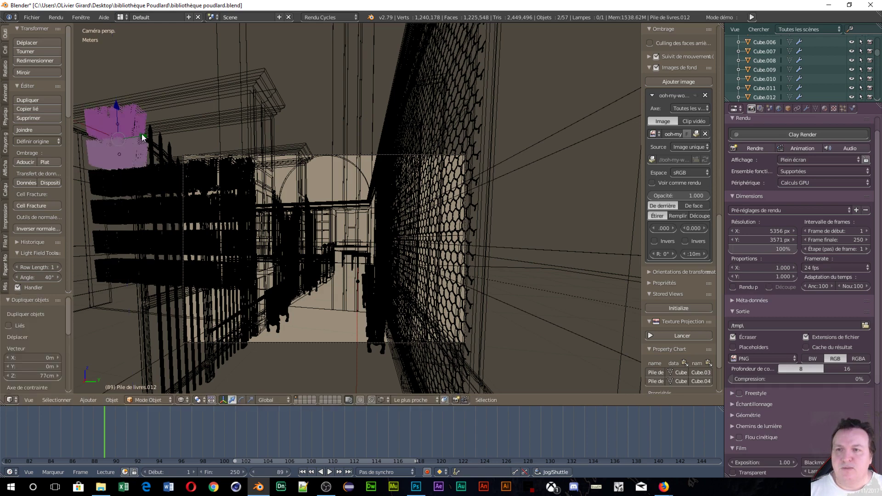
Step: Move the two duplicated book rows about 1.47 m along Y, above the first stack
key(g)
key(y)
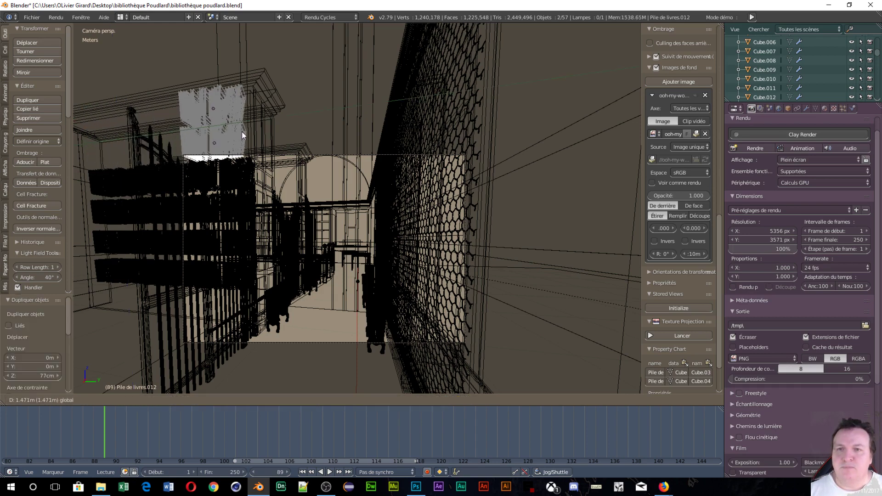
click(242, 132)
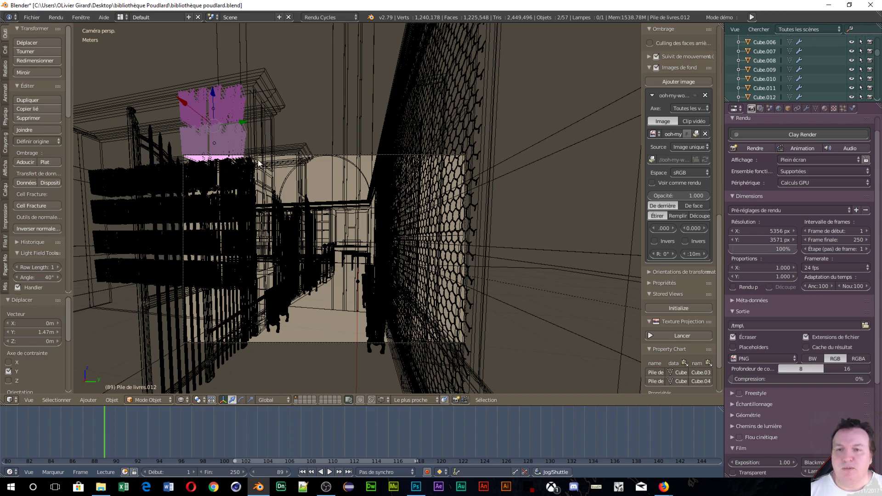
Step: Select the top book row of the outermost stack and move it about -1.57 m along Z, below that stack
right_click(113, 176)
drag(116, 155, 117, 266)
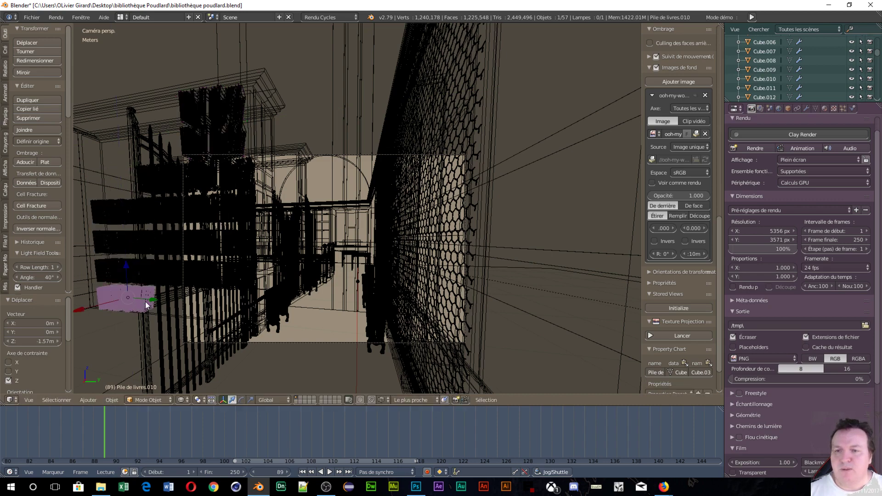
Step: Move the lowered book row about 1.51 m along Y, and the outermost stack's top row about -1.18 m along Z and 64.1 cm along Y
drag(145, 302, 241, 320)
right_click(109, 205)
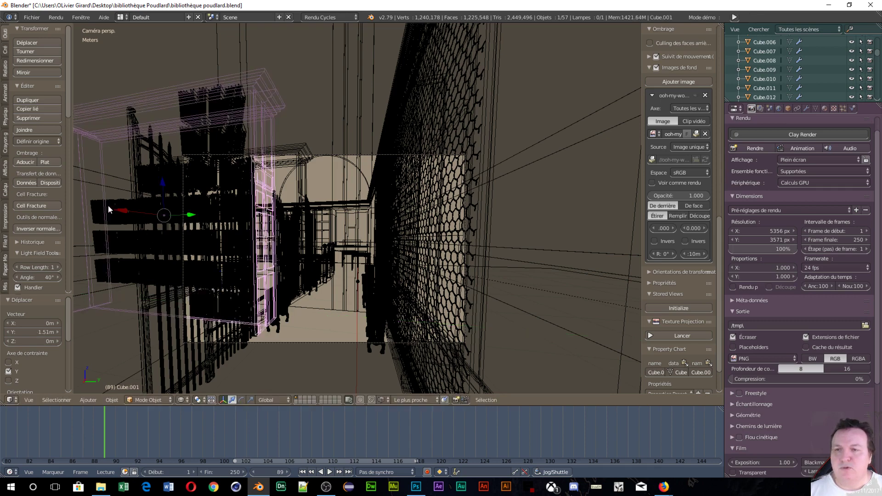
key(g)
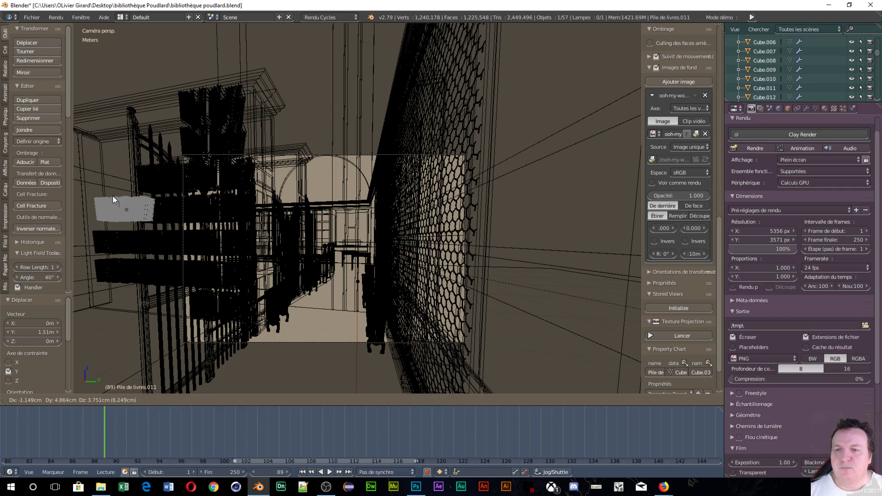
key(z)
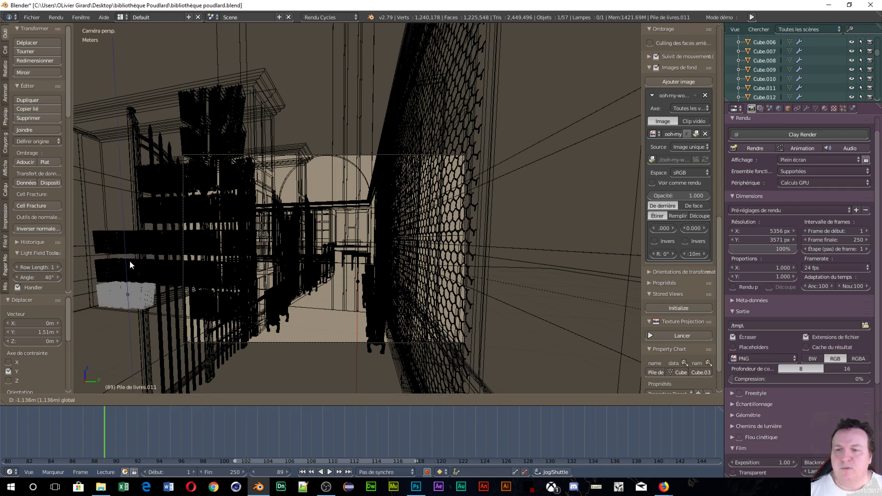
click(126, 264)
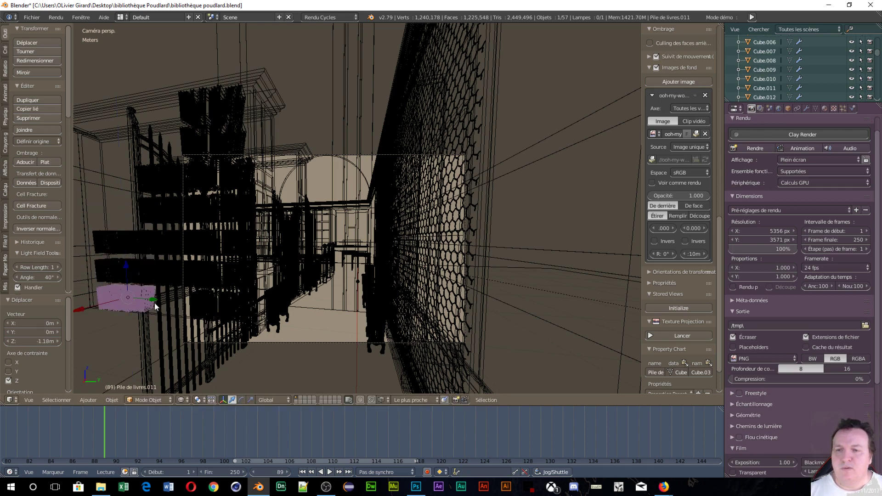
key(g)
key(y)
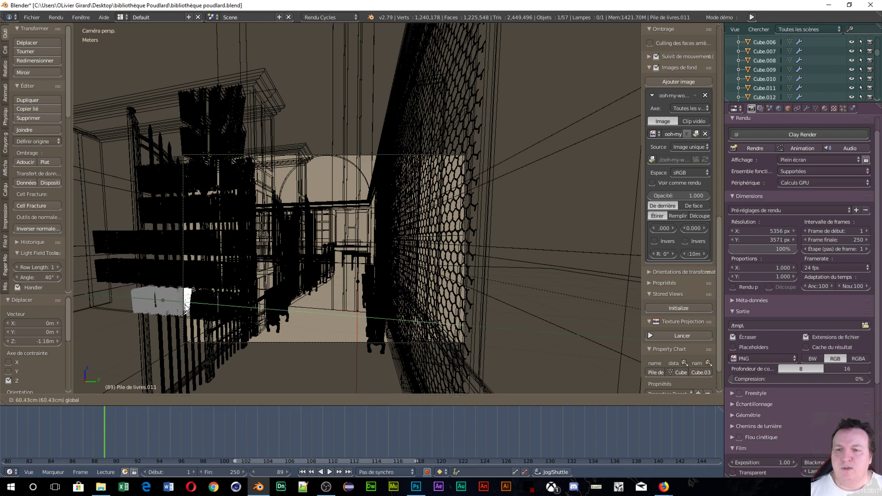
click(189, 306)
Step: Select only the two remaining book rows of the outermost stack and move them about -3.71 m along X
right_click(153, 184)
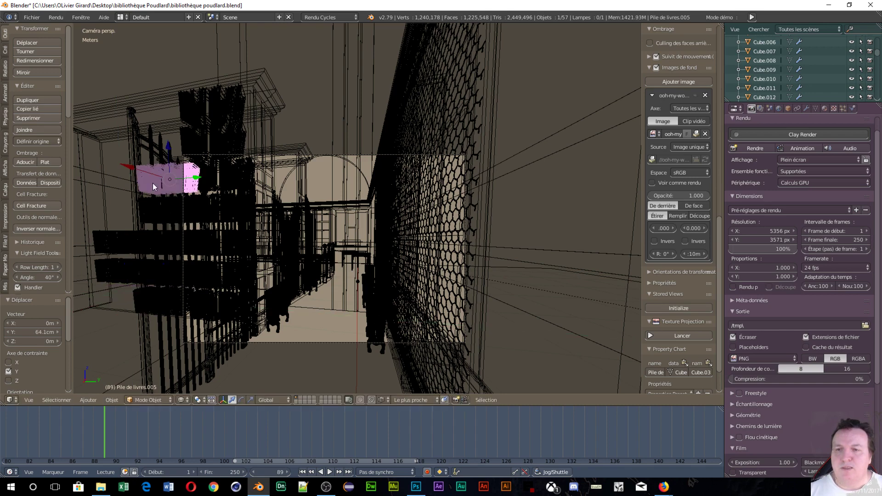
right_click(161, 206)
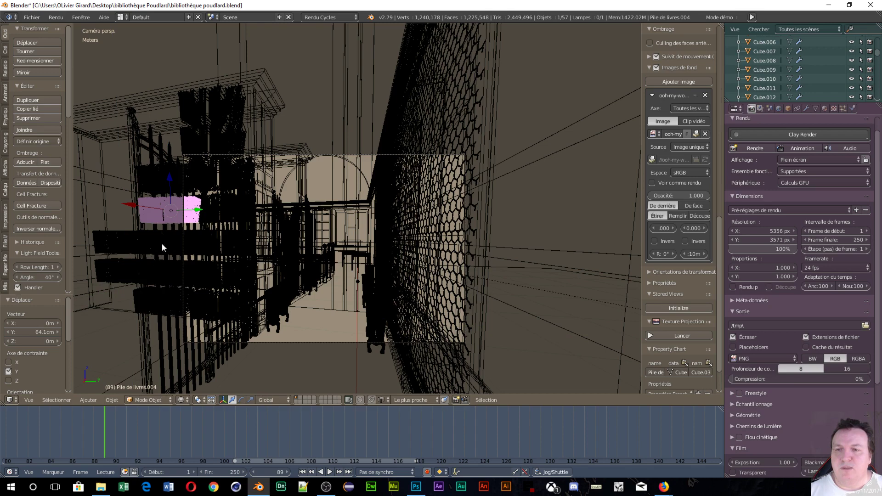
right_click(161, 244)
right_click(163, 241)
right_click(150, 271)
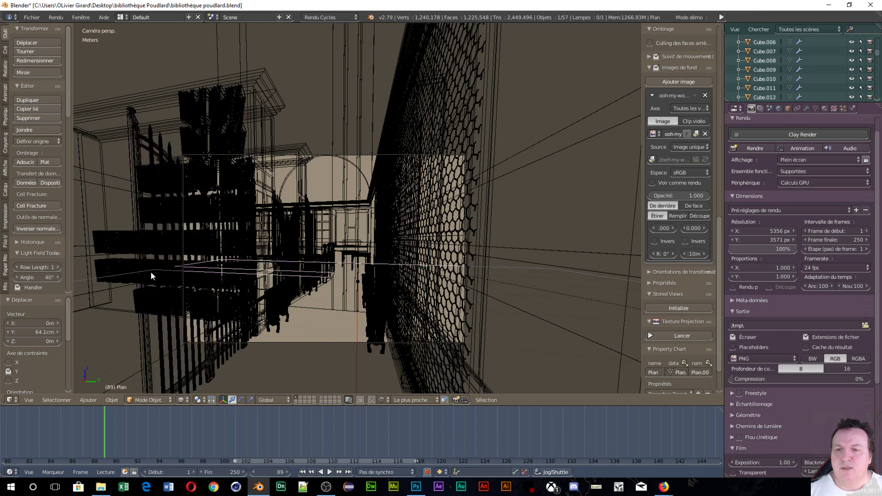
right_click(151, 272)
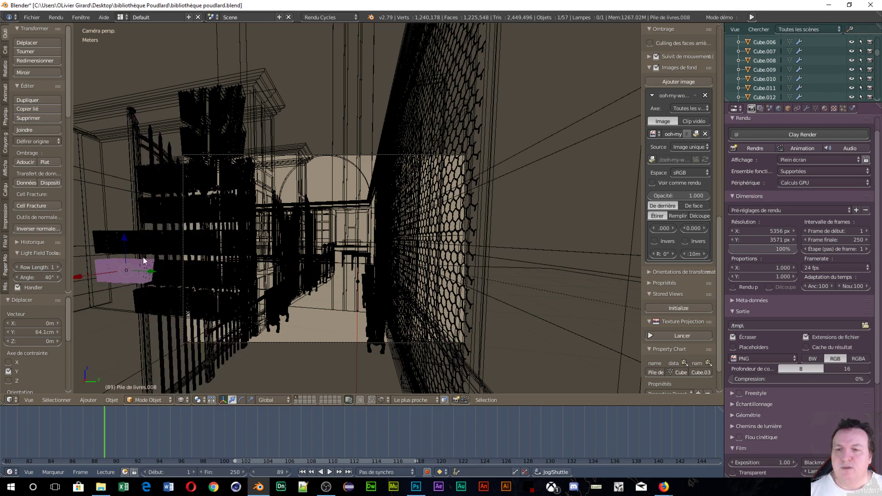
shift+right_click(105, 242)
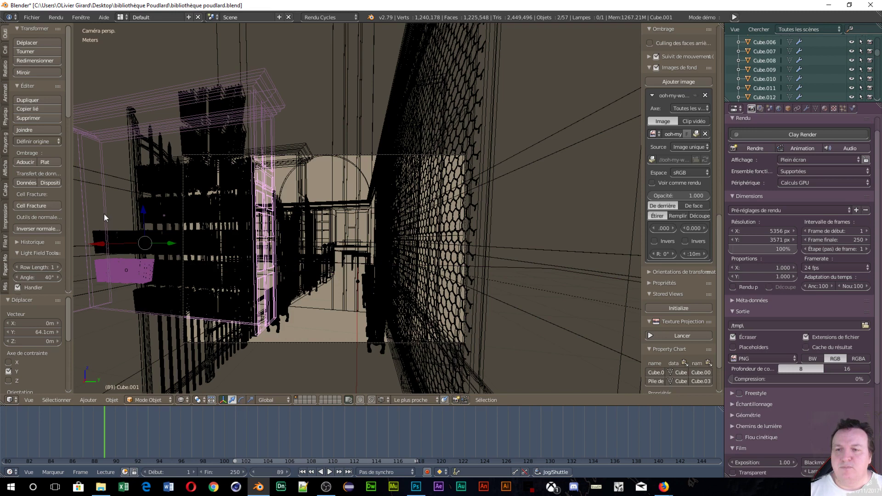
shift+right_click(103, 233)
shift+right_click(120, 234)
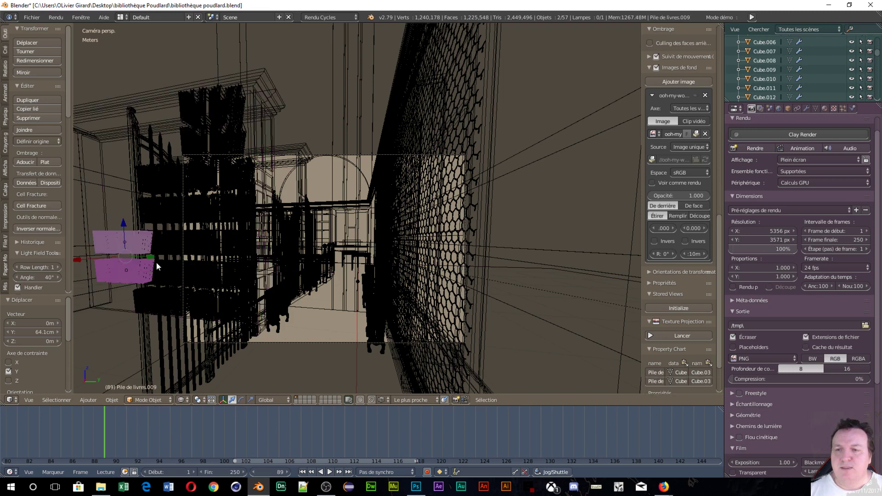
scroll(160, 258, down, 2)
drag(141, 251, 234, 223)
Step: In top view, reposition the two book rows along X and Y inside the second bookcase's front end, and return to the camera view
middle_drag(303, 253, 394, 291)
scroll(413, 275, down, 8)
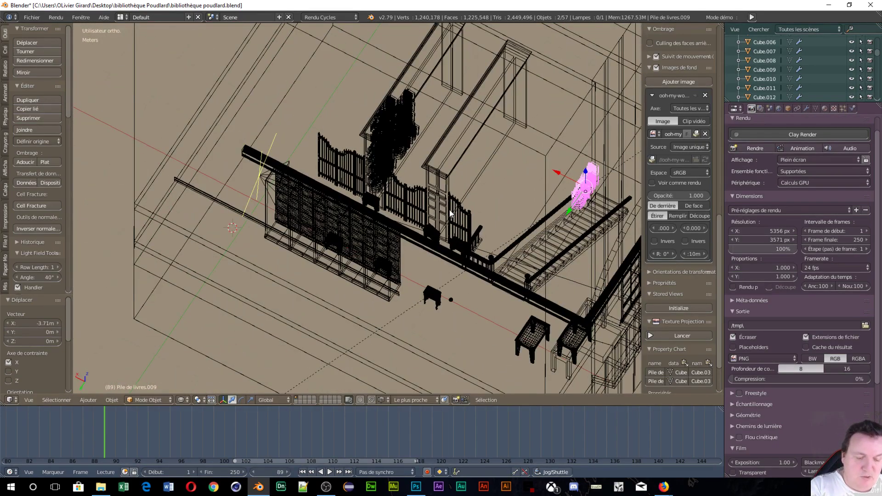
key(KP_7)
scroll(414, 172, down, 1)
scroll(265, 295, up, 2)
shift+scroll(270, 294, up, 1)
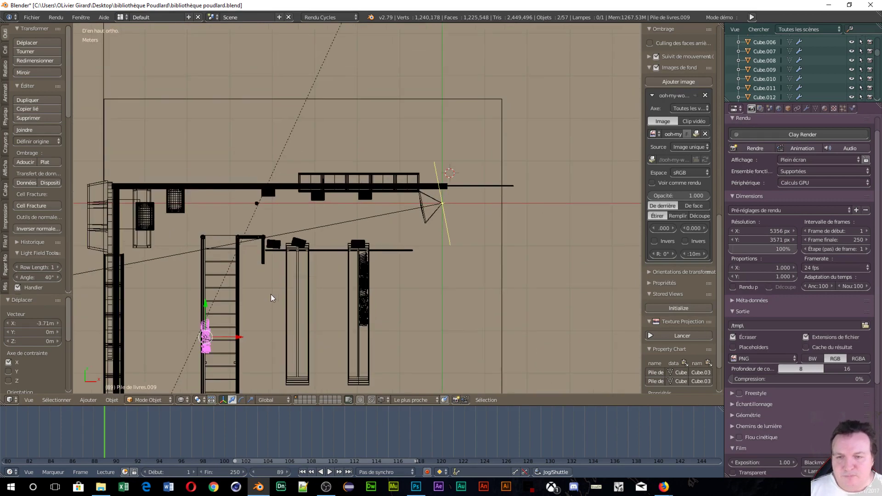
shift+middle_drag(271, 295, 338, 199)
drag(302, 235, 399, 239)
drag(365, 211, 392, 171)
key(KP_0)
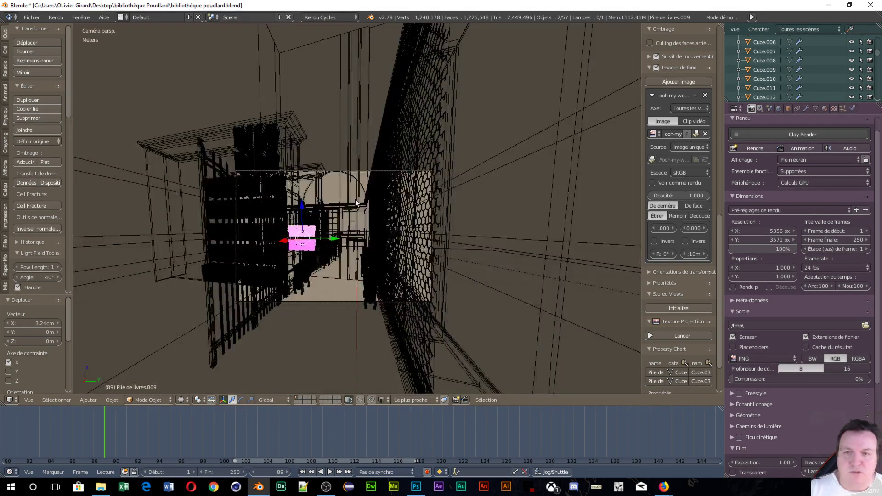
Step: Lower the second bookcase's two book rows about 43.6 cm along Z and duplicate them about 74.6 cm upward
scroll(347, 208, up, 2)
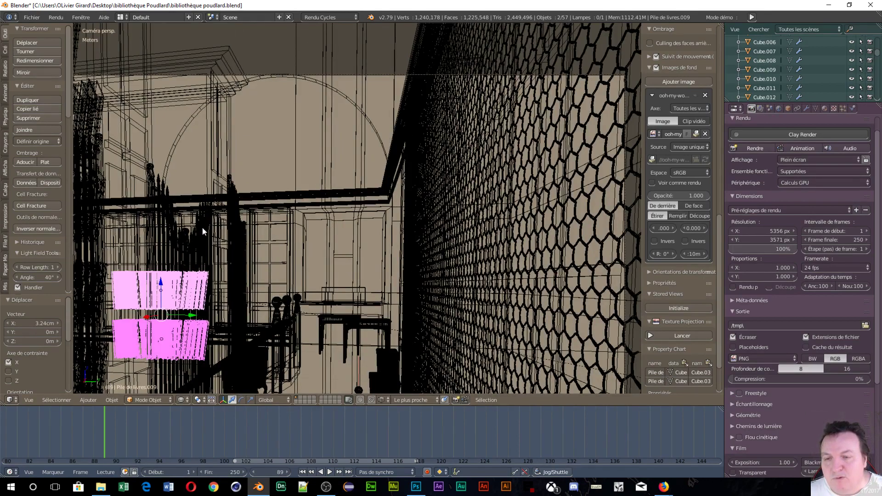
scroll(205, 231, down, 2)
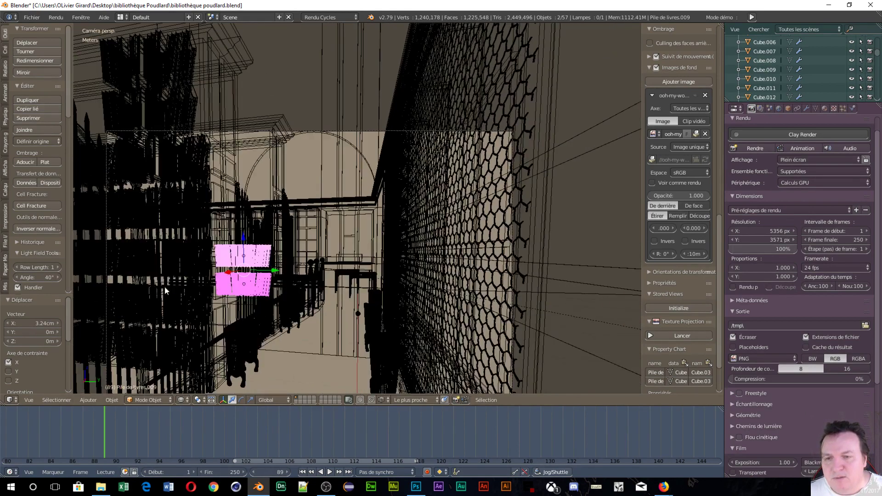
drag(245, 247, 247, 277)
key(shift+d)
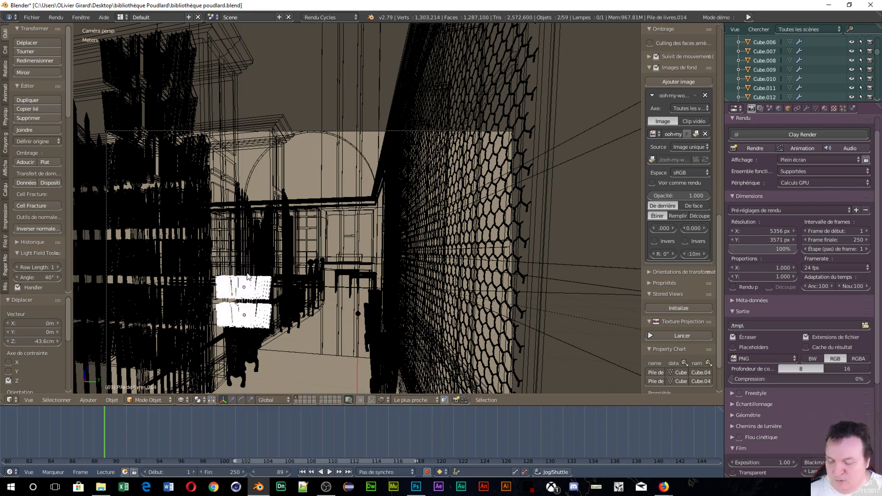
key(z)
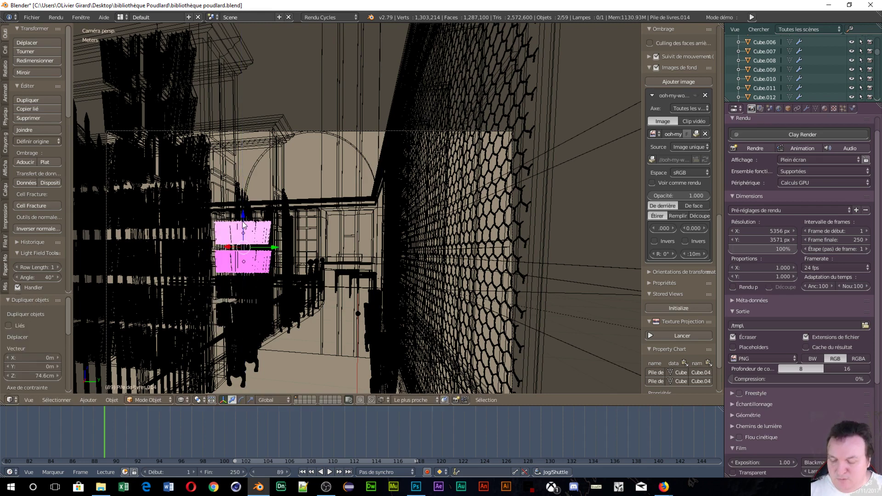
Step: Duplicate the two selected book rows about 82.3 cm up along Z, and duplicate the new pair about 32.4 cm higher
key(shift+d)
key(z)
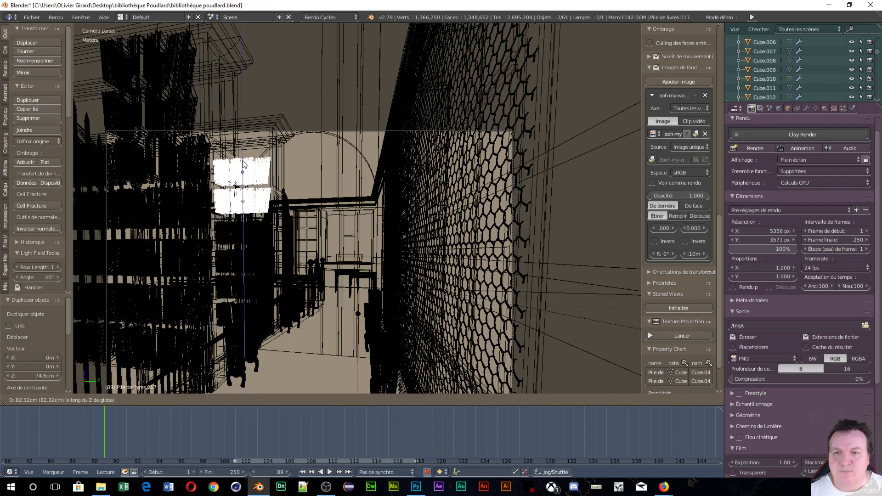
click(243, 163)
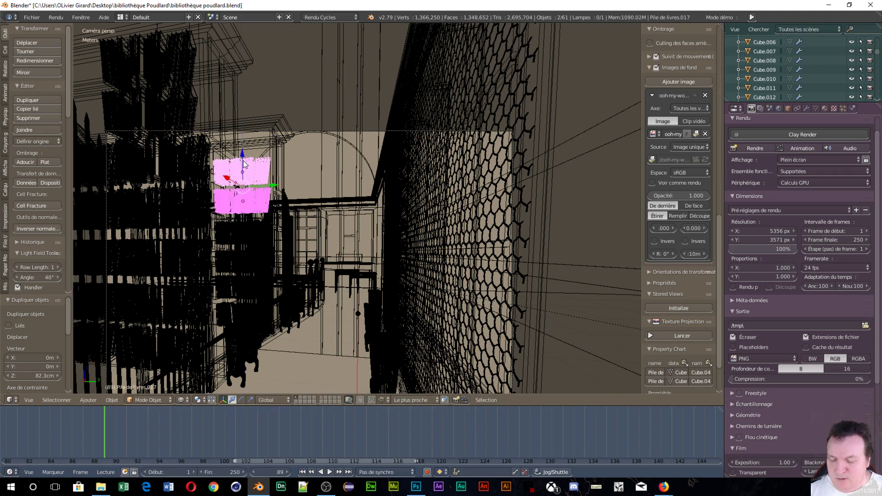
key(shift+d)
key(z)
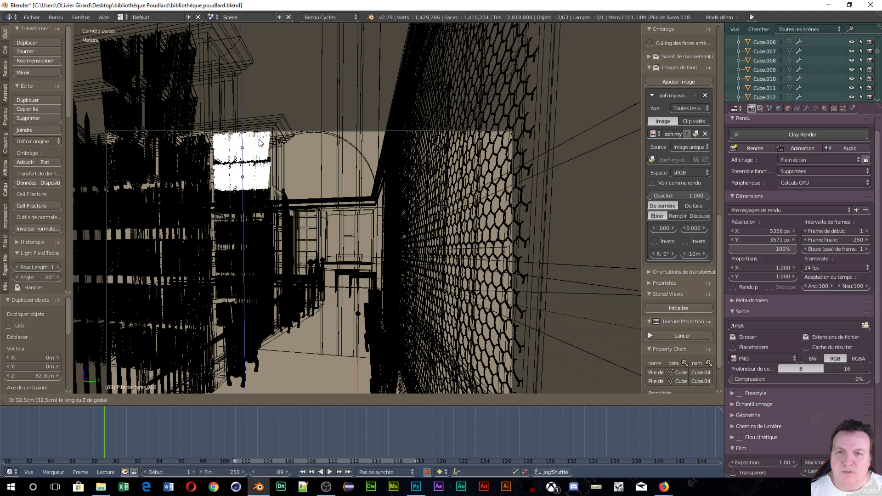
click(266, 149)
Step: Select the overlapping book row near the second bookcase's top, move it about 2.4 m along Y and rotate it -90° around Z
right_click(246, 174)
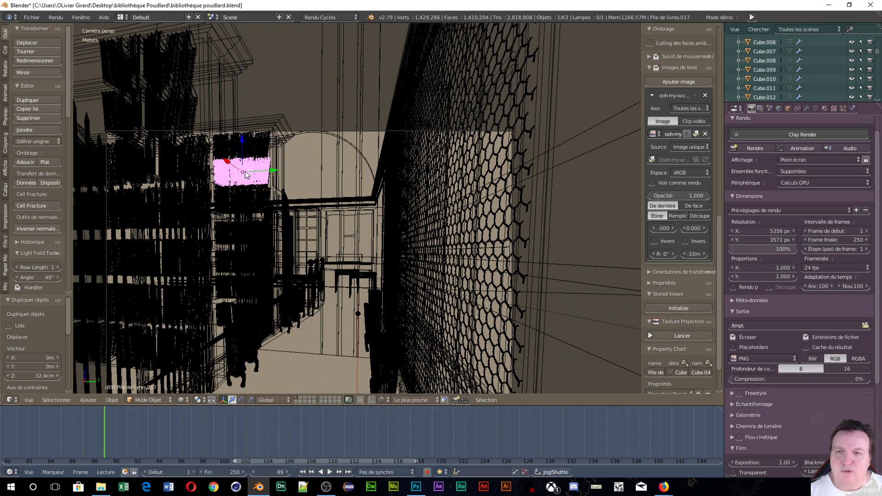
drag(282, 174, 466, 169)
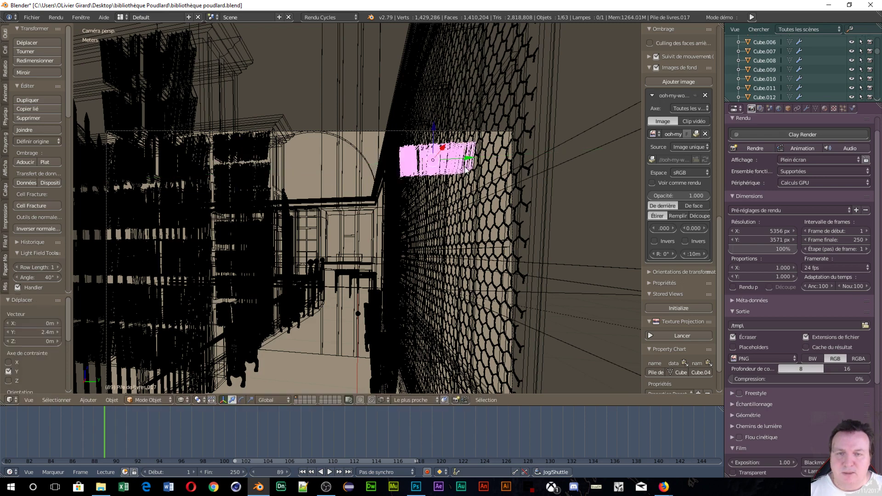
key(r)
key(z)
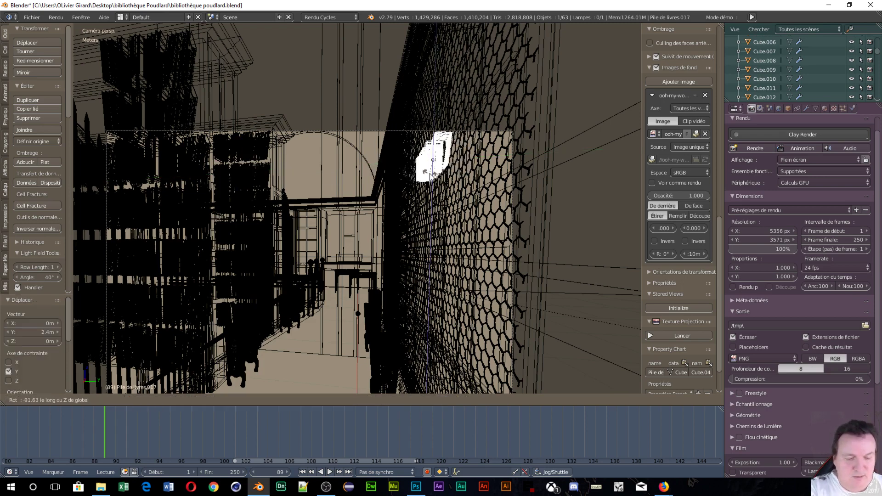
text(-90)
key(Return)
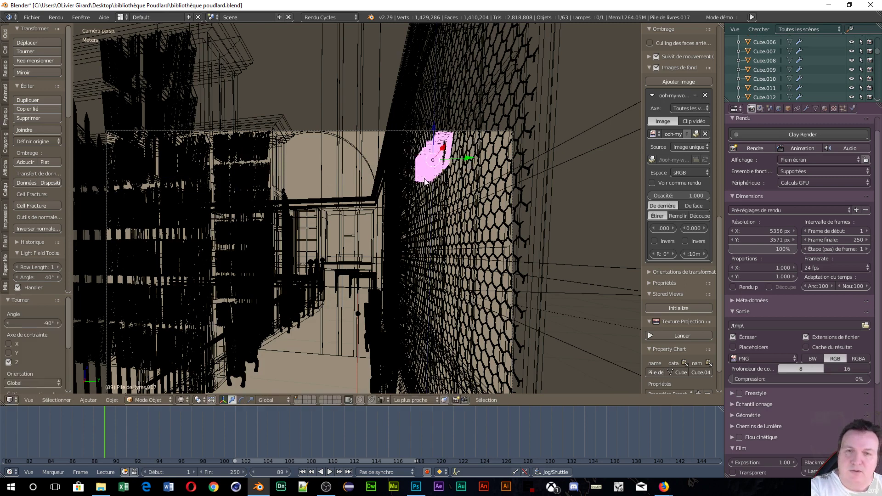
Step: Move the rotated book row about 1.21 m along X and about -64 cm along Z
drag(445, 155, 510, 111)
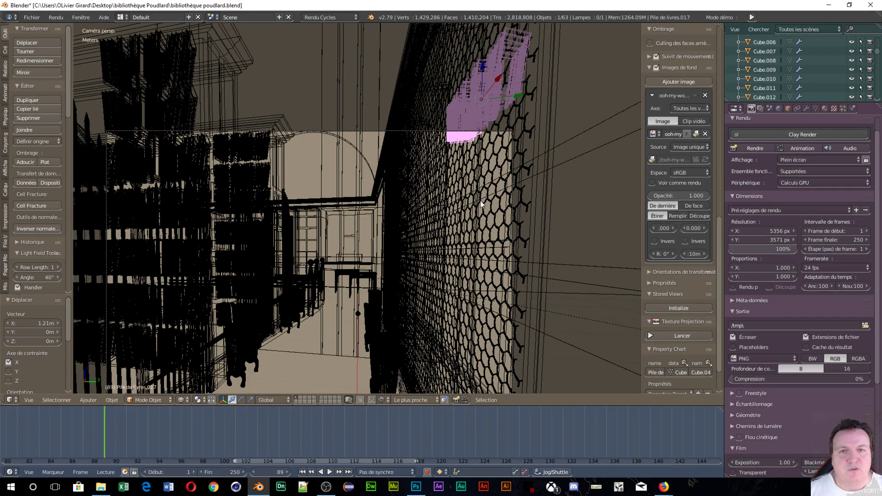
drag(485, 67, 471, 156)
middle_drag(471, 157, 471, 160)
Step: In top view, move the rotated row about -36.8 cm along Y and 83.2 cm along X into the grille bookcase, and return to the camera view
key(KP_7)
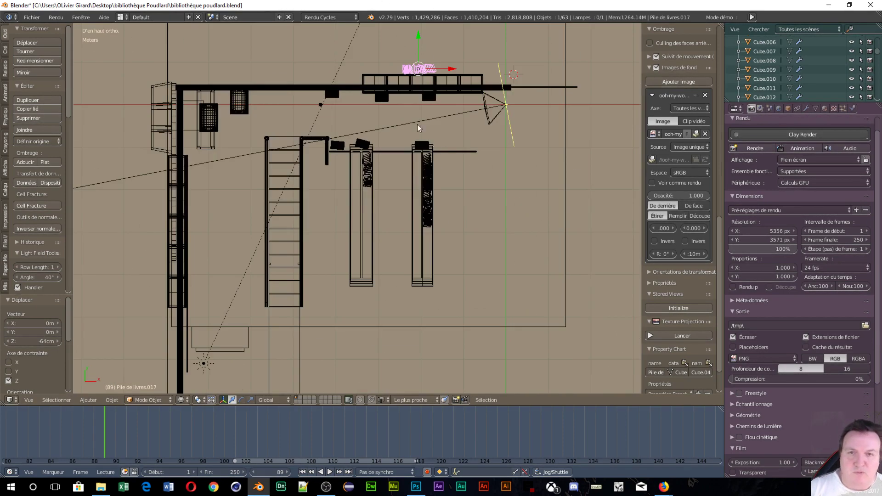
drag(417, 37, 419, 54)
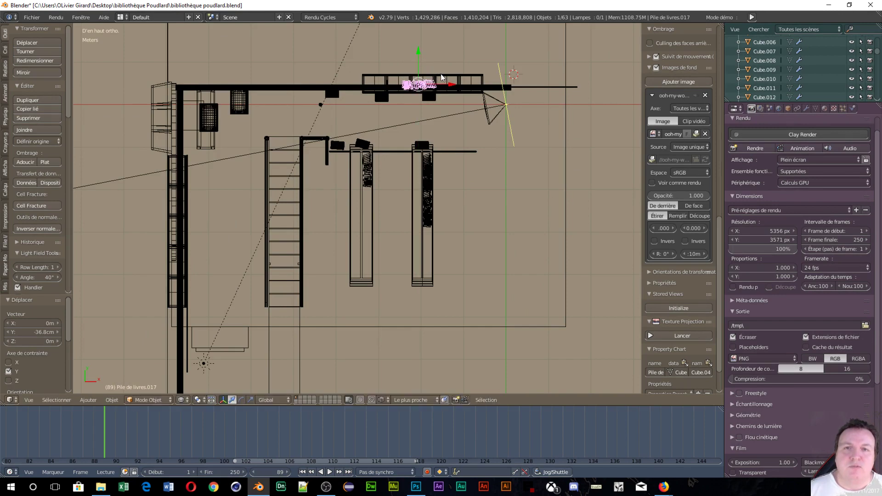
drag(450, 85, 483, 85)
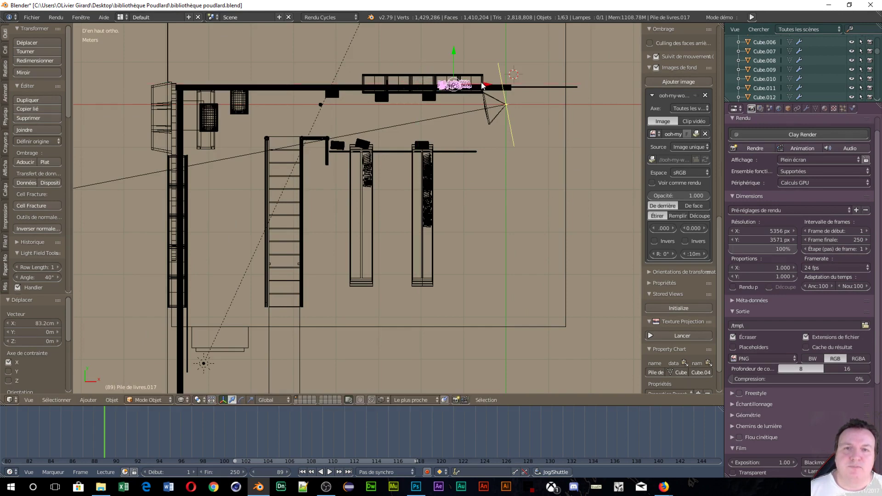
key(KP_0)
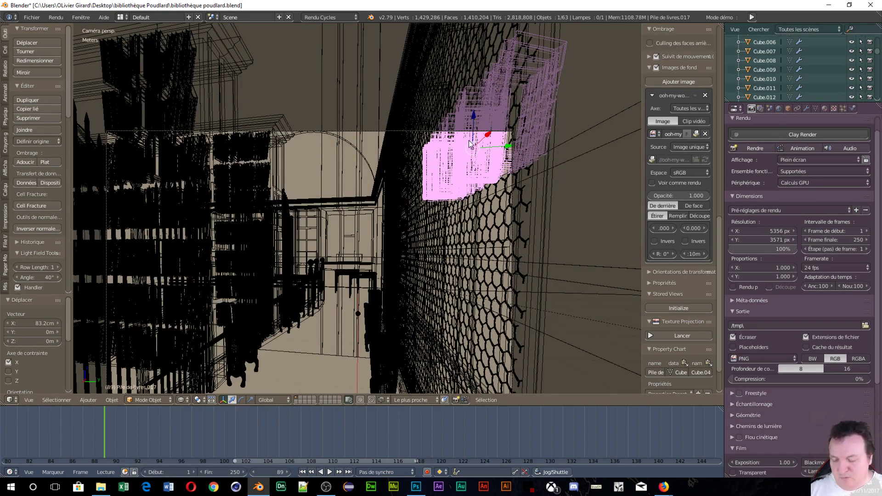
Step: Keep the wireframe display, duplicate the grille bookcase's book row about -37.2 cm along Z, and select both rows together
key(z)
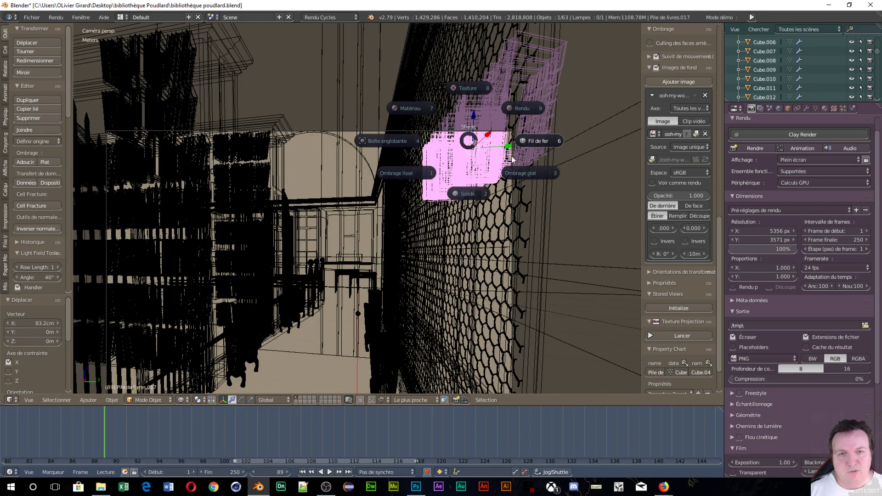
click(537, 147)
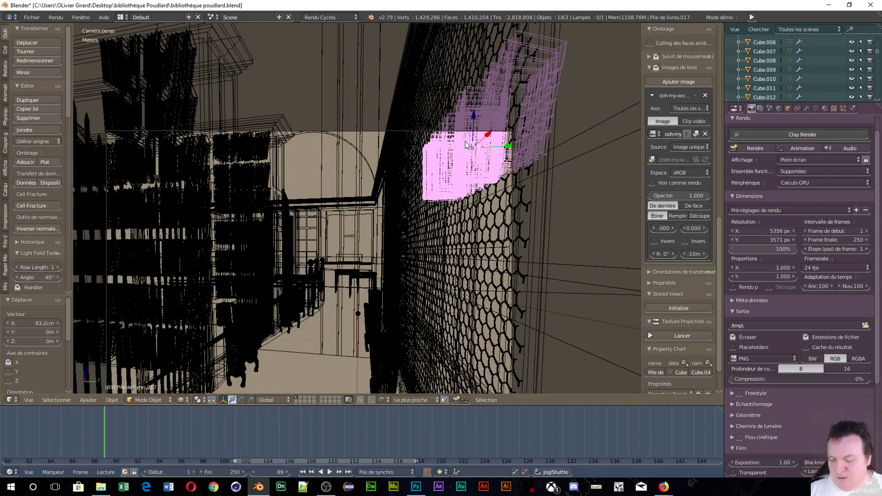
key(shift+d)
key(z)
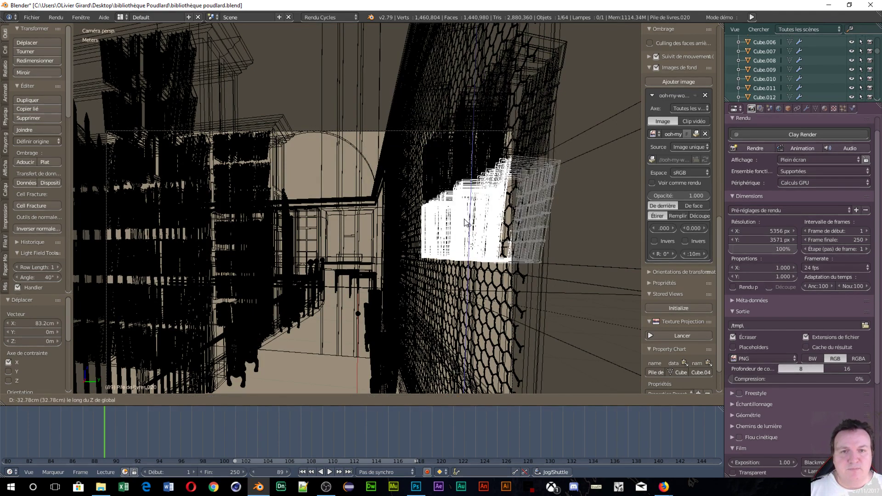
click(465, 232)
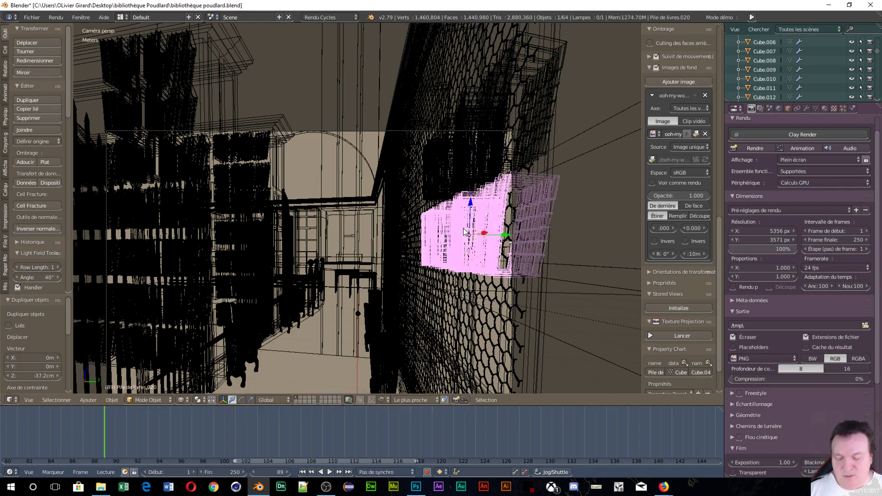
shift+right_click(457, 166)
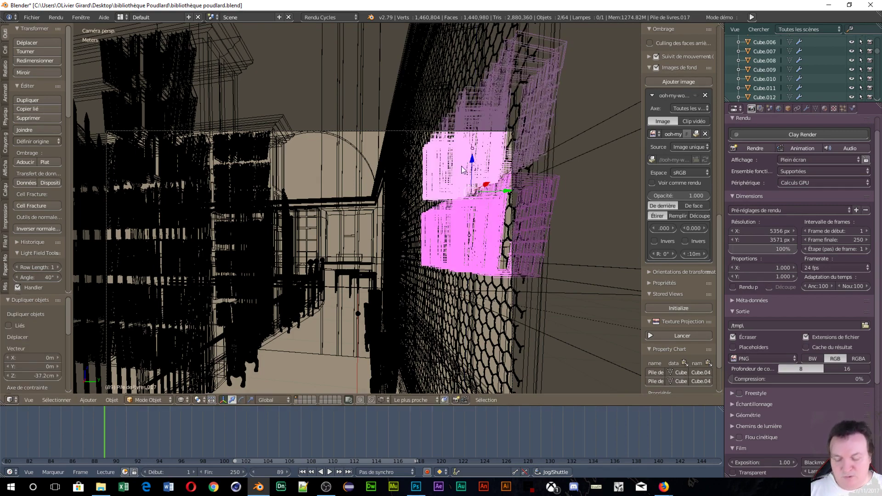
Step: Duplicate the grille bookcase's selected pair of book rows -70.6 cm along Z
key(shift+d)
key(z)
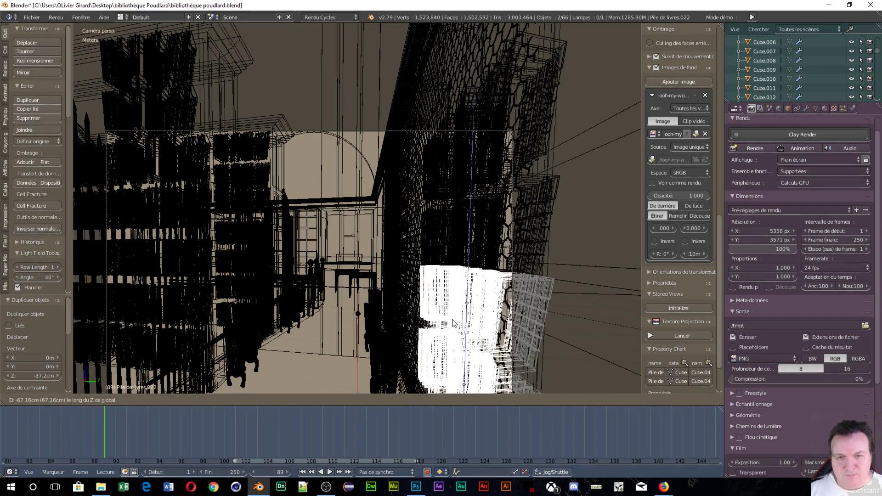
click(452, 328)
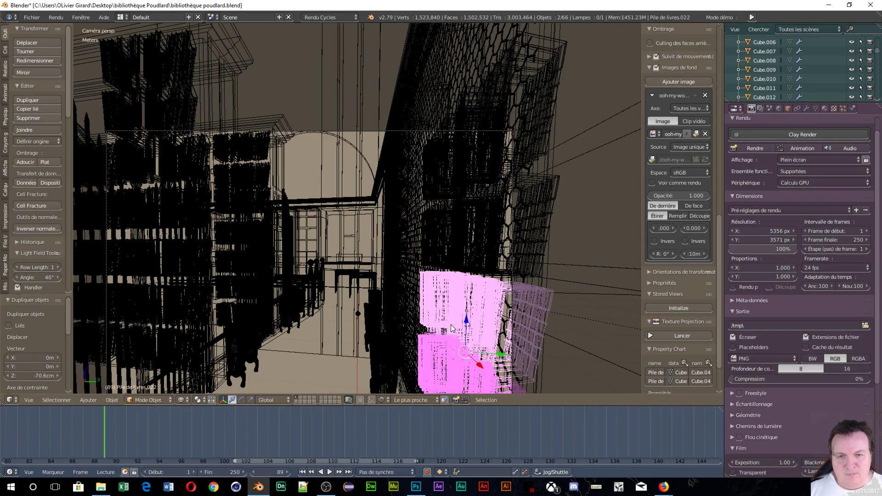
Step: Select only the upper row of the new pair and duplicate it -71.9 cm along Z as the bottom row
right_click(457, 316)
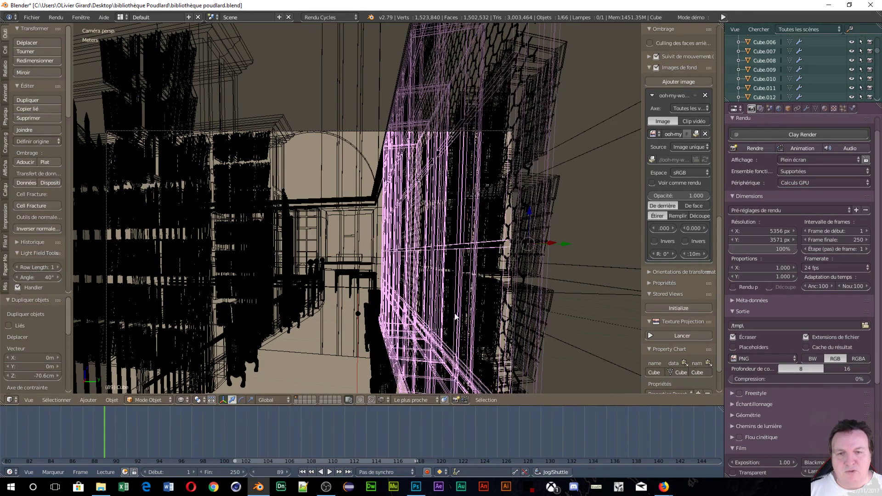
right_click(456, 316)
right_click(451, 307)
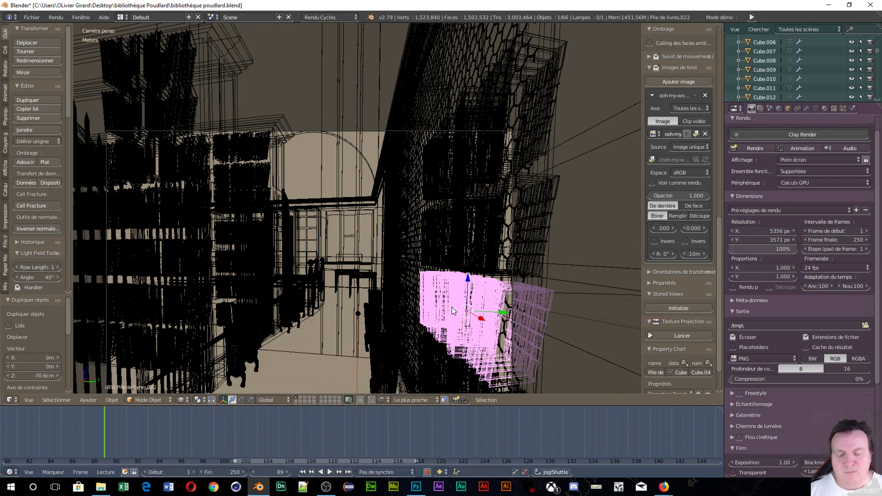
key(shift+d)
key(z)
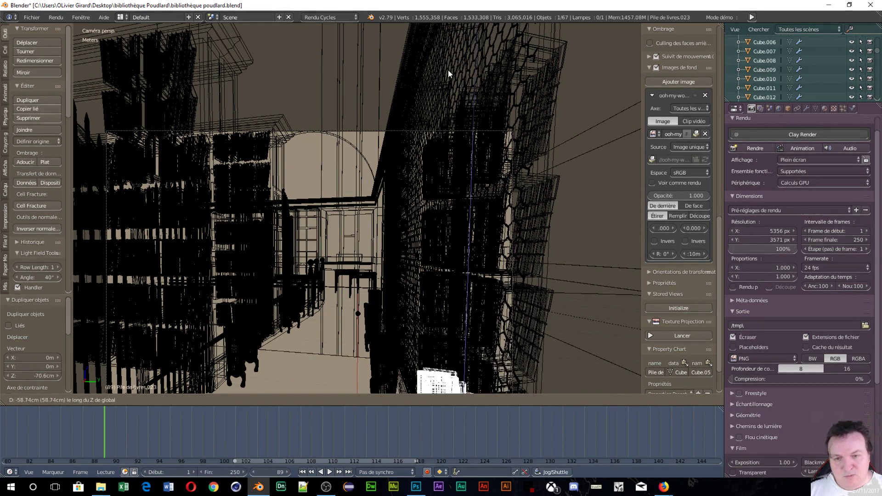
click(448, 93)
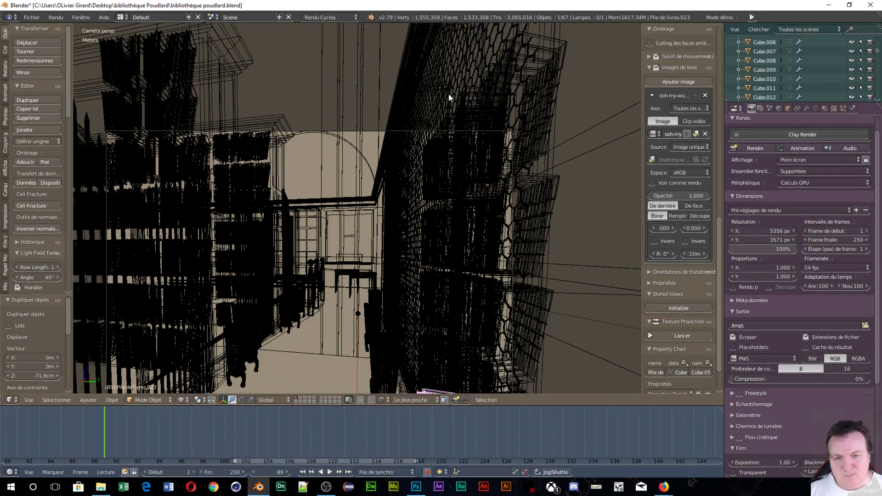
Step: Select all five book rows of the grille bookcase together and duplicate them -1.12 m along X
shift+right_click(437, 356)
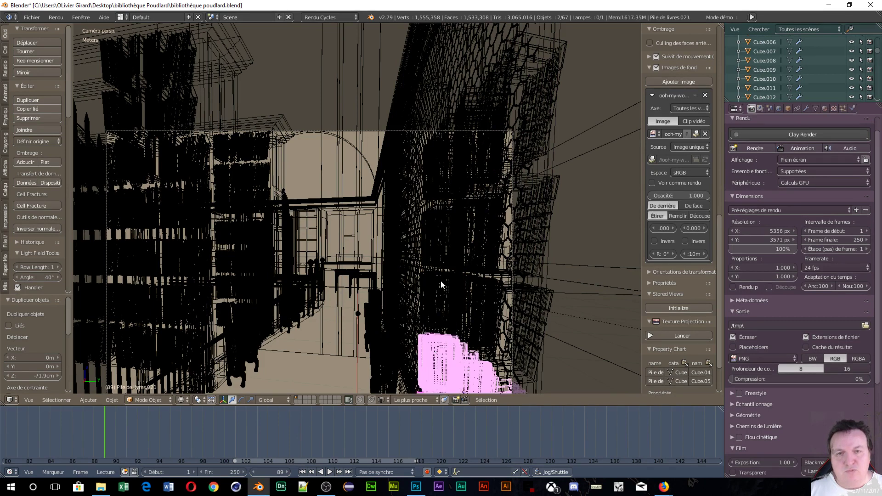
shift+right_click(442, 256)
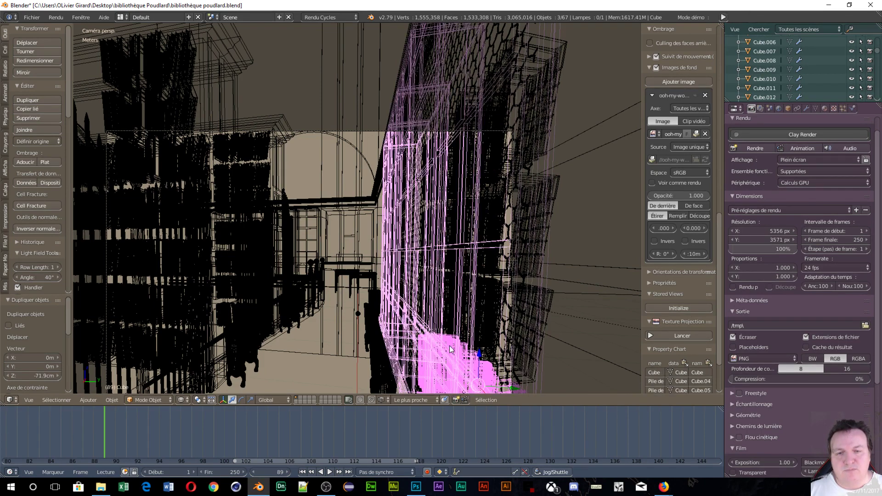
shift+right_click(554, 152)
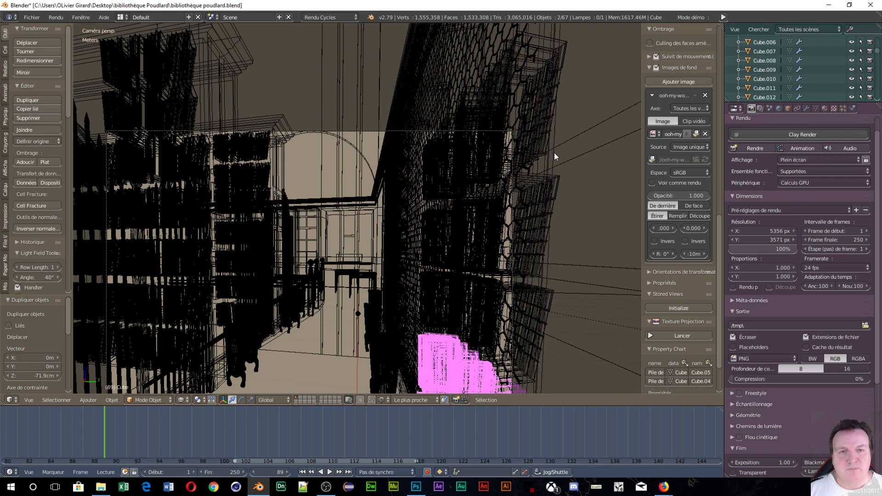
shift+right_click(547, 39)
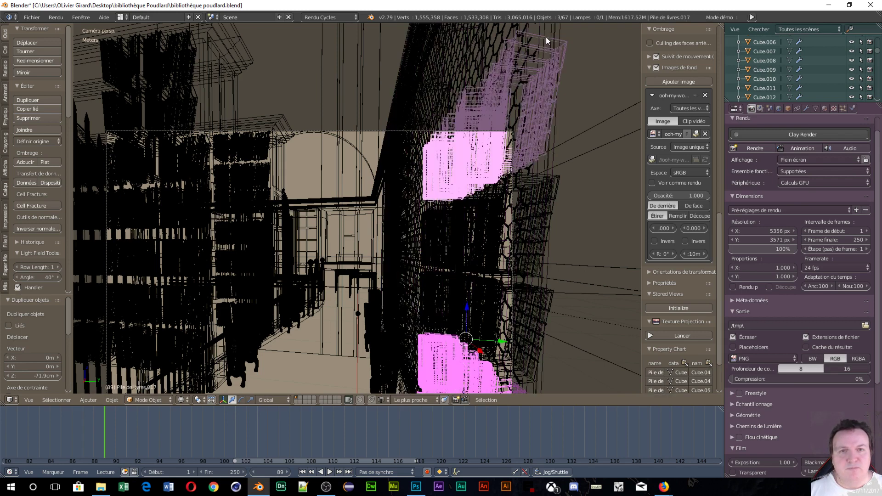
shift+right_click(558, 180)
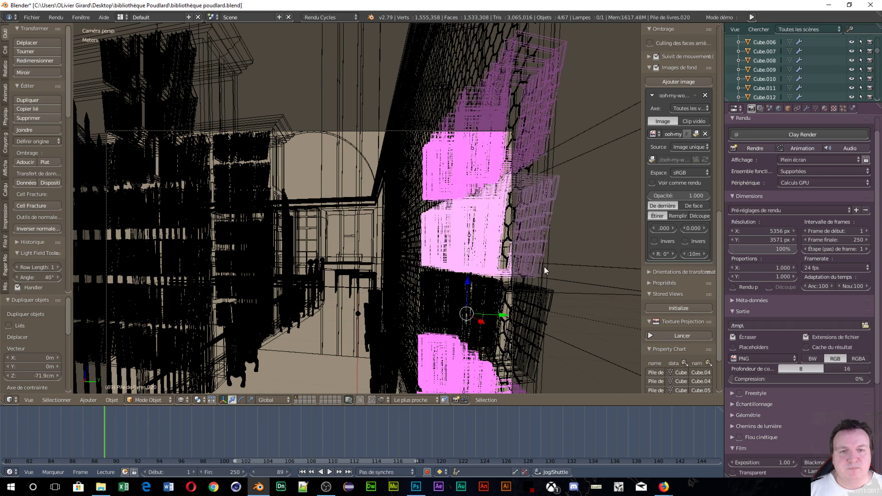
shift+right_click(551, 305)
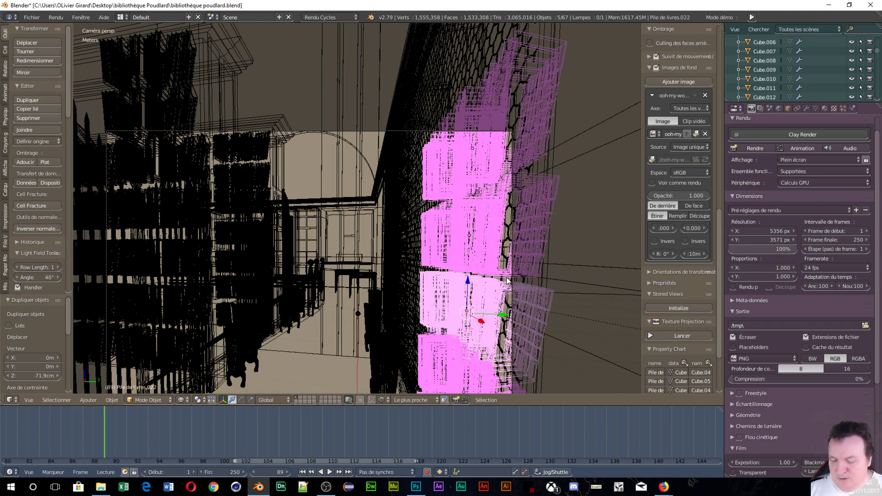
key(shift+d)
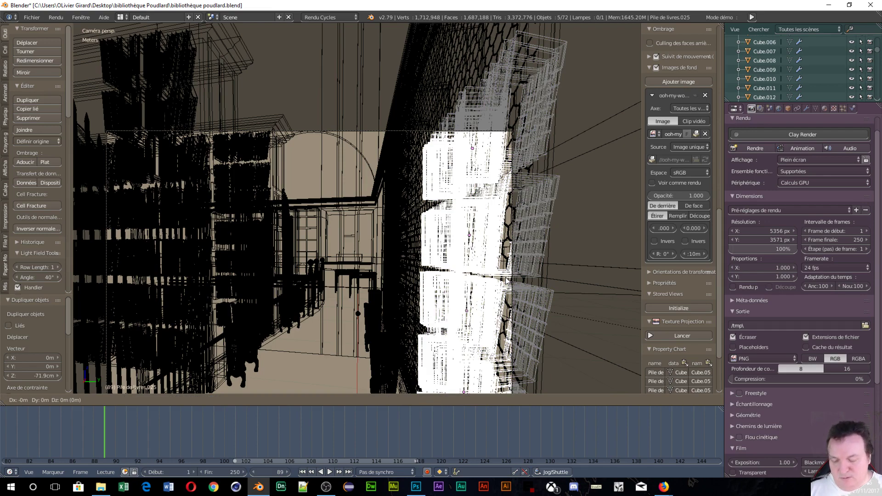
key(x)
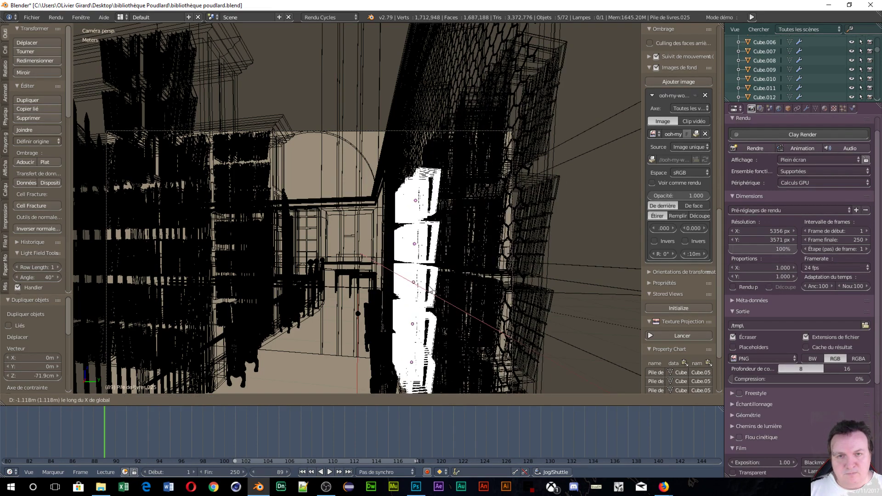
click(431, 291)
Step: Move the duplicated column of book rows 29.2 cm along X to close the gap with the original column
middle_drag(431, 291, 232, 269)
key(g)
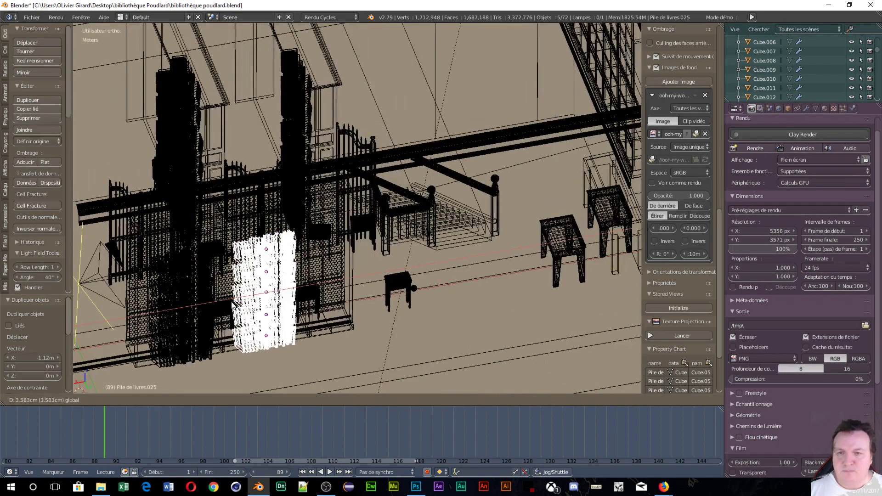
drag(213, 309, 213, 309)
Step: Duplicate the moved column of five book rows -76.8 cm along X toward the far end of the grille bookcase
middle_drag(213, 309, 220, 354)
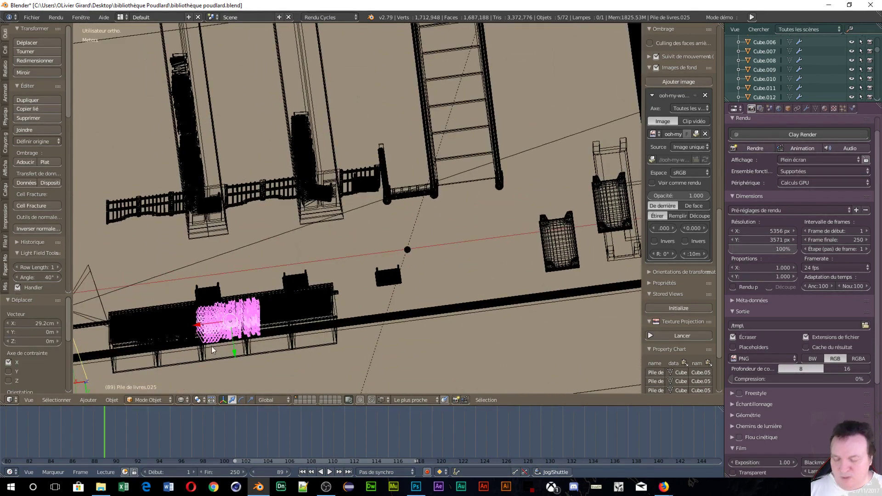
key(shift+d)
key(x)
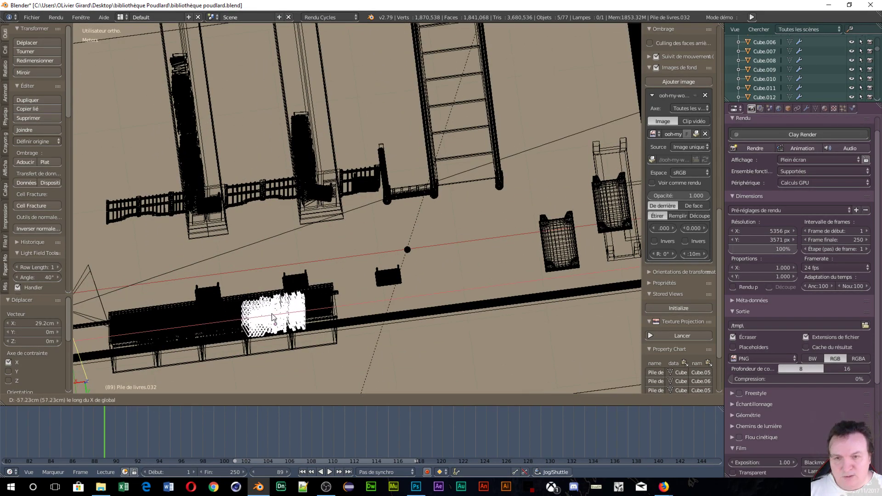
click(280, 321)
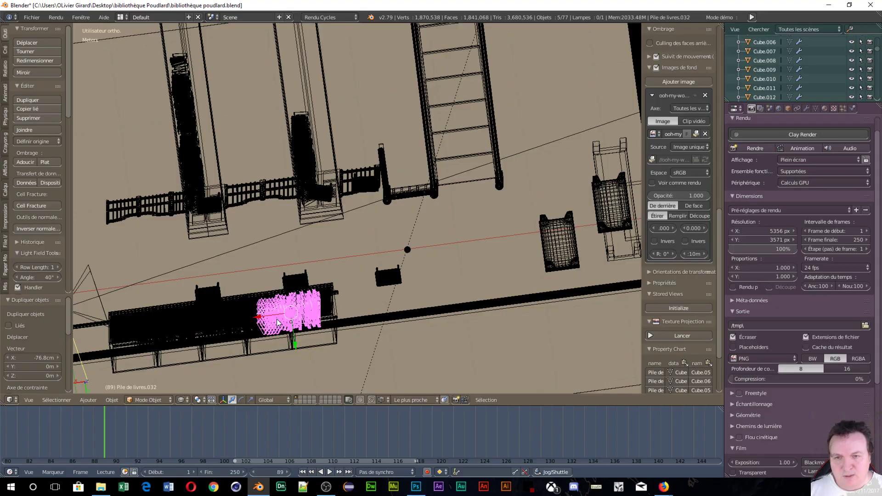
Step: Select only the top two book rows of the newest column, leaving the grille and the gate unselected
middle_drag(280, 321, 357, 174)
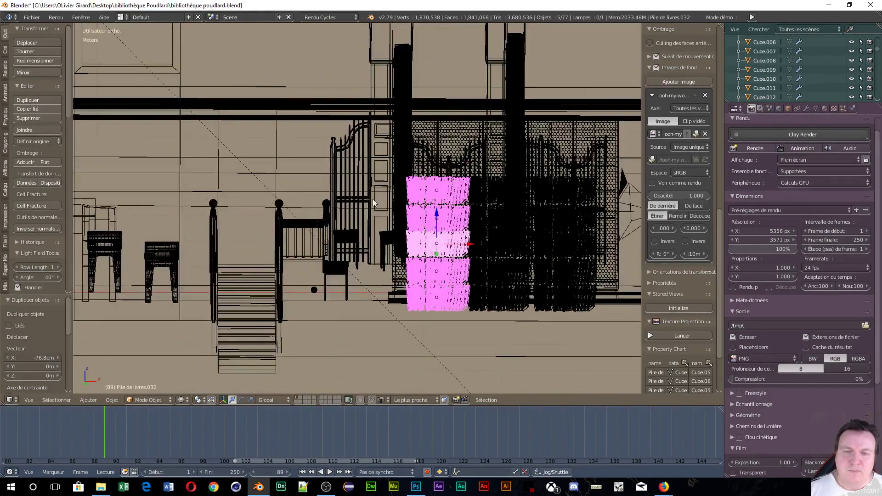
scroll(373, 200, up, 2)
right_click(441, 181)
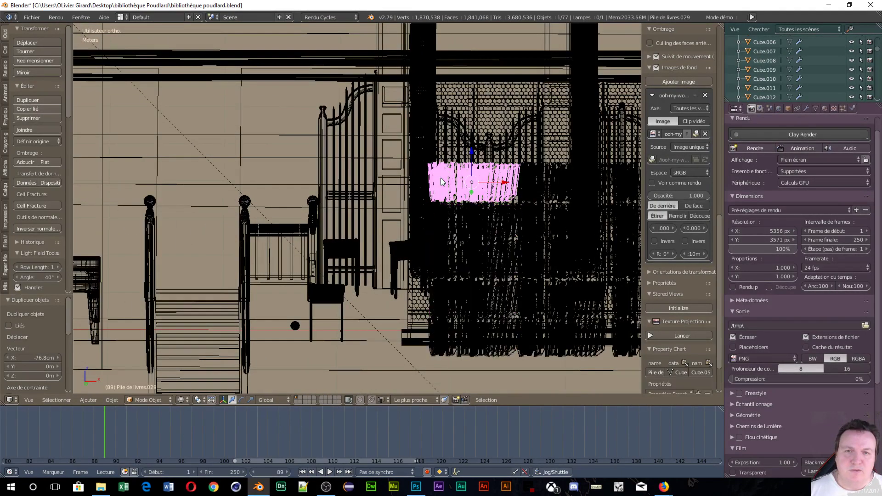
shift+right_click(454, 216)
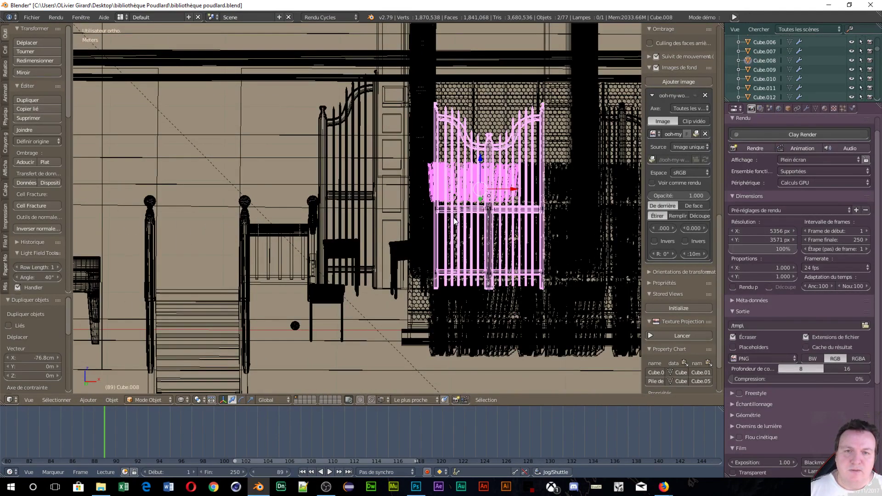
shift+right_click(454, 218)
middle_drag(455, 219, 421, 203)
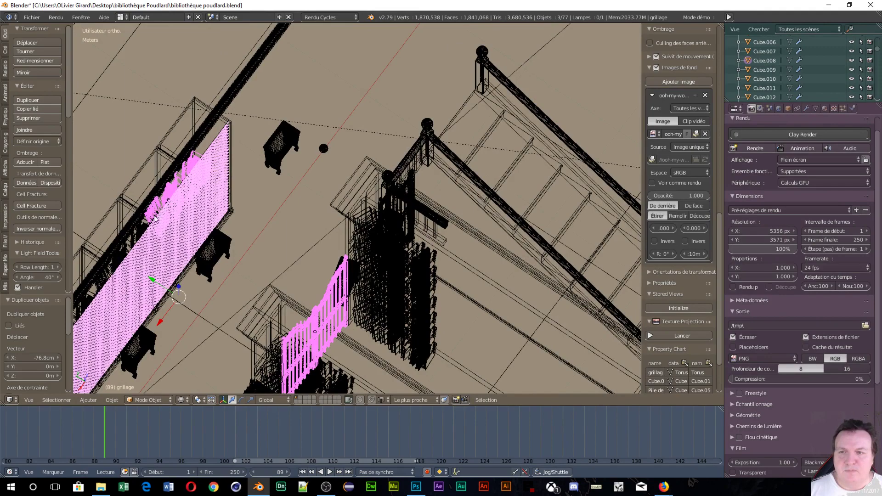
middle_drag(285, 200, 450, 160)
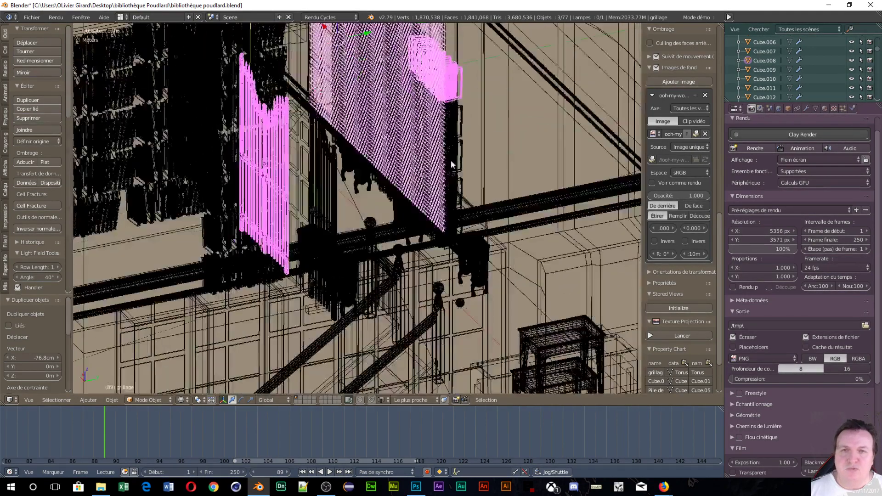
right_click(449, 94)
shift+right_click(463, 87)
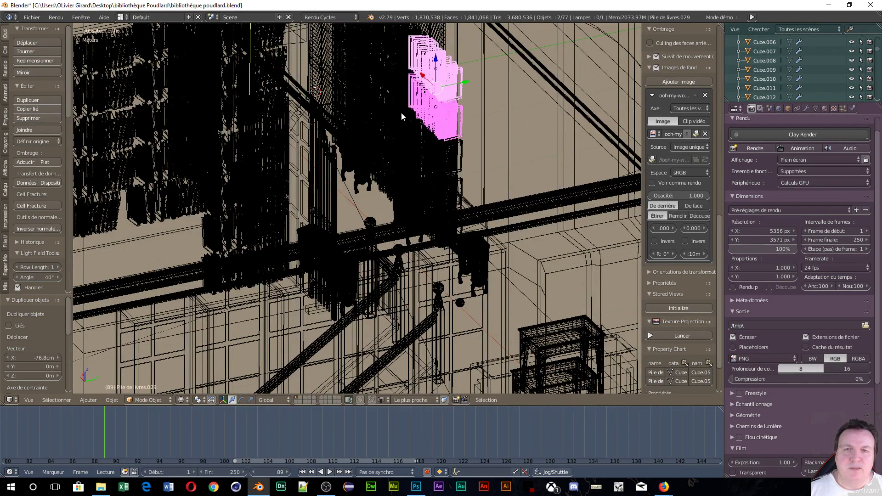
scroll(402, 116, down, 3)
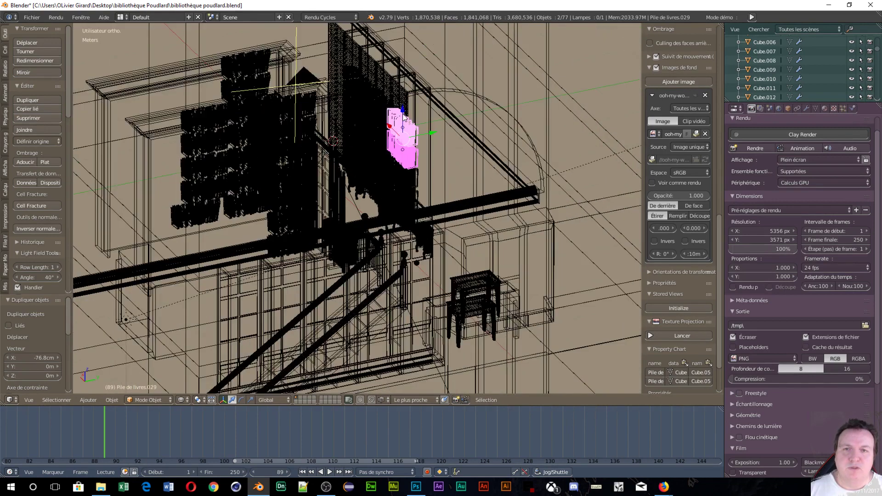
key(g)
key(z)
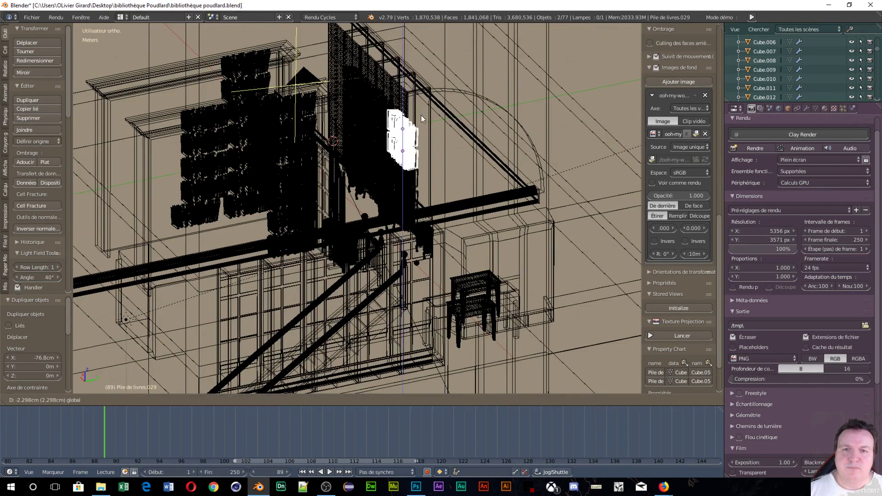
click(421, 118)
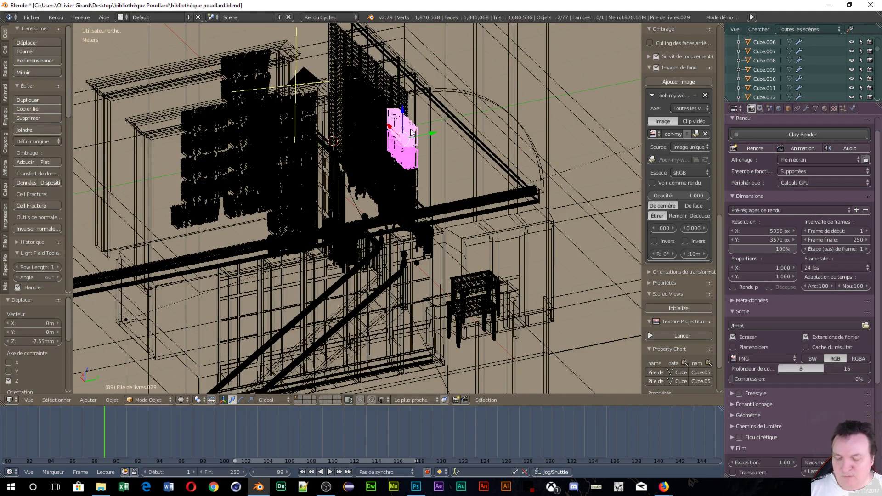
key(ctrl+z)
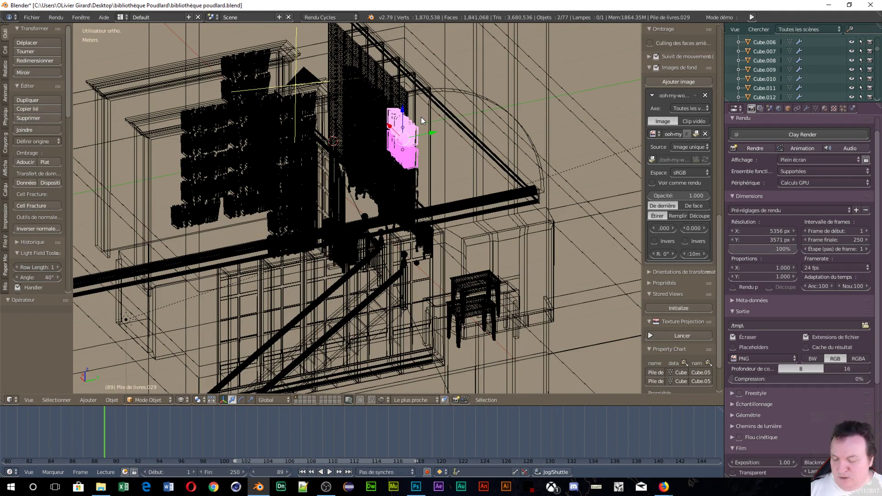
Step: Duplicate the two selected top rows 73.3 cm along Z to fill the bookcase's upper shelves
key(shift+d)
key(z)
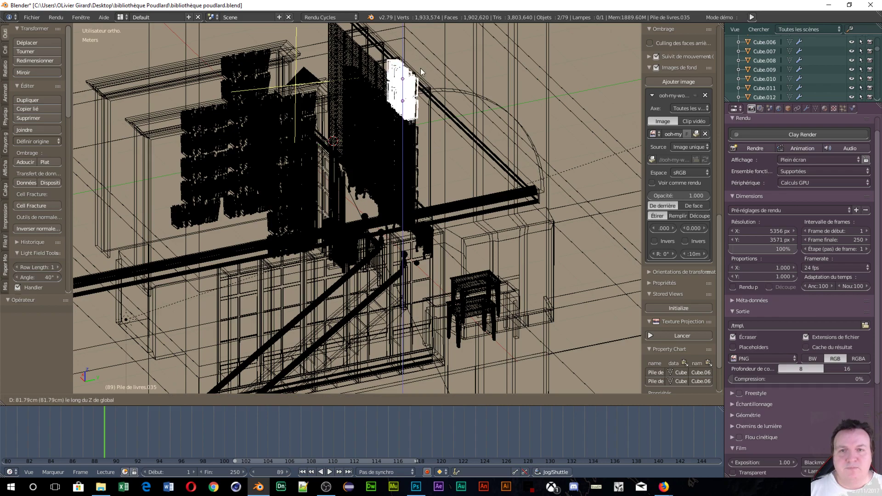
click(420, 77)
Step: Duplicate the two upper rows 78.2 cm along X and repeat the duplication once for the last column
middle_drag(420, 77, 503, 174)
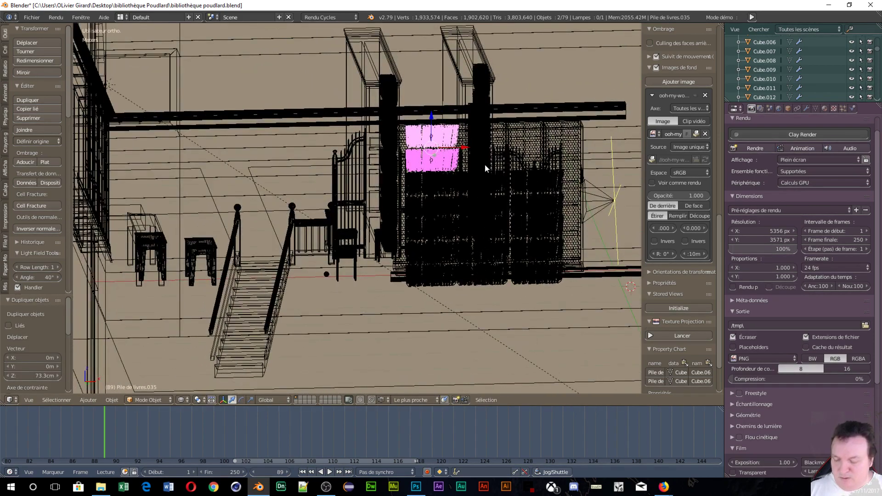
key(shift+d)
key(x)
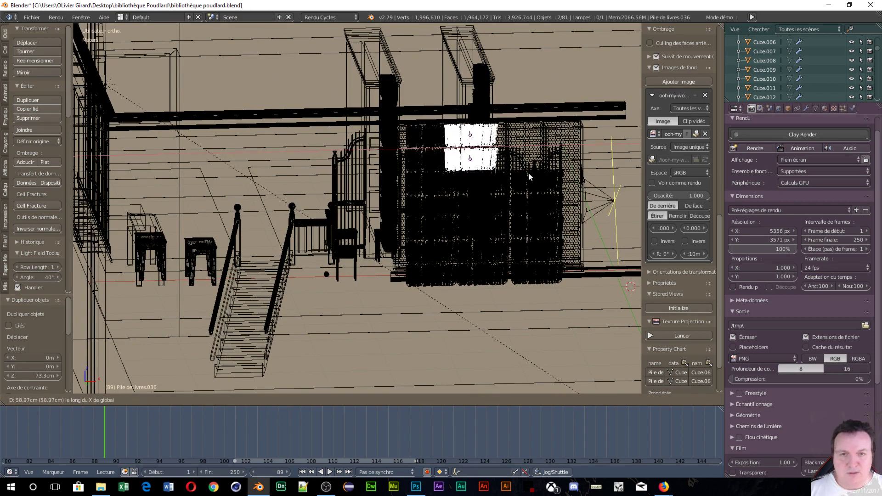
click(534, 182)
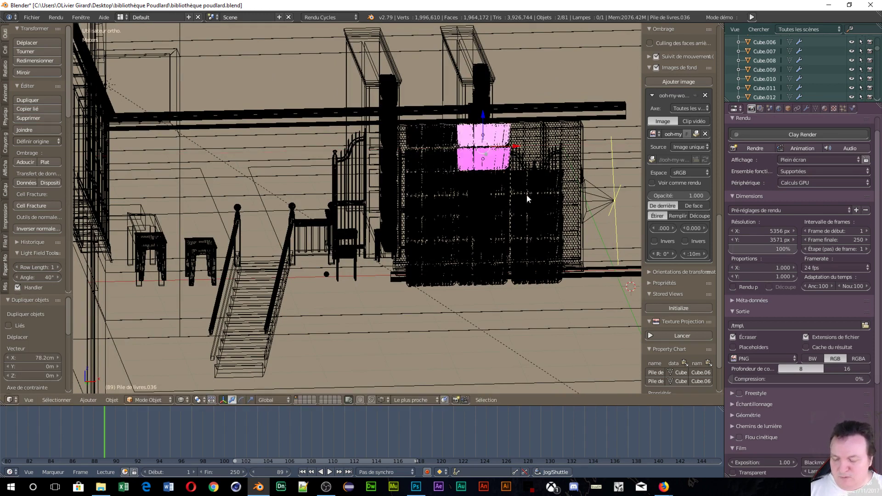
key(shift+r)
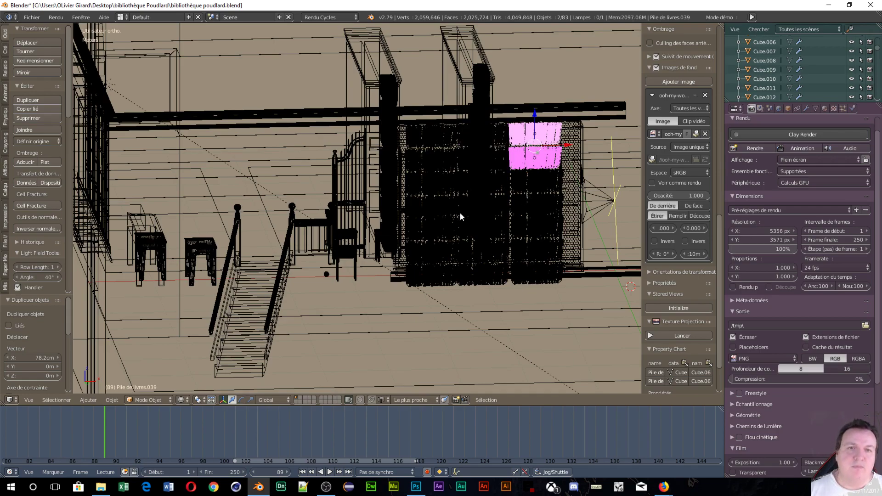
middle_drag(517, 261, 177, 219)
middle_drag(155, 183, 639, 165)
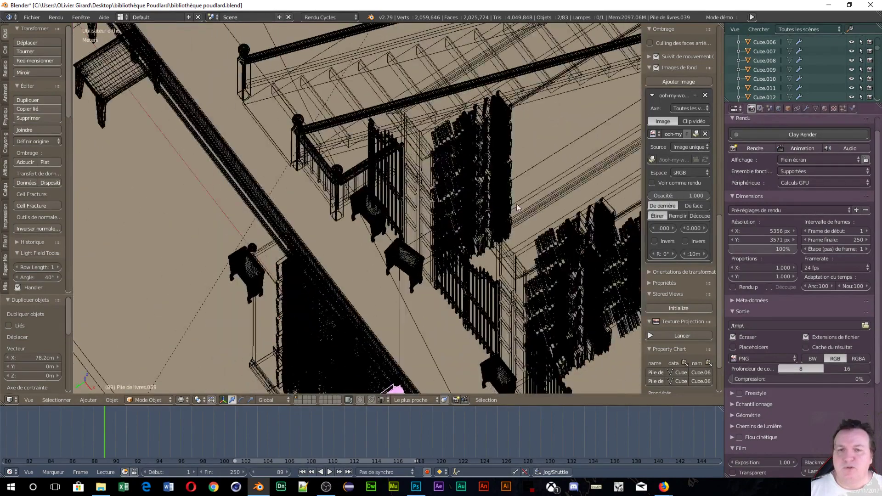
shift+middle_drag(442, 184, 212, 177)
scroll(199, 88, up, 1)
scroll(200, 80, up, 2)
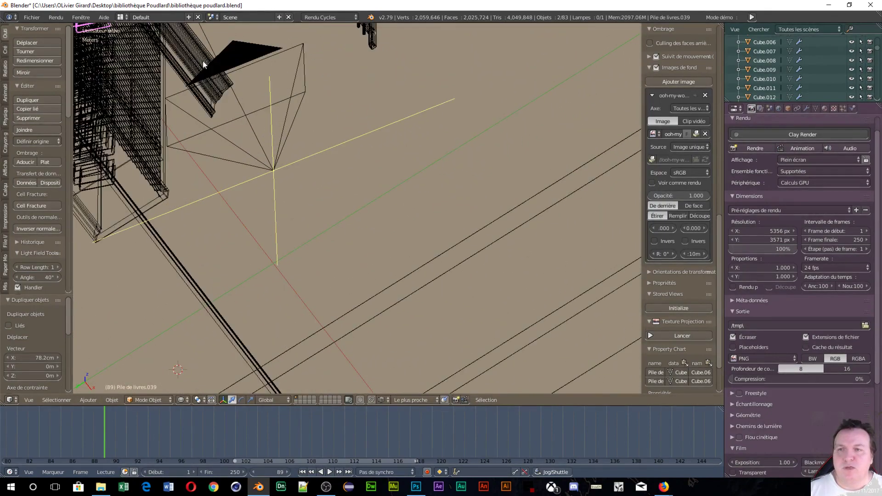
Step: Add the four lower book rows of the grille bookcase's last column to the selection of its two upper rows
middle_drag(203, 61, 307, 59)
middle_drag(260, 42, 419, 290)
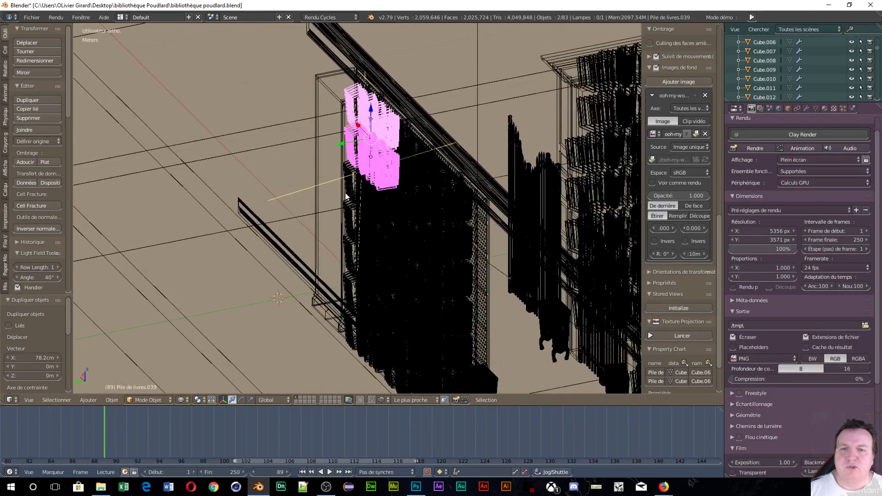
scroll(353, 195, up, 5)
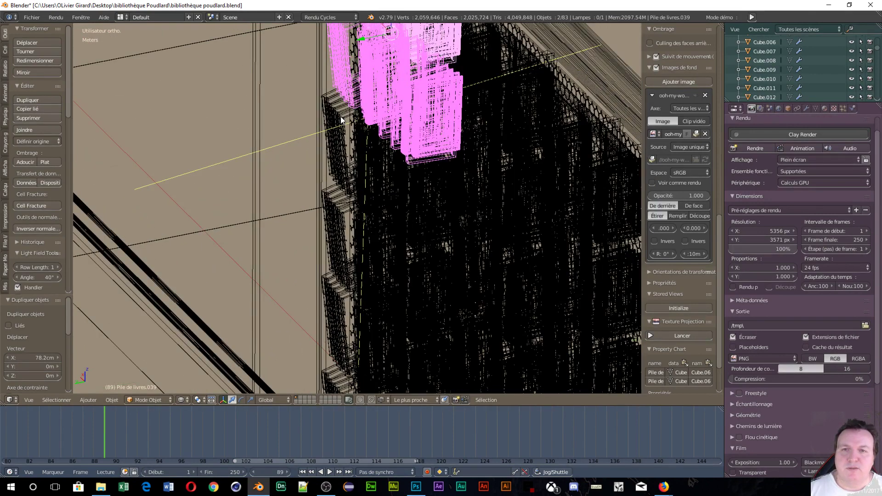
shift+right_click(341, 120)
shift+right_click(338, 233)
shift+right_click(331, 344)
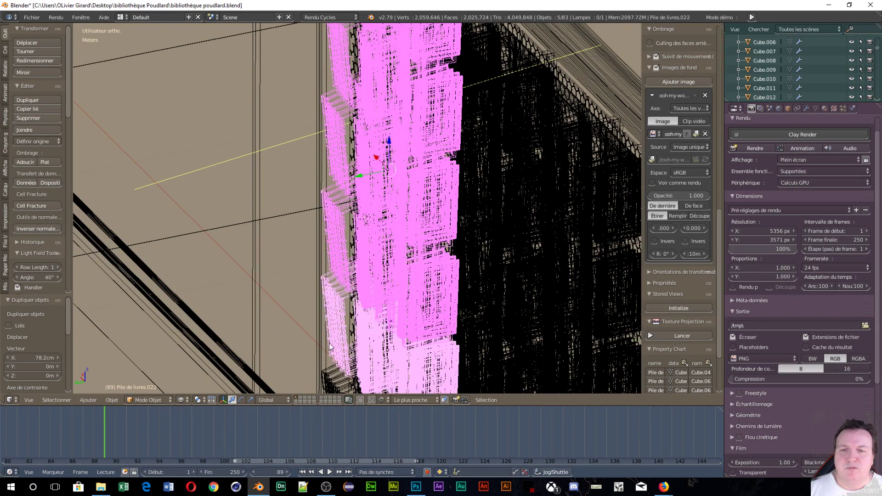
shift+right_click(336, 388)
scroll(368, 302, down, 8)
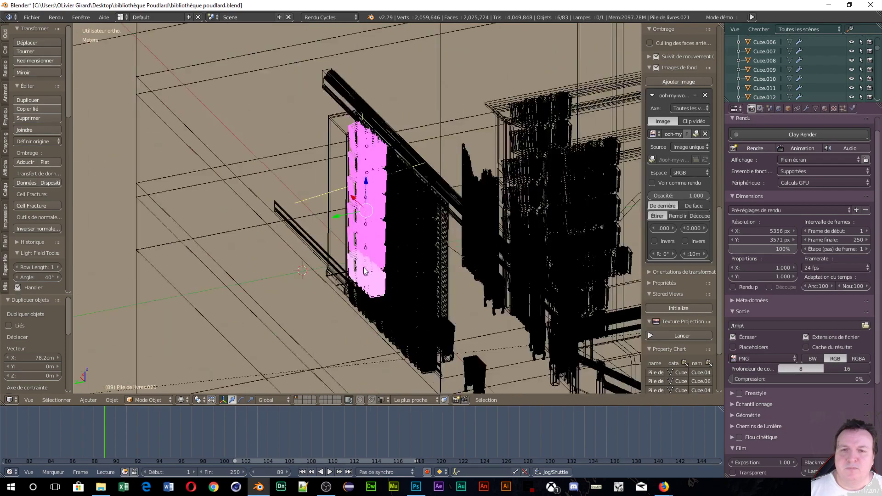
Step: Duplicate the six selected book rows, placing the copy about -2.9 m in X, -79.1 cm in Y and 3.28 m in Z away
scroll(354, 274, down, 3)
middle_drag(380, 266, 534, 285)
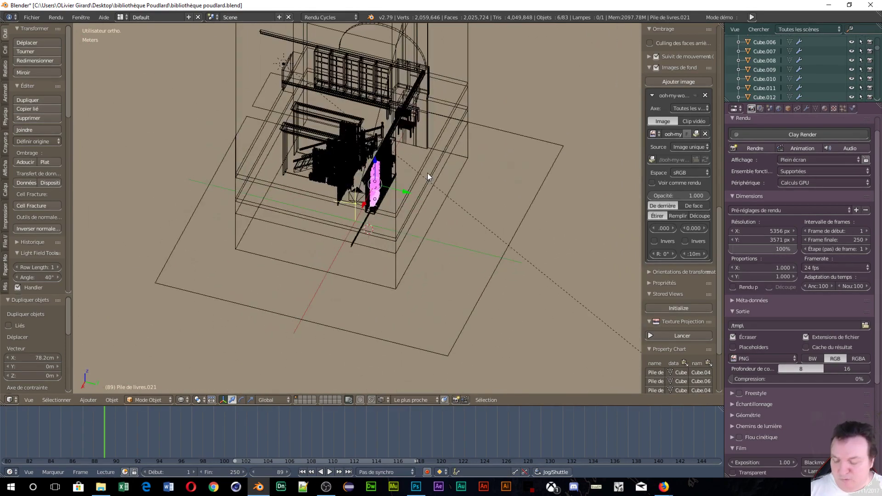
key(shift+d)
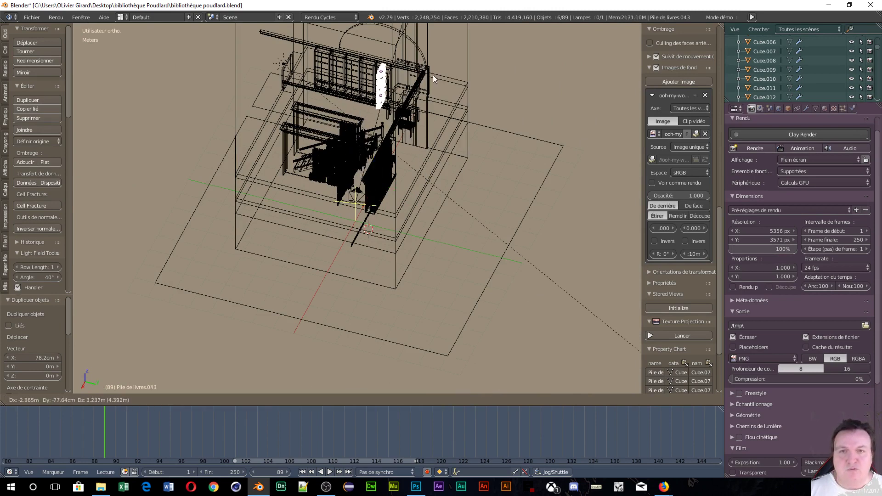
click(434, 73)
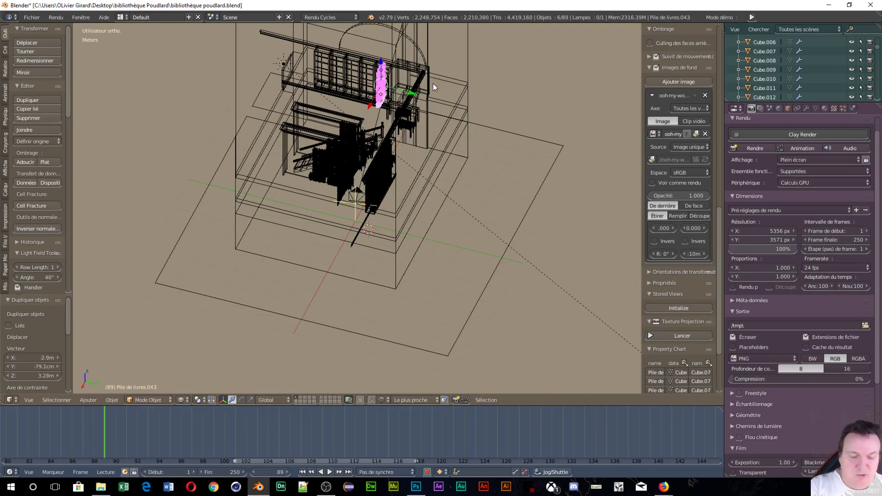
Step: Move the duplicated column -3.72 m along X and -1.32 m along Y to the bookcase on the far wall
key(KP_7)
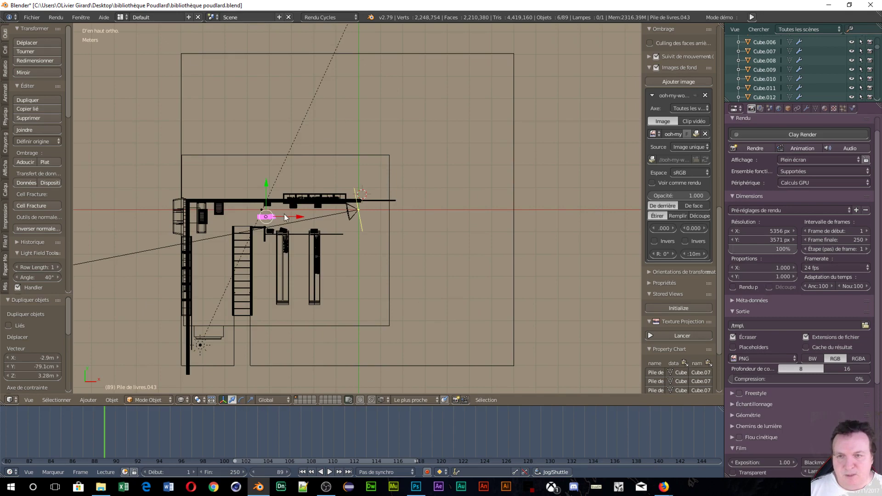
drag(297, 217, 214, 232)
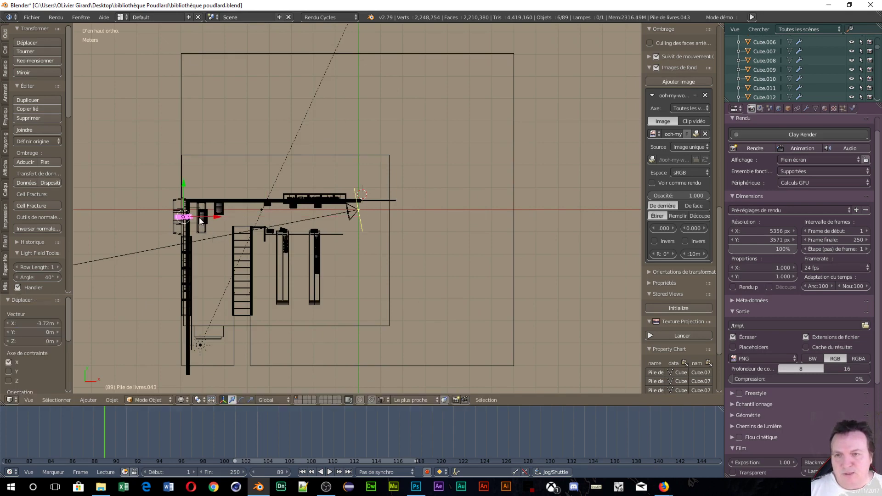
drag(183, 184, 180, 211)
Step: Rotate the duplicated book column about 88.5° around Z to line it up with the far-wall bookcase
scroll(205, 267, up, 4)
scroll(206, 260, up, 3)
scroll(157, 117, up, 2)
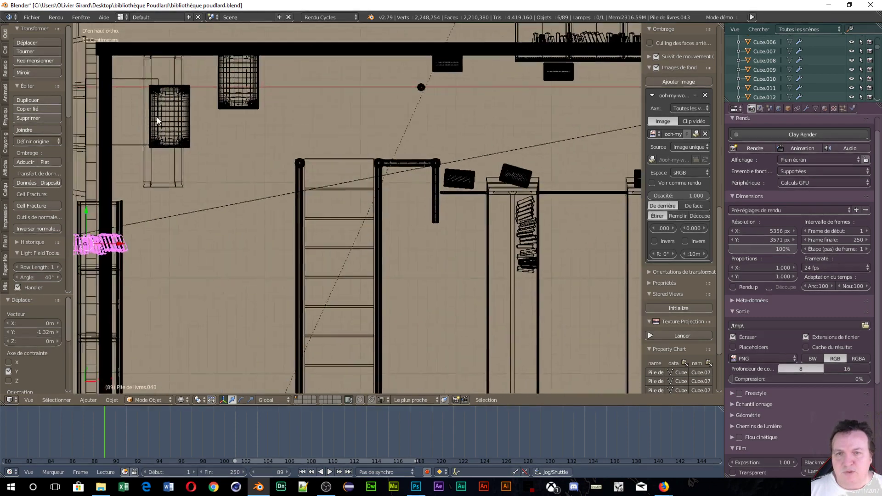
shift+middle_drag(156, 117, 357, 76)
scroll(342, 145, up, 2)
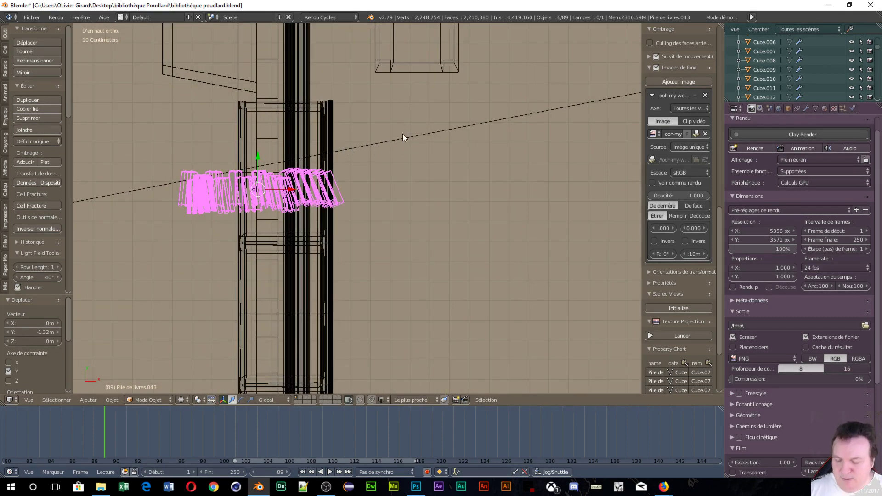
key(r)
key(z)
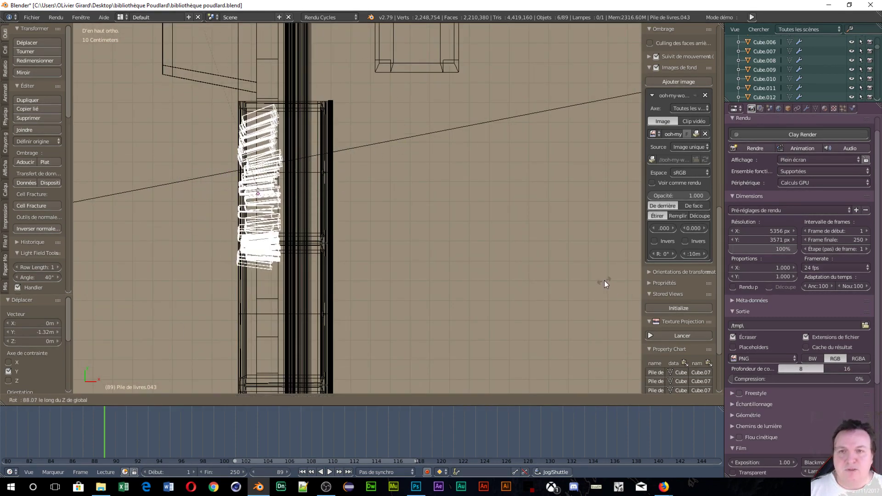
click(594, 272)
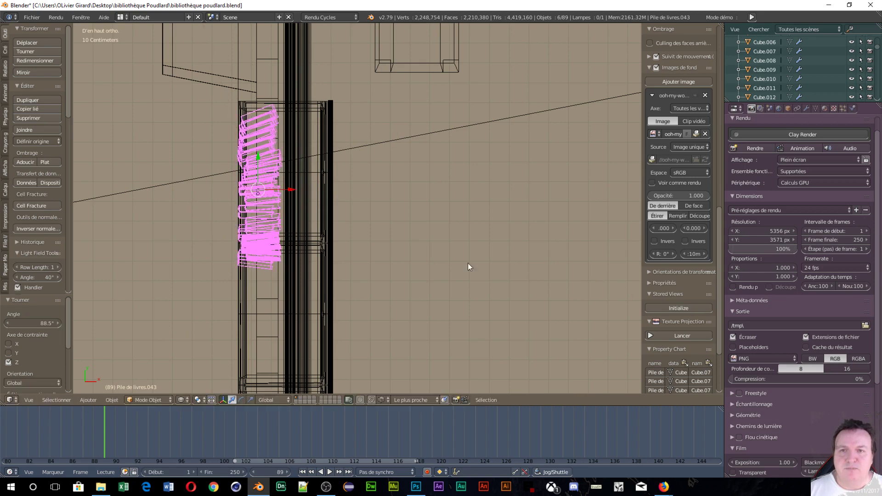
Step: Shift the rotated book column 20.4 cm along X and -3.01 cm along Y into the far-wall bookcase
key(g)
key(x)
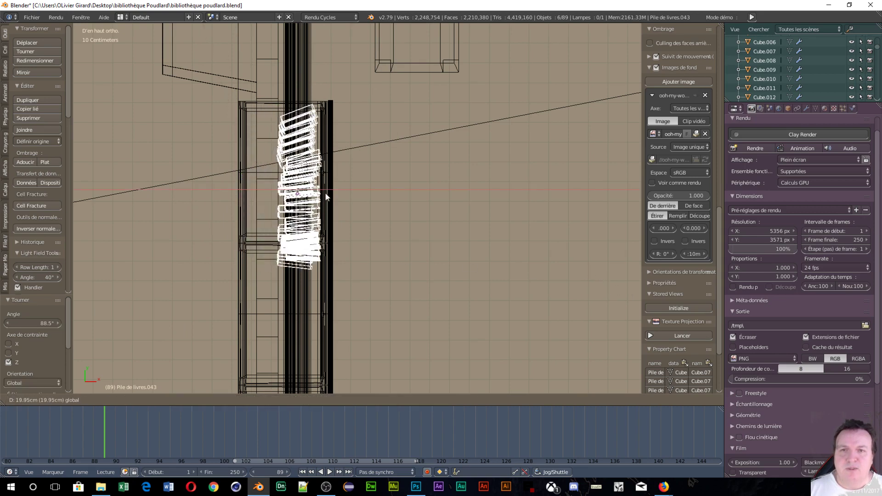
click(326, 192)
key(g)
key(y)
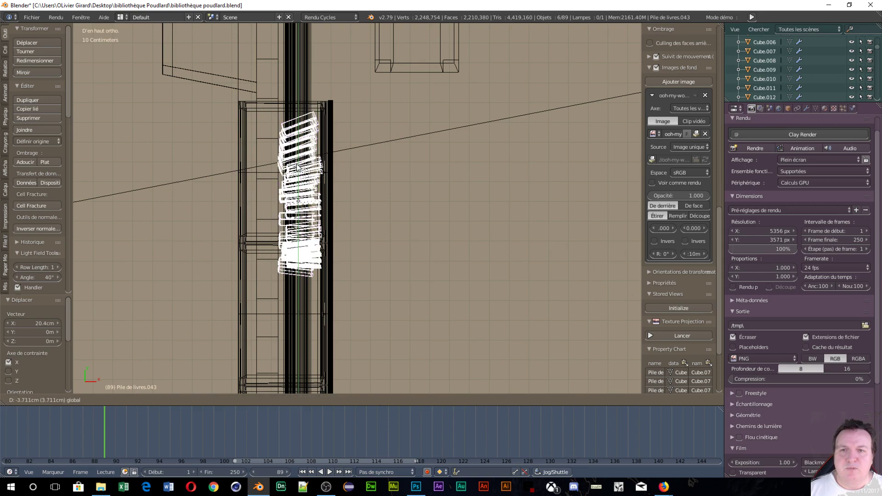
click(329, 176)
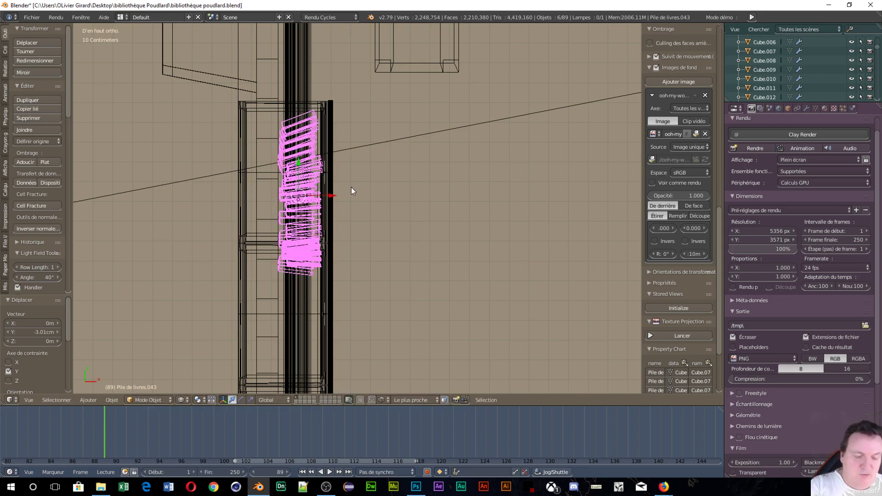
Step: Lower the book column 3.36 m along Z onto the far bookcase's shelves and check it through the camera
key(KP_1)
scroll(351, 191, down, 6)
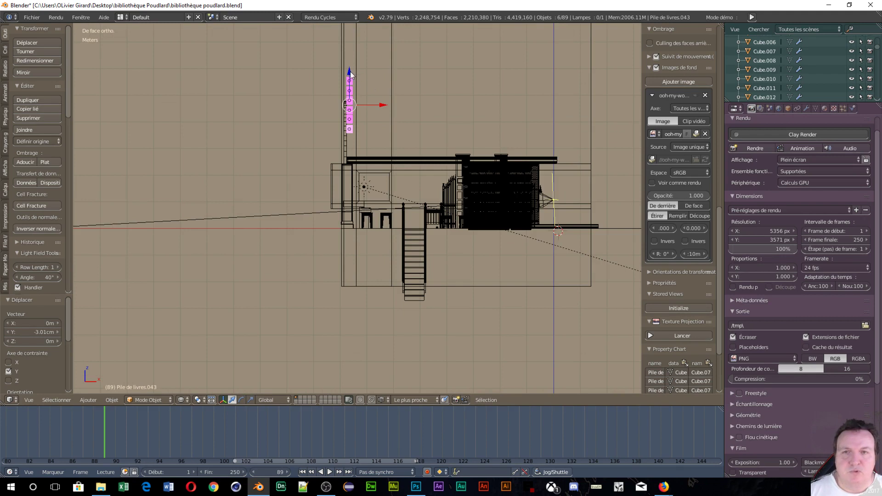
drag(351, 72, 335, 159)
key(KP_0)
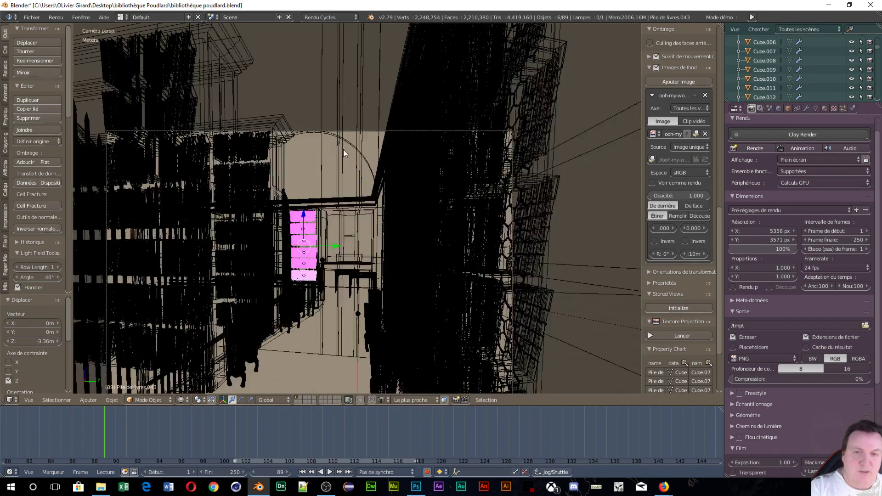
scroll(340, 152, down, 3)
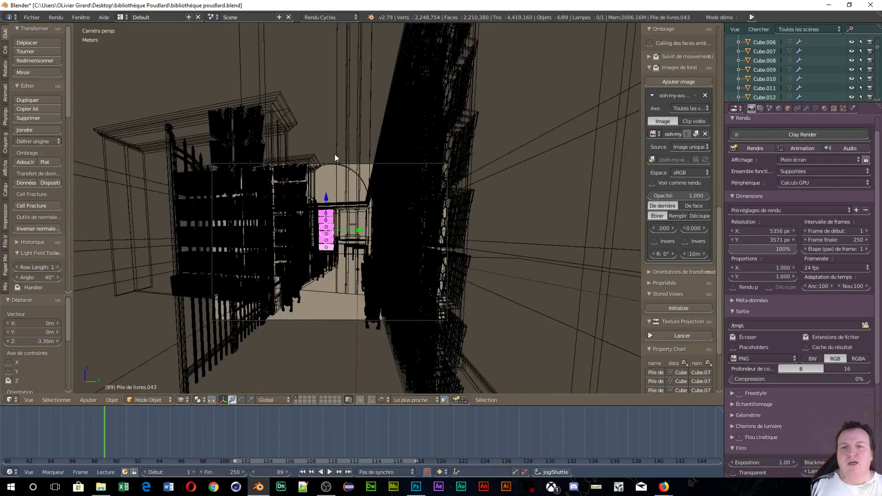
scroll(325, 167, up, 2)
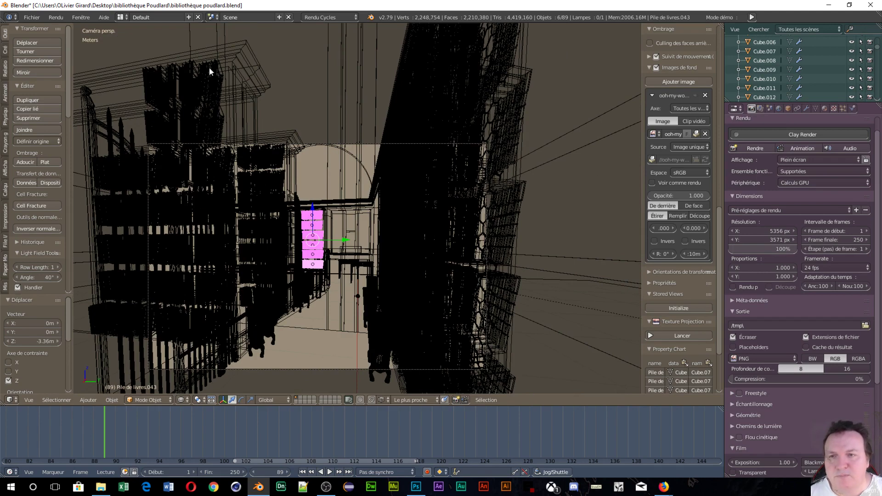
Step: Delete the topmost book row of the nearest bookcase, which lies above the camera frame
right_click(151, 82)
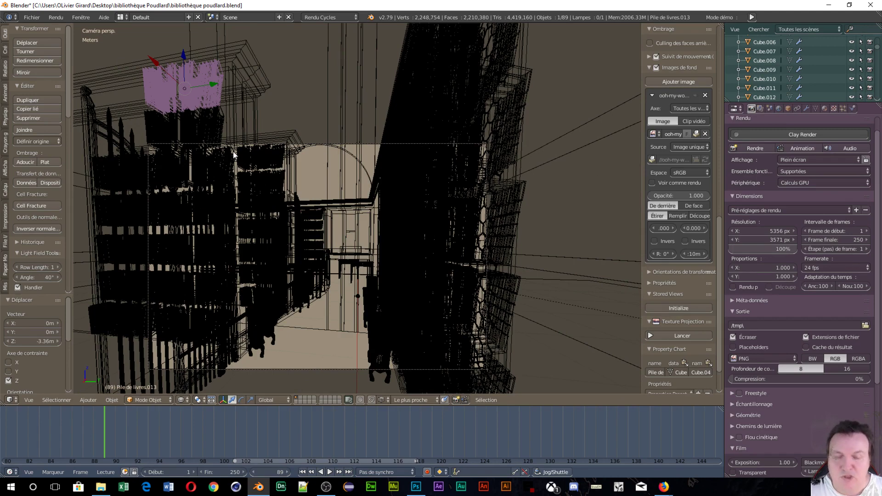
key(x)
click(196, 108)
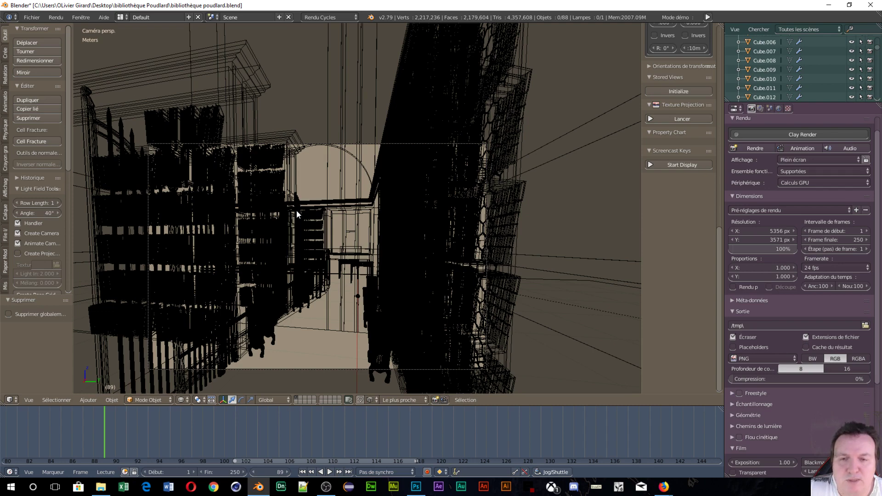
Step: Select the long table beside the stools and enter Edit Mode on it
middle_drag(370, 235, 442, 200)
scroll(443, 199, up, 4)
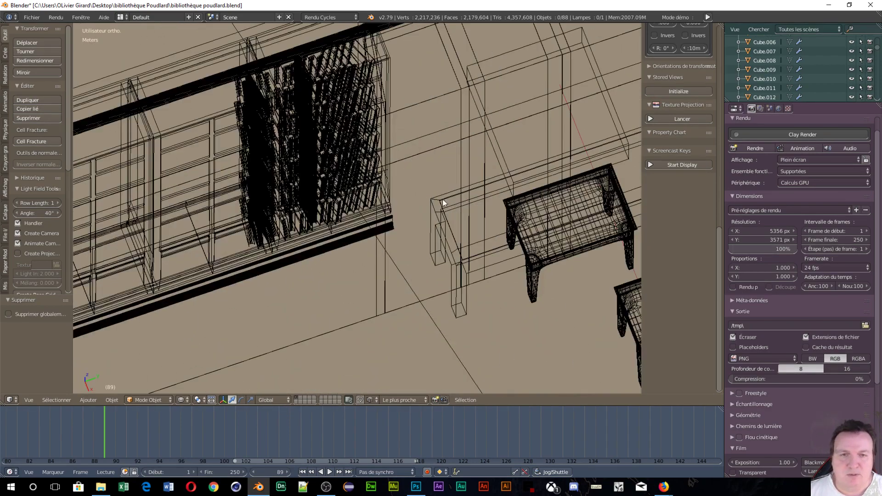
right_click(456, 200)
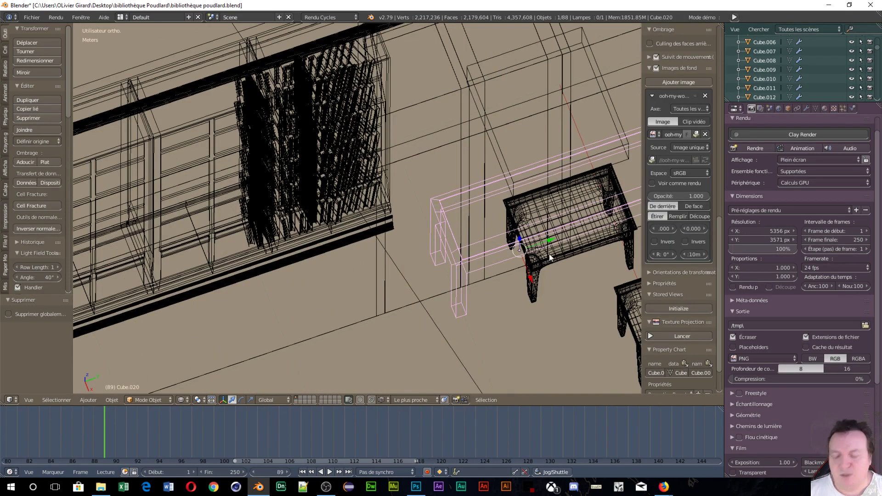
key(ctrl+Tab)
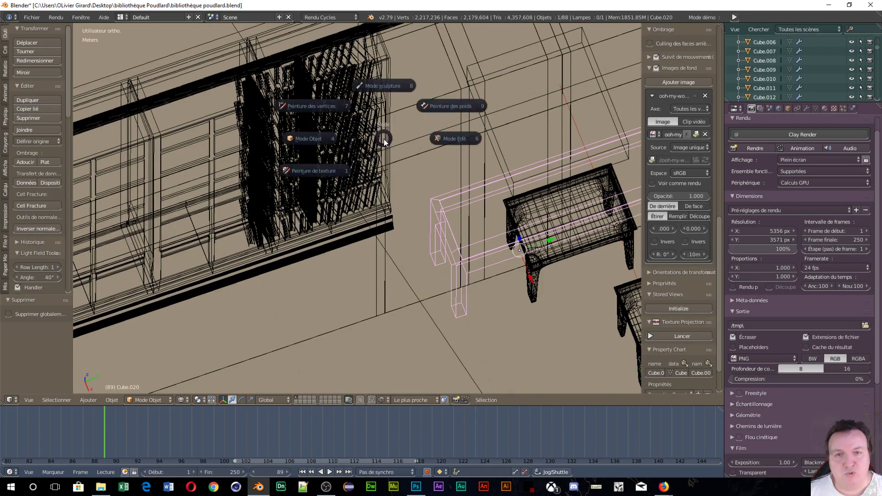
click(460, 138)
scroll(561, 194, up, 1)
scroll(562, 194, down, 1)
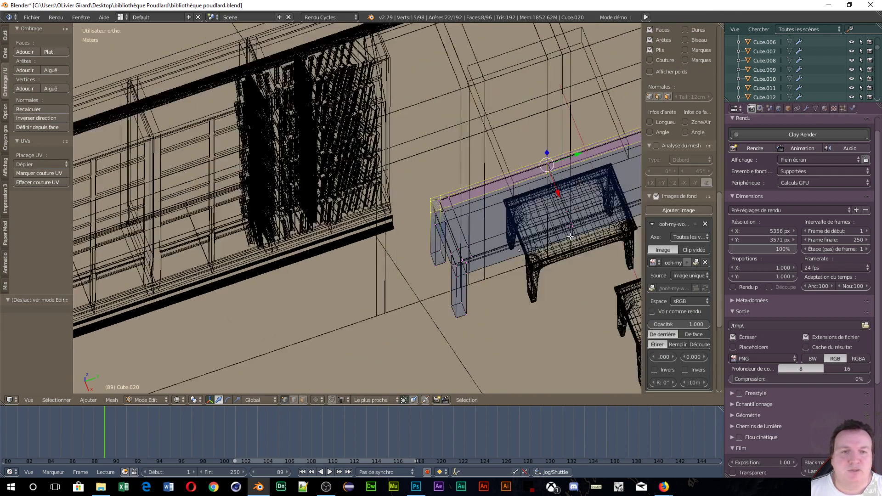
Step: Select a single vertex on the long table's top surface and snap the 3D cursor to it
middle_drag(572, 194, 579, 161)
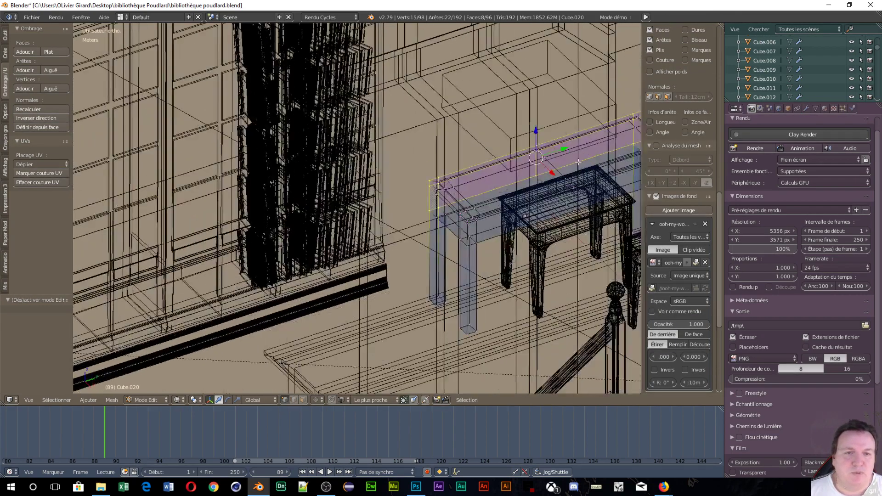
right_click(566, 177)
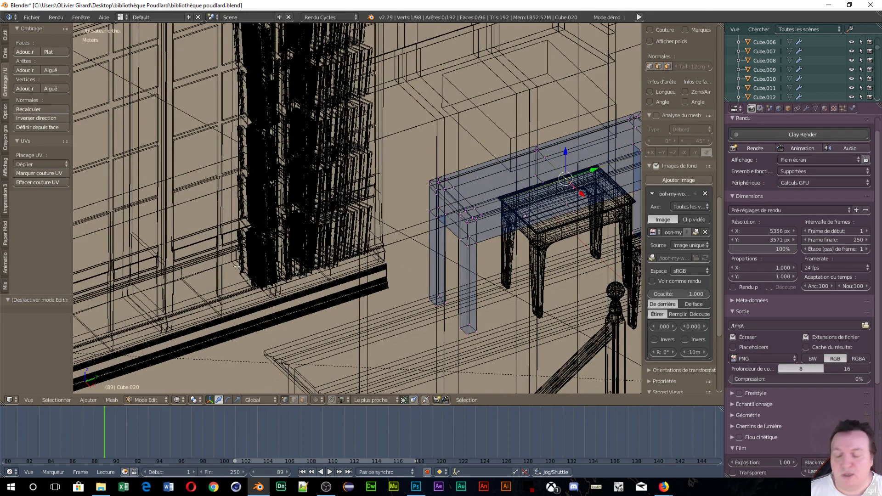
click(111, 400)
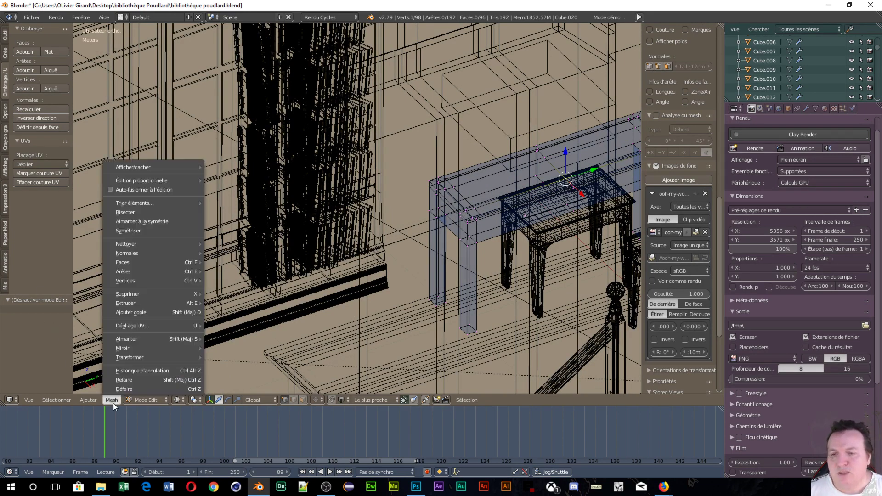
mouse_move(154, 339)
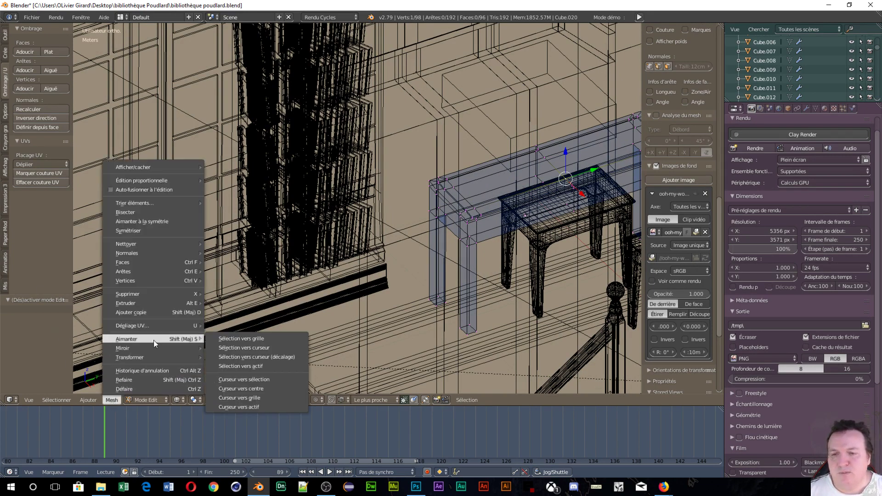
click(250, 381)
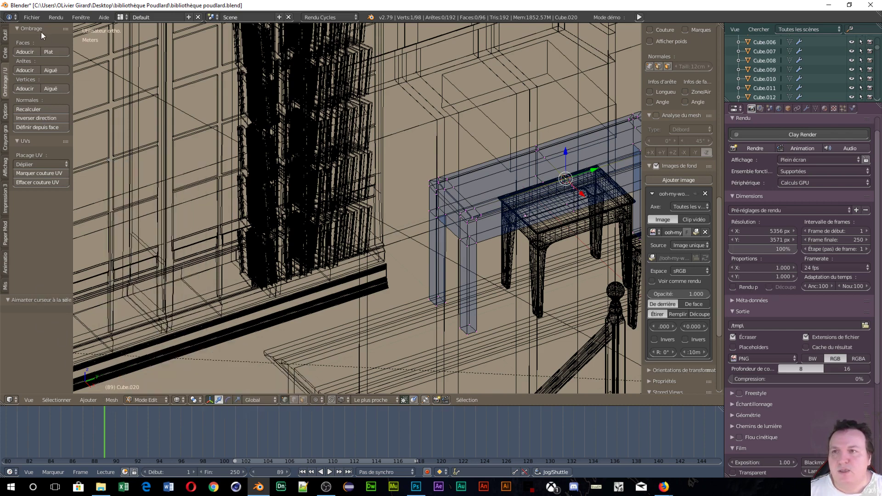
Step: Return to Object Mode and append the "Livre ouvert" object from livre ouvert.blend in the bibliothèque Poudlard folder
click(32, 17)
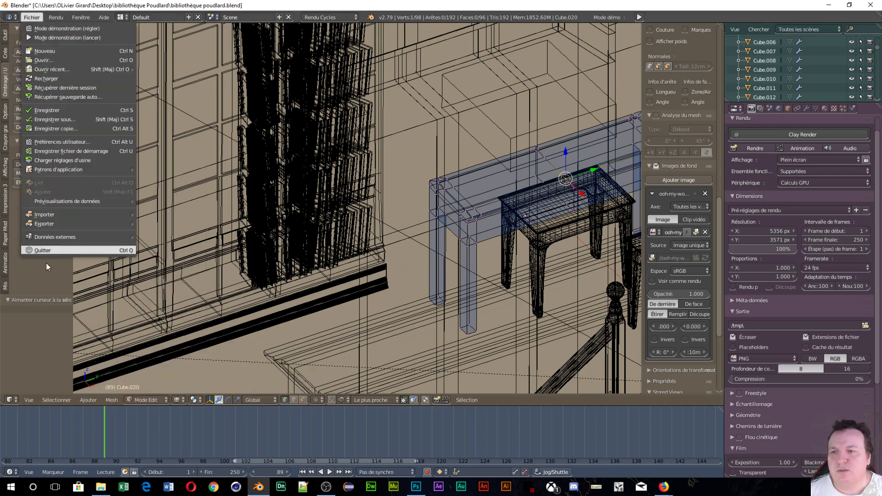
click(140, 400)
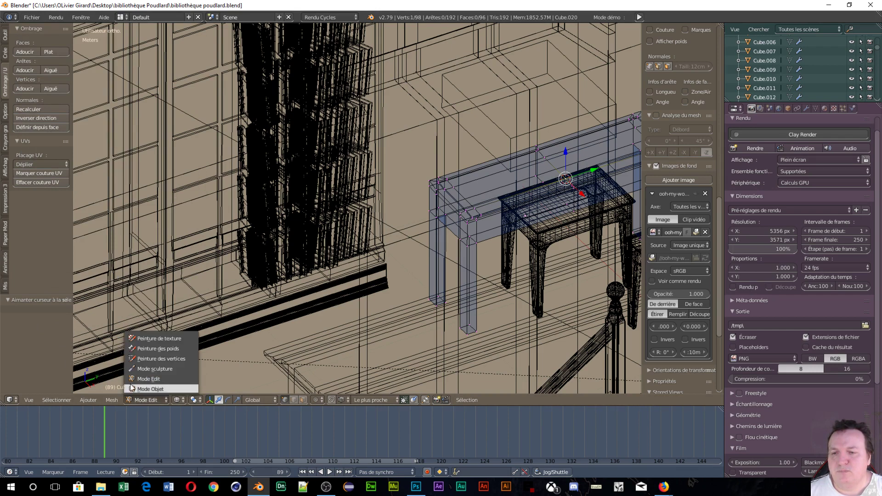
click(132, 388)
click(29, 17)
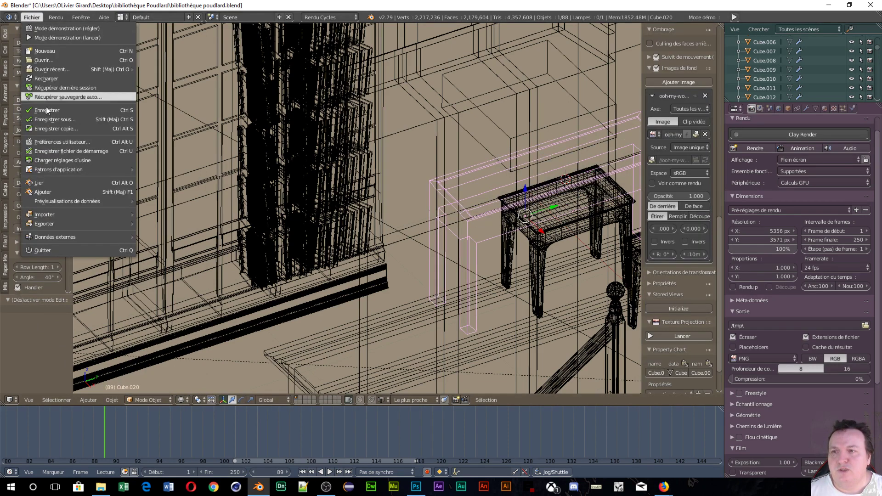
click(52, 192)
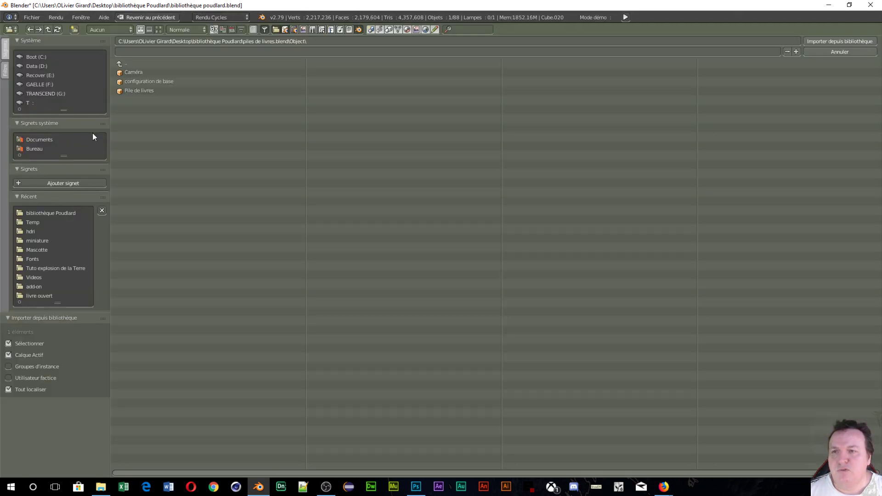
click(118, 64)
click(117, 65)
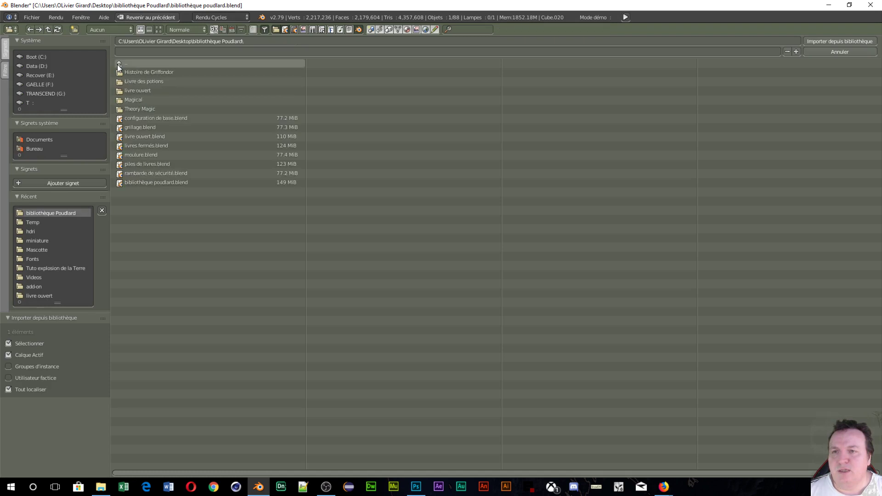
double_click(139, 138)
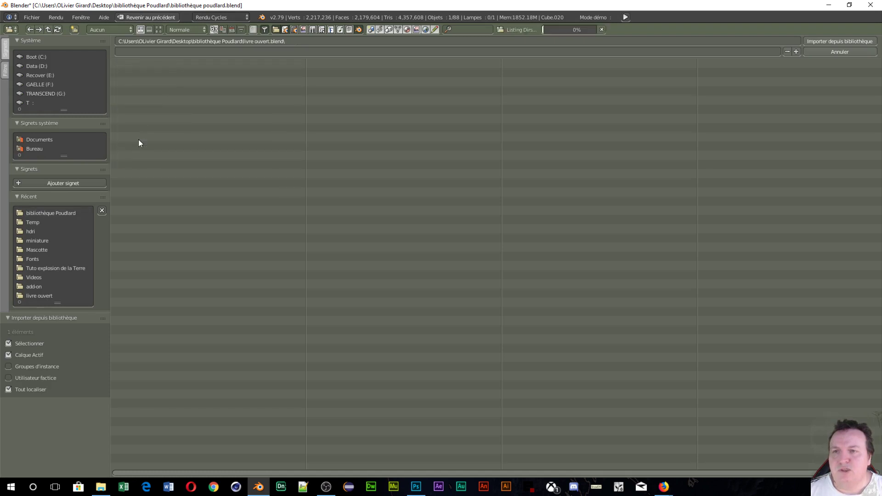
double_click(133, 137)
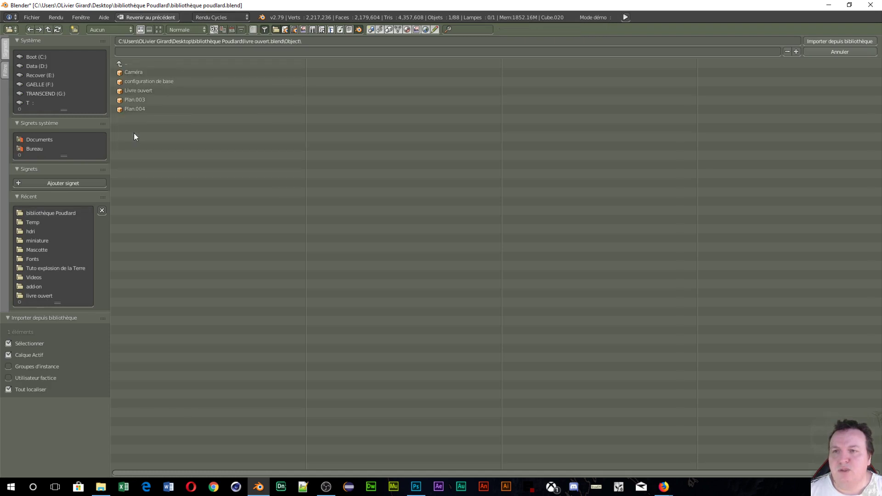
click(136, 91)
click(823, 41)
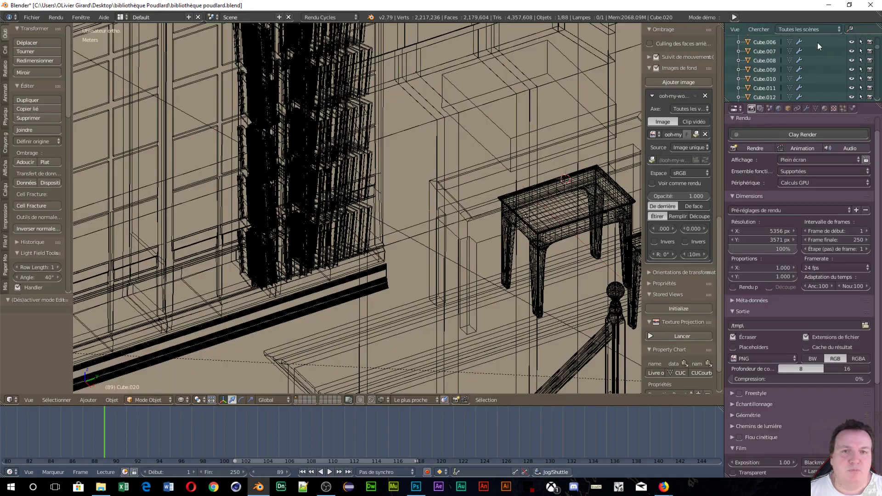
Step: Snap the appended open book to the 3D cursor on the long table's top
scroll(605, 169, down, 8)
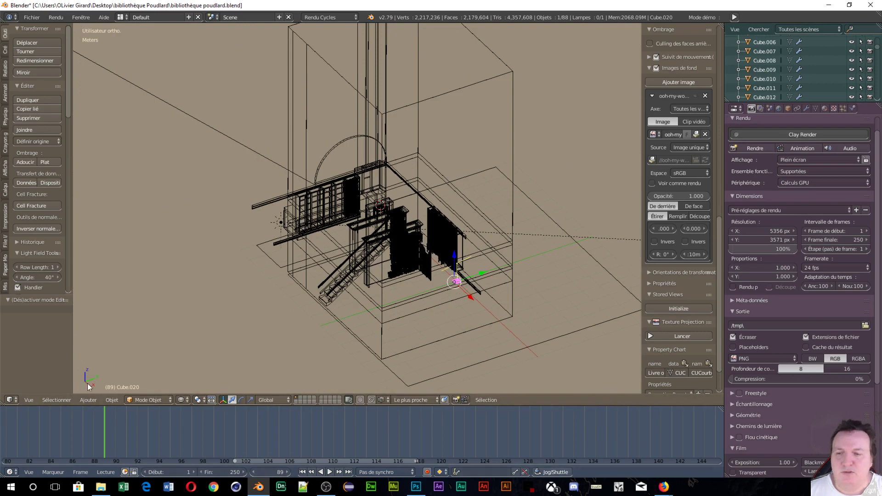
click(109, 401)
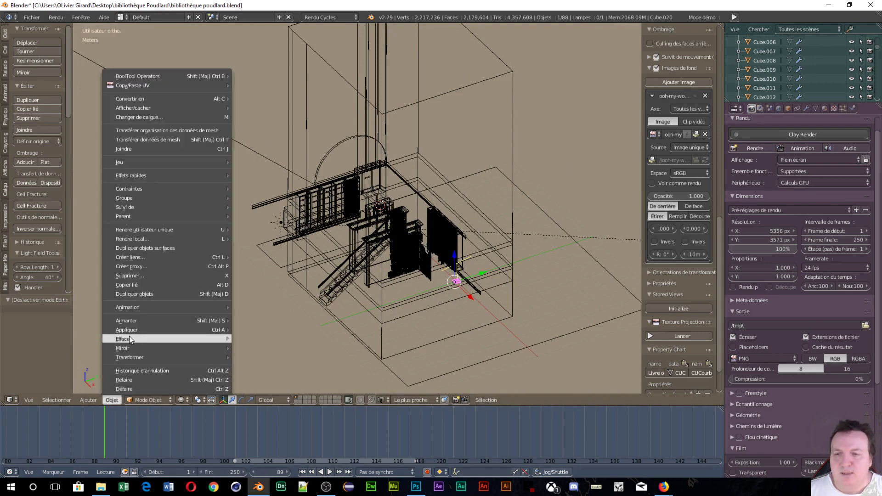
mouse_move(144, 320)
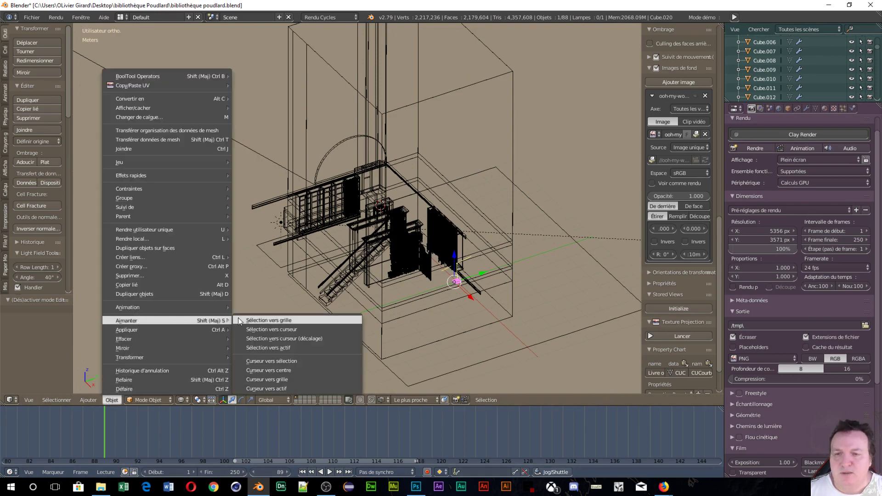
click(270, 329)
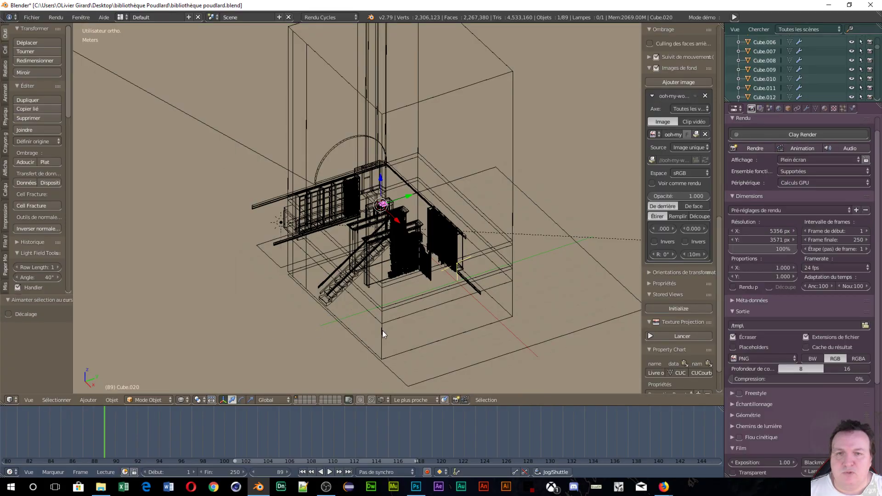
scroll(387, 288, up, 6)
shift+middle_drag(461, 261, 105, 282)
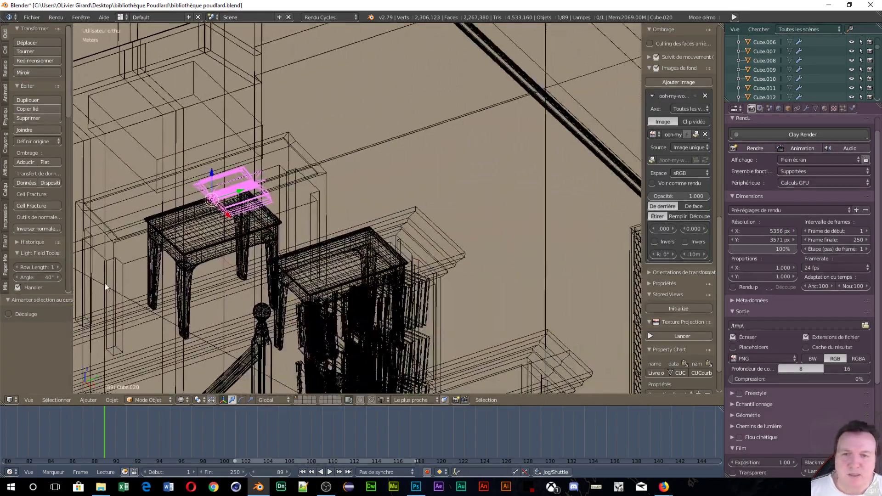
Step: Add the long table to the open book's selection and isolate both in local view
scroll(229, 239, up, 4)
middle_drag(283, 214, 193, 180)
shift+right_click(434, 180)
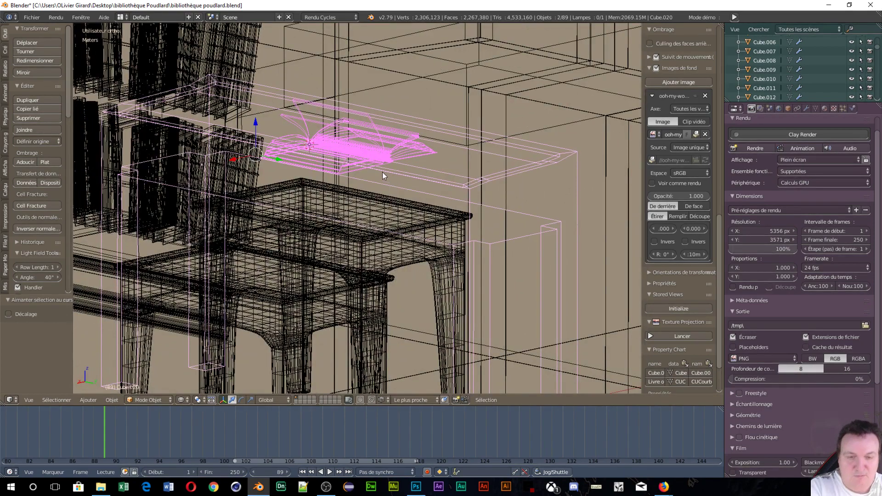
key(KP_Divide)
middle_drag(418, 237, 352, 156)
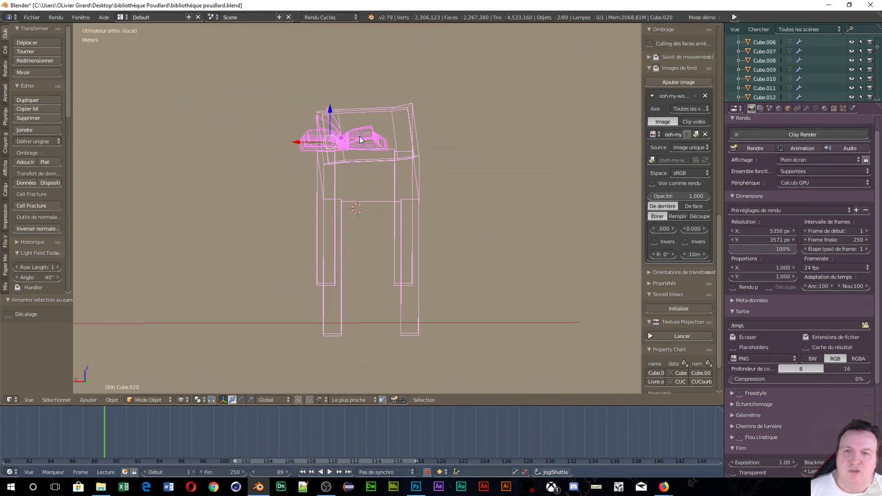
Step: Select only the open book and rotate it 93.4° about the global Z axis
right_click(359, 136)
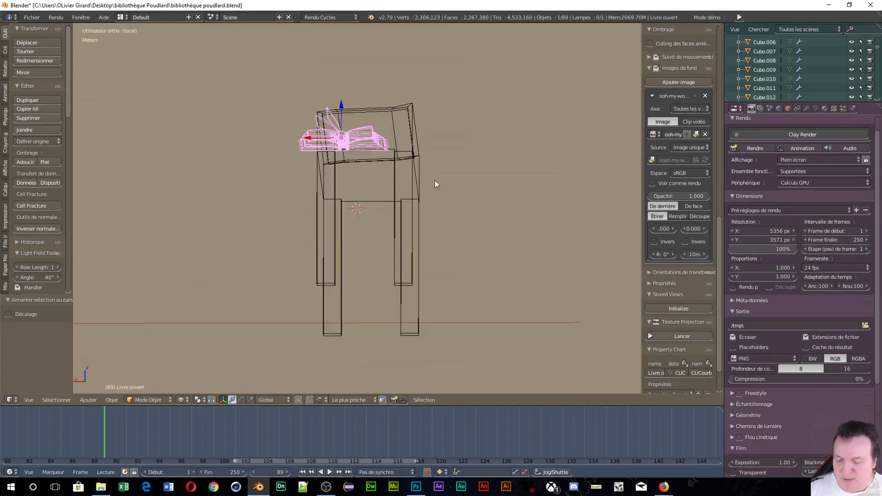
key(r)
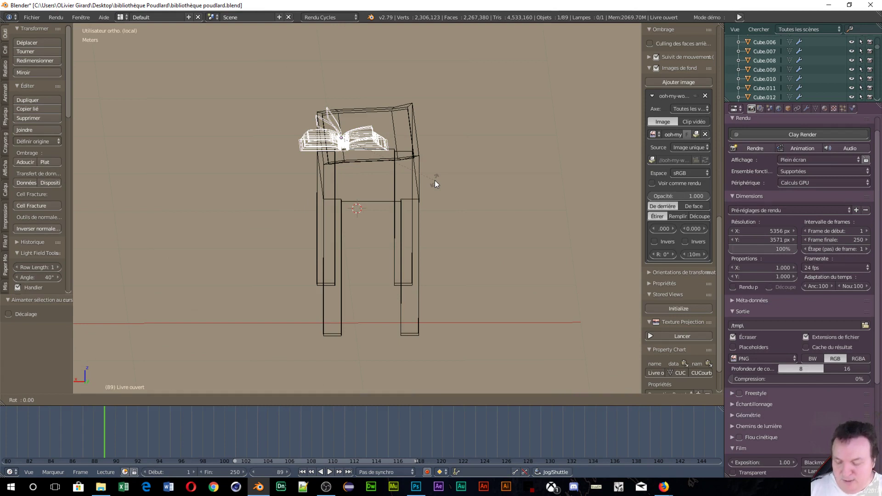
key(z)
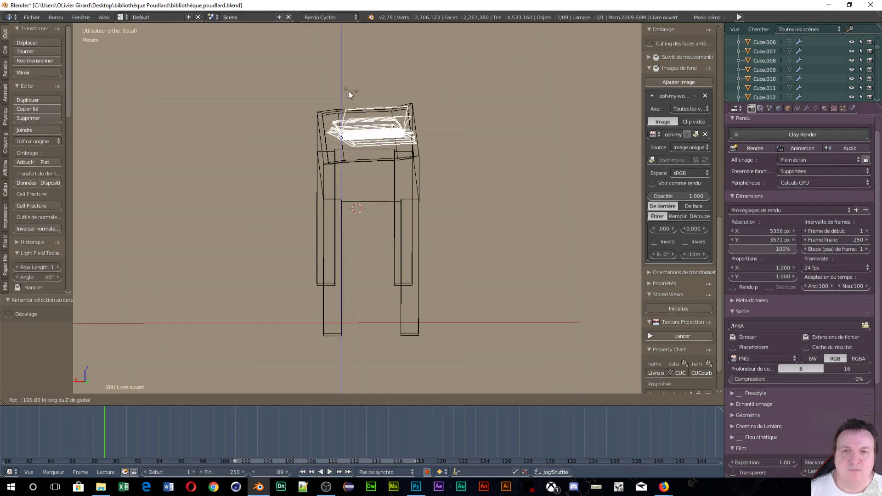
click(363, 95)
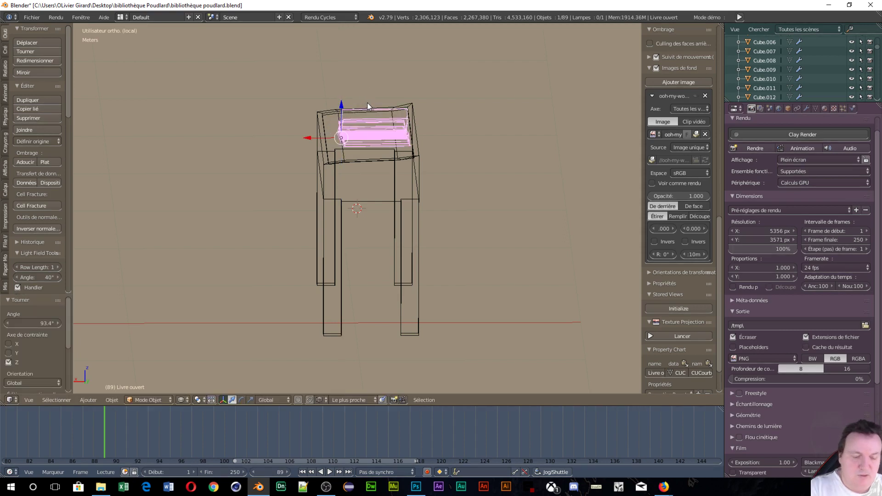
Step: Raise the open book 2.11 cm along Z in the right orthographic view
key(KP_3)
scroll(356, 175, up, 3)
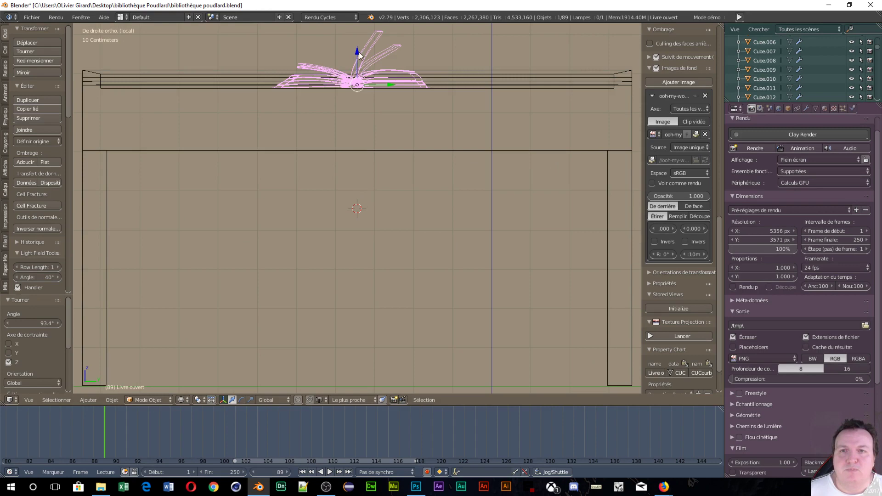
drag(359, 52, 354, 43)
Step: Switch the viewport to solid shading and tilt the open book 6.23° about the global Y axis
click(185, 400)
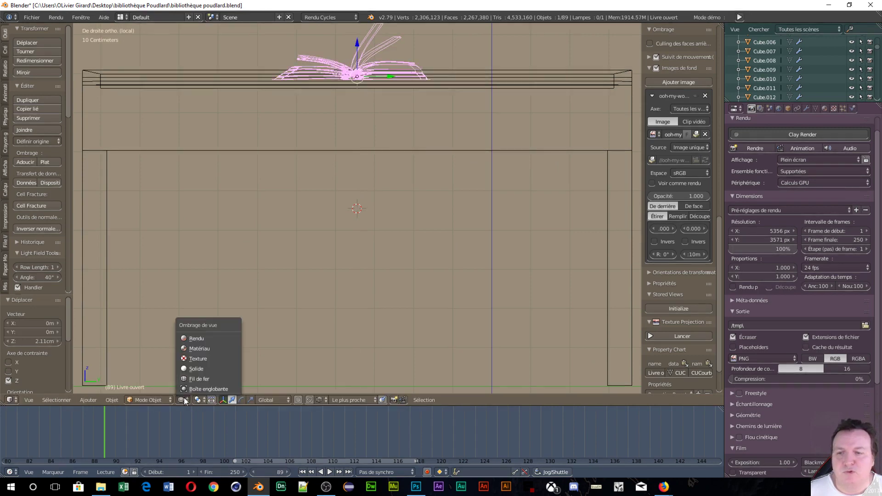
click(201, 367)
middle_drag(360, 170, 392, 93)
middle_drag(393, 57, 401, 98)
key(r)
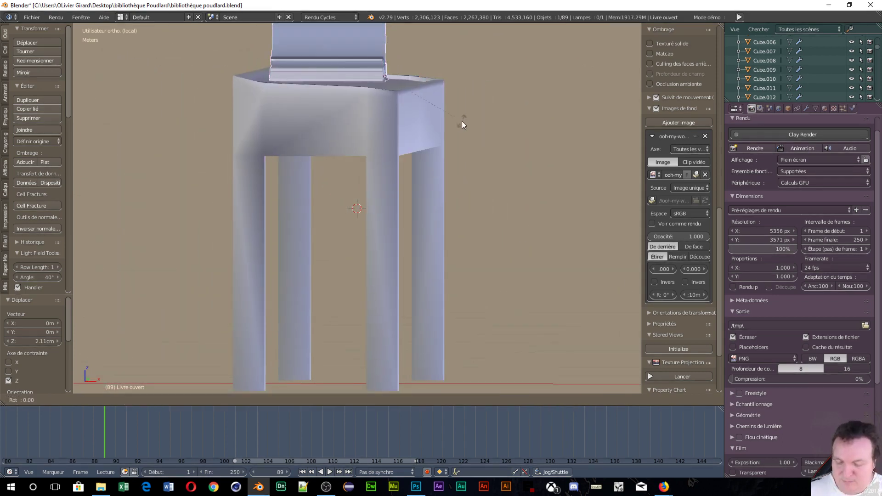
key(y)
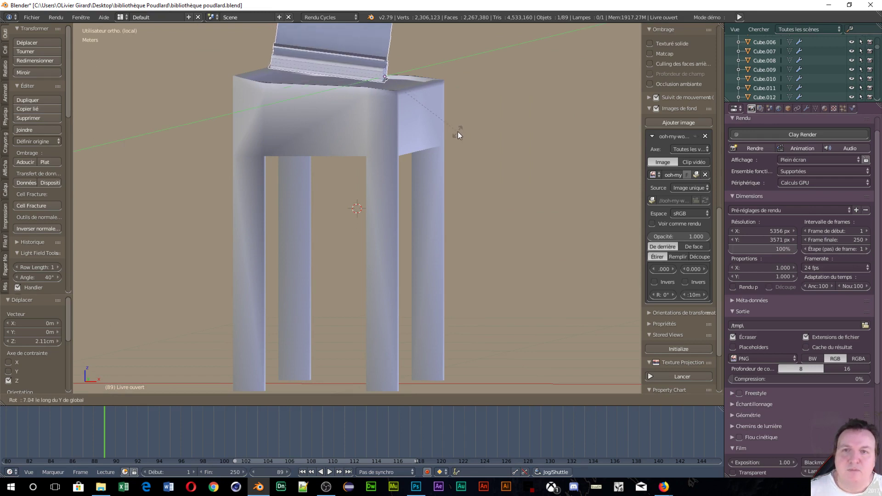
click(459, 131)
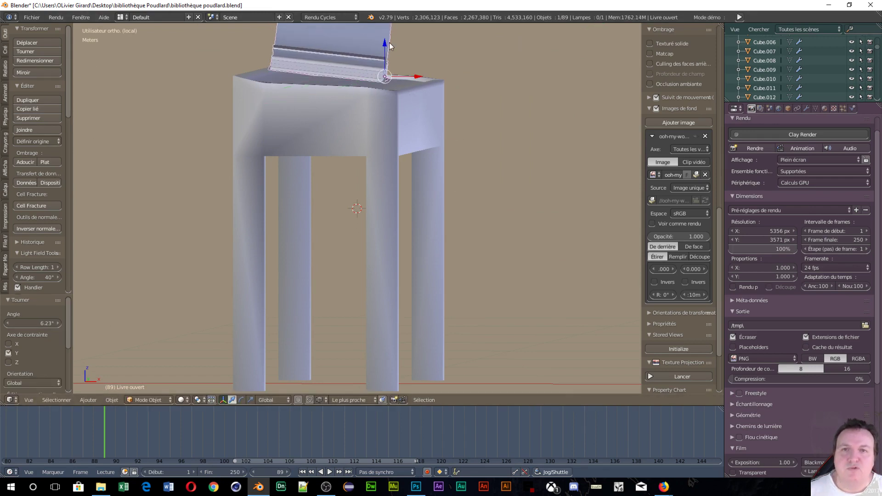
Step: Lower the open book 1.41 cm along Z and shift it 2.21 cm along X on the tabletop
drag(385, 46, 382, 49)
middle_drag(382, 49, 344, 122)
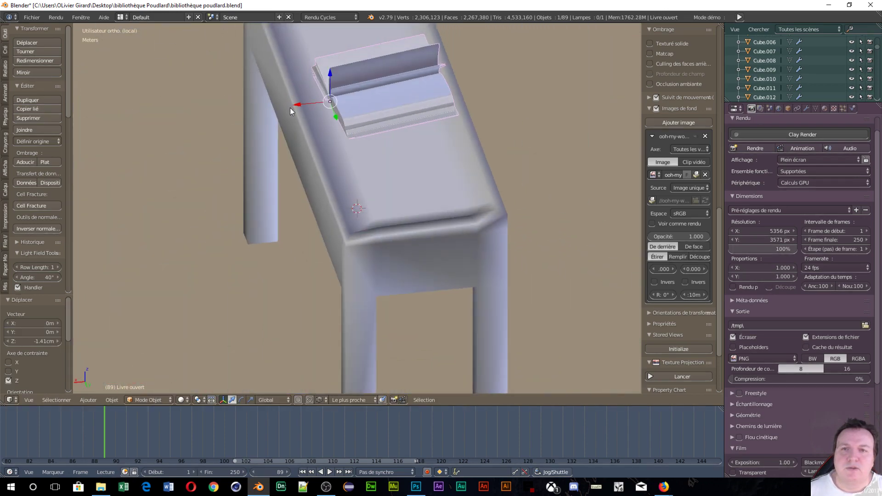
drag(290, 110, 303, 121)
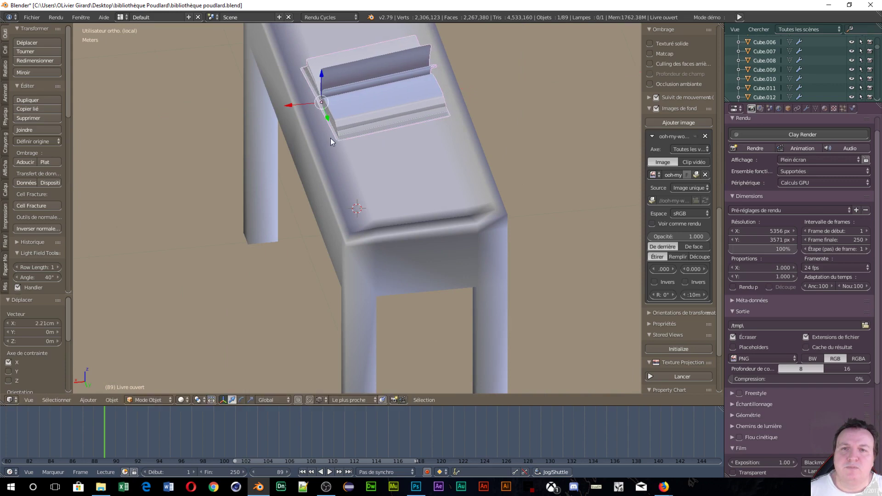
middle_drag(330, 138, 353, 104)
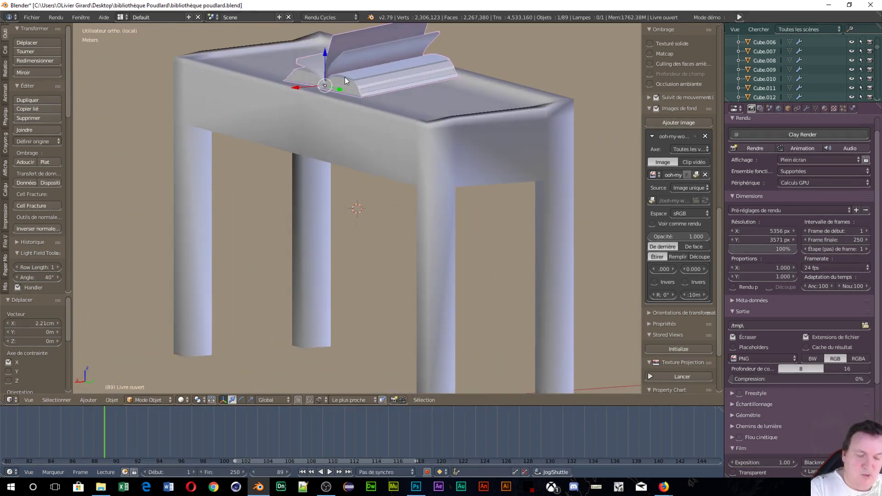
Step: Leave local view and show the whole scene in wireframe through the camera
key(KP_Divide)
key(z)
key(KP_0)
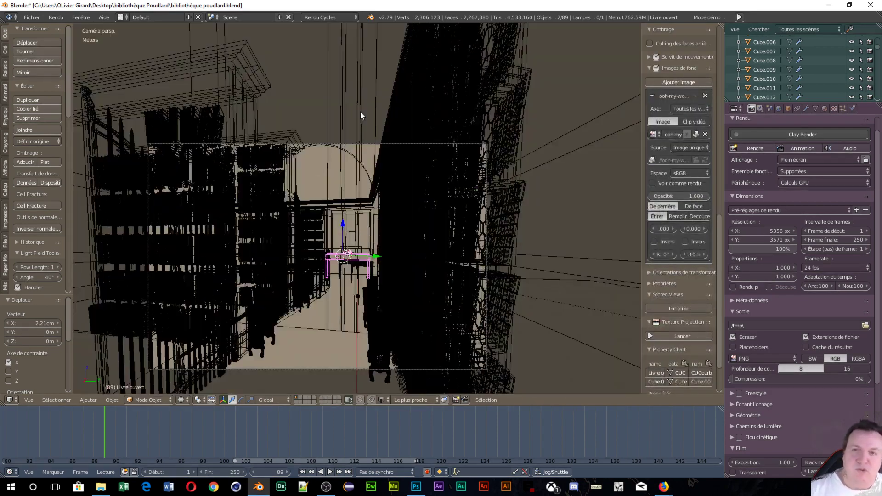
Step: Examine the open book on the long table and the surrounding bookcases through the camera
scroll(348, 289, up, 4)
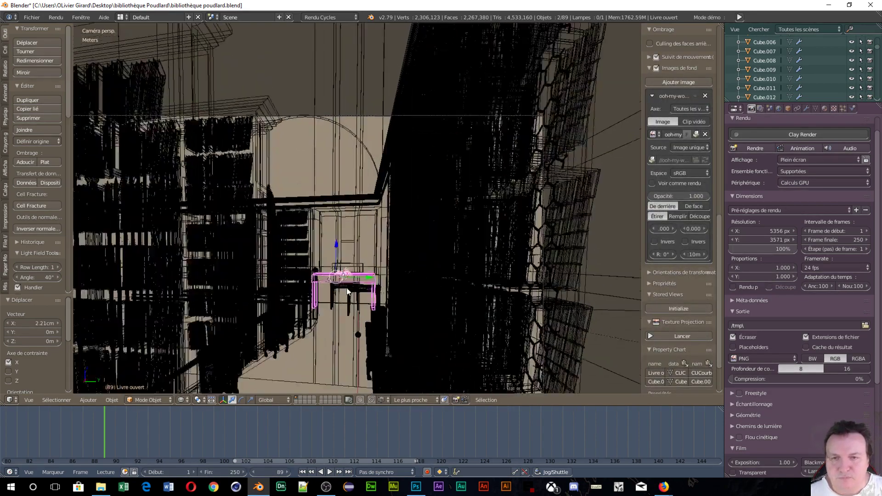
scroll(340, 248, down, 3)
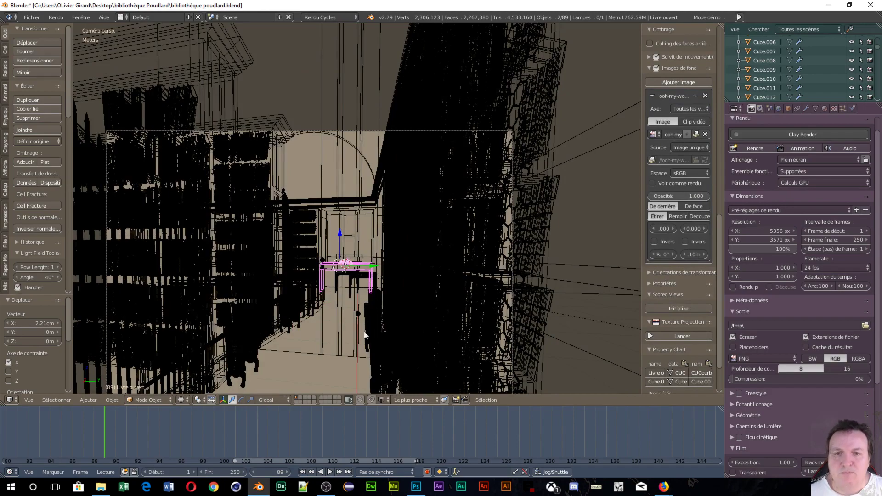
scroll(363, 334, up, 6)
shift+middle_drag(361, 338, 320, 178)
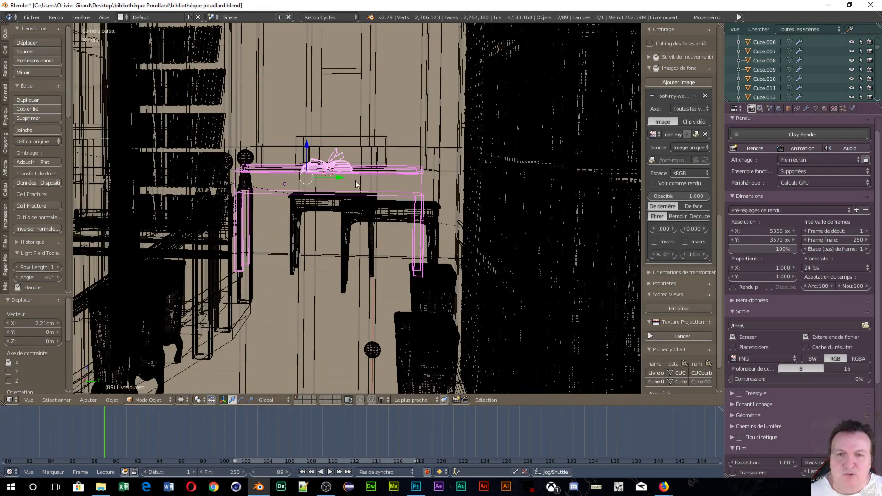
scroll(368, 260, down, 6)
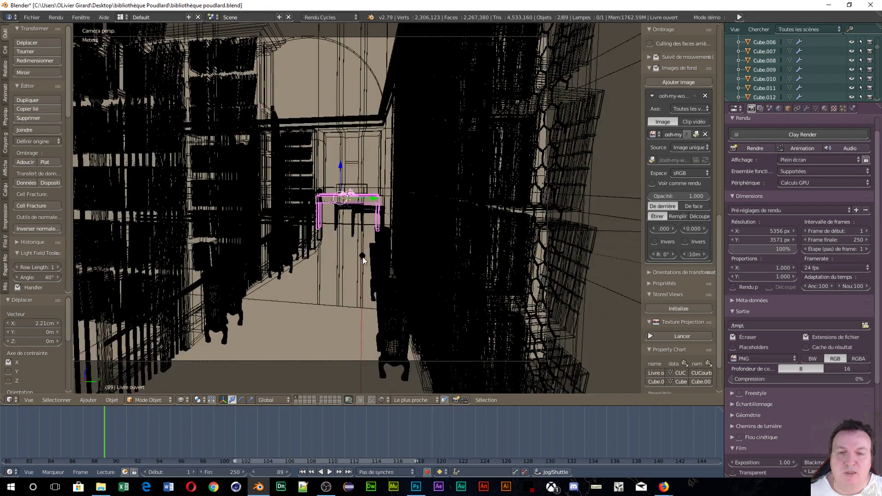
scroll(363, 257, up, 2)
scroll(368, 291, down, 2)
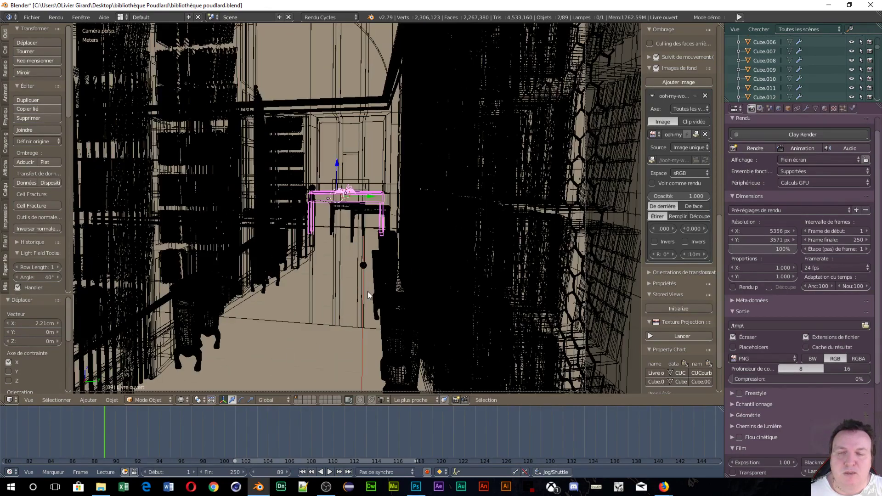
shift+middle_drag(289, 168, 283, 296)
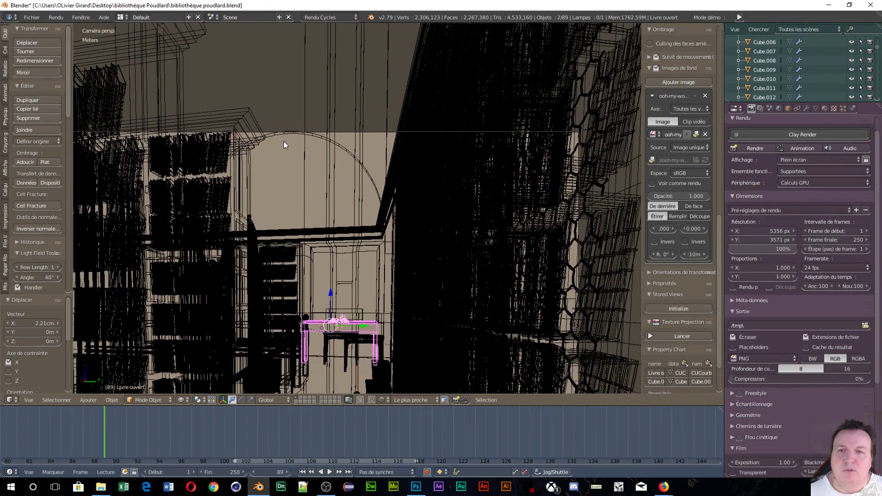
scroll(283, 140, down, 2)
scroll(301, 153, down, 1)
scroll(302, 153, up, 3)
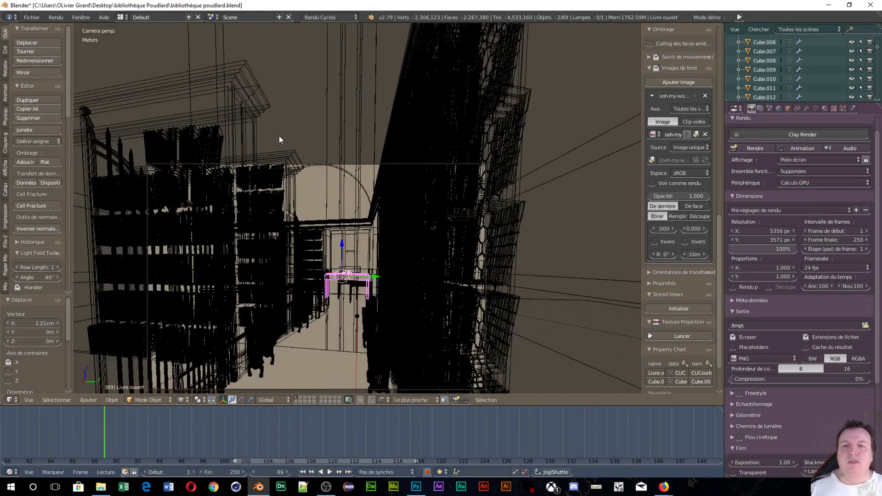
shift+middle_drag(279, 136, 355, 109)
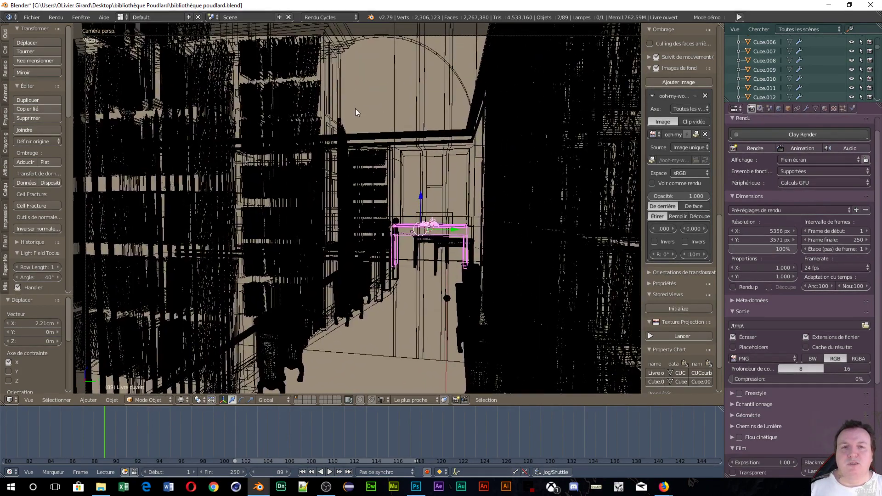
scroll(354, 108, down, 2)
scroll(354, 109, up, 3)
scroll(355, 109, down, 3)
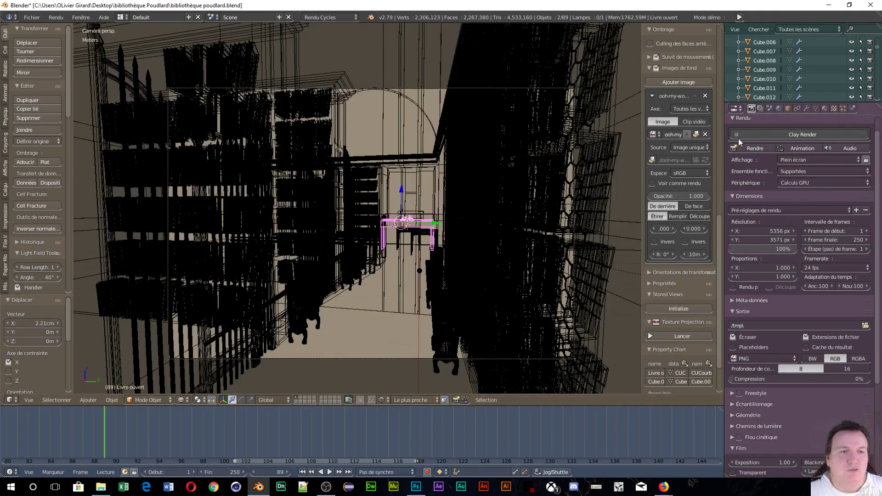
key(F12)
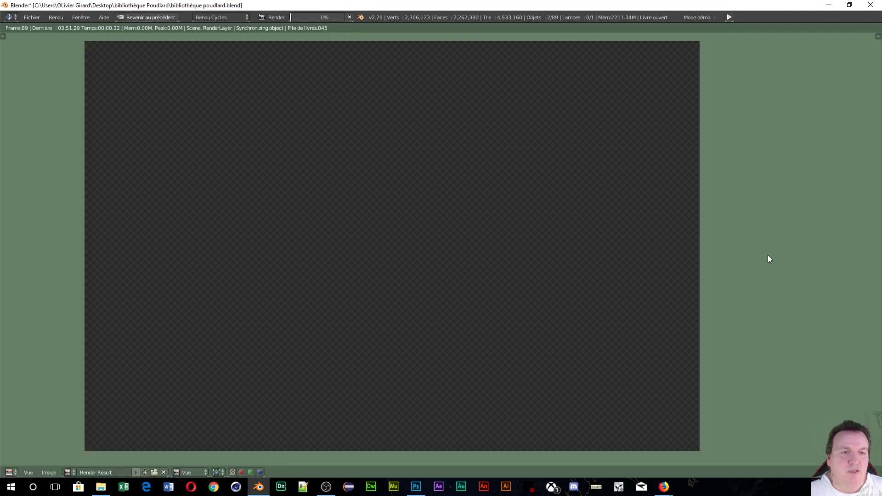
click(349, 17)
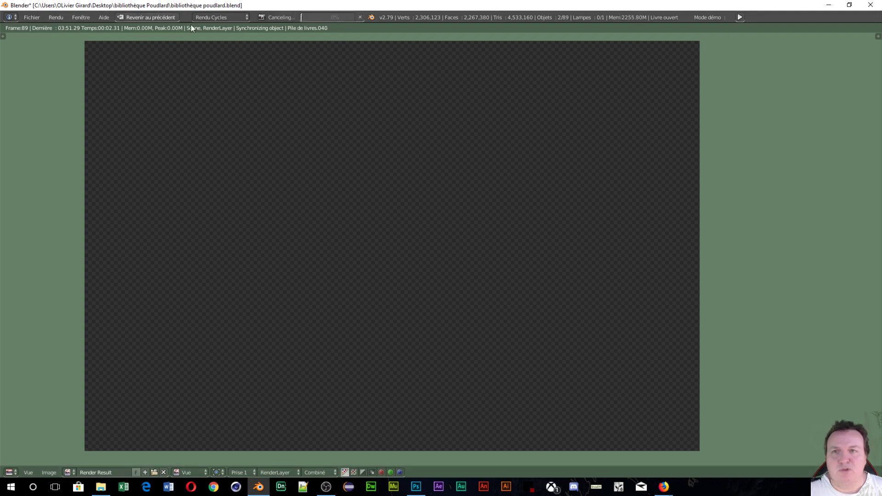
click(142, 18)
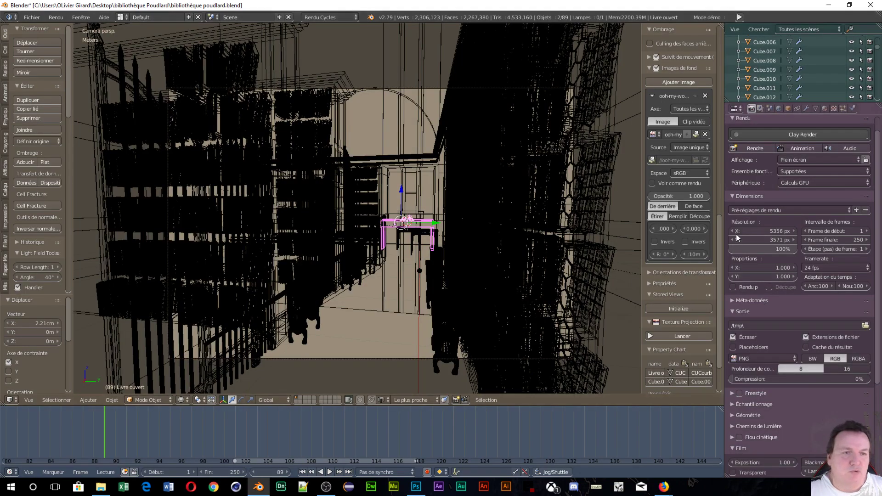
Step: Set the render resolution scale to 25%
click(764, 249)
text(25)
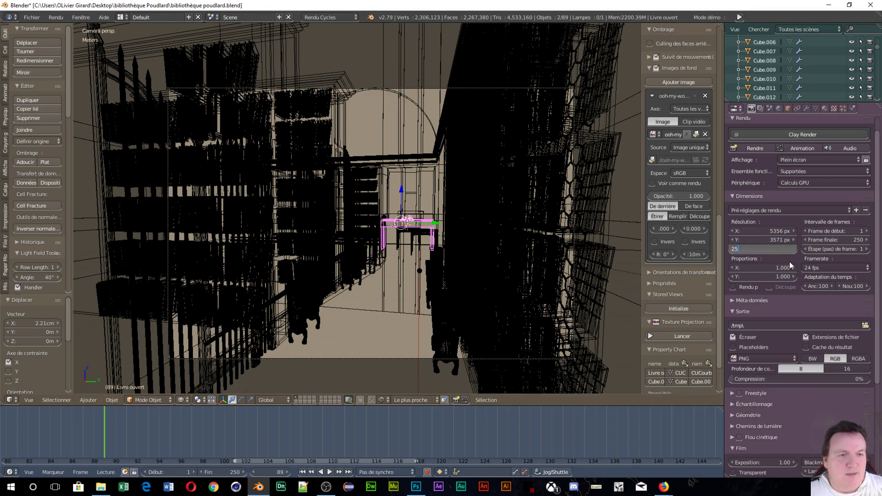
key(Return)
scroll(788, 327, up, 2)
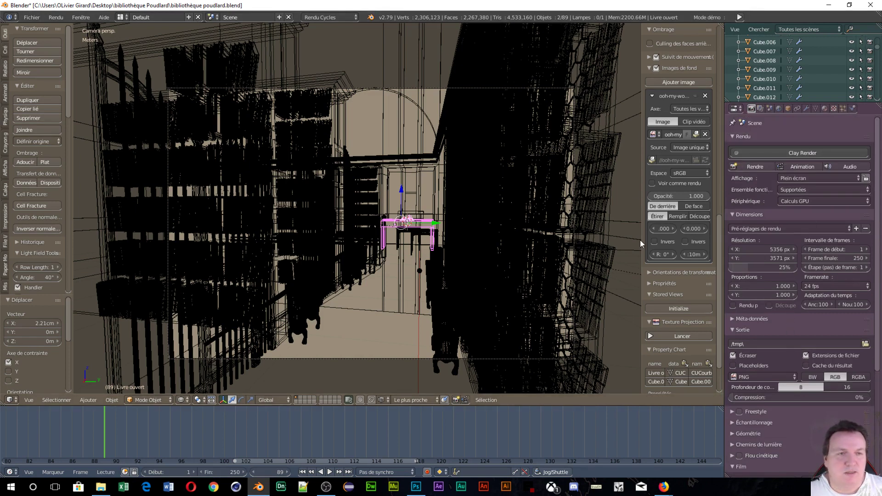
Step: Render a test image of the library from the camera, inspect the partial result, and stop the render to return to the scene
click(757, 166)
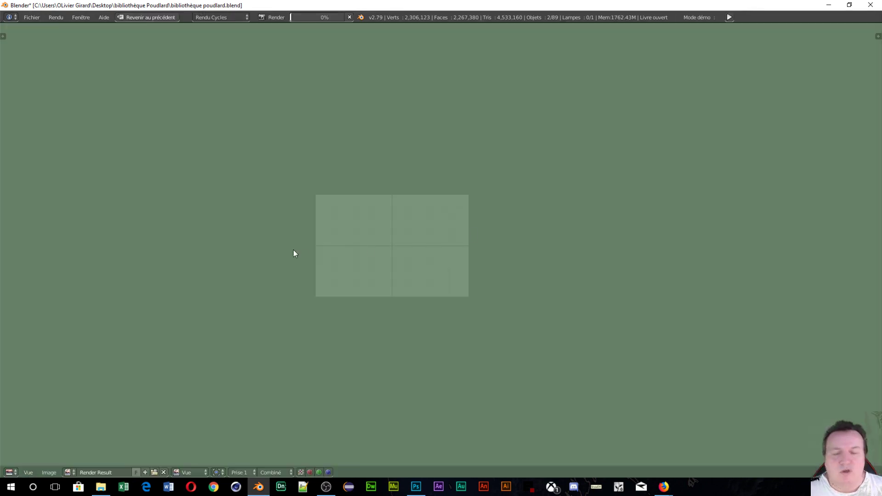
scroll(376, 268, up, 2)
middle_drag(370, 260, 551, 241)
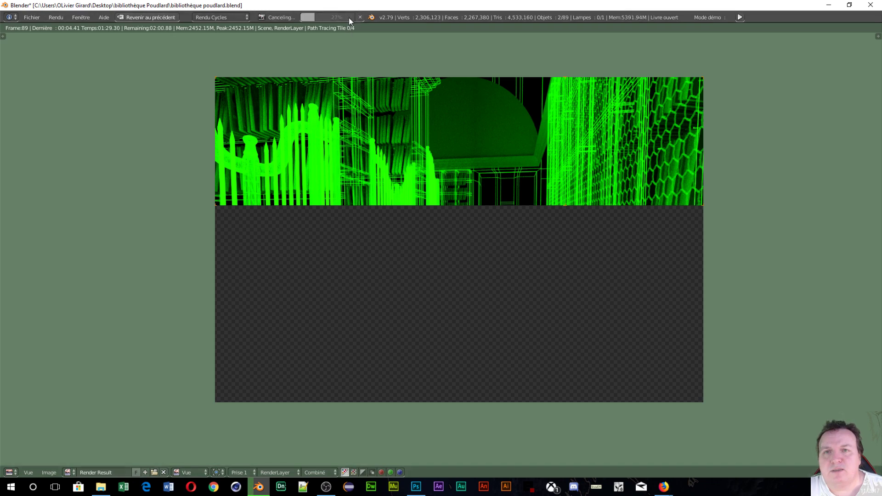
click(348, 18)
click(130, 17)
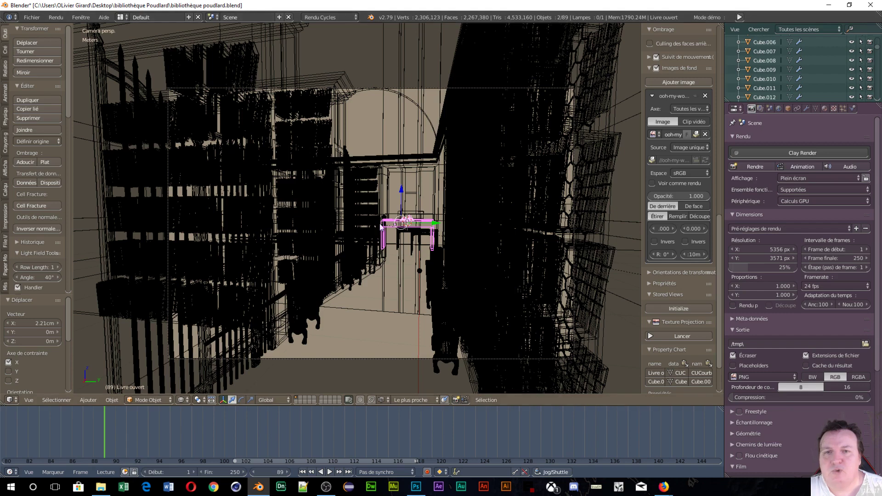